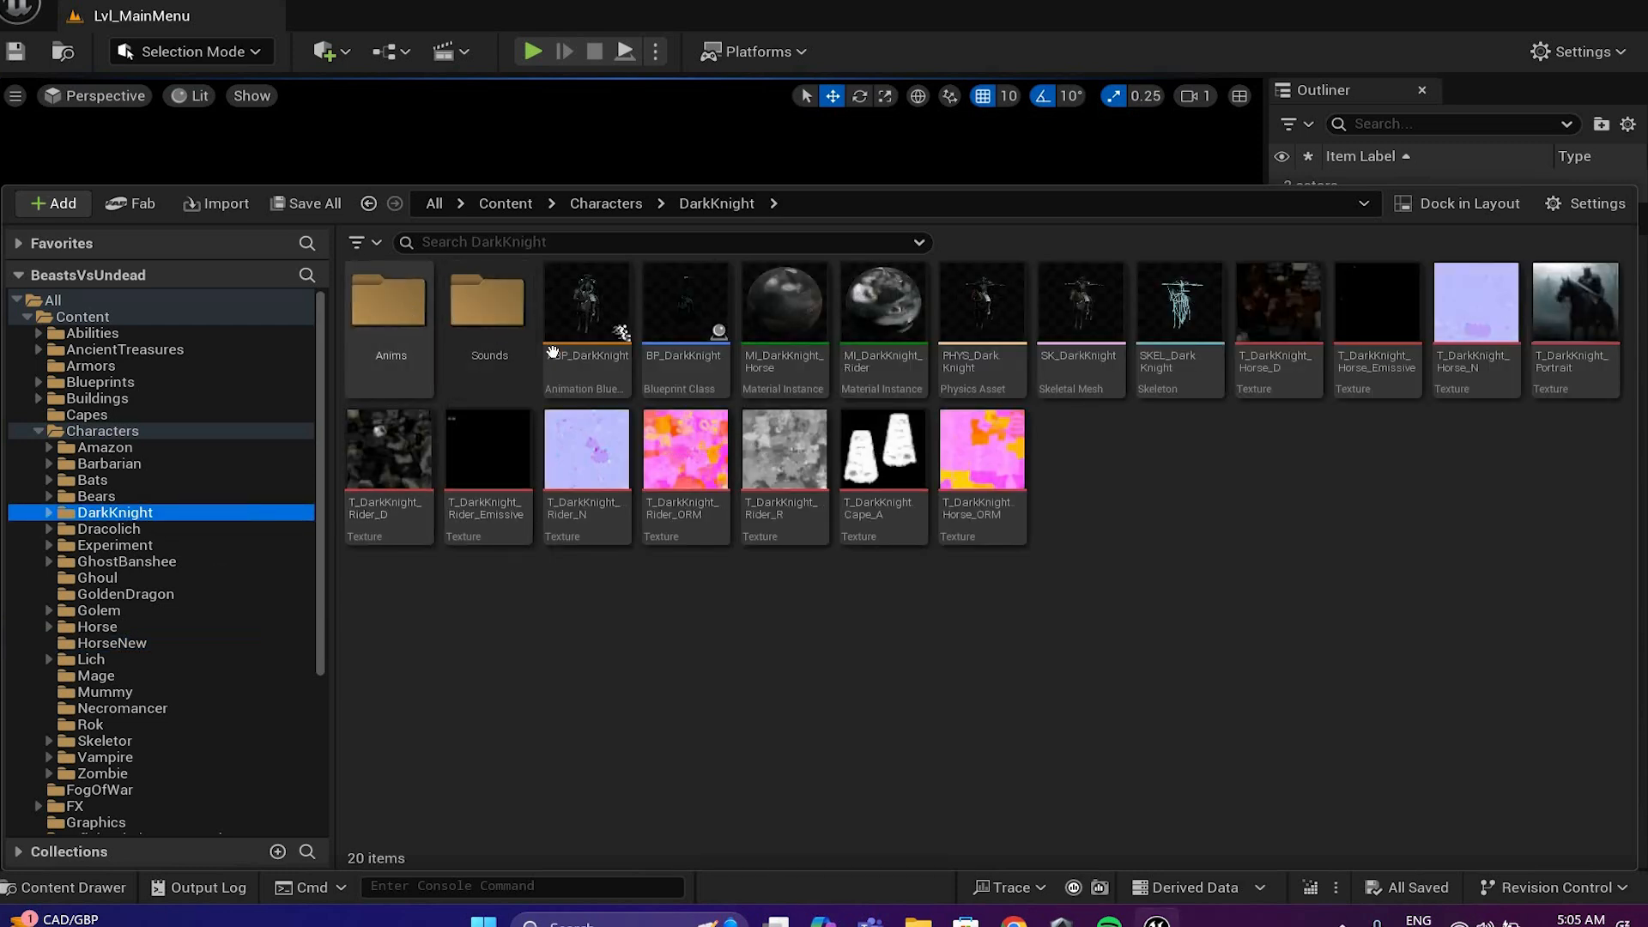
Step: Open the A_DarkKnight_Walk_NoWeapons animation from the DarkKnight character's Anims folder and examine its playback from the side
double_click(403, 318)
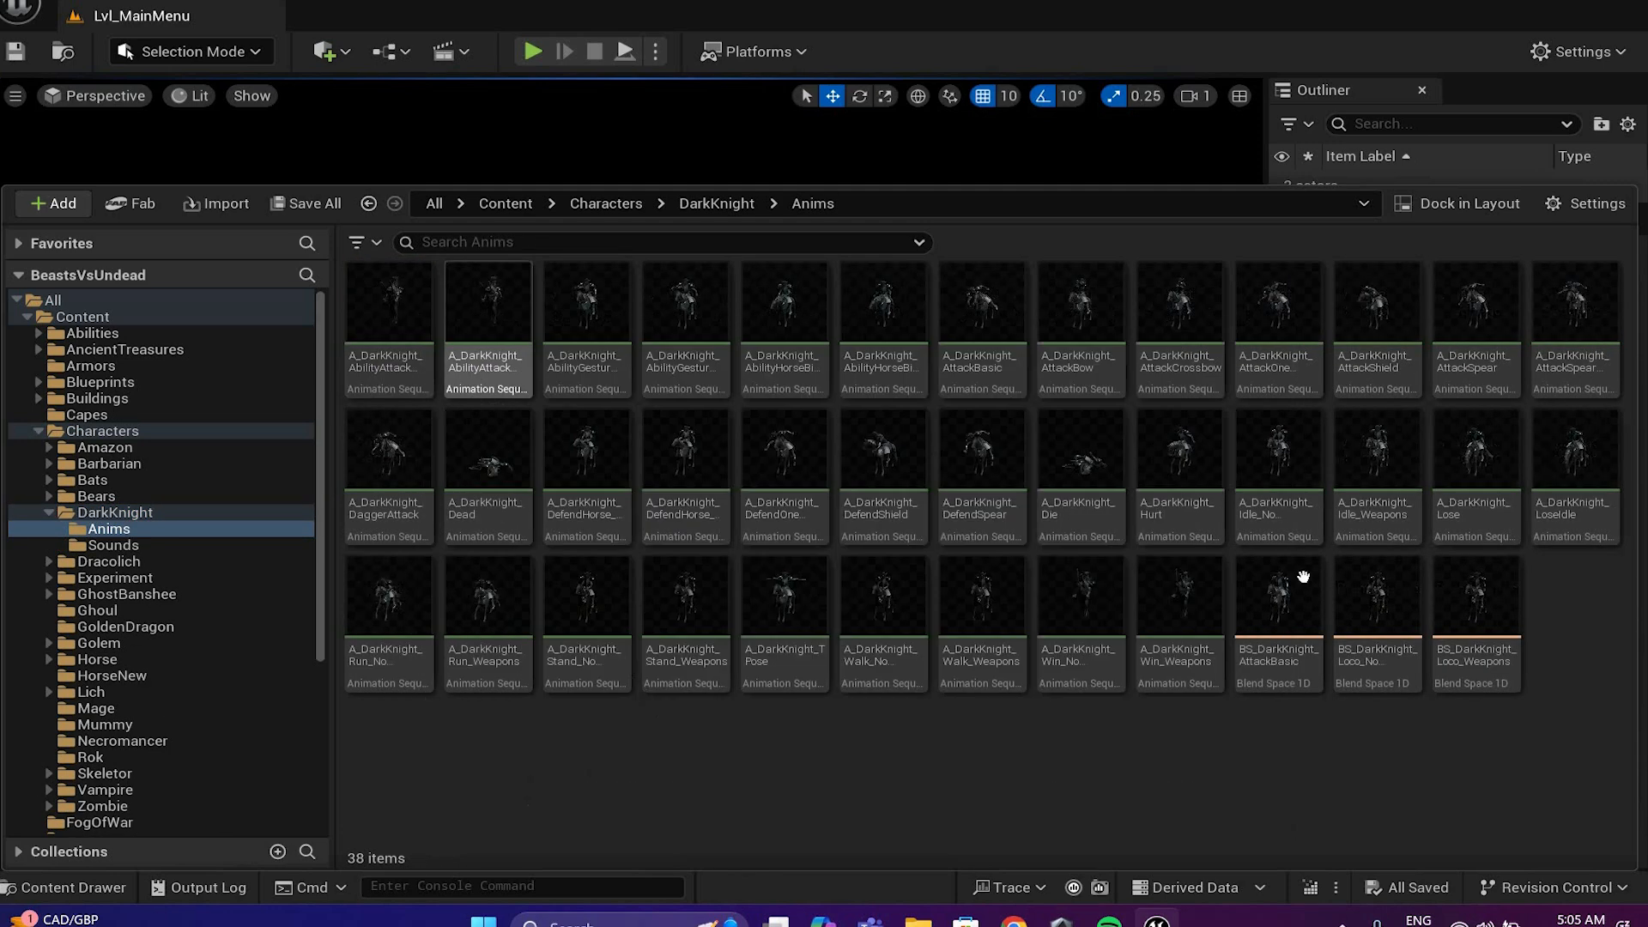
click(1255, 639)
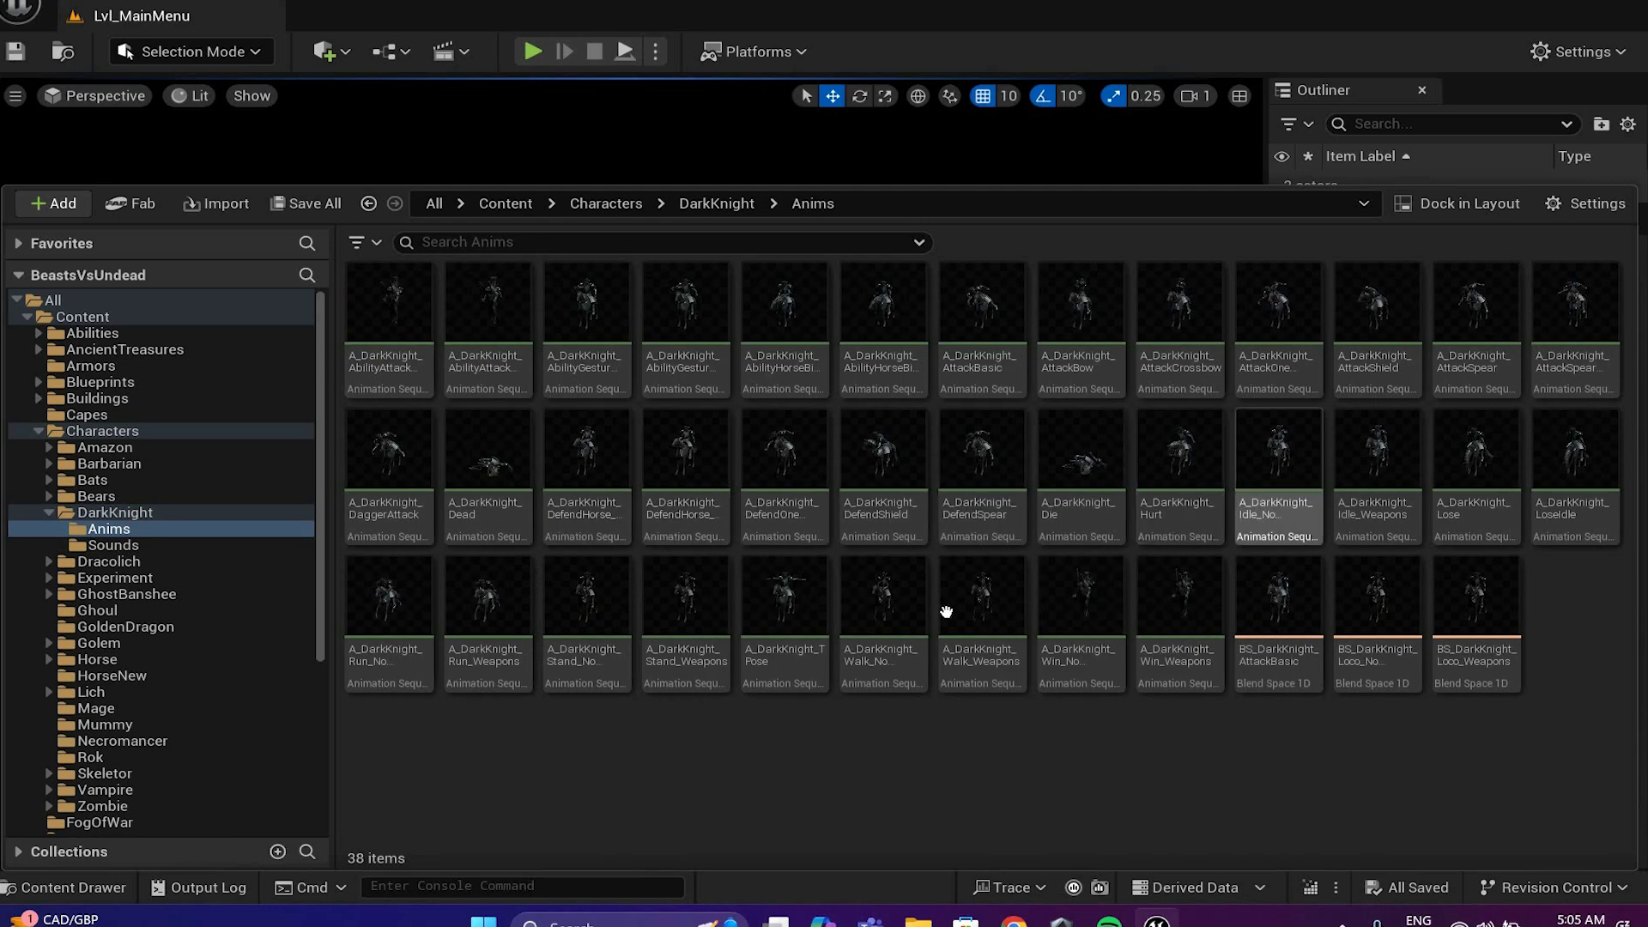
click(906, 605)
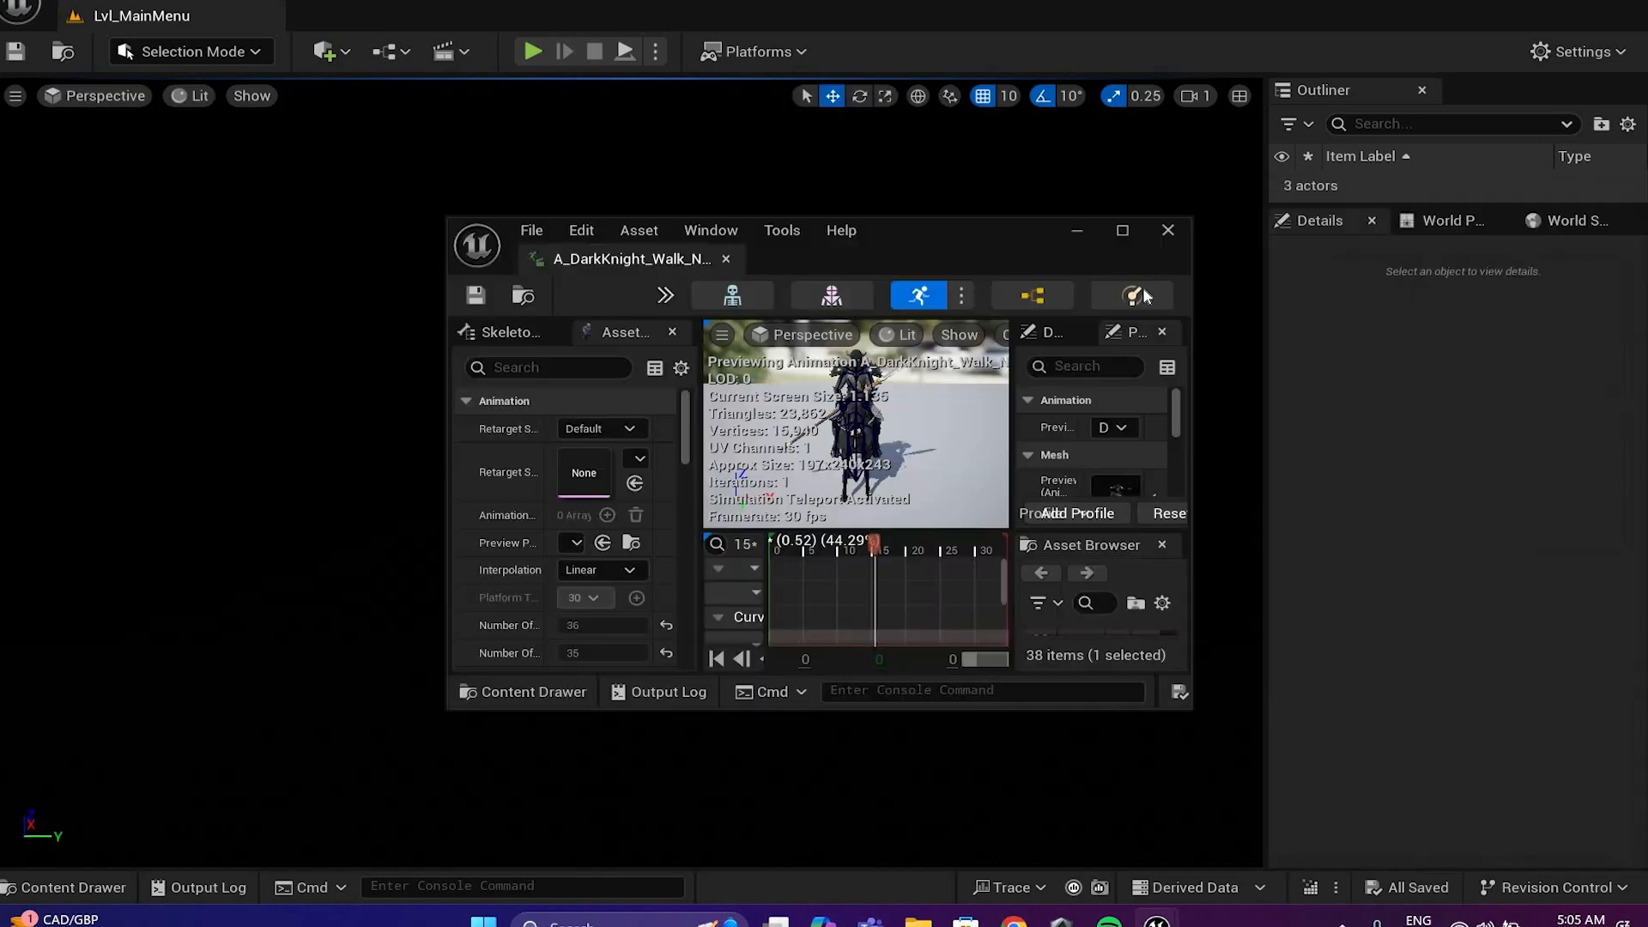
click(1121, 230)
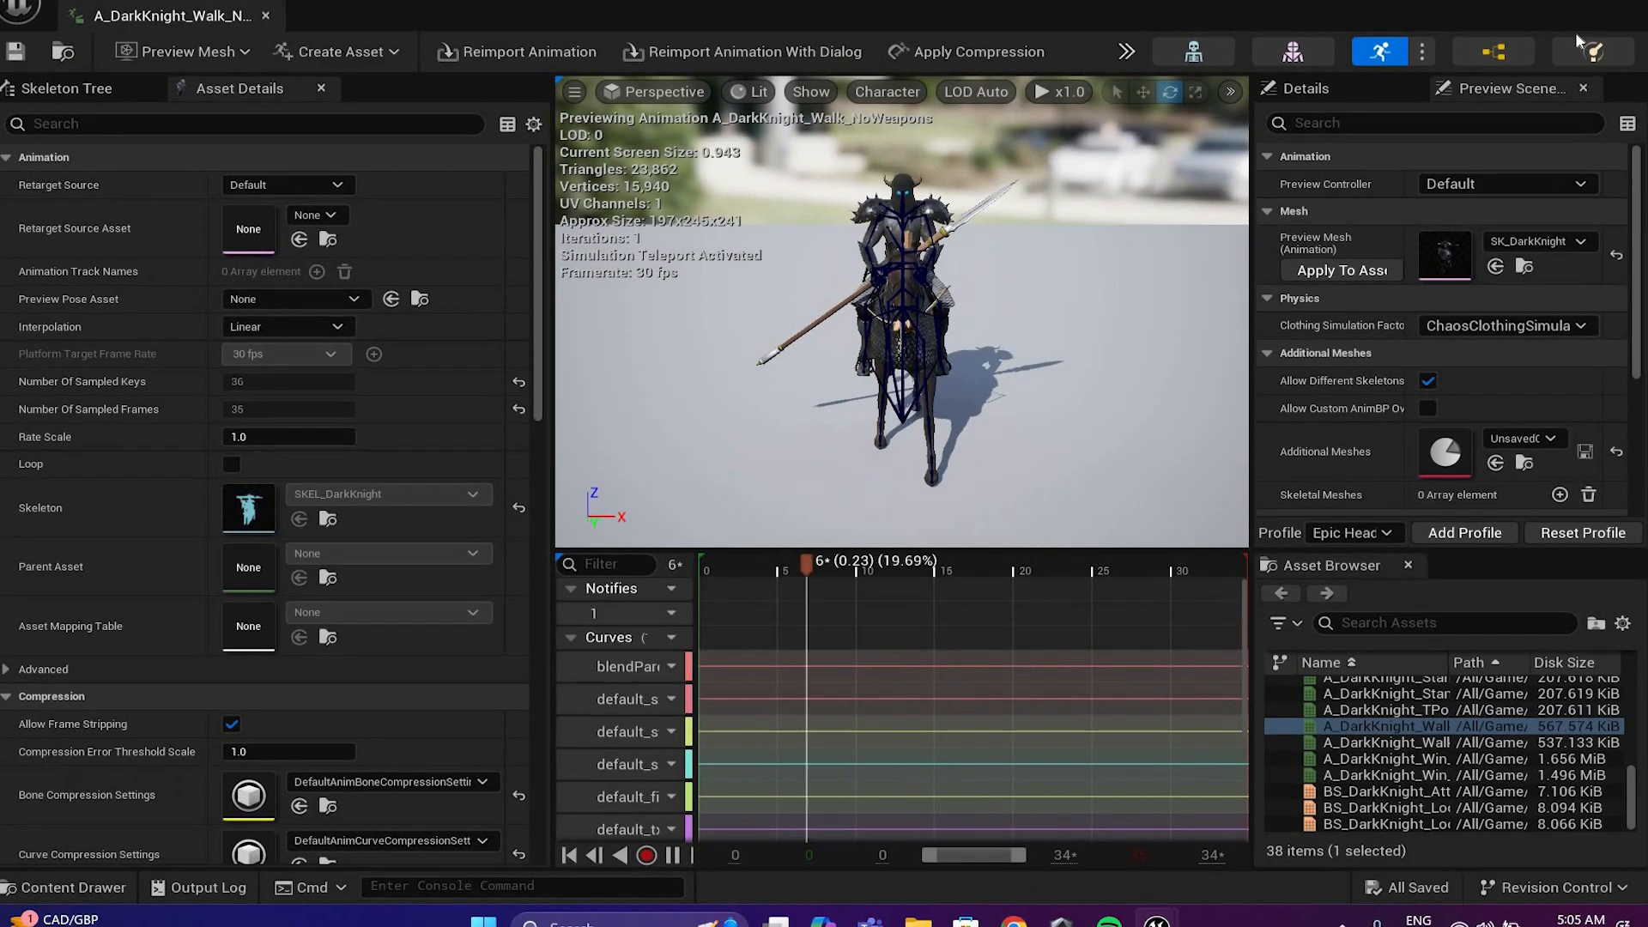
drag(1116, 300, 192, 827)
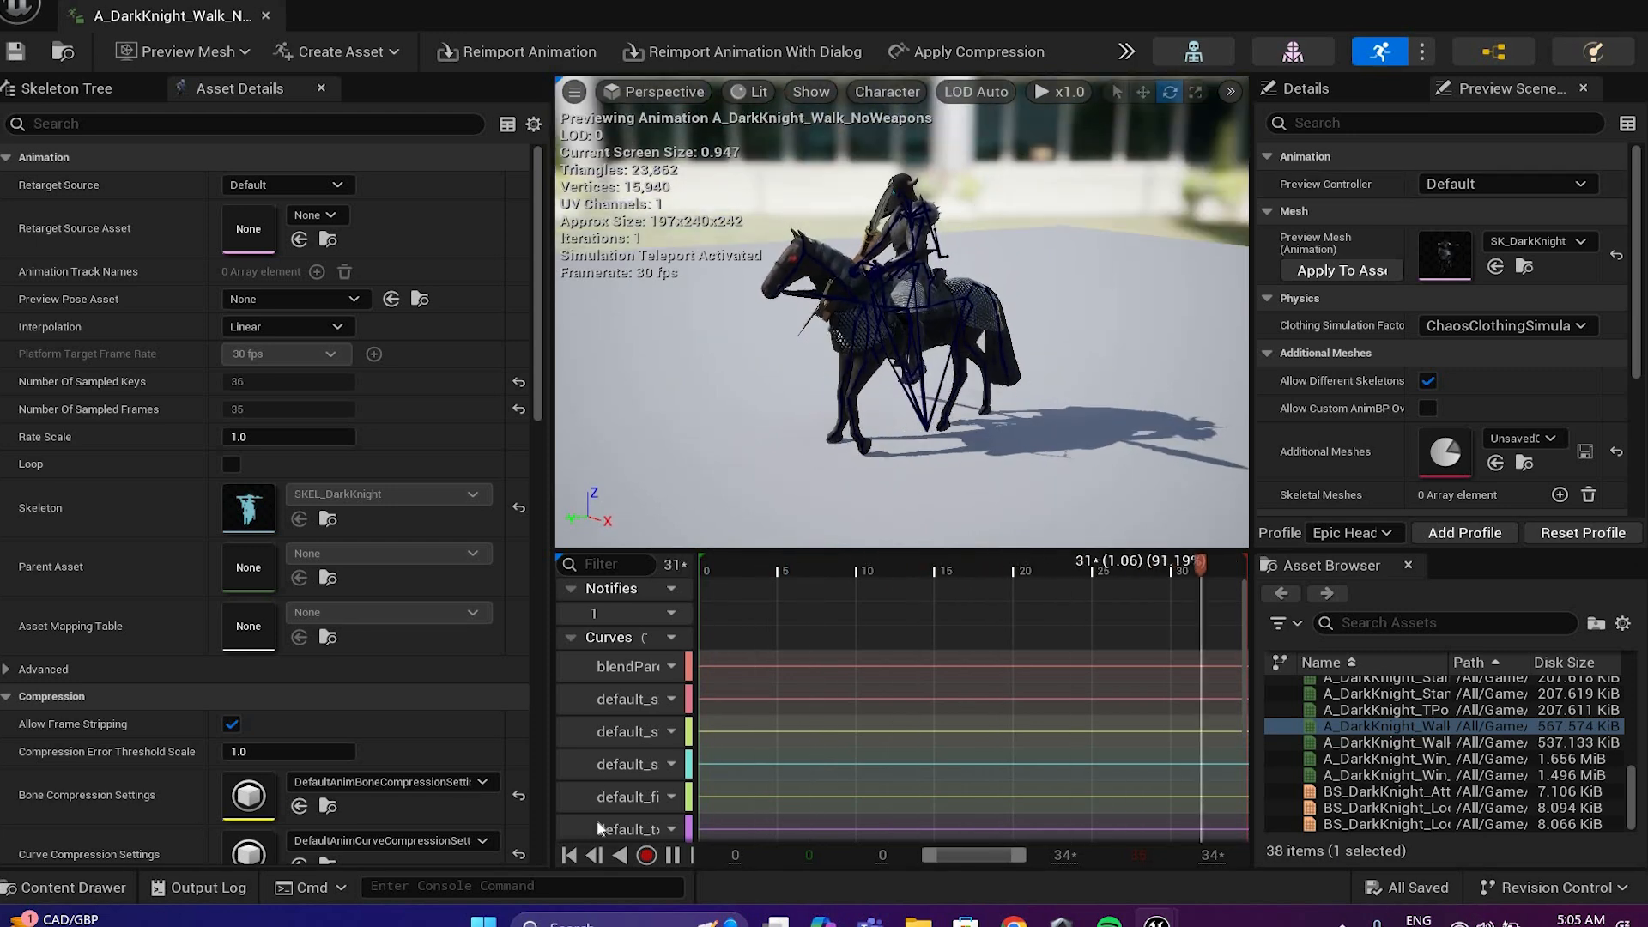
Step: Close the walk animation and look at A_DarkKnight_Win_Weapons from the same Anims folder
key(alt+F4)
key(ctrl+space)
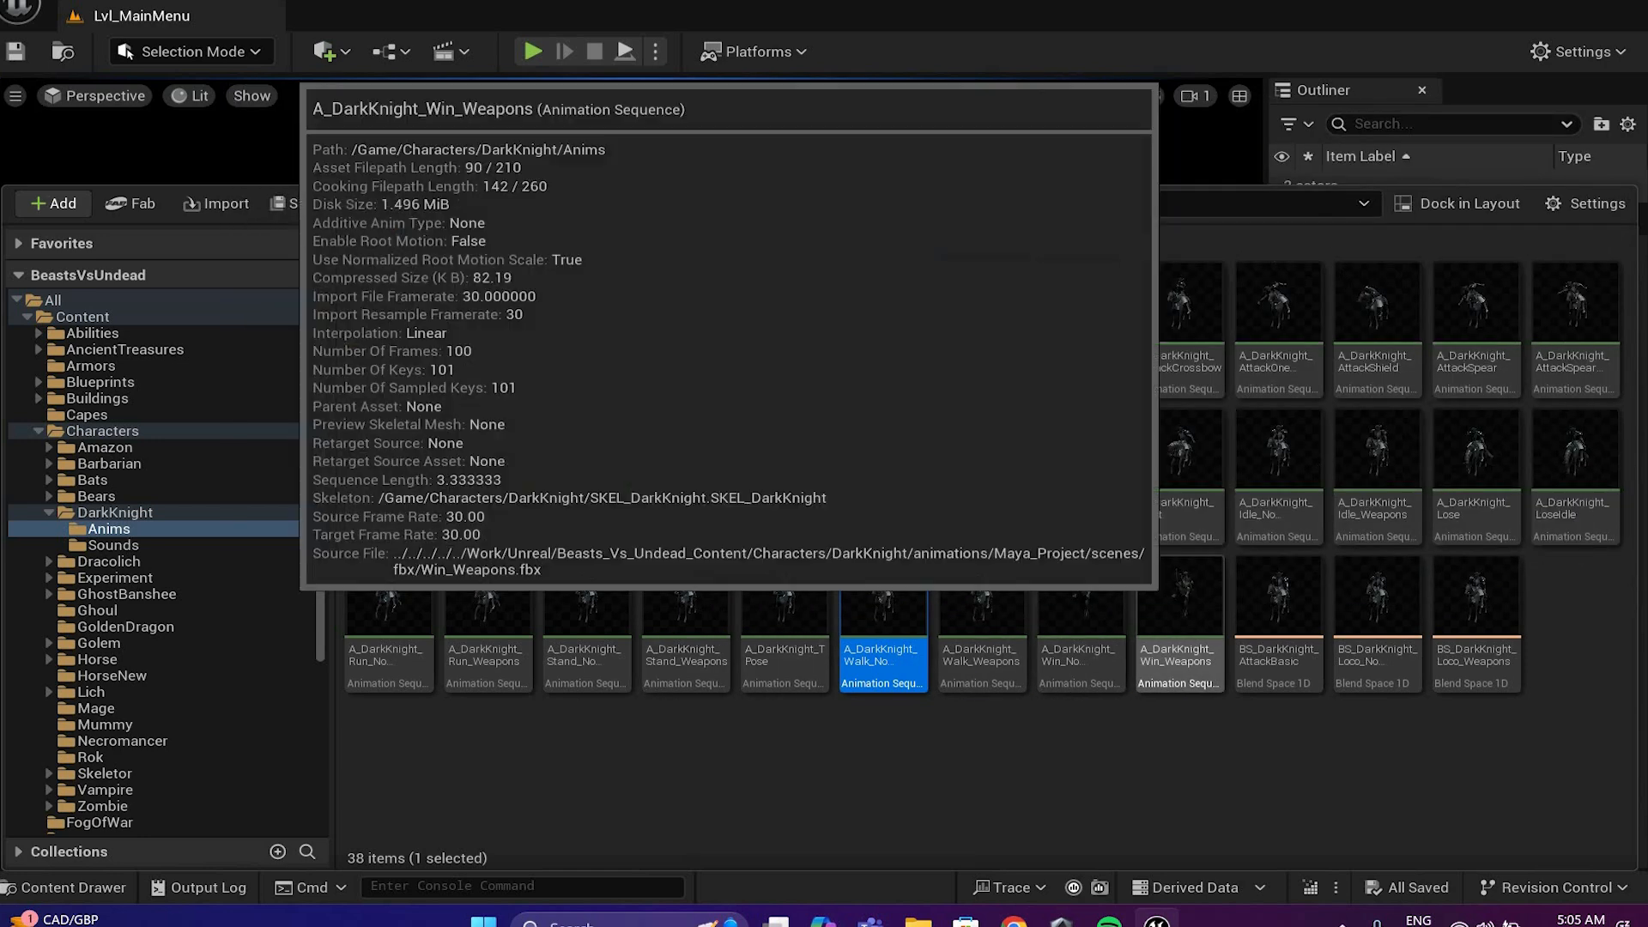
click(1179, 601)
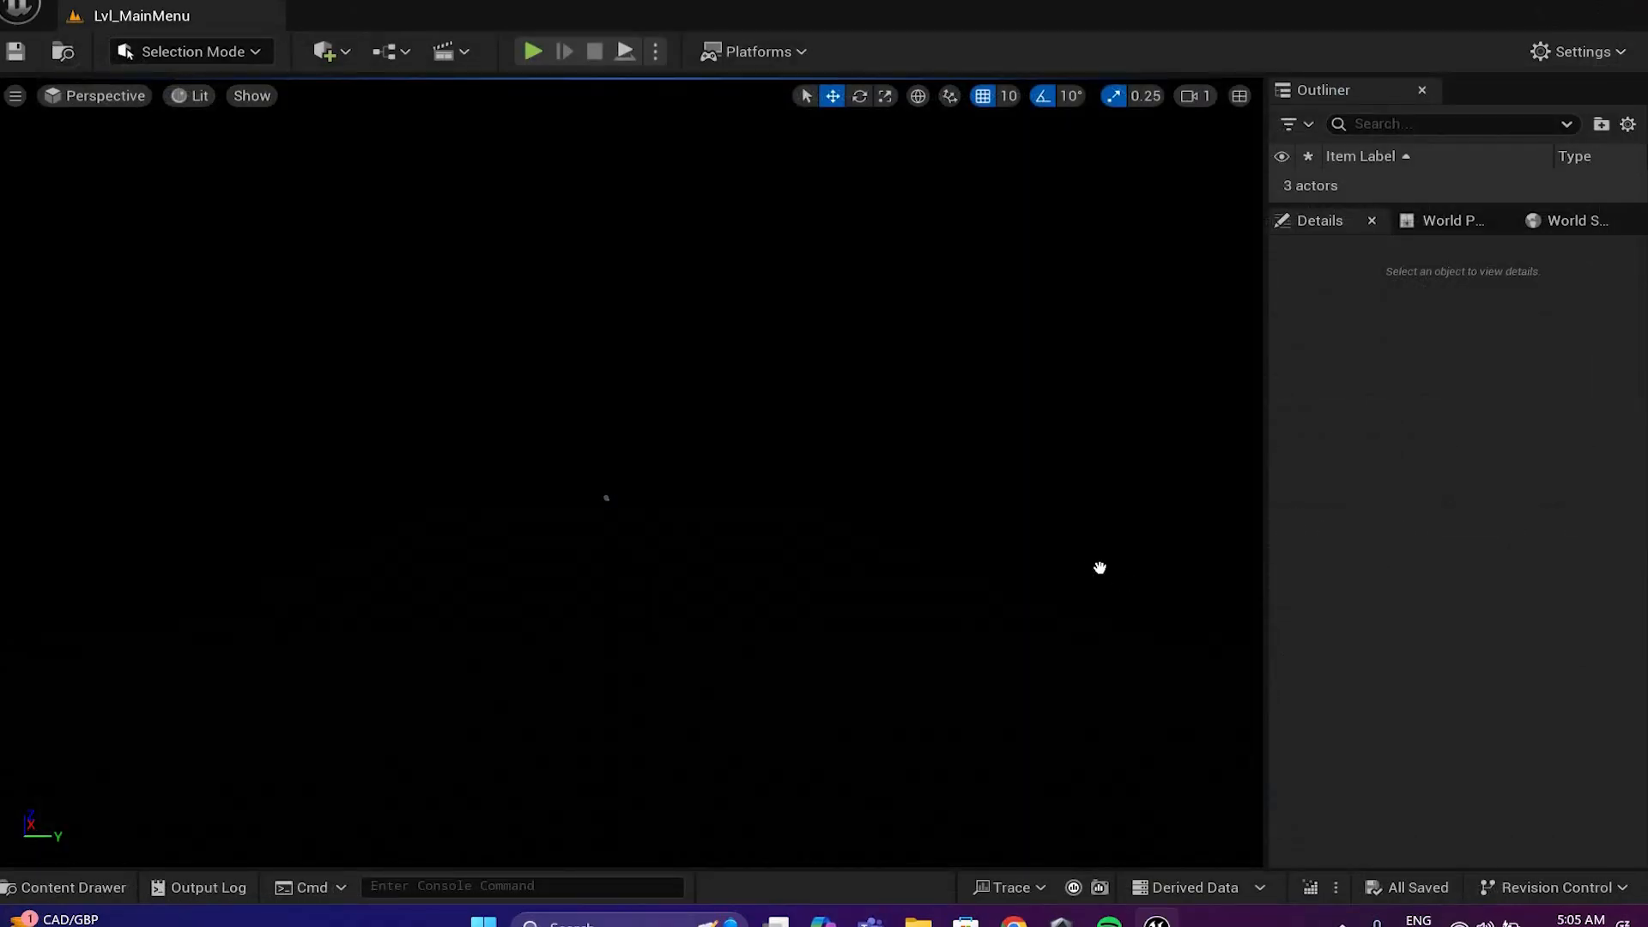
key(ctrl+space)
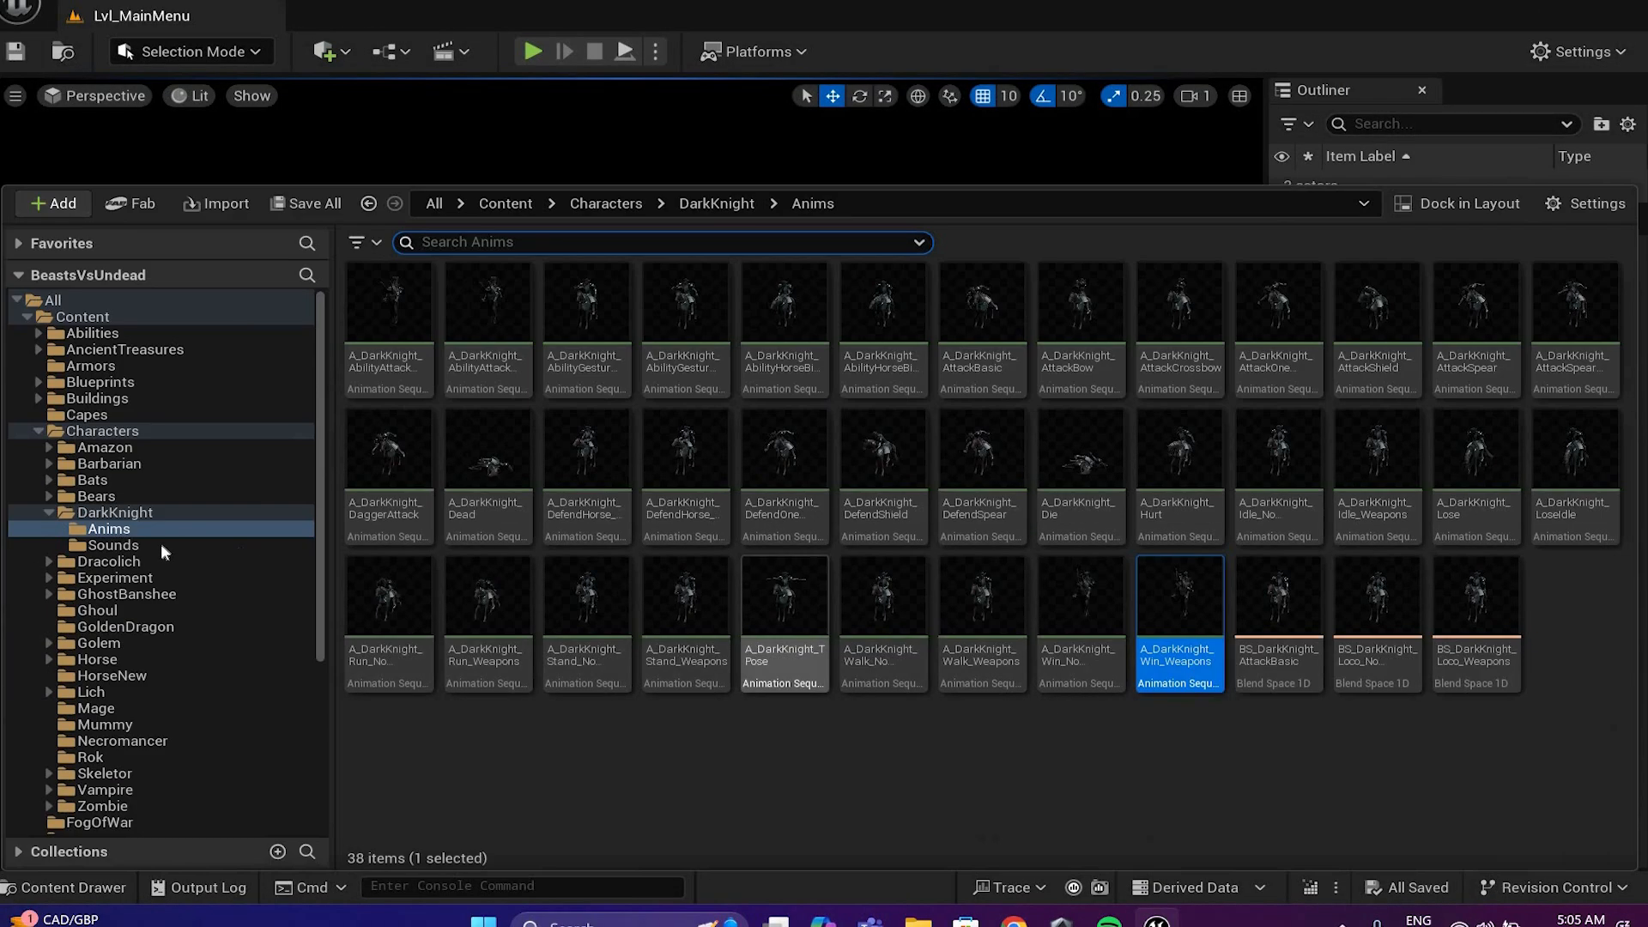
Step: Collapse the DarkKnight folder and open the HorseNew folder under Characters
click(53, 513)
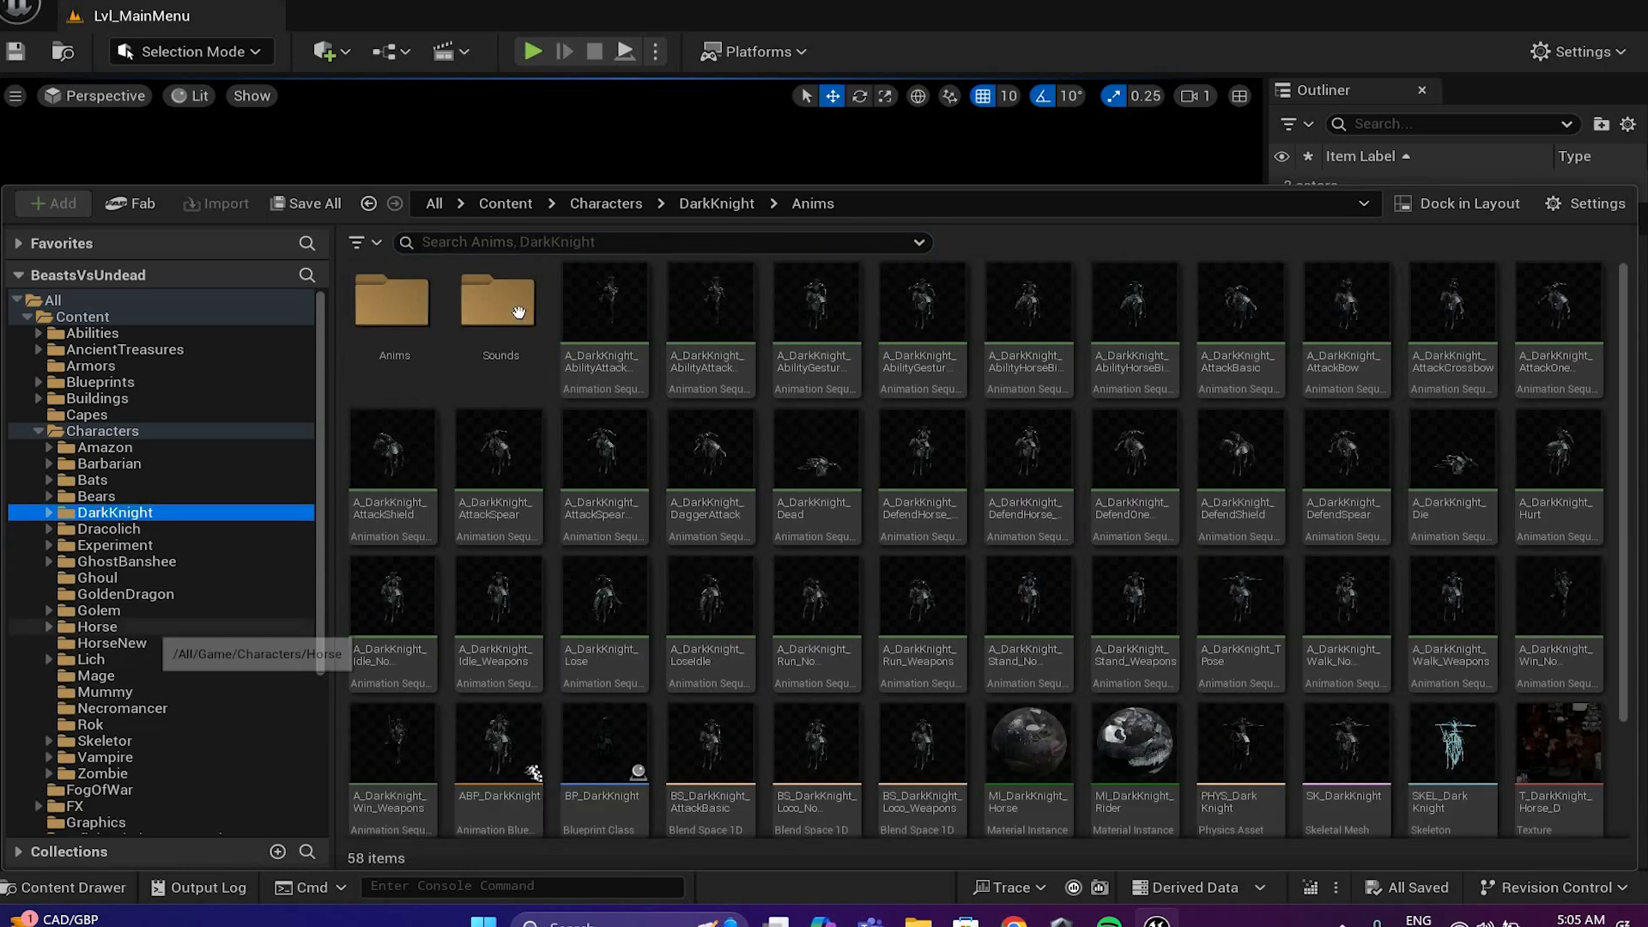
click(97, 628)
key(Down)
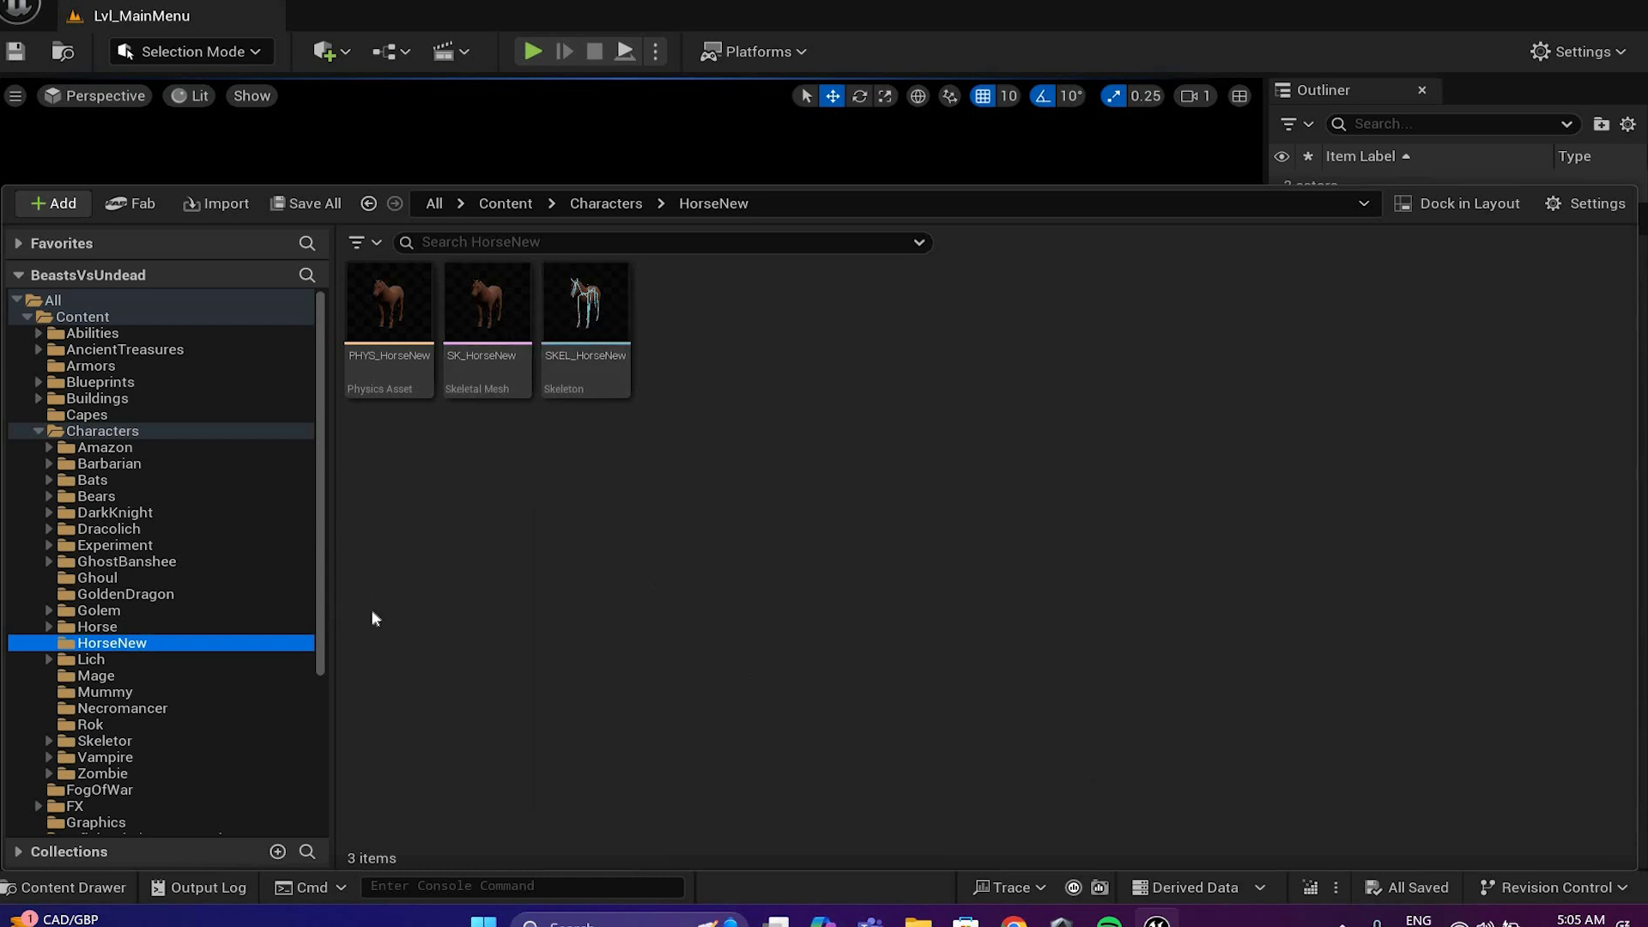
click(215, 513)
click(173, 646)
Step: Create an IK Retargeter asset in the HorseNew folder
right_click(897, 547)
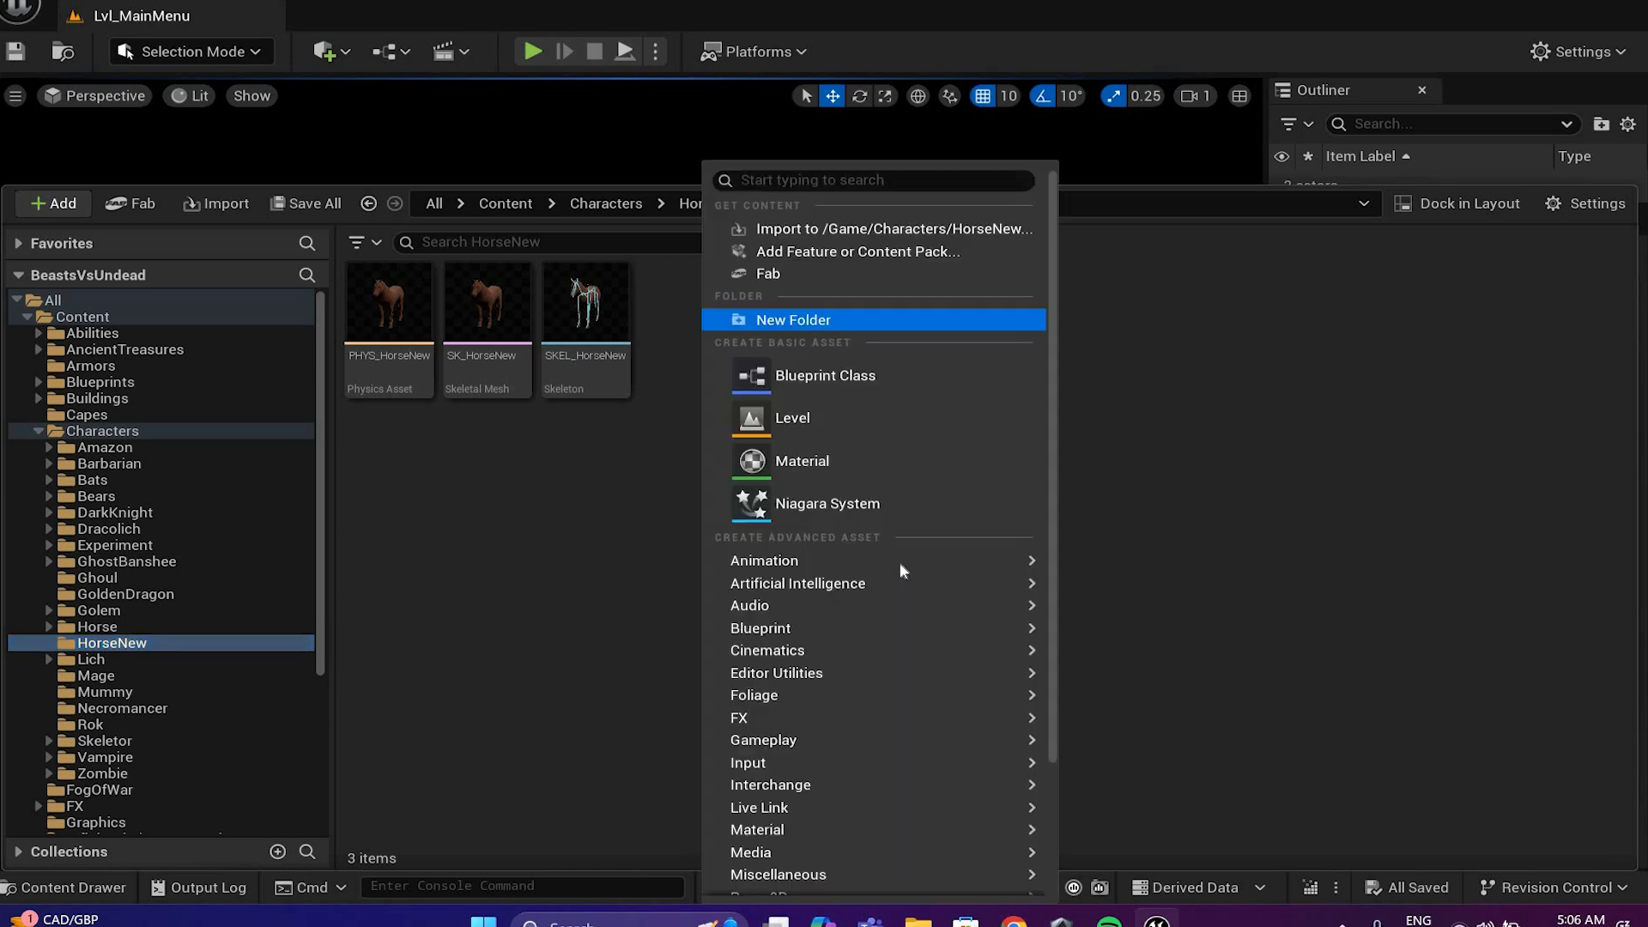
key(Down)
key(Down)
key(Down)
key(Down)
key(Down)
key(Right)
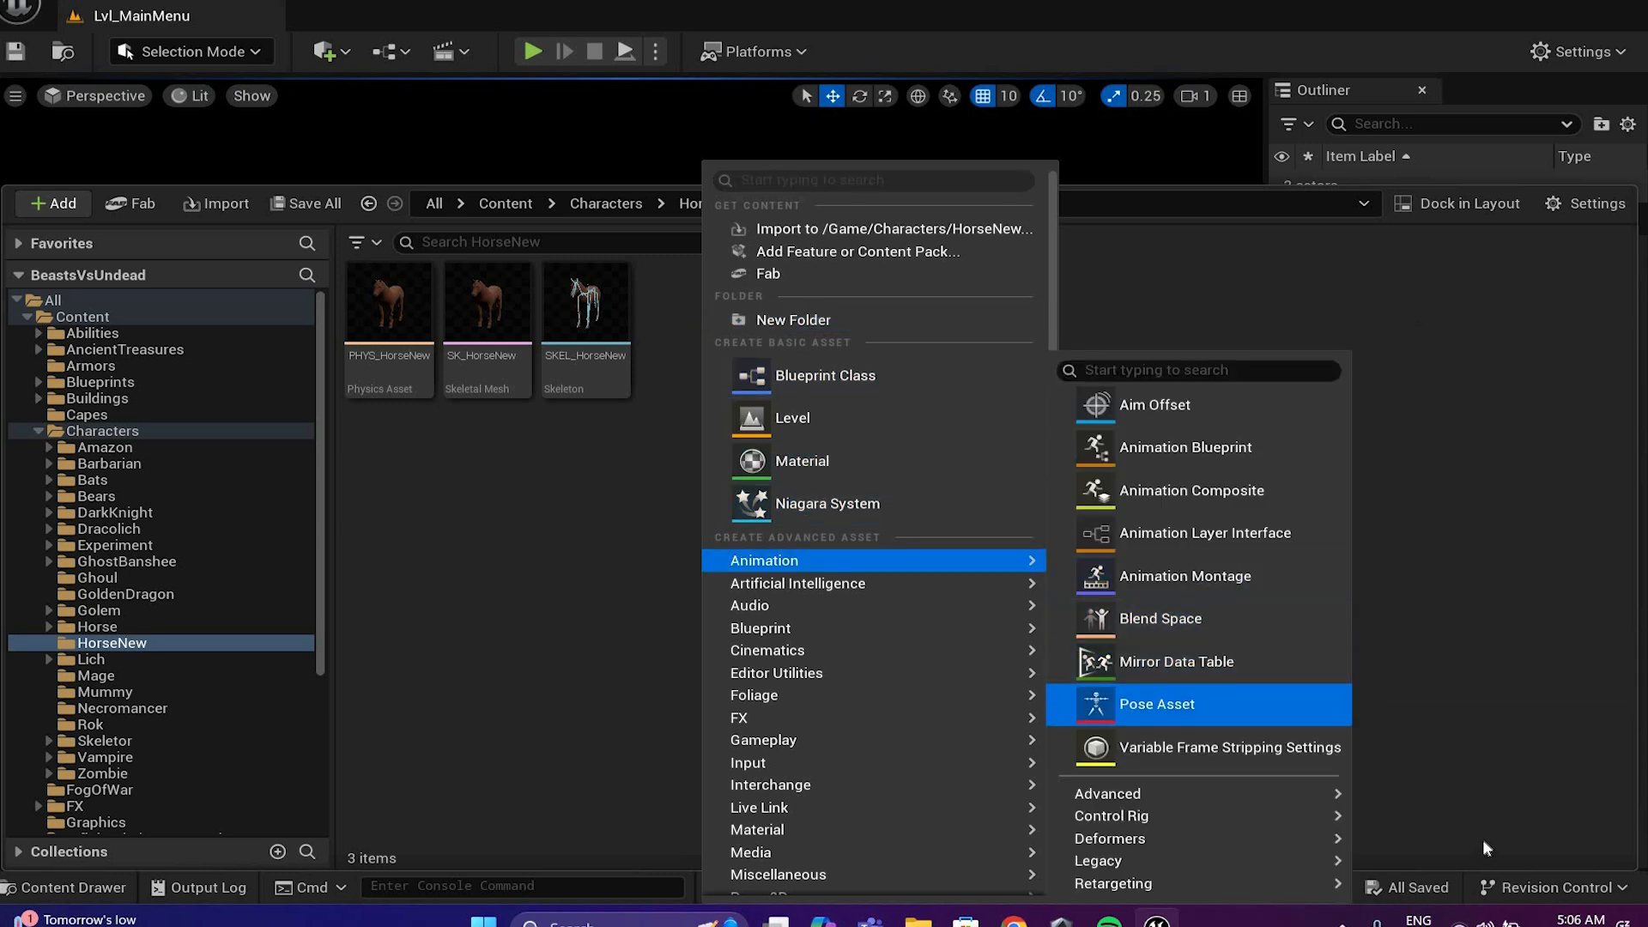
mouse_move(1338, 813)
mouse_move(1322, 883)
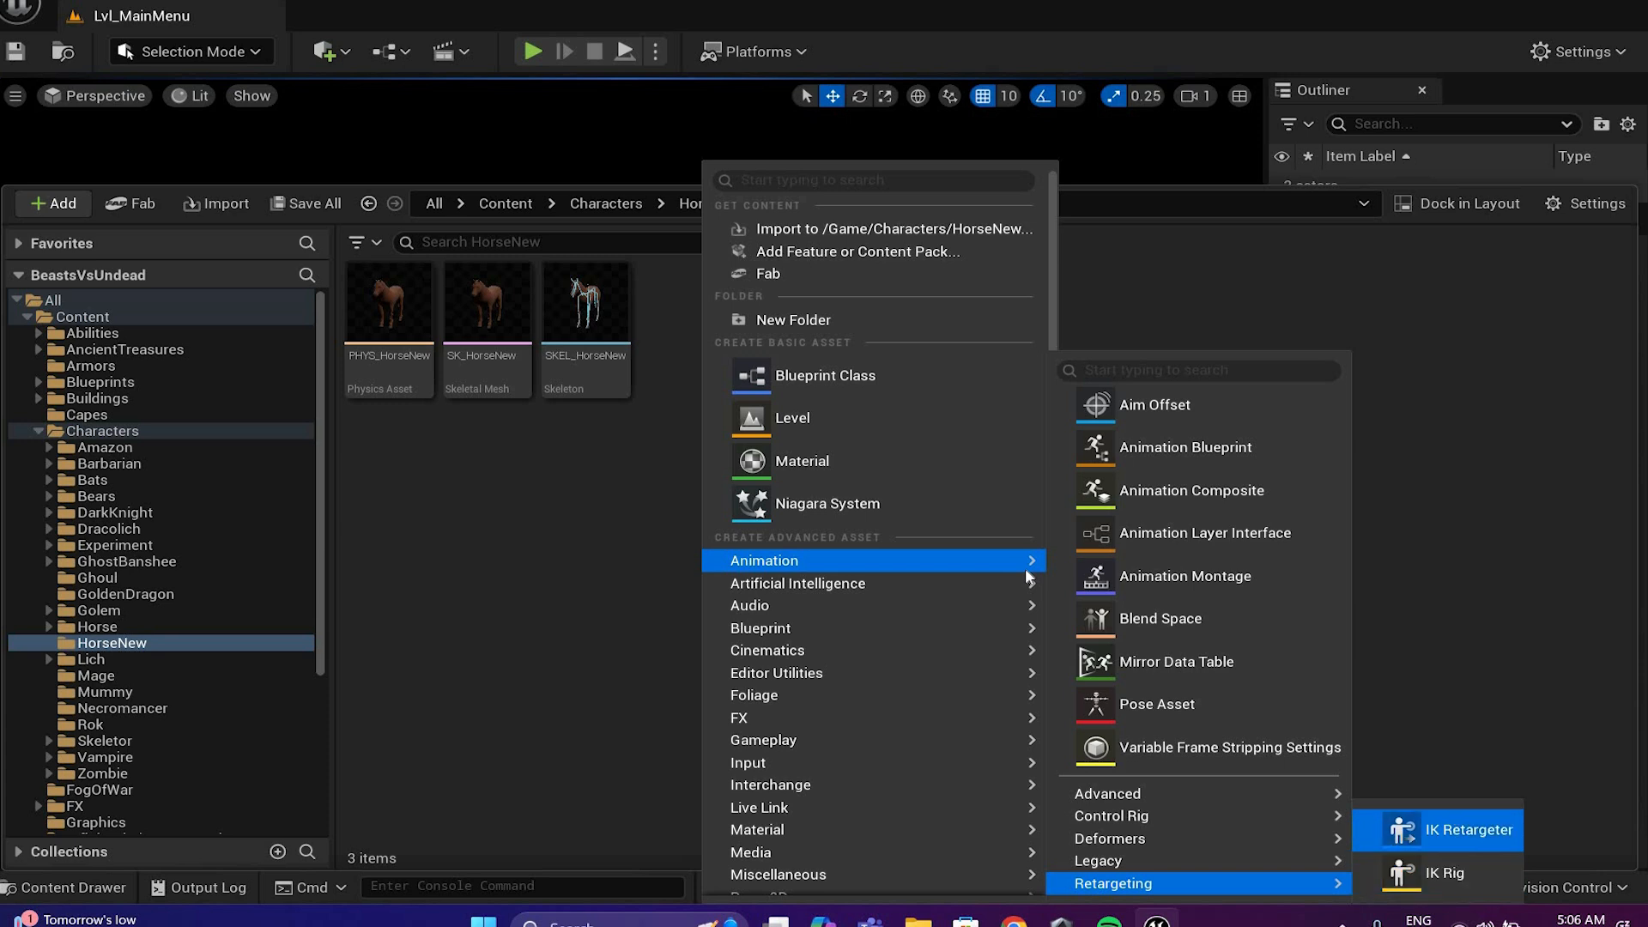
click(1459, 824)
Step: Name the new retargeter IKRTG_DarkKnight and view it in its editor
key(BackSpace)
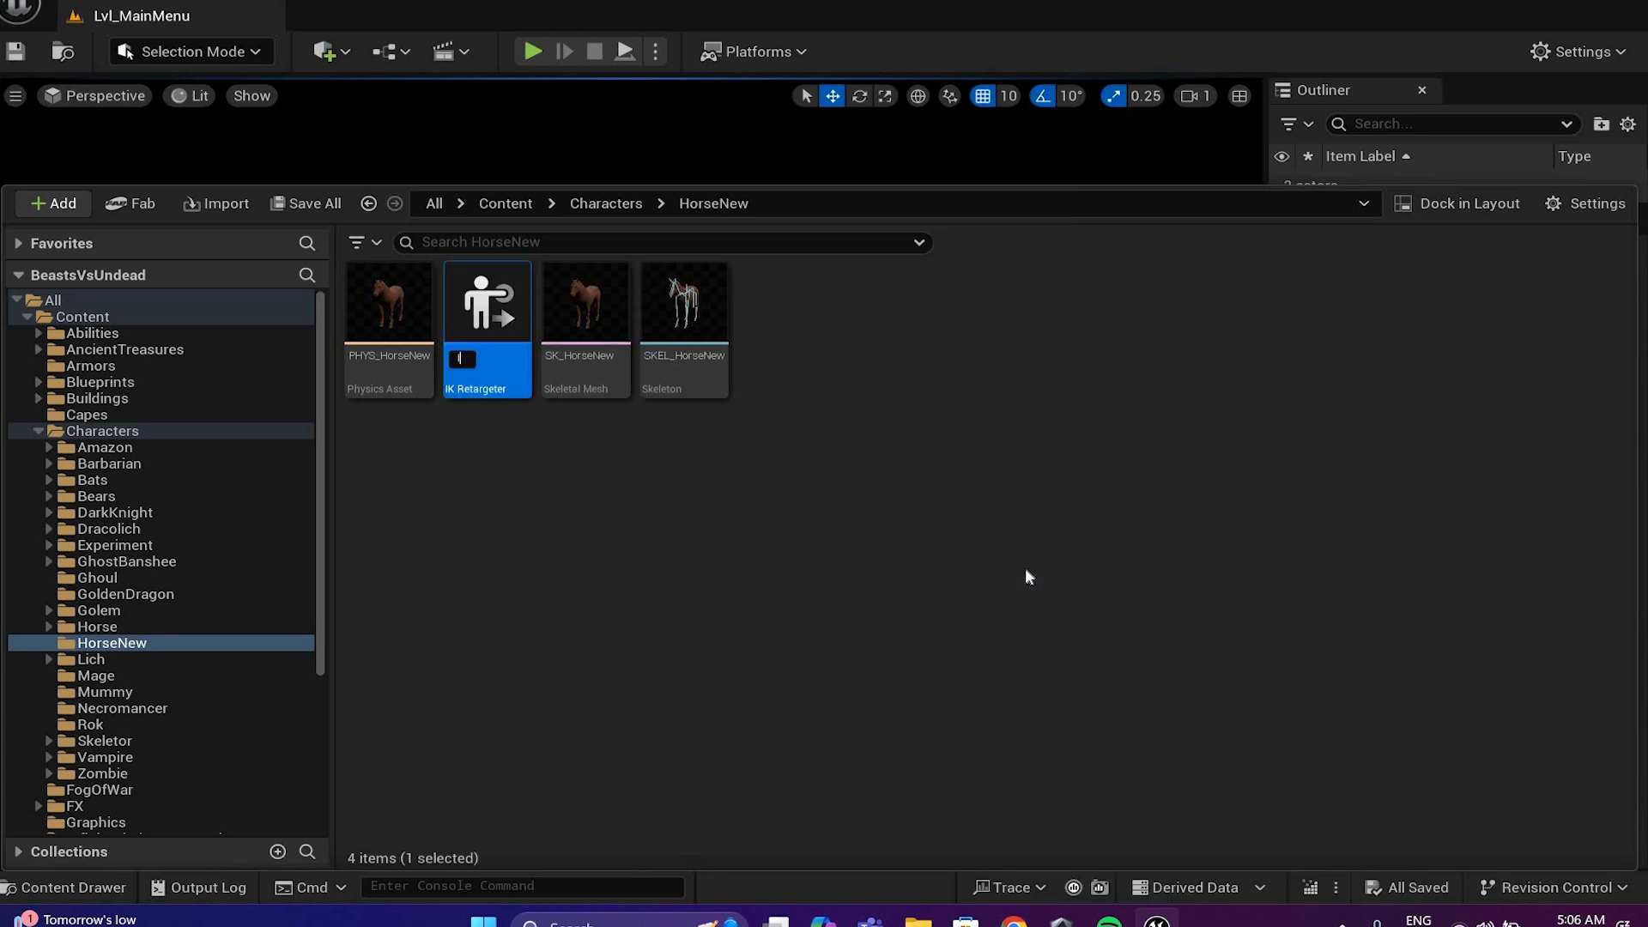
text(IKRTG)
text(_DarkKni)
text(ght)
key(Return)
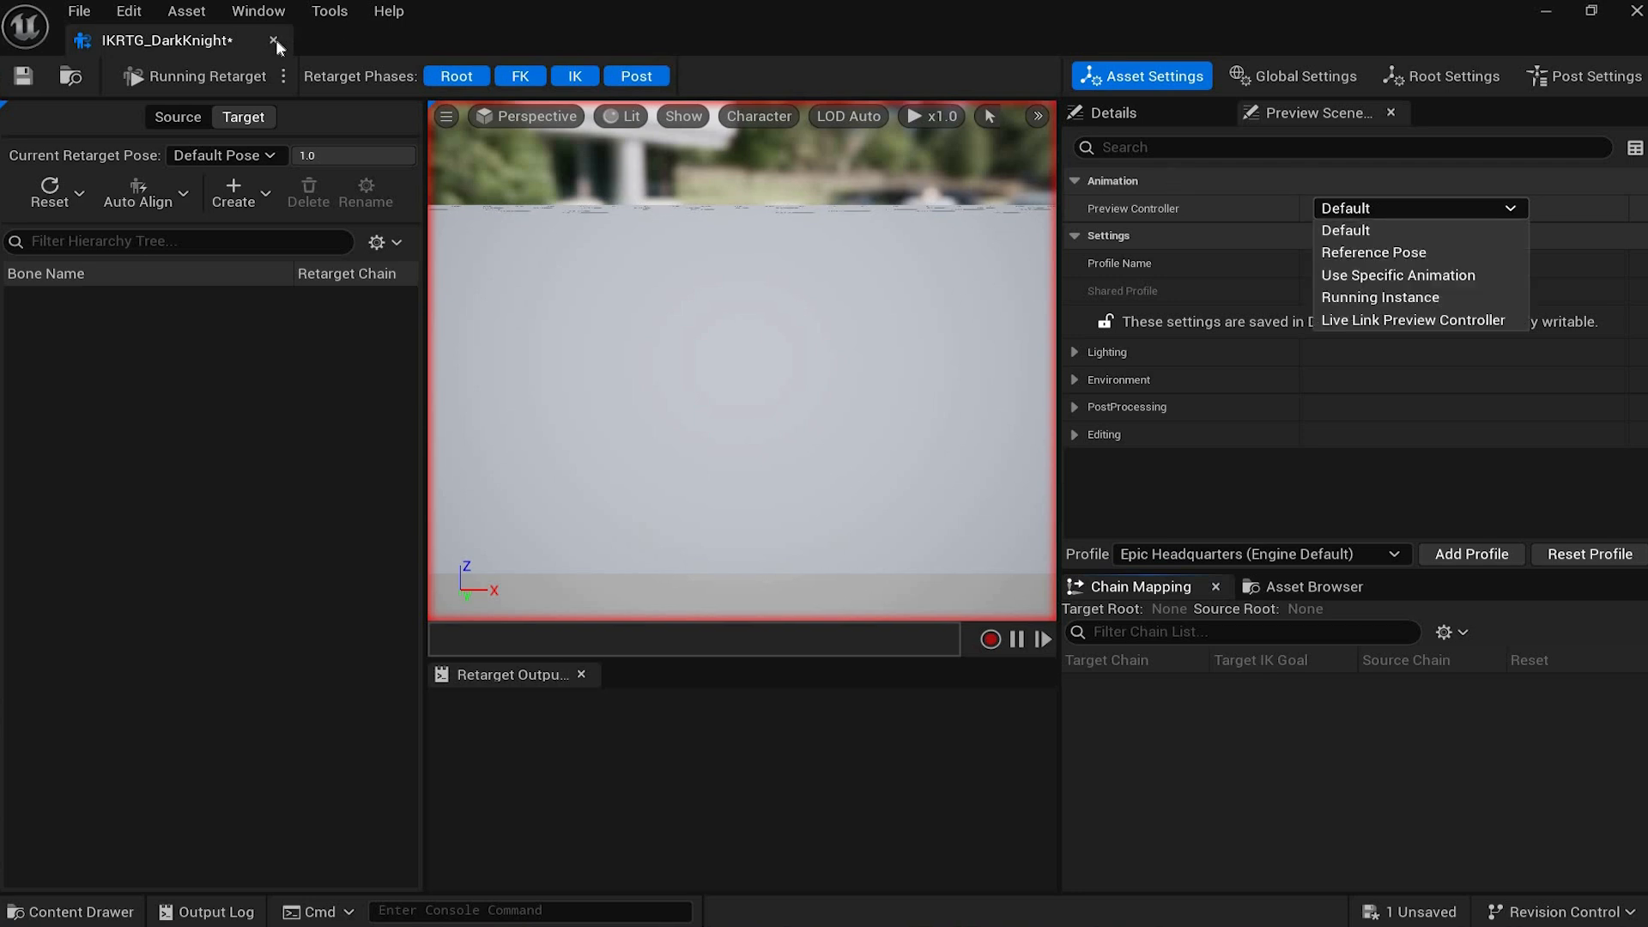
click(365, 374)
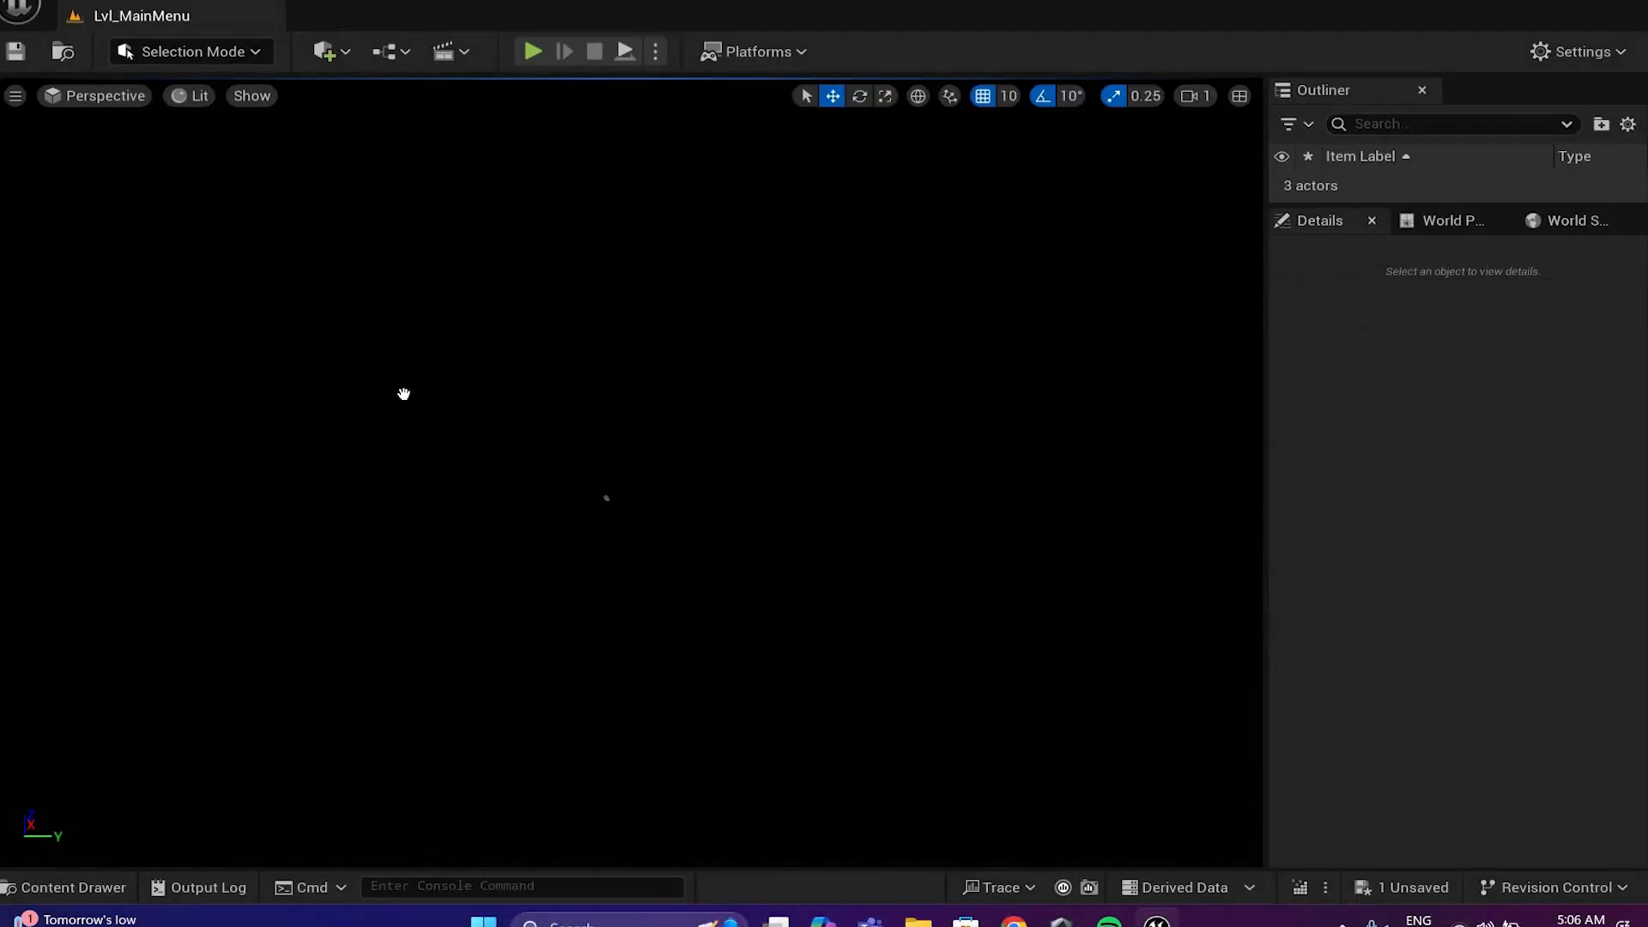
Step: Rename the retargeter in the HorseNew folder as IK_Retargeter
key(ctrl+space)
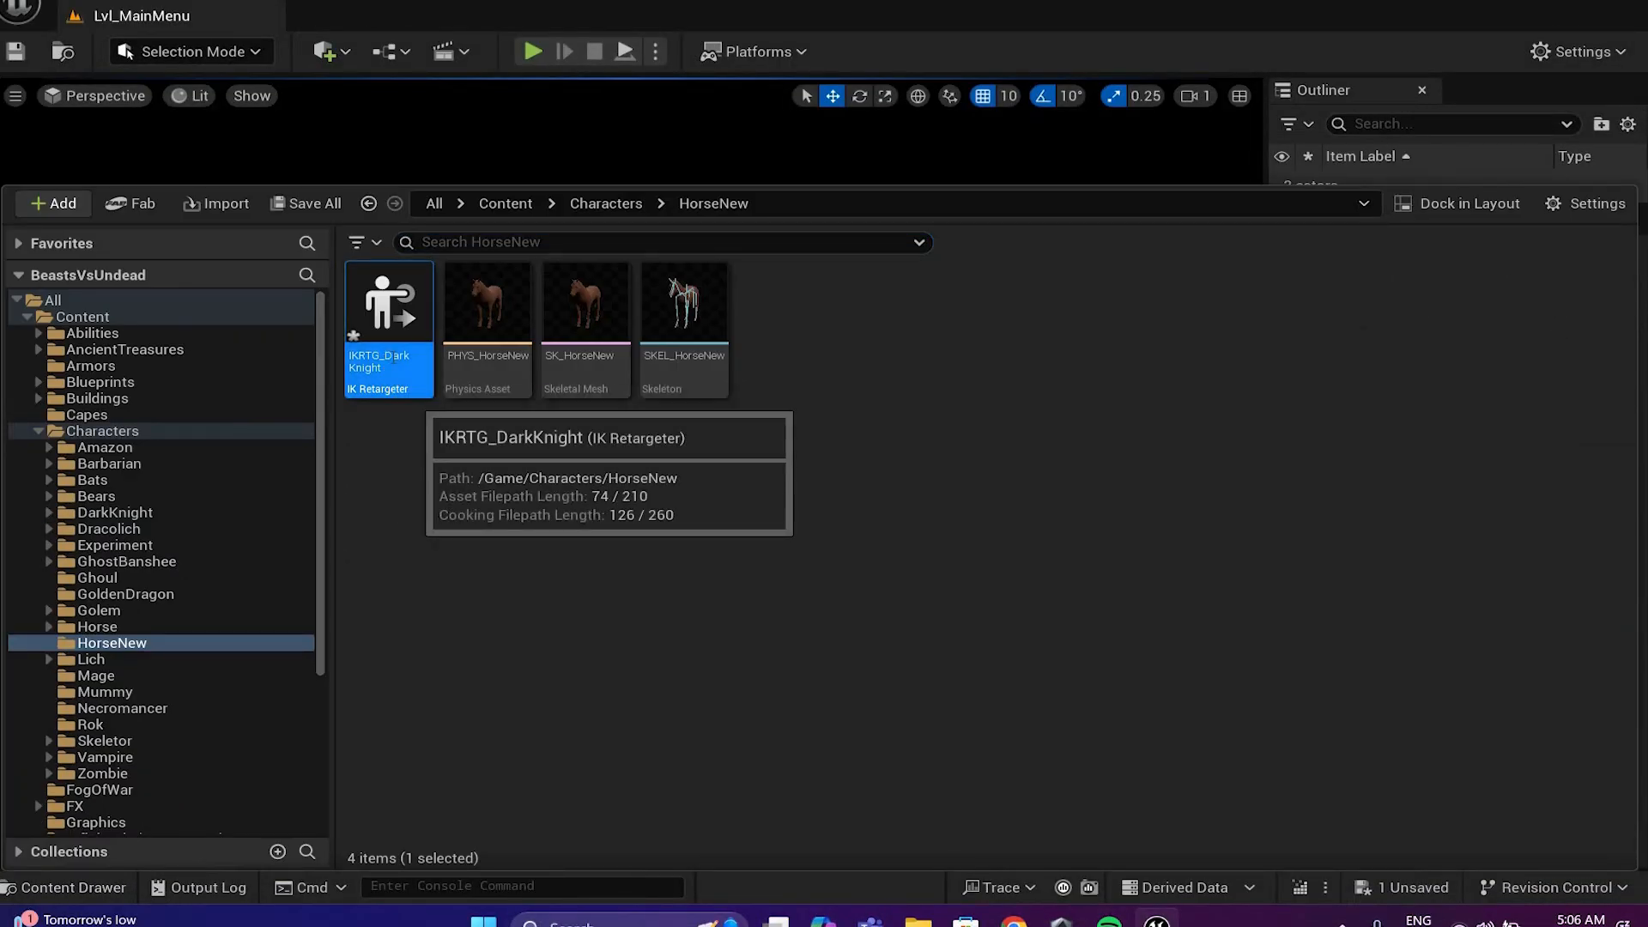
click(393, 359)
text(I)
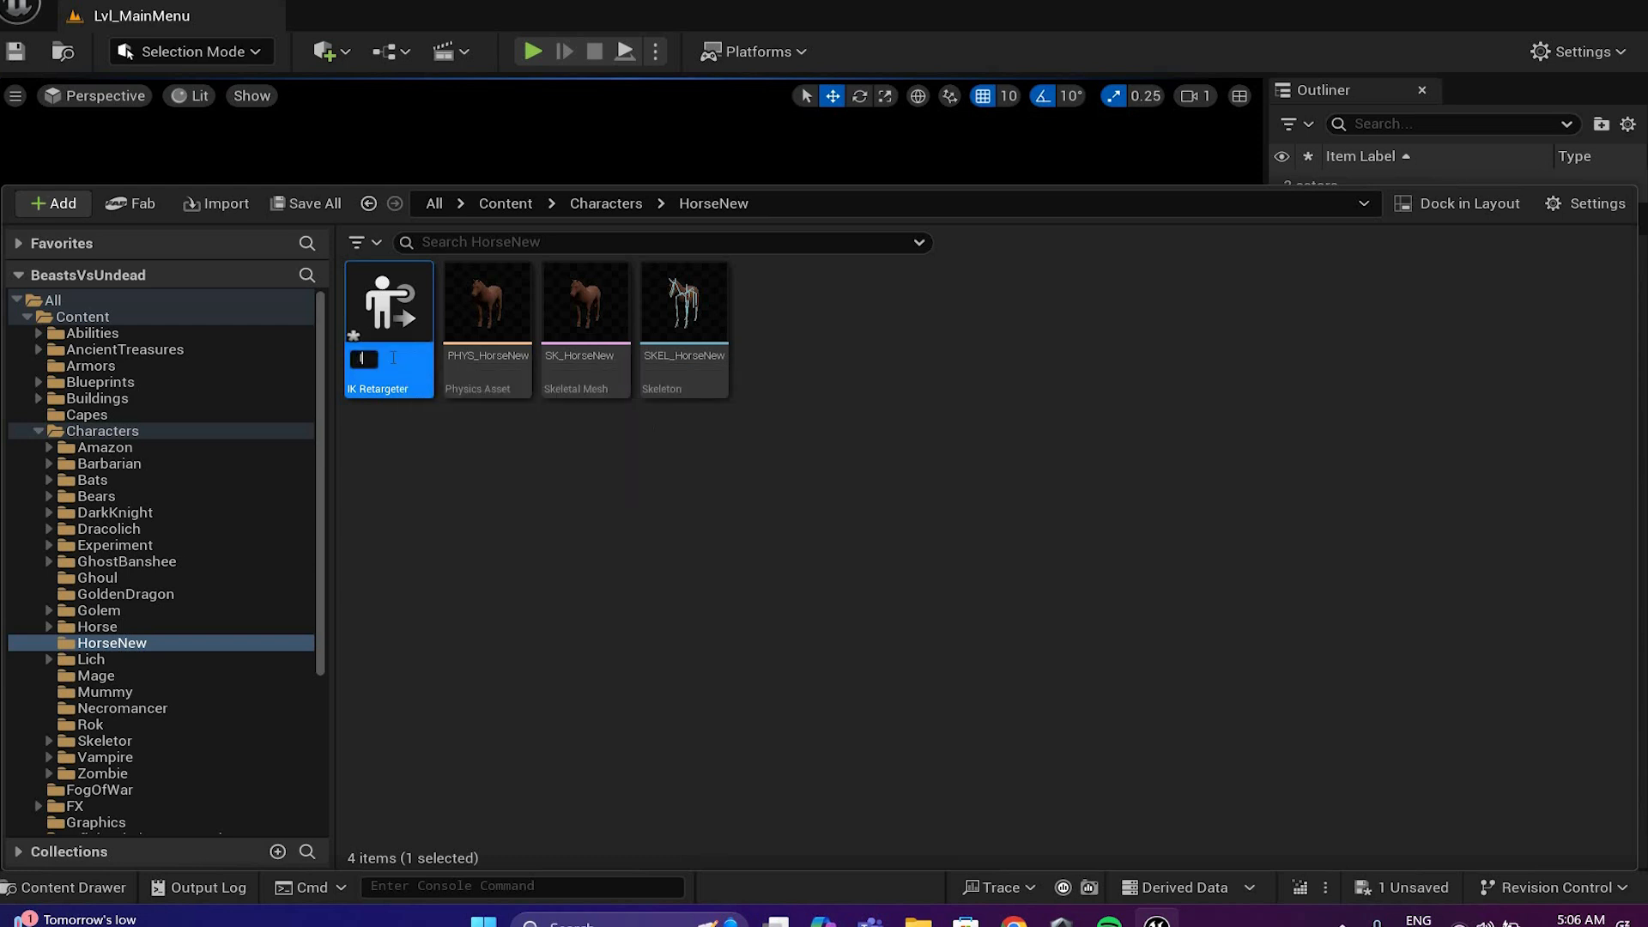
text(K_Retargeter)
key(Return)
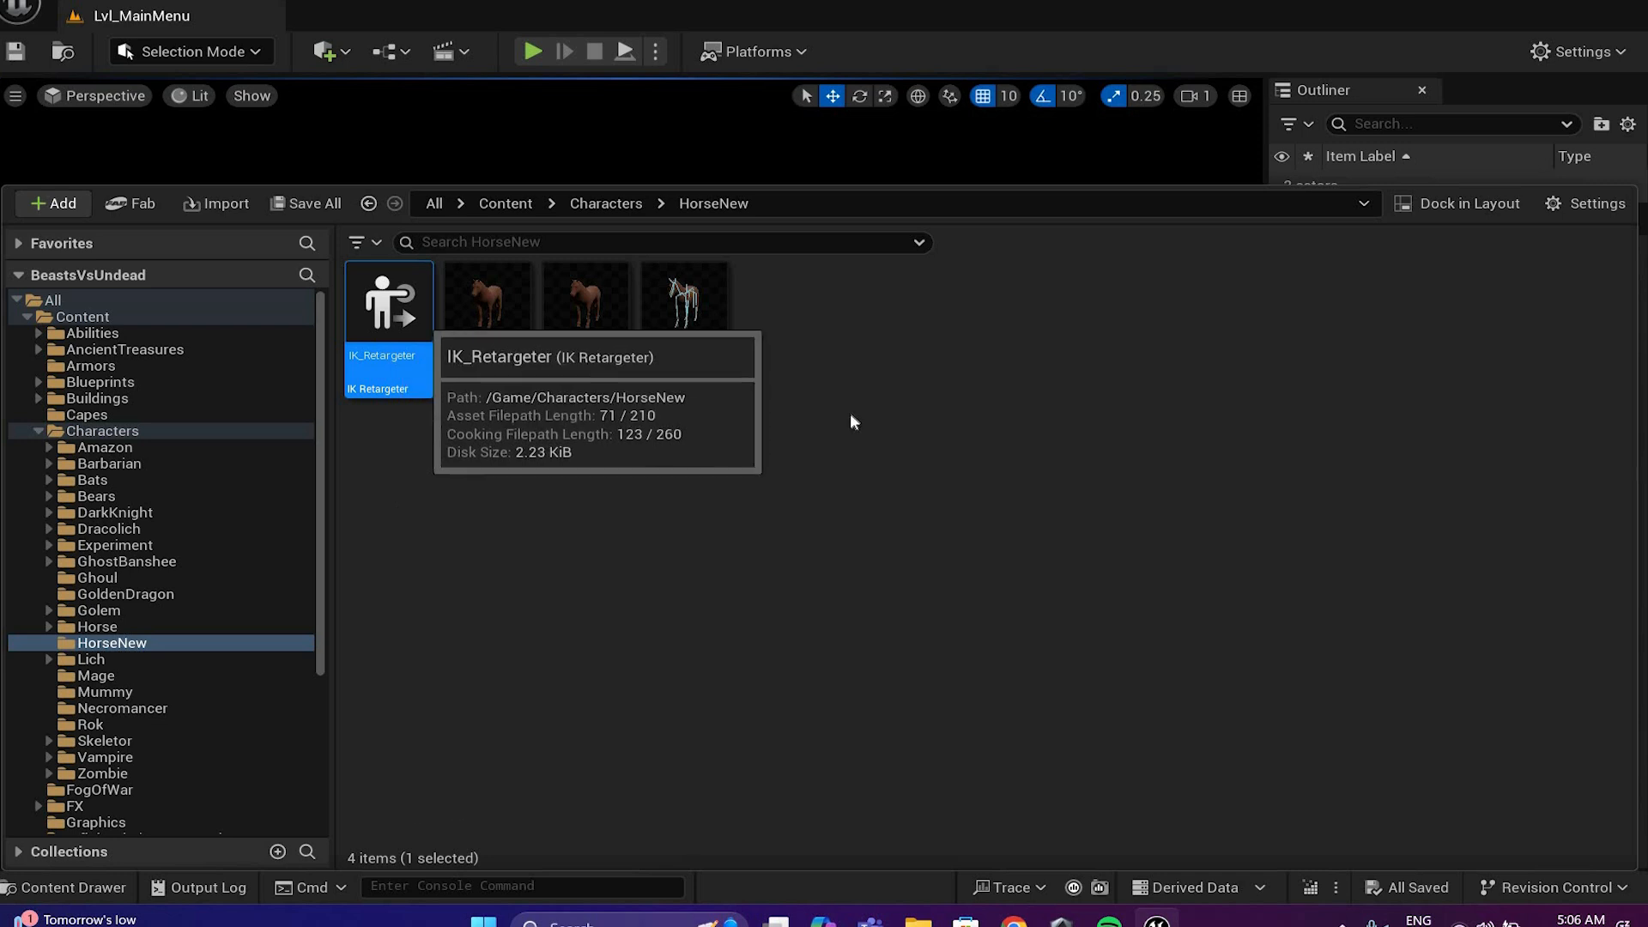
Step: Create an IK Rig asset named IKRig_DarkKnight in the HorseNew folder and open it
right_click(1038, 563)
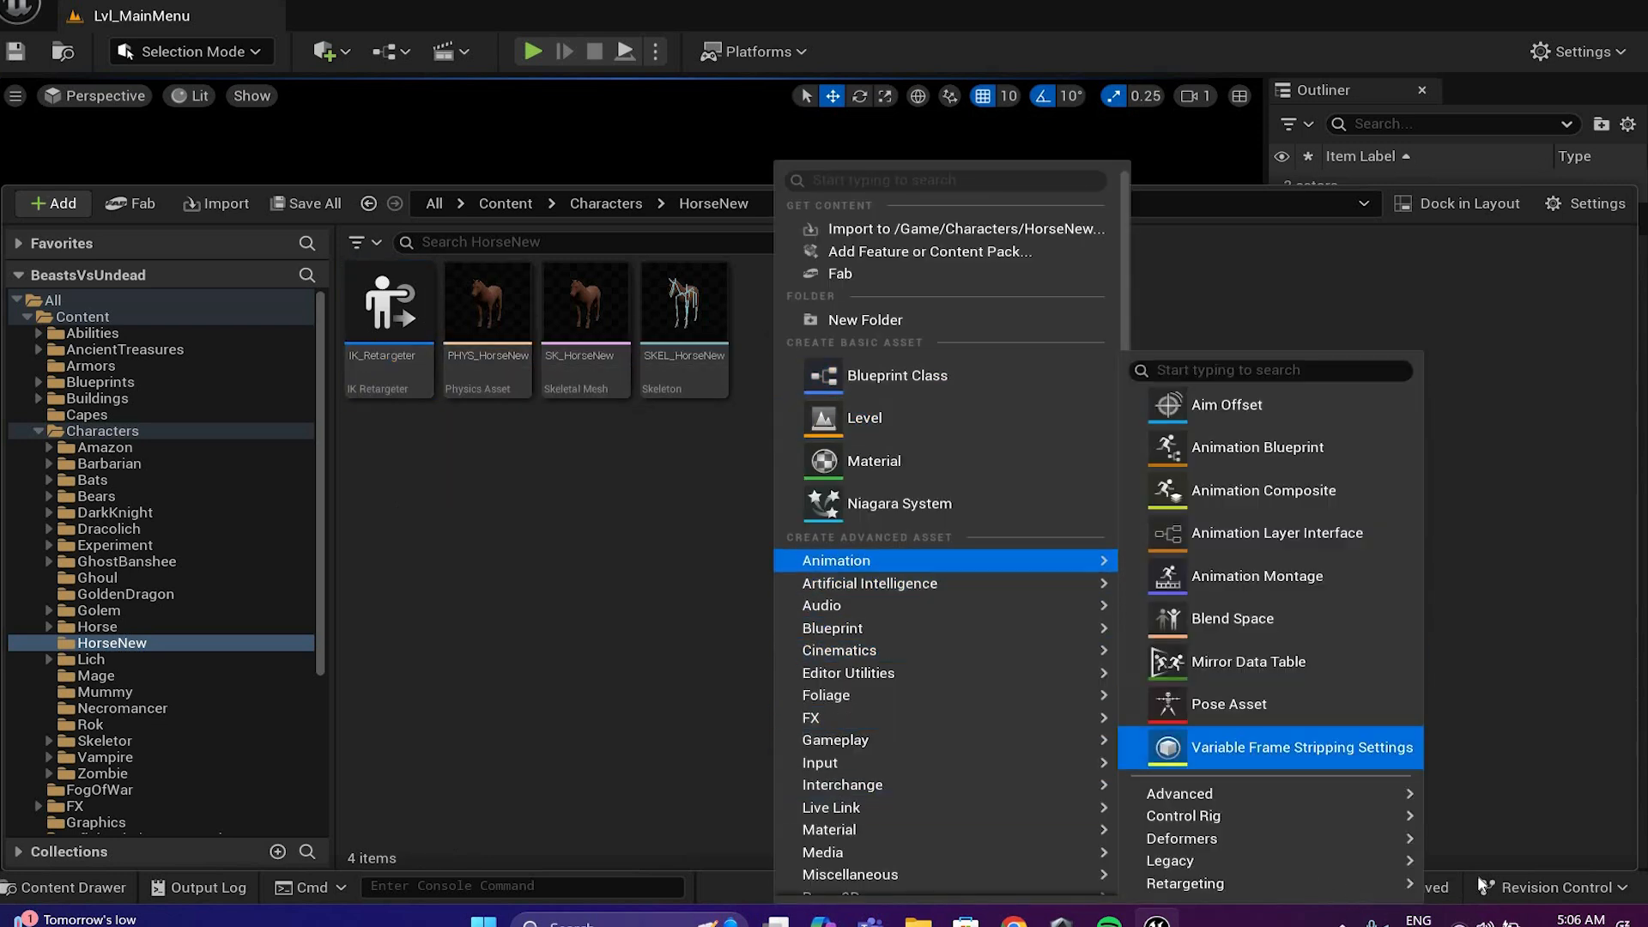
mouse_move(1245, 883)
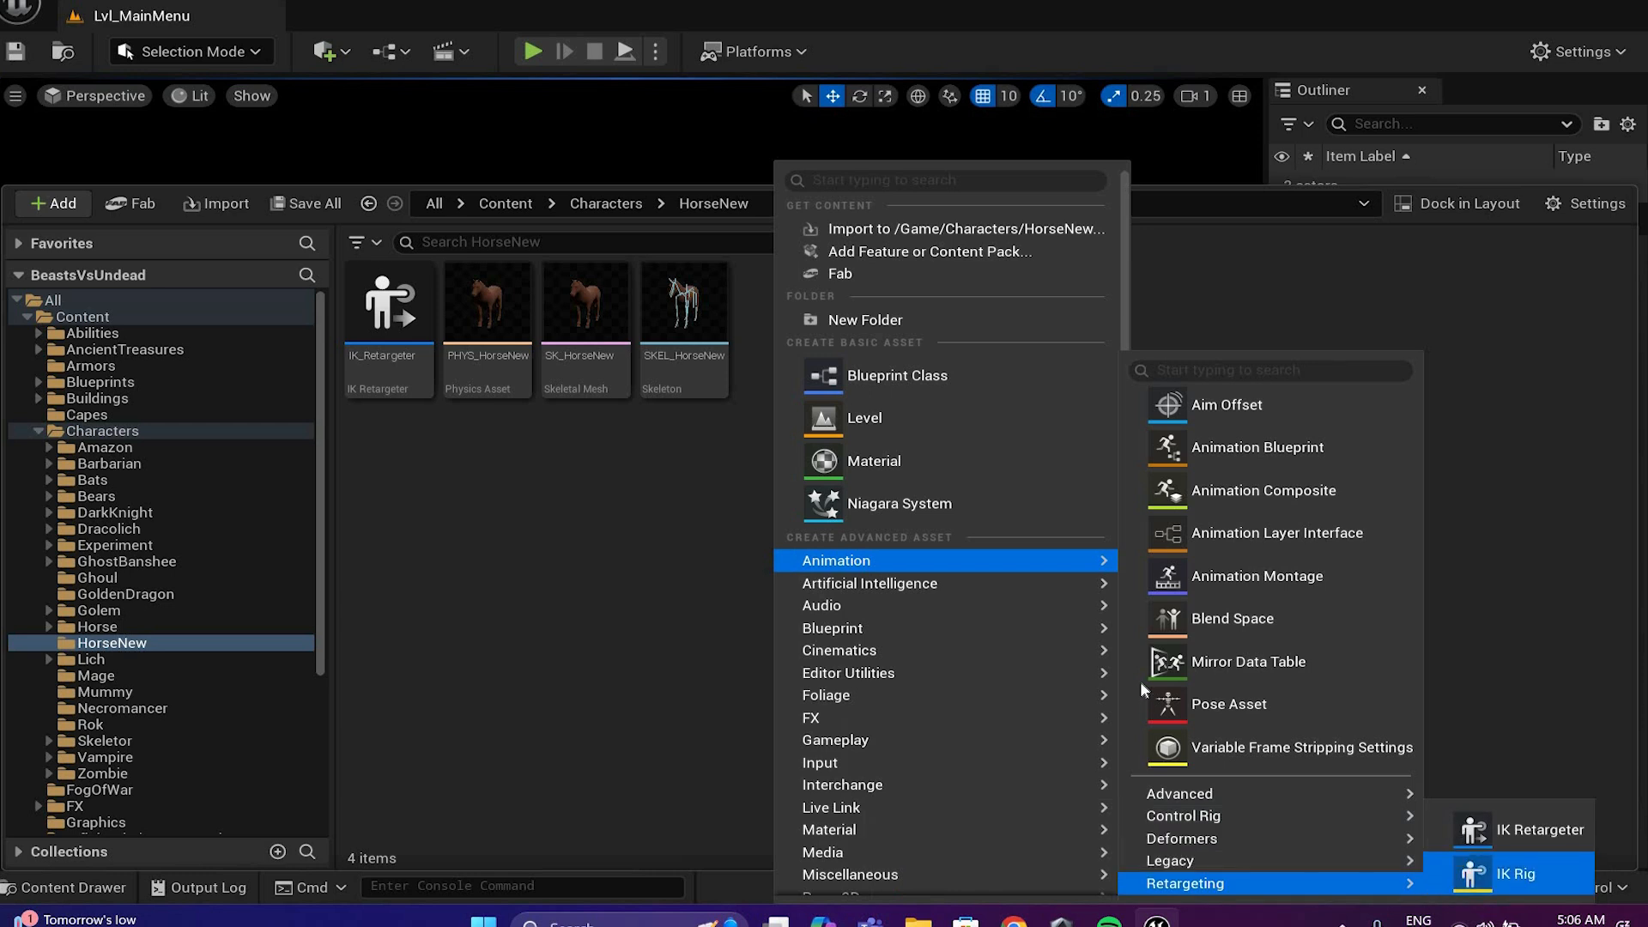
click(1515, 873)
text(IKR)
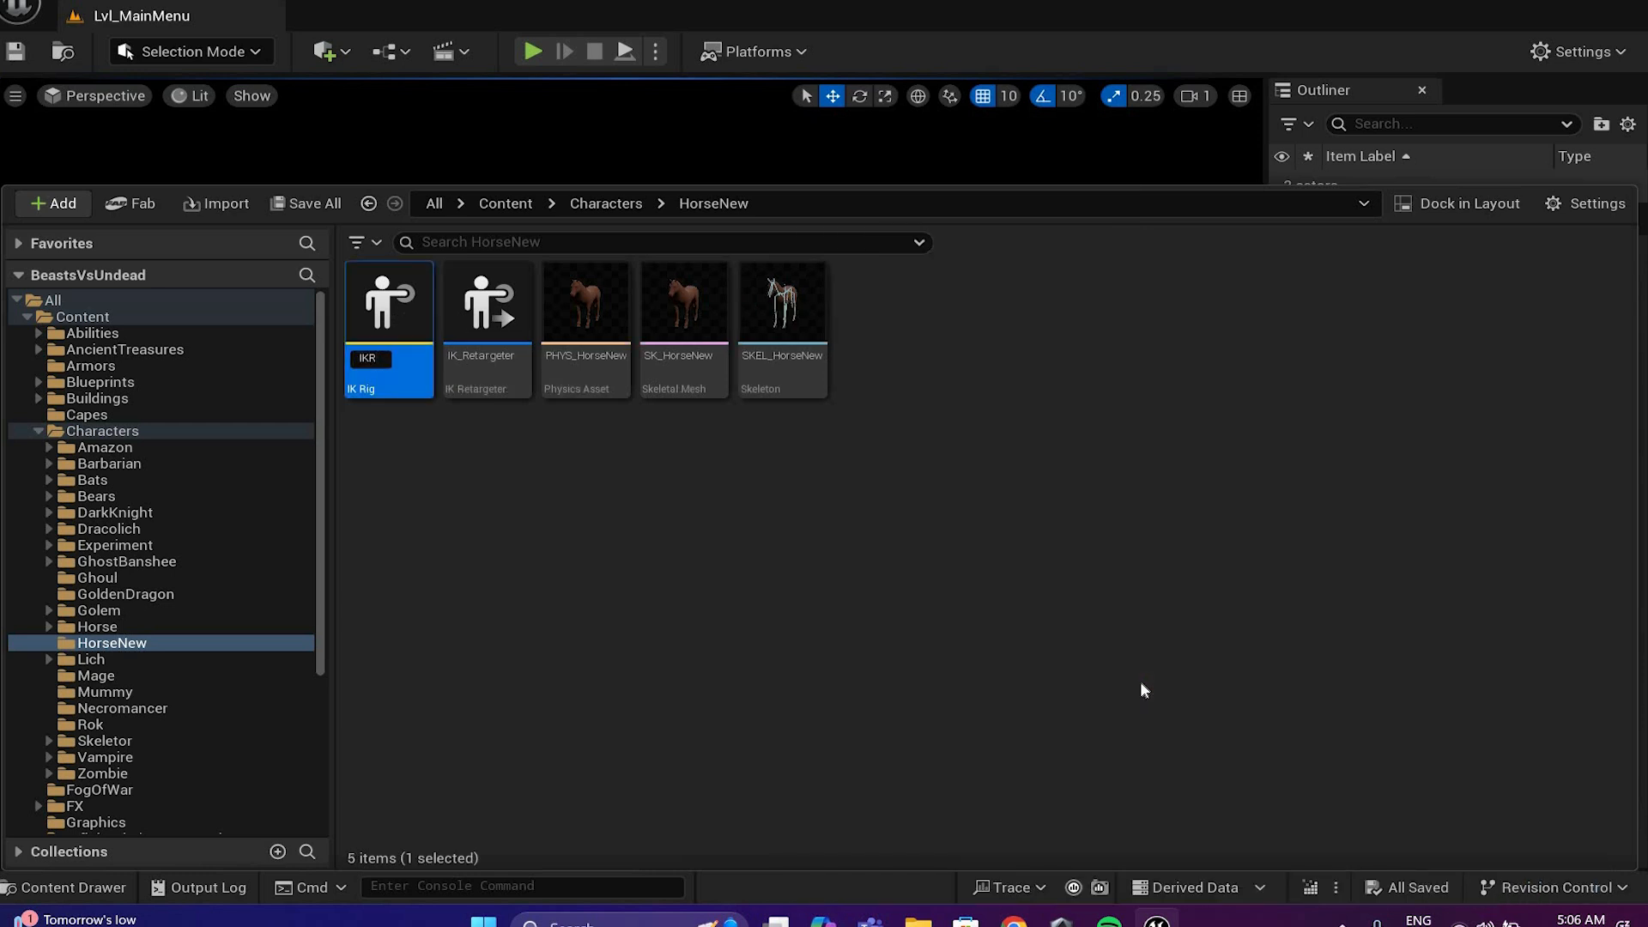
text(ig_DarkKnight)
key(Return)
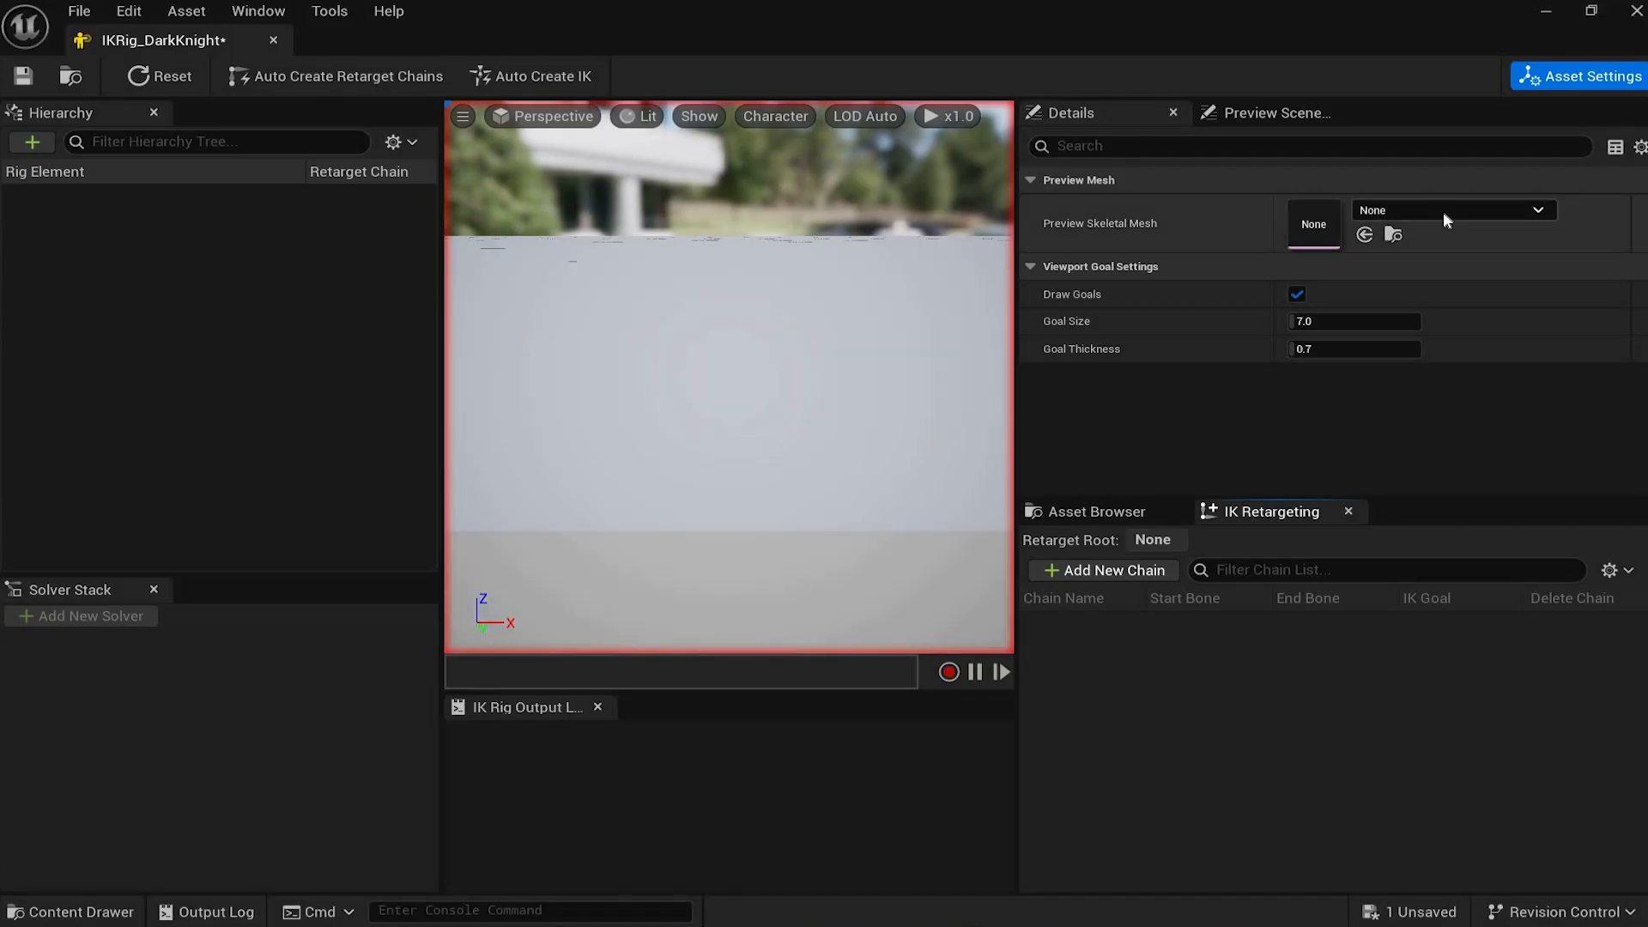
Step: Set the rig's preview skeletal mesh to SK_DarkKnight and show the mounted knight from the side
click(1444, 212)
text(Dark)
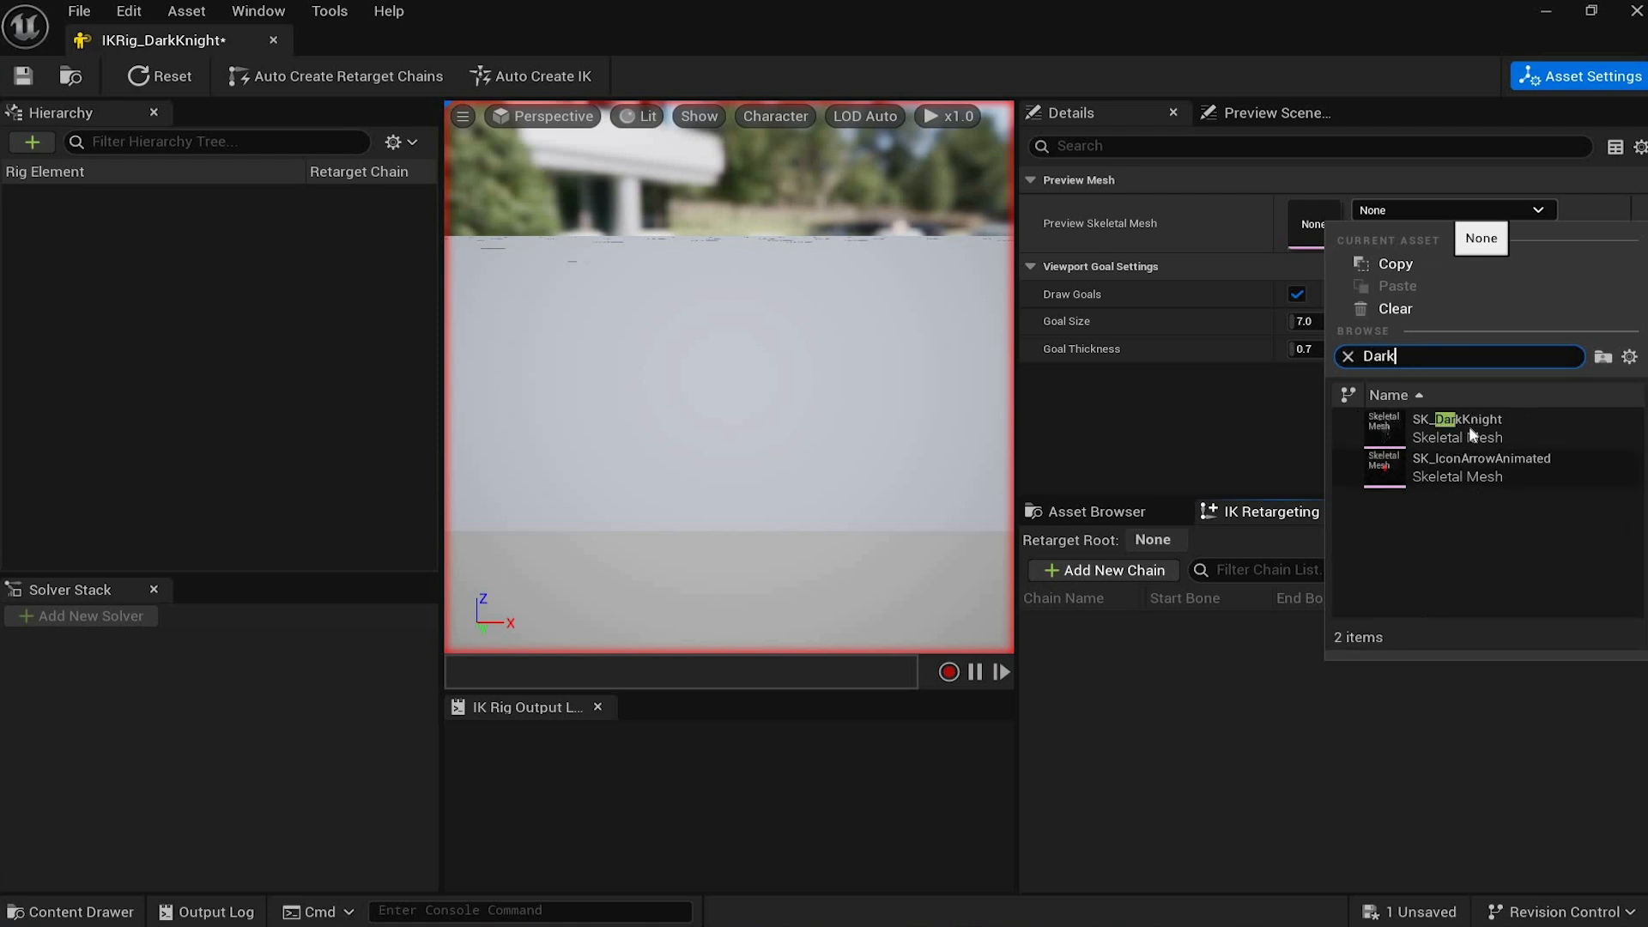
click(1456, 427)
scroll(784, 218, down, 6)
middle_drag(784, 218, 784, 154)
alt+drag(784, 218, 687, 225)
mouse_move(788, 270)
right_down()
mouse_move(652, 270)
mouse_move(776, 259)
right_up()
alt+drag(776, 260, 45, 620)
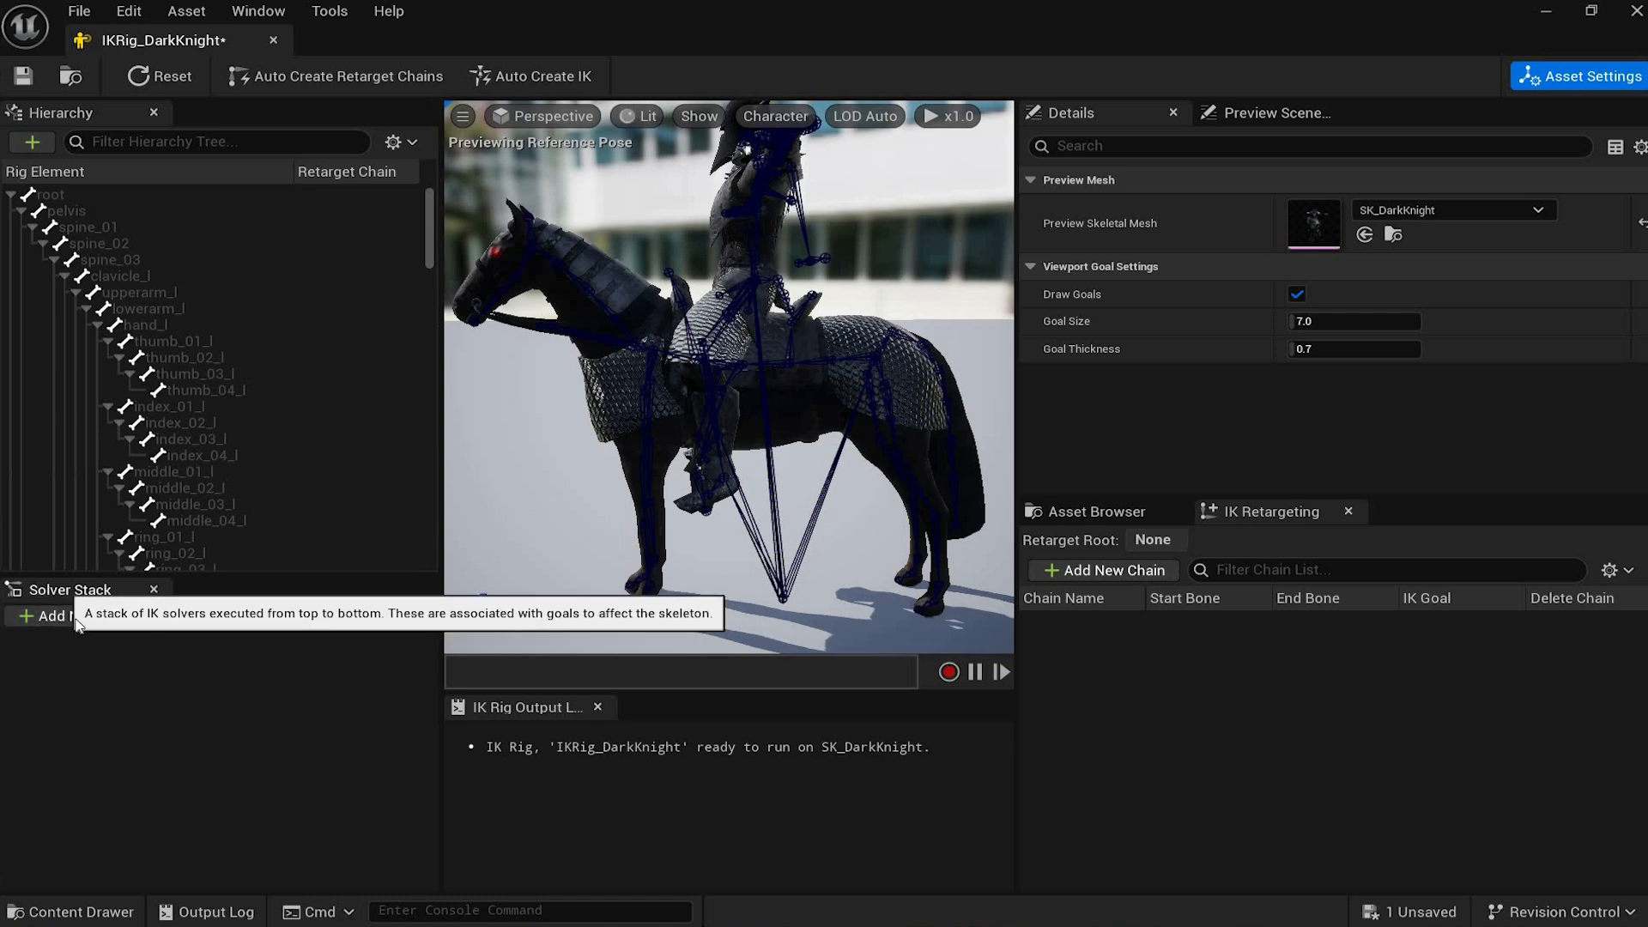
Step: Add a Full Body IK solver to the rig's solver stack
click(86, 617)
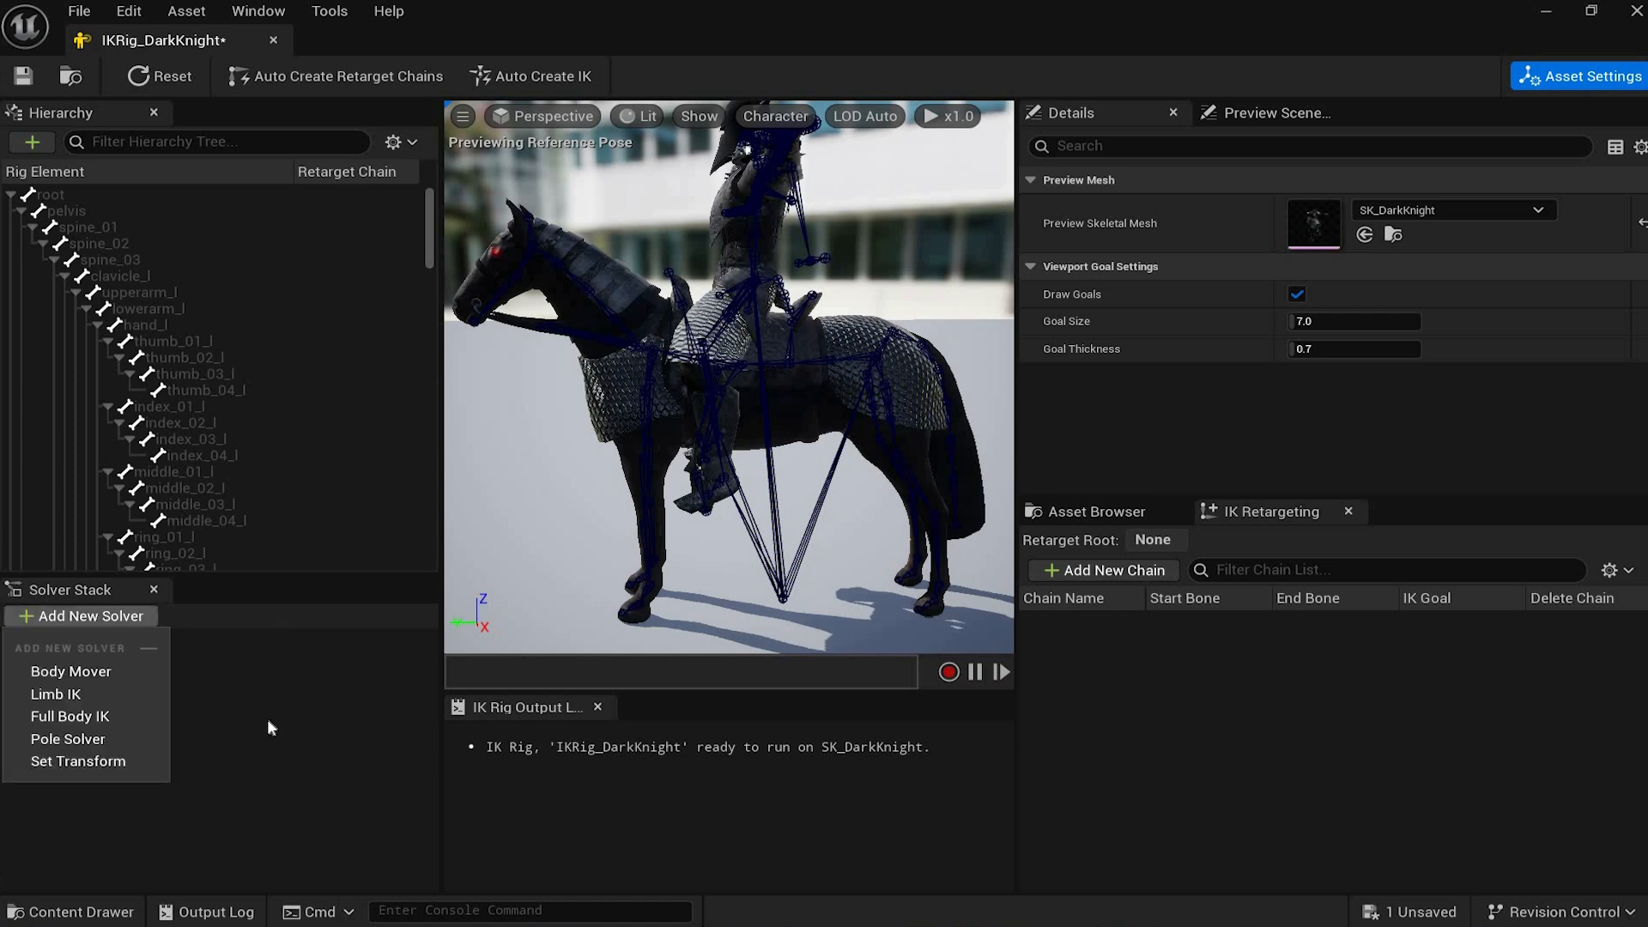
key(Down)
key(Return)
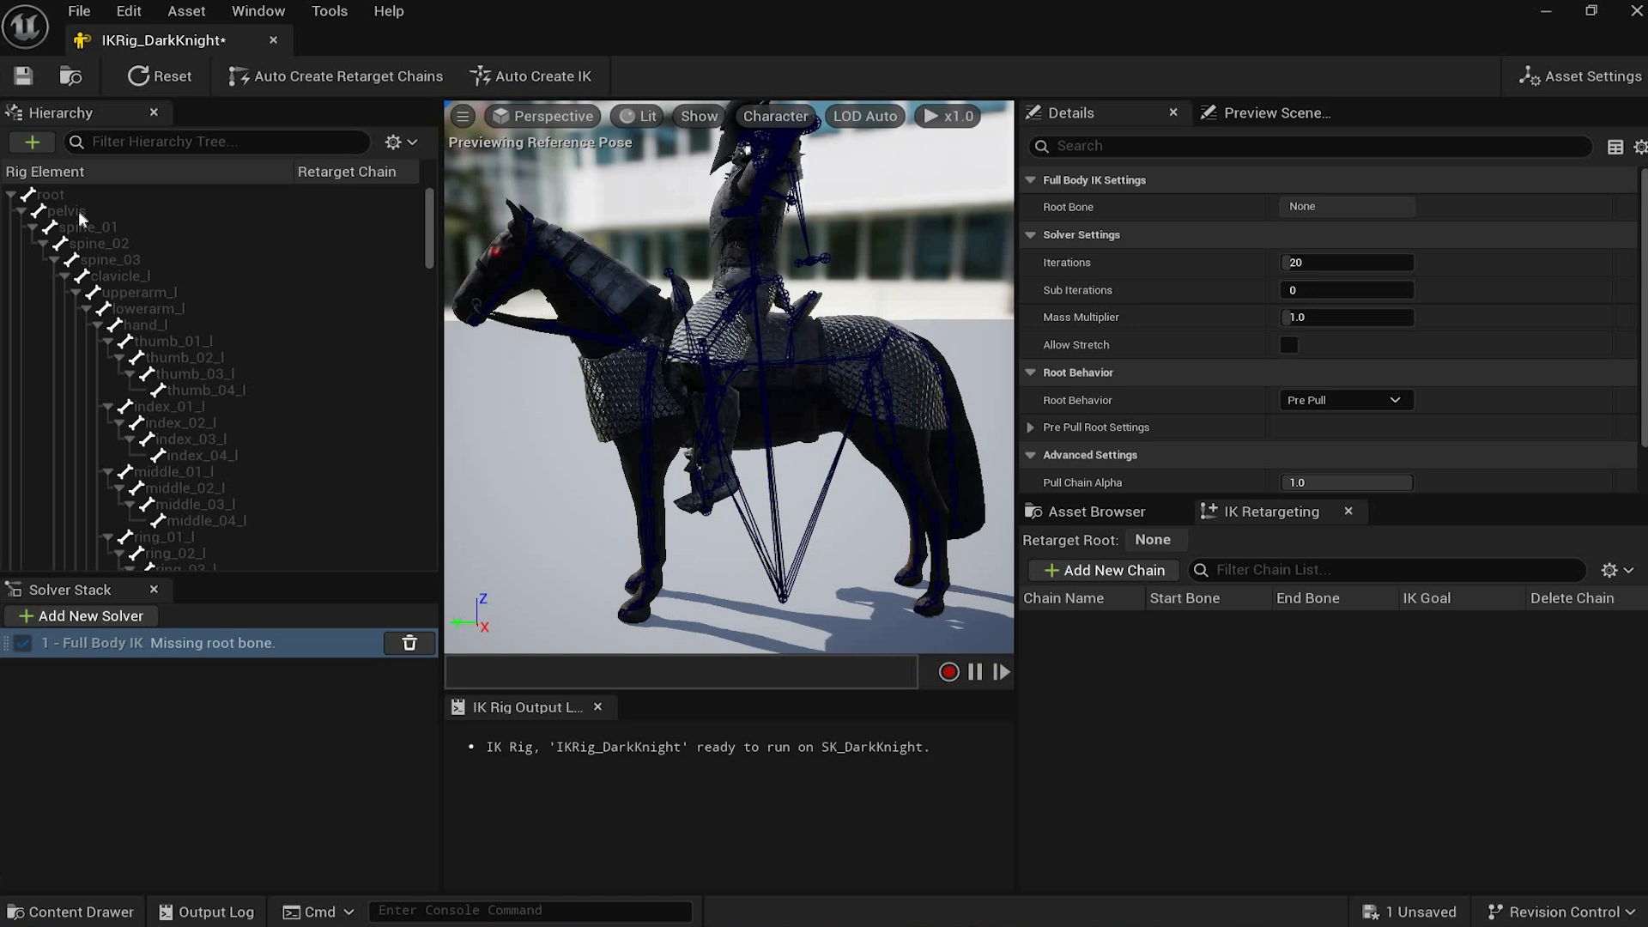
Step: Collapse the bone branches under root and set horse_pelvis as the Full Body IK solver's root bone
click(20, 211)
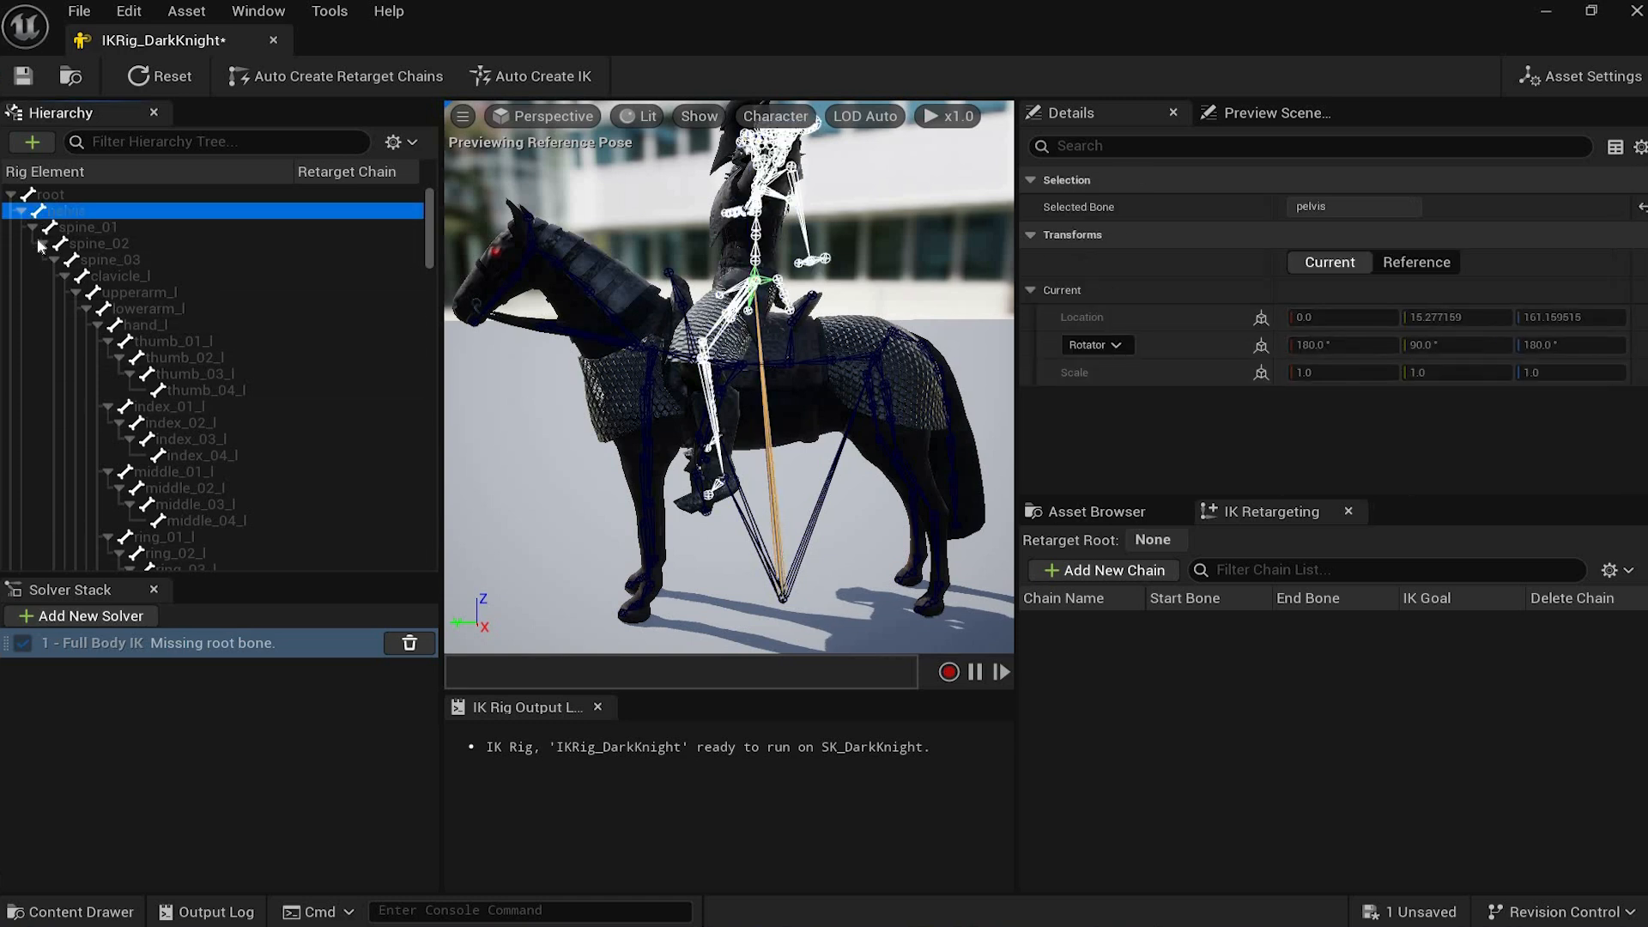
key(Left)
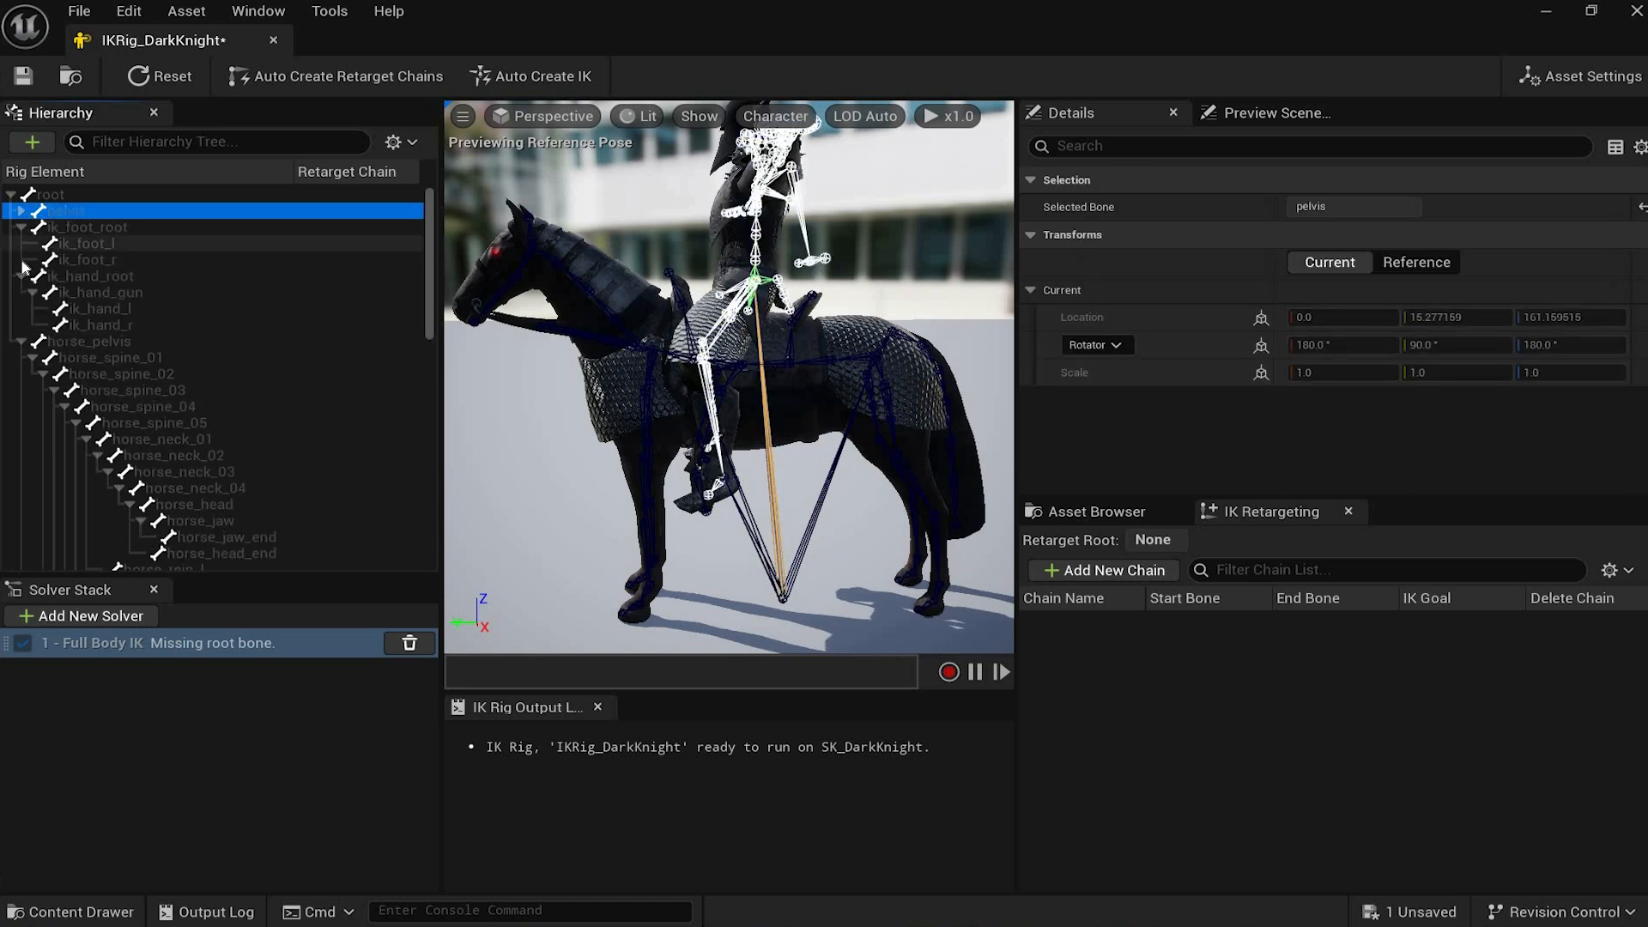
click(20, 228)
click(20, 244)
click(21, 260)
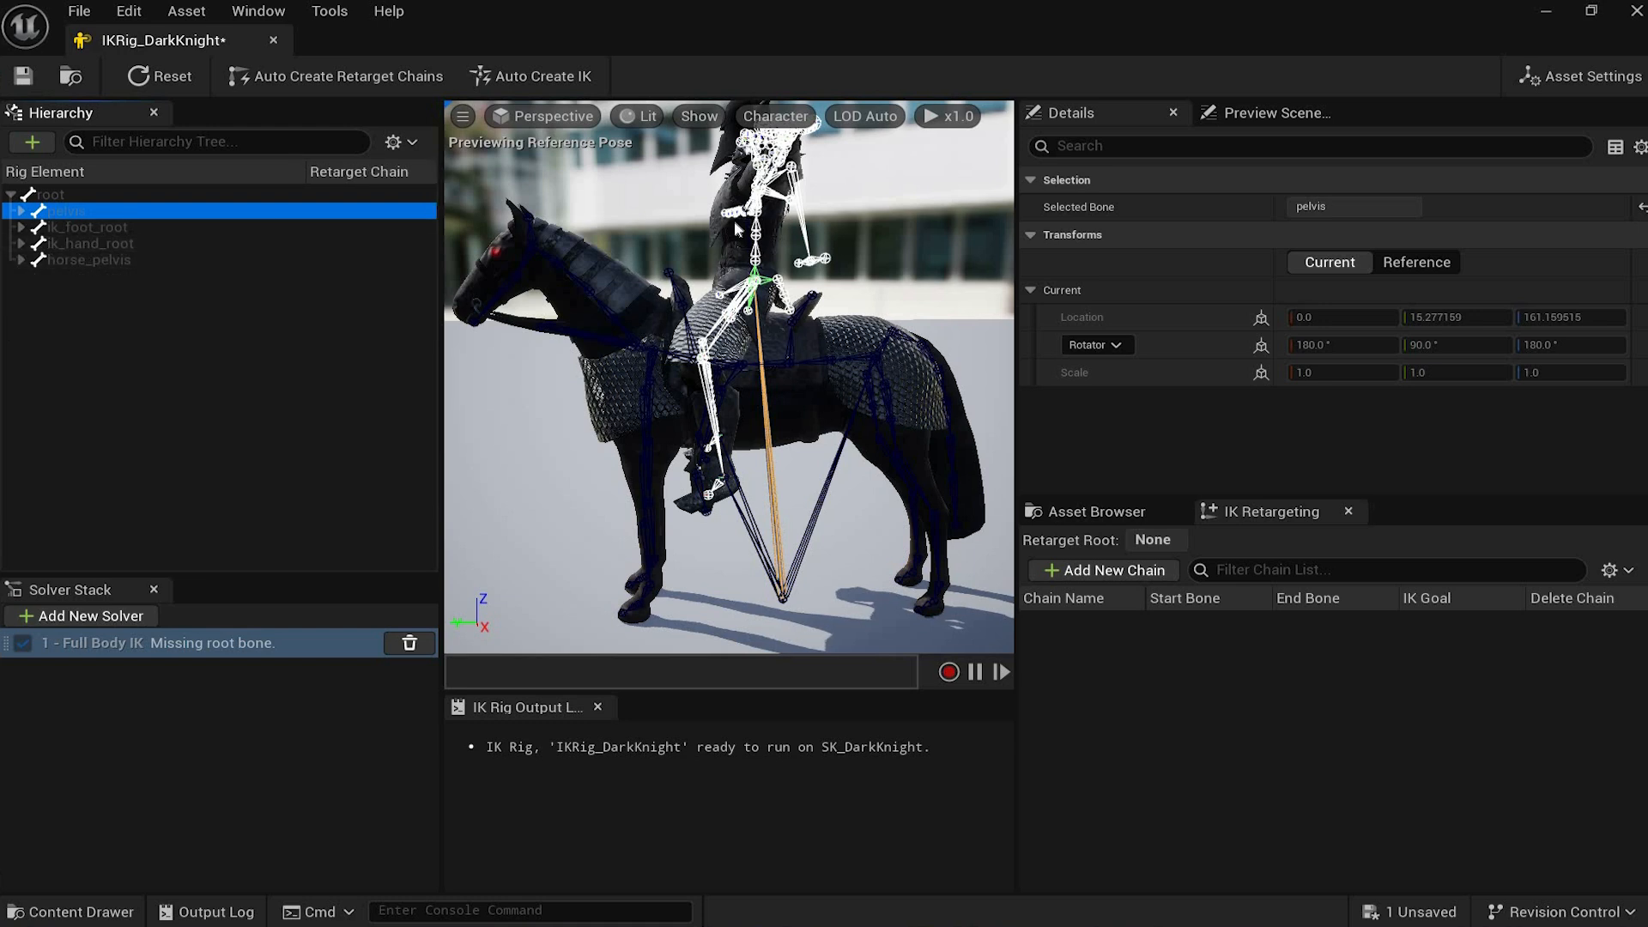
click(111, 260)
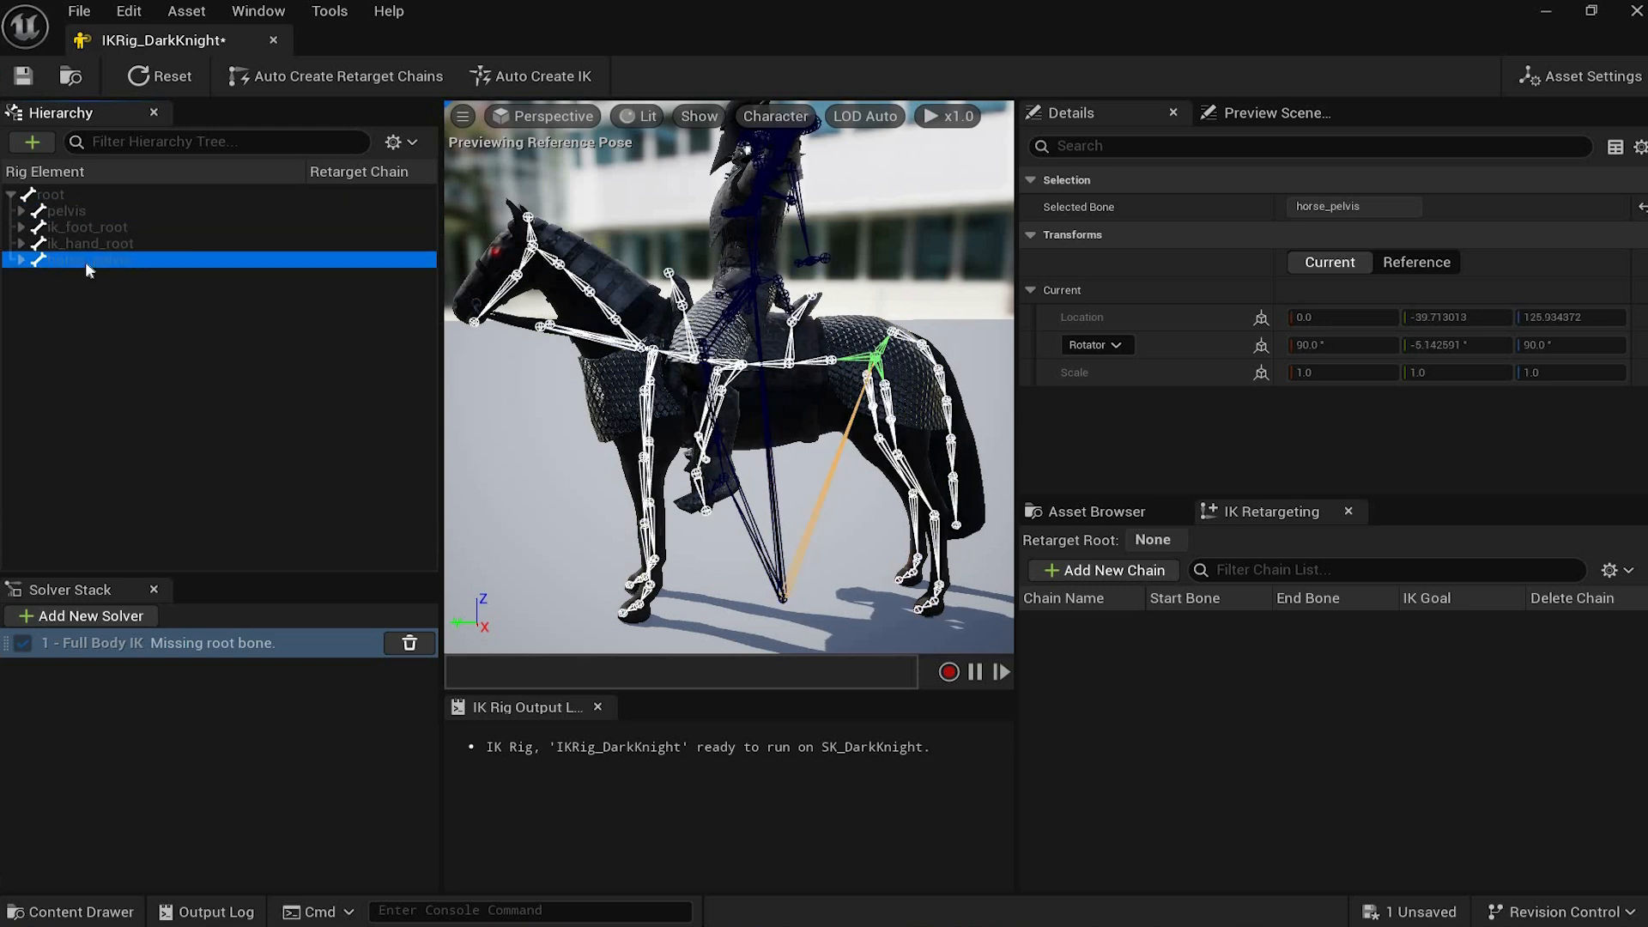
right_click(249, 447)
click(869, 359)
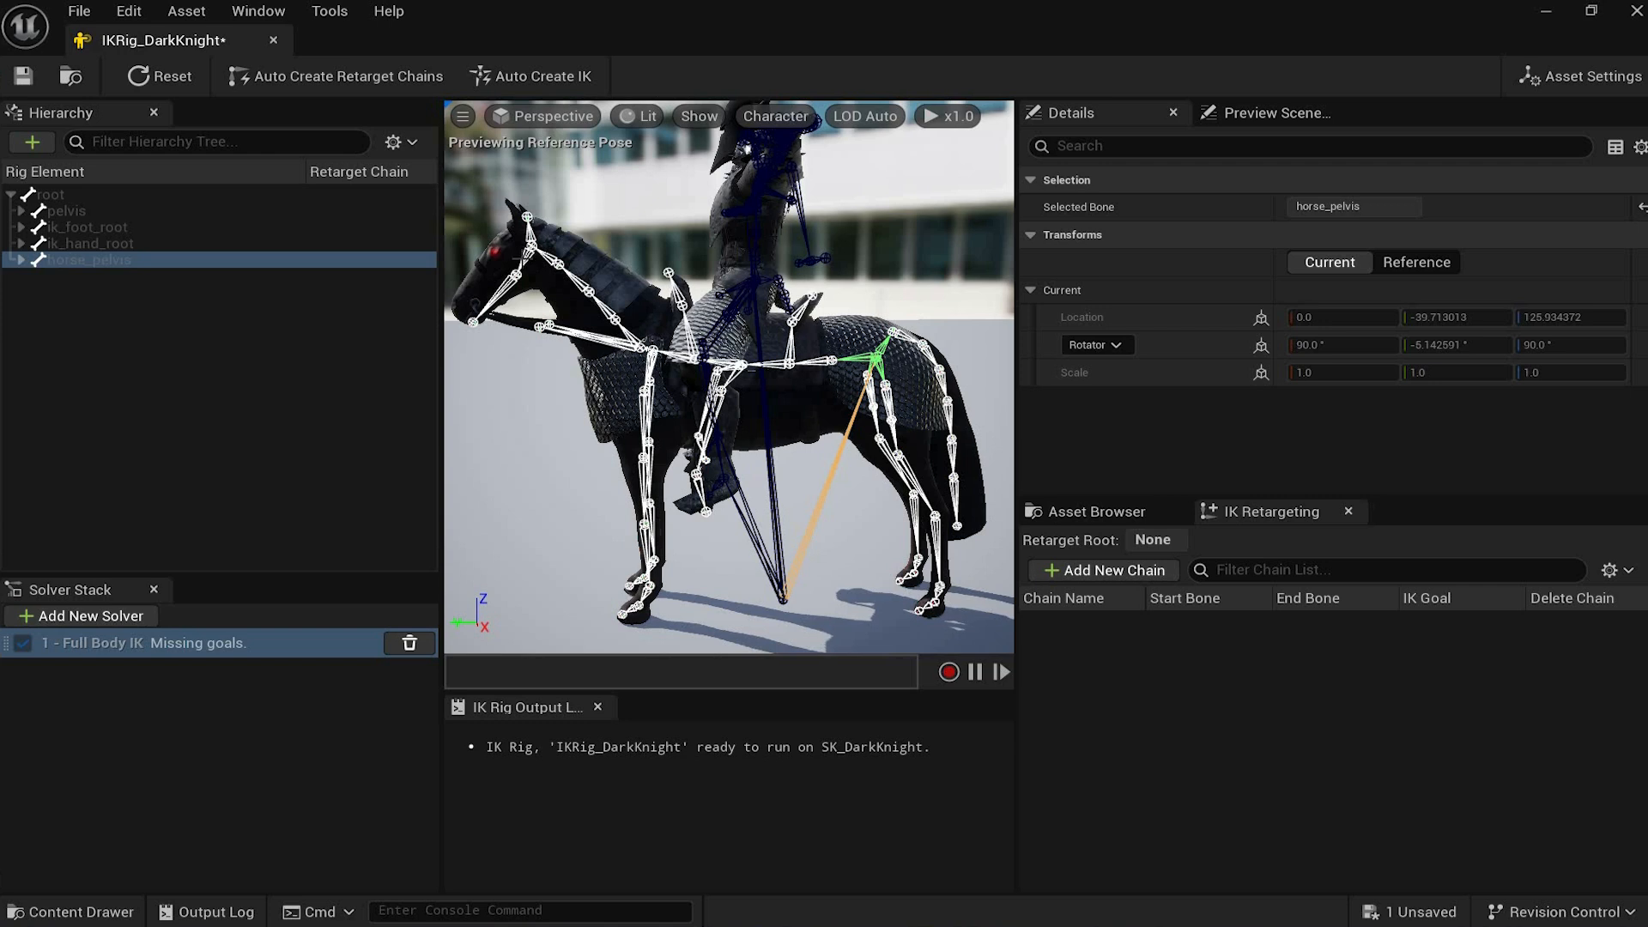
Step: Create a new IK goal on the horse_head bone for the Full Body IK solver
click(531, 248)
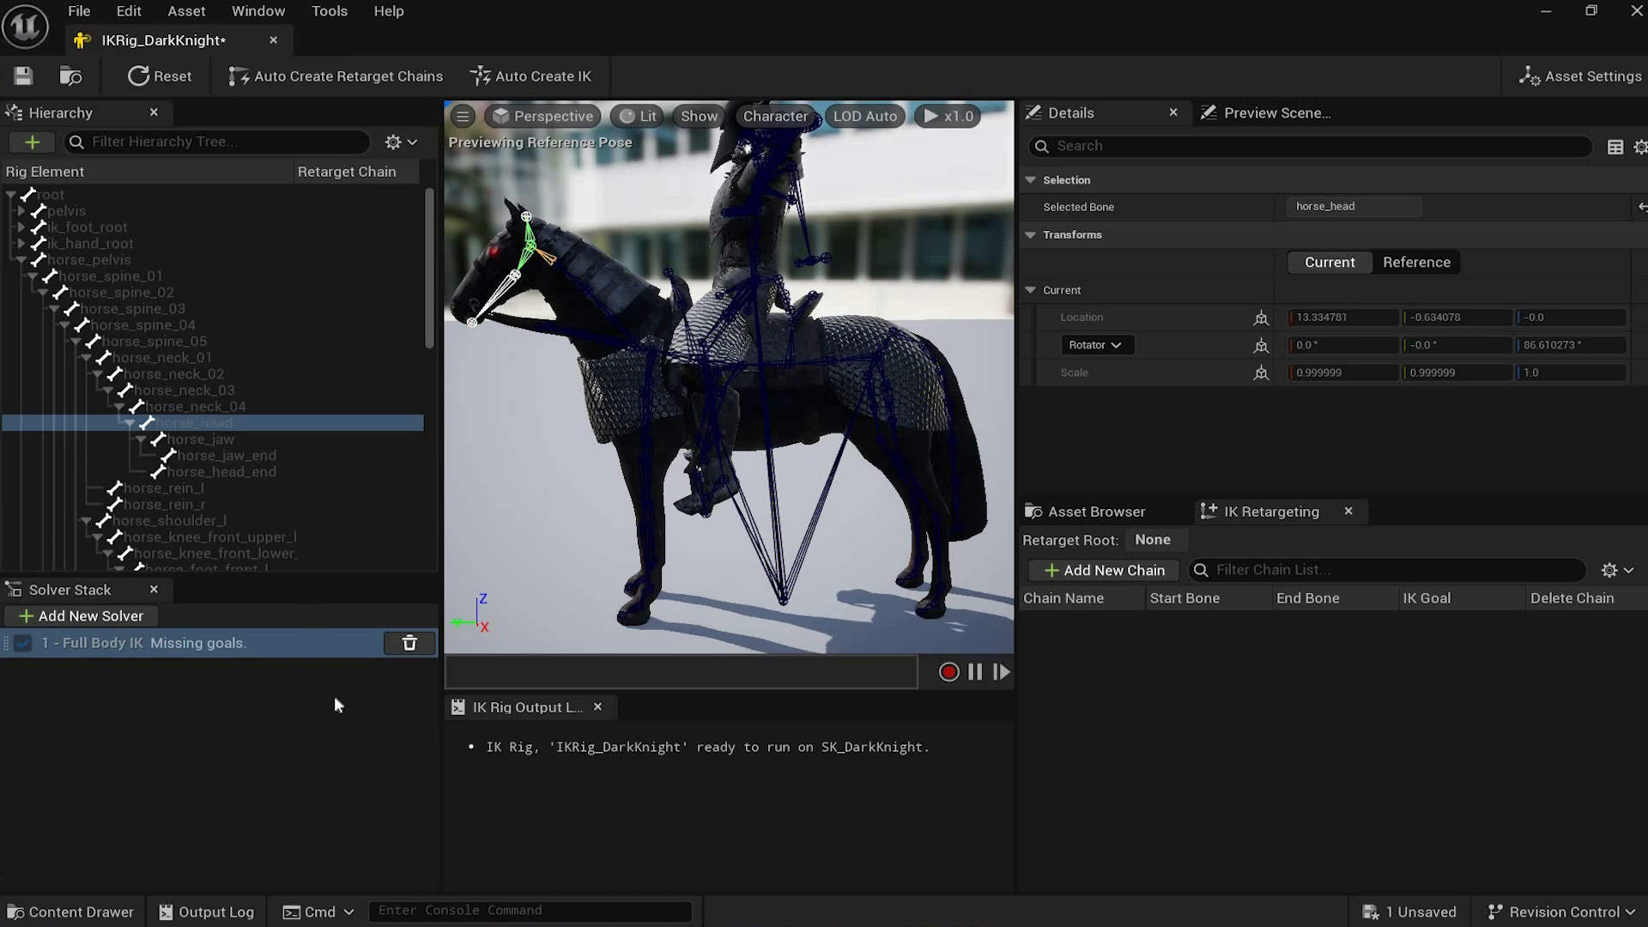
right_click(208, 423)
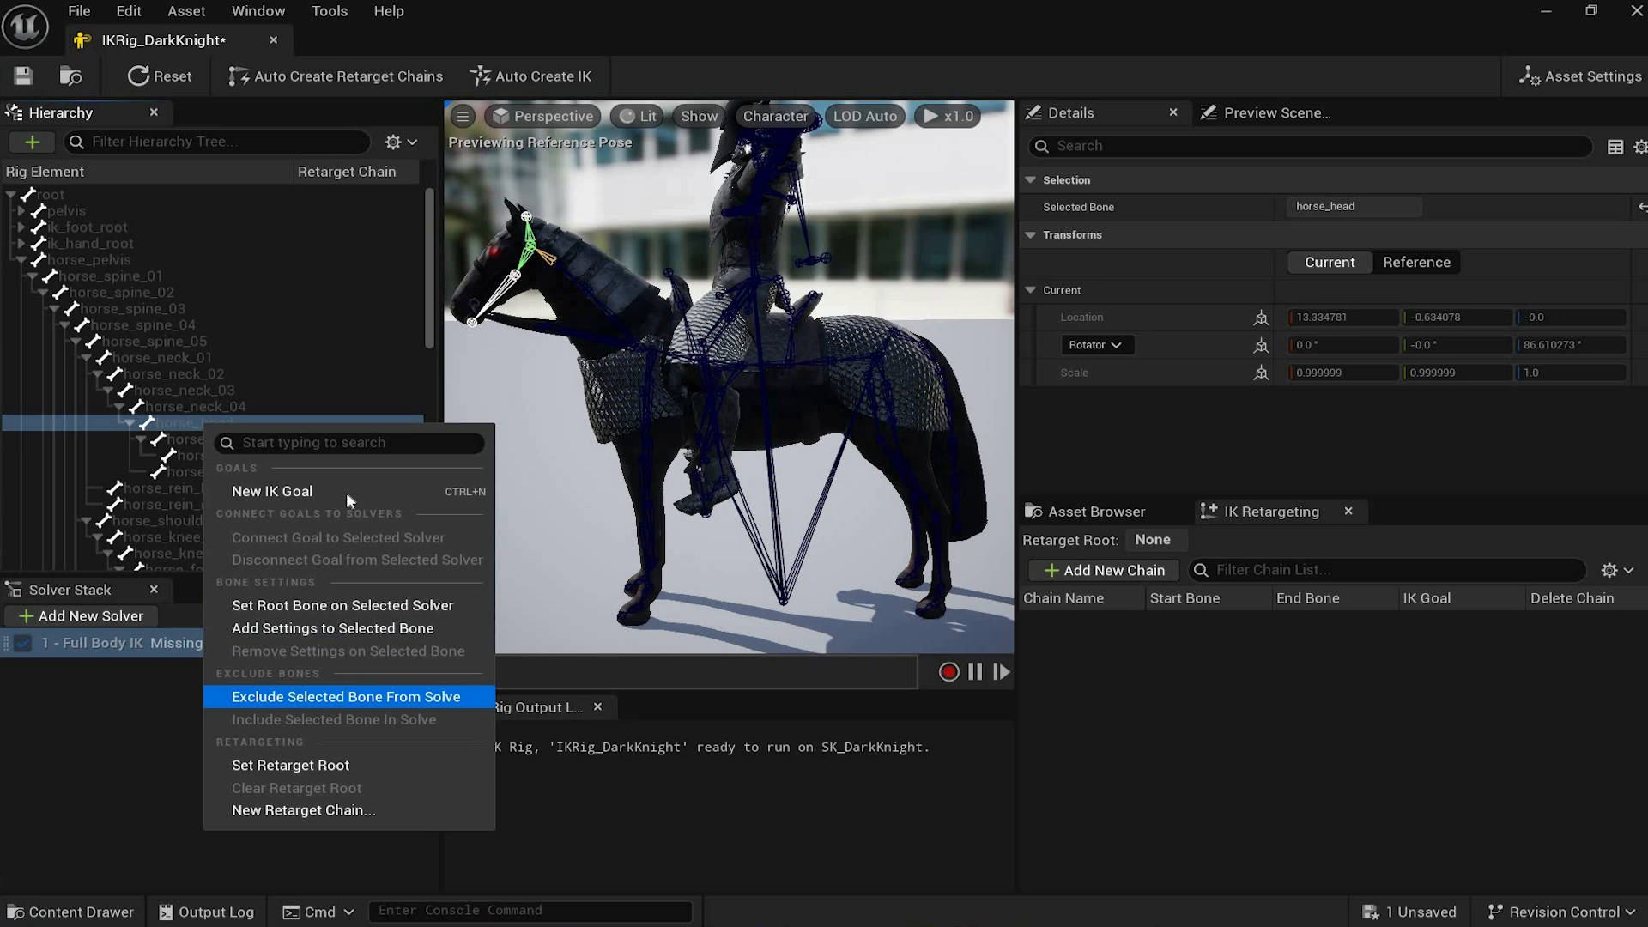
click(272, 491)
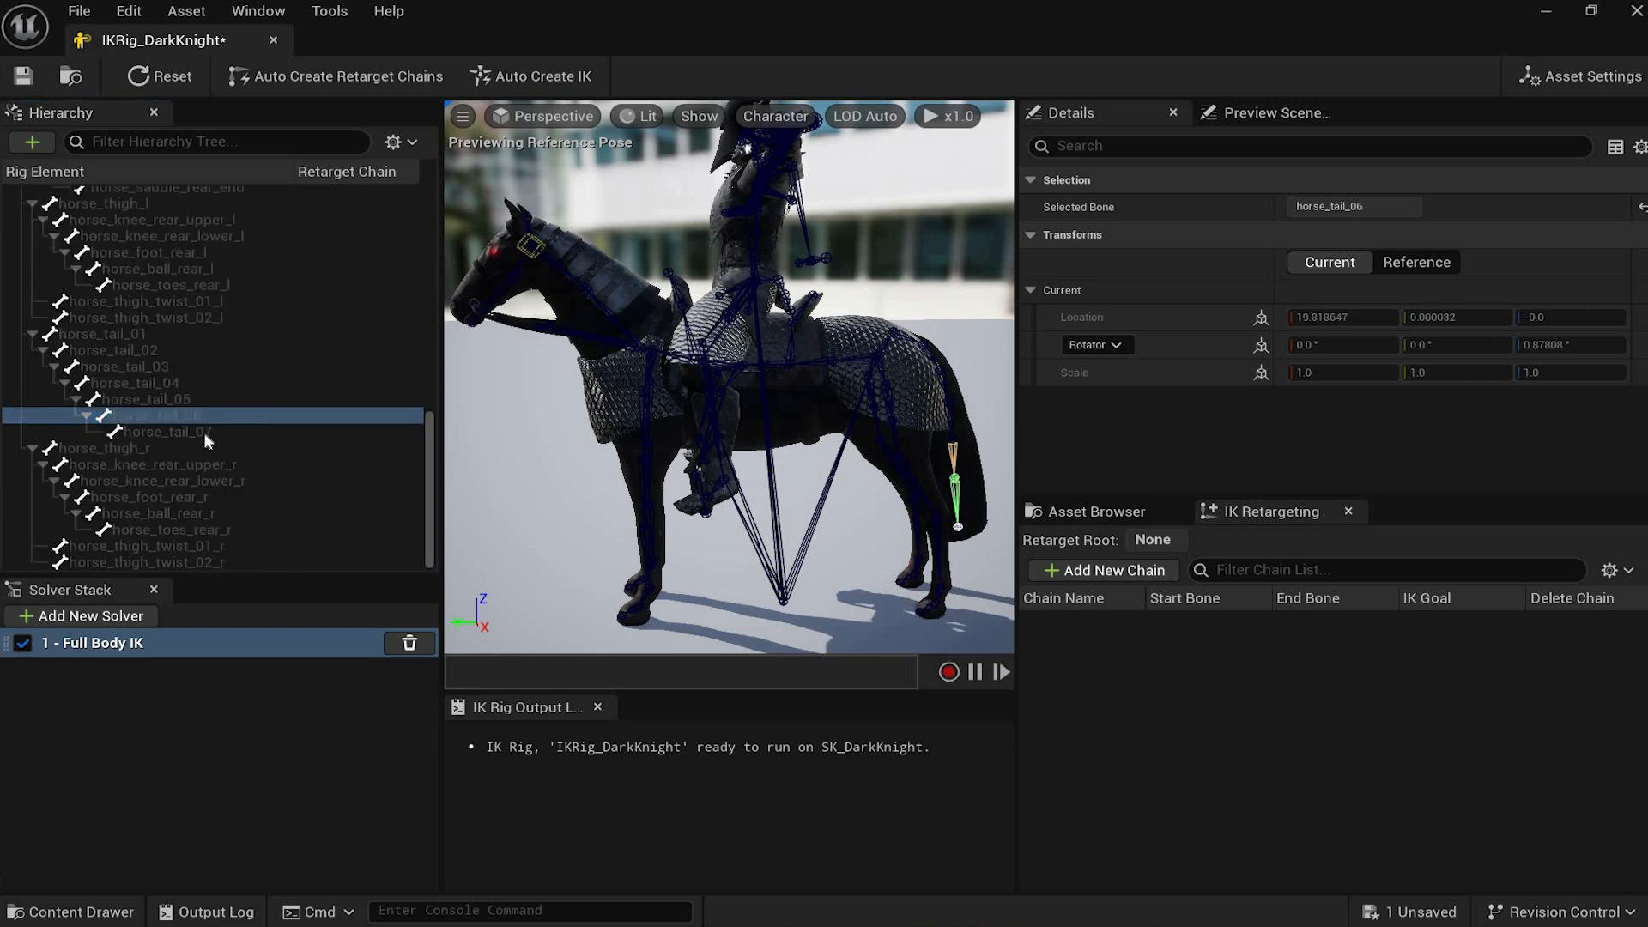
Step: Create new IK goals on the horse_tail_07 and horse_toes_rear_l bones
right_click(198, 432)
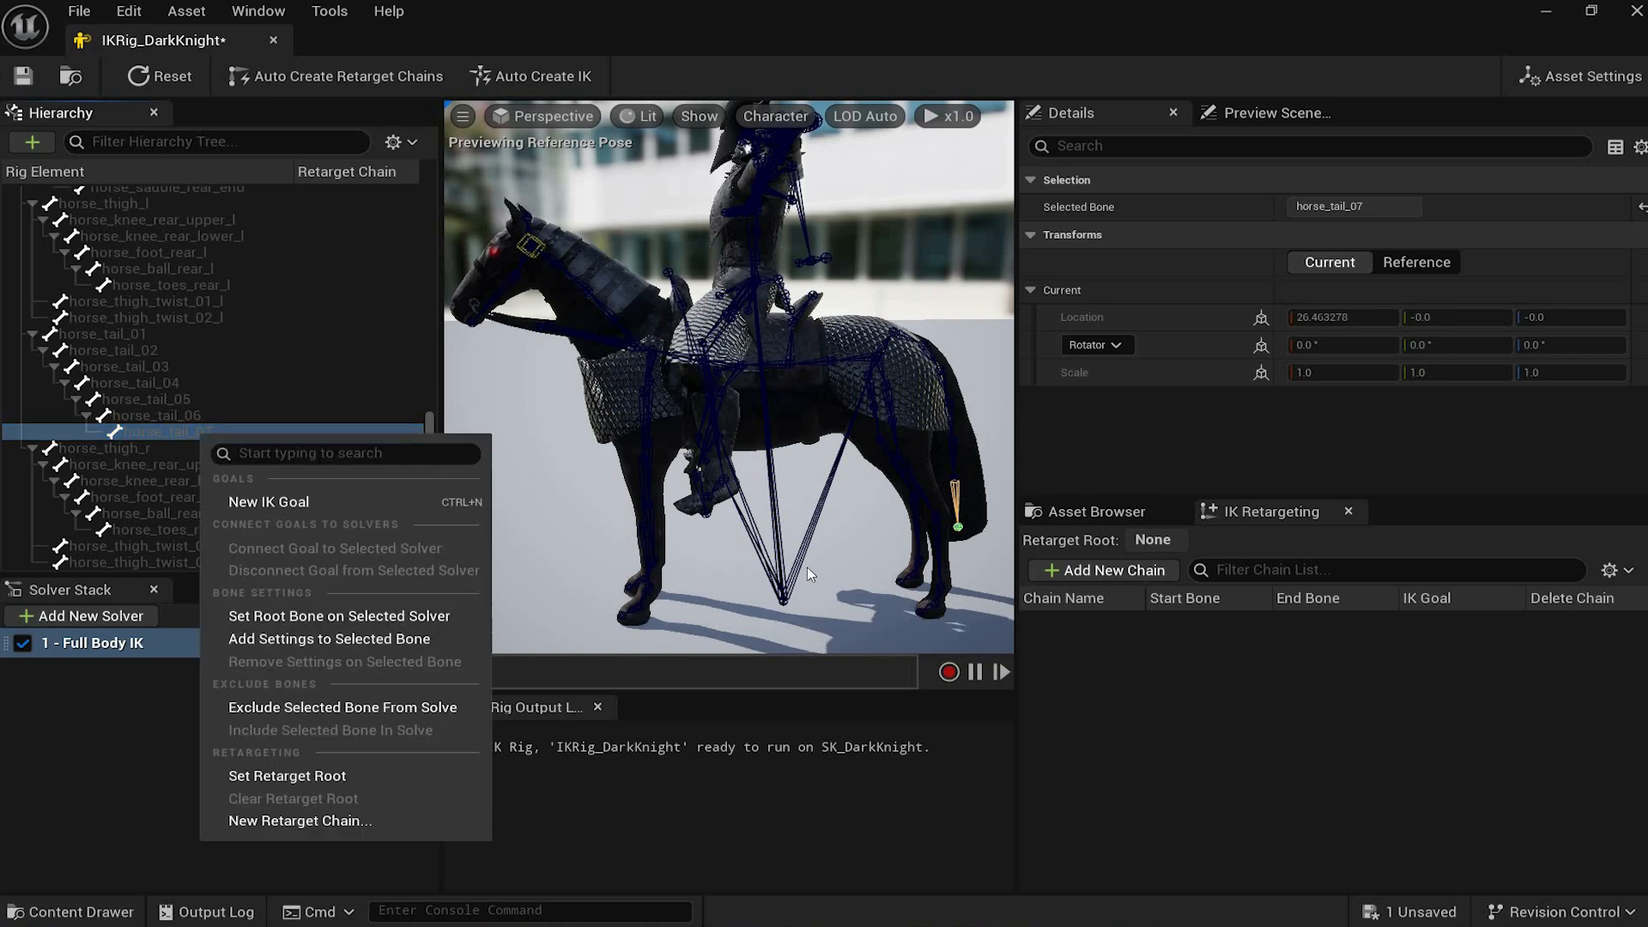
click(267, 501)
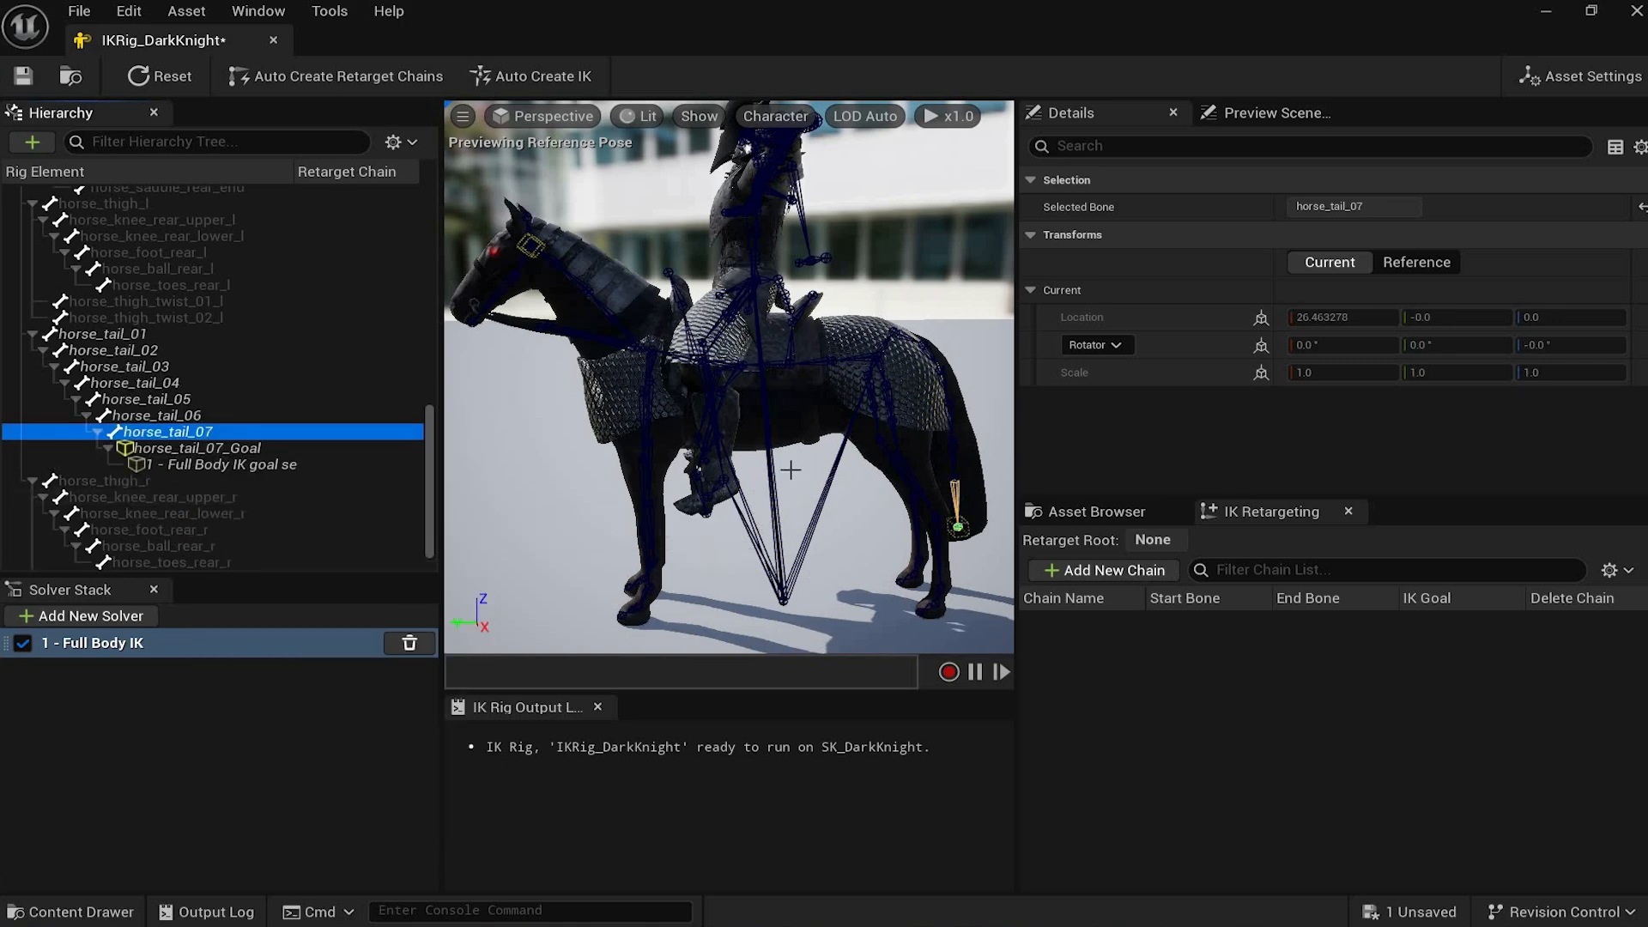
alt+drag(884, 534, 936, 550)
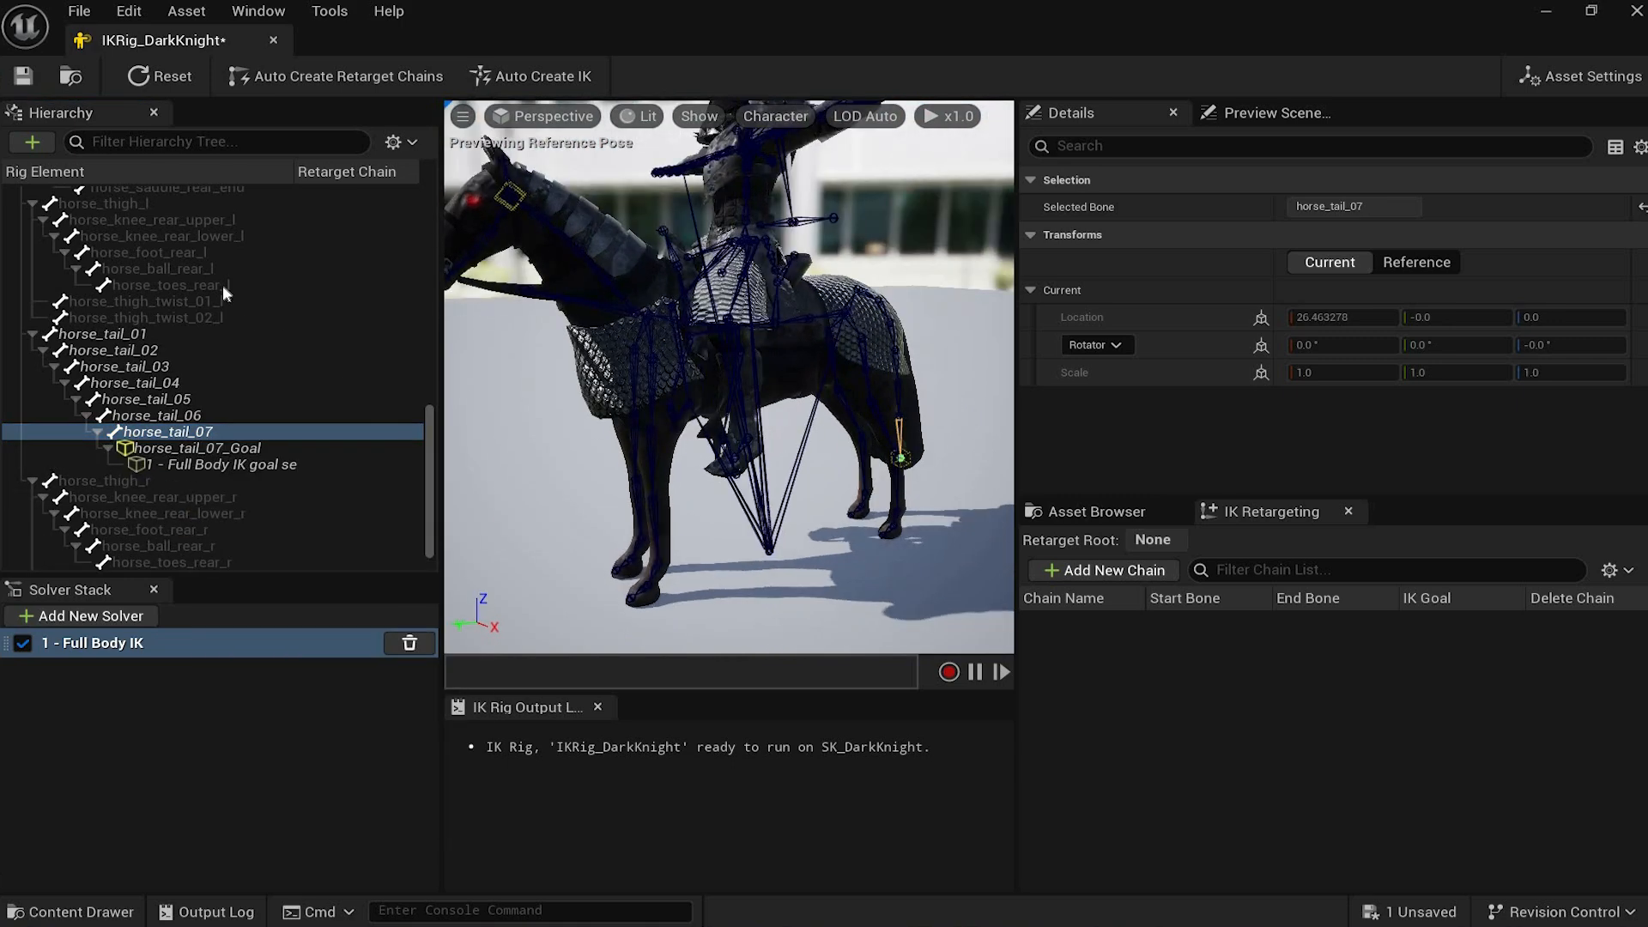
click(220, 284)
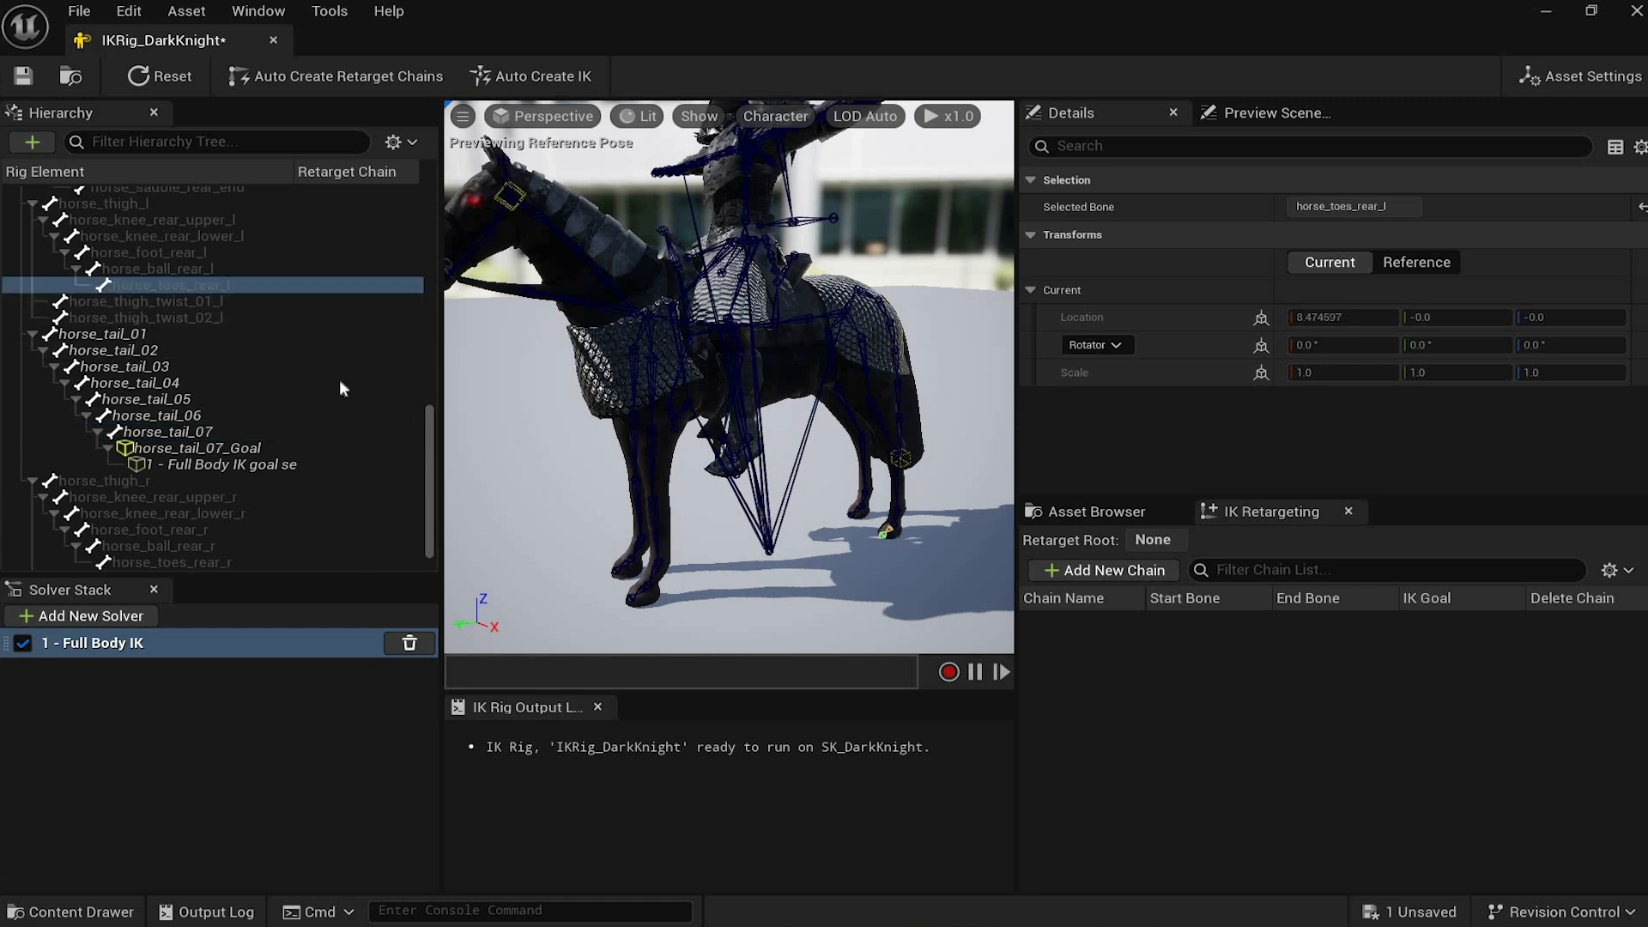
right_click(221, 286)
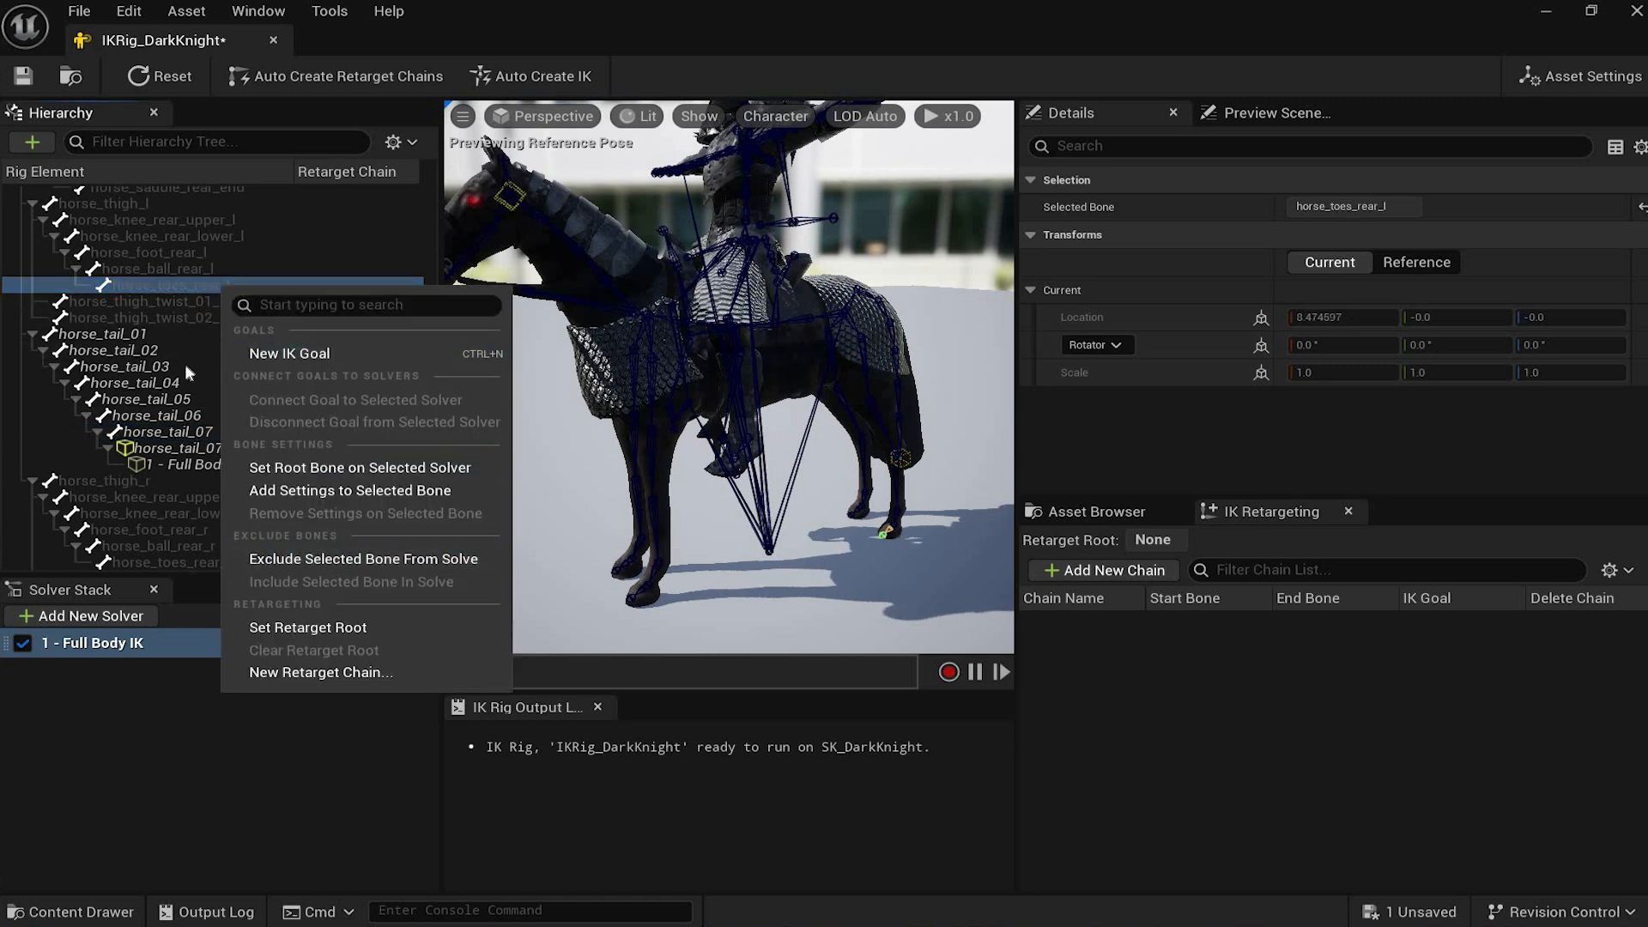
click(289, 353)
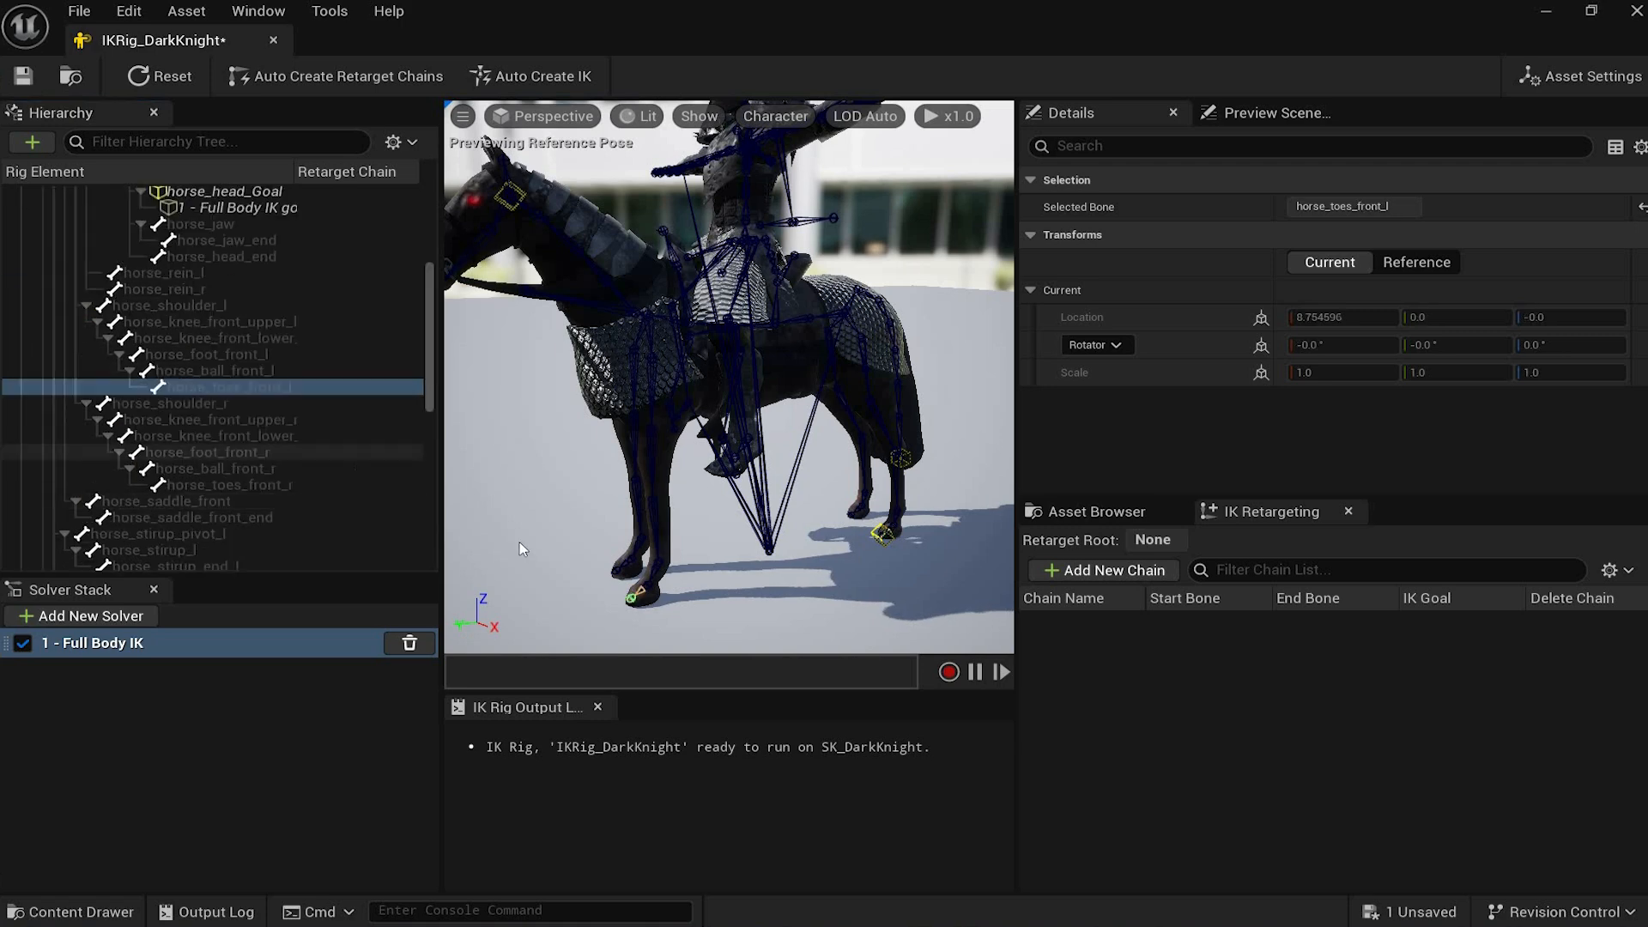
Step: Create new IK goals on the horse_toes_front_l, horse_toes_front_r and horse_toes_rear_r bones
right_click(223, 387)
click(289, 452)
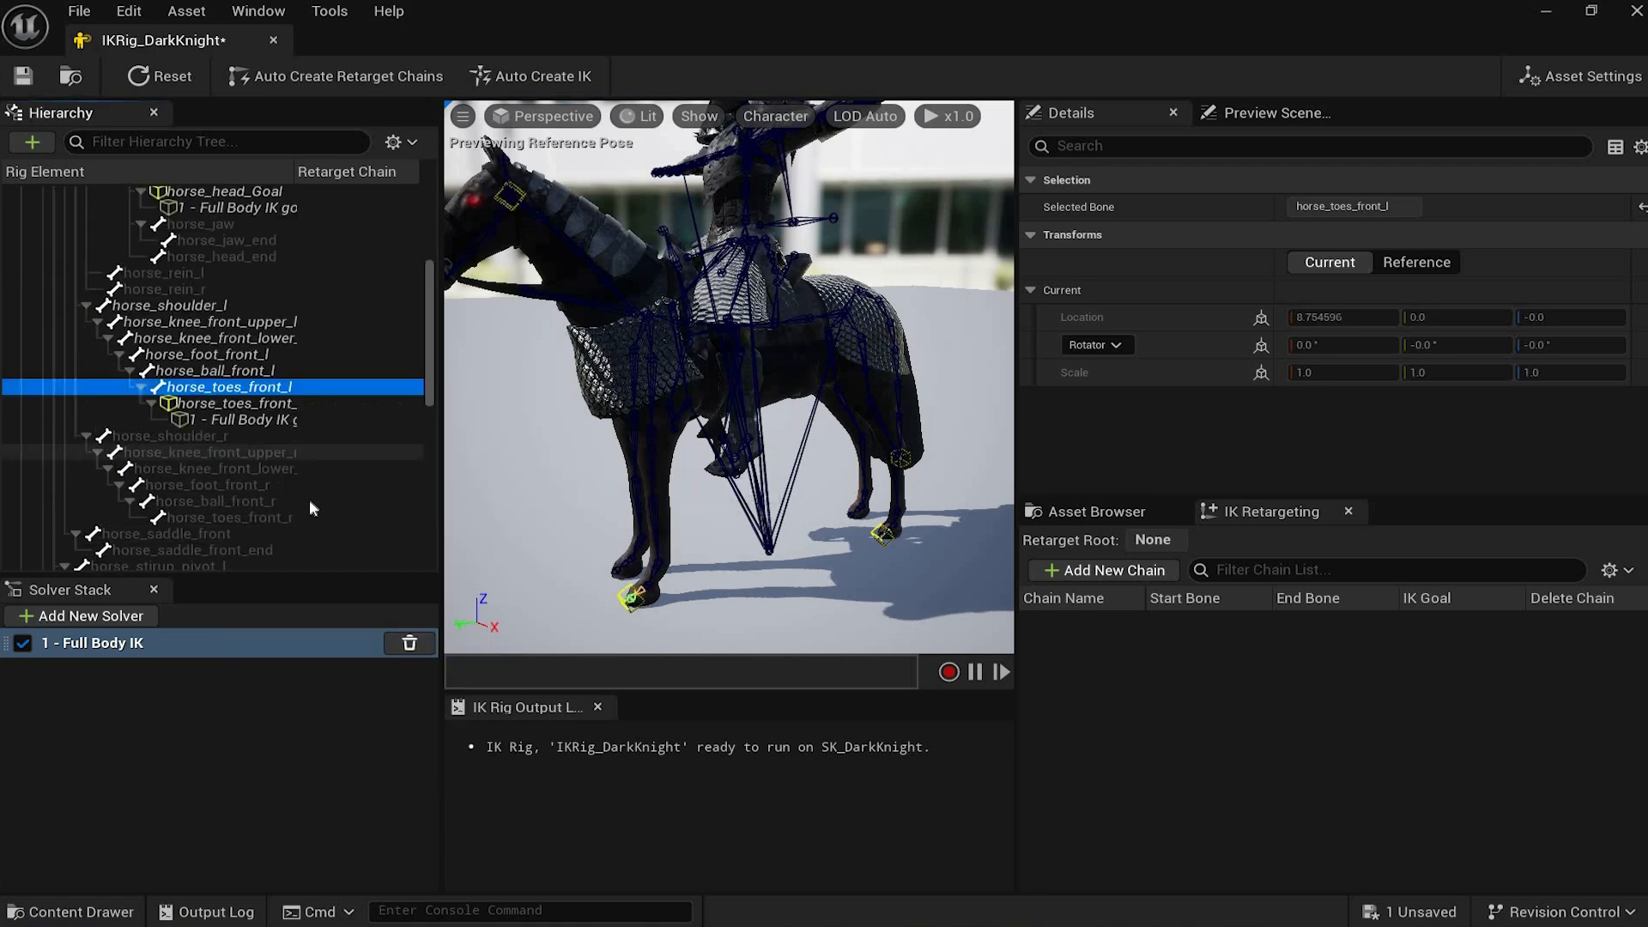
click(258, 517)
right_click(241, 517)
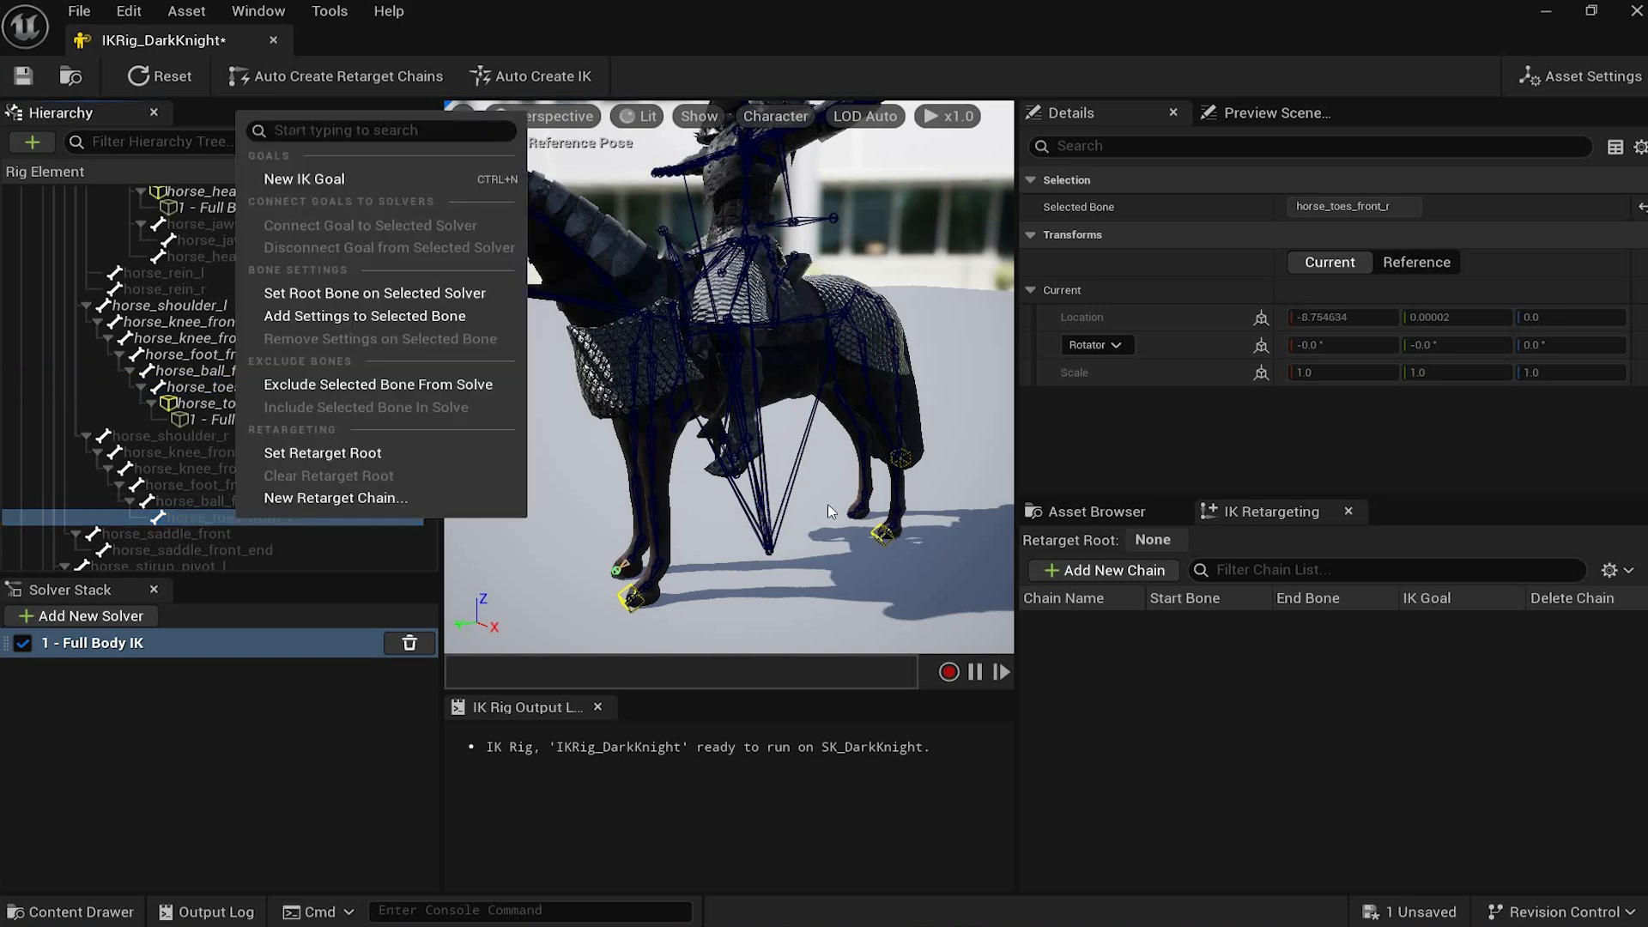
click(446, 179)
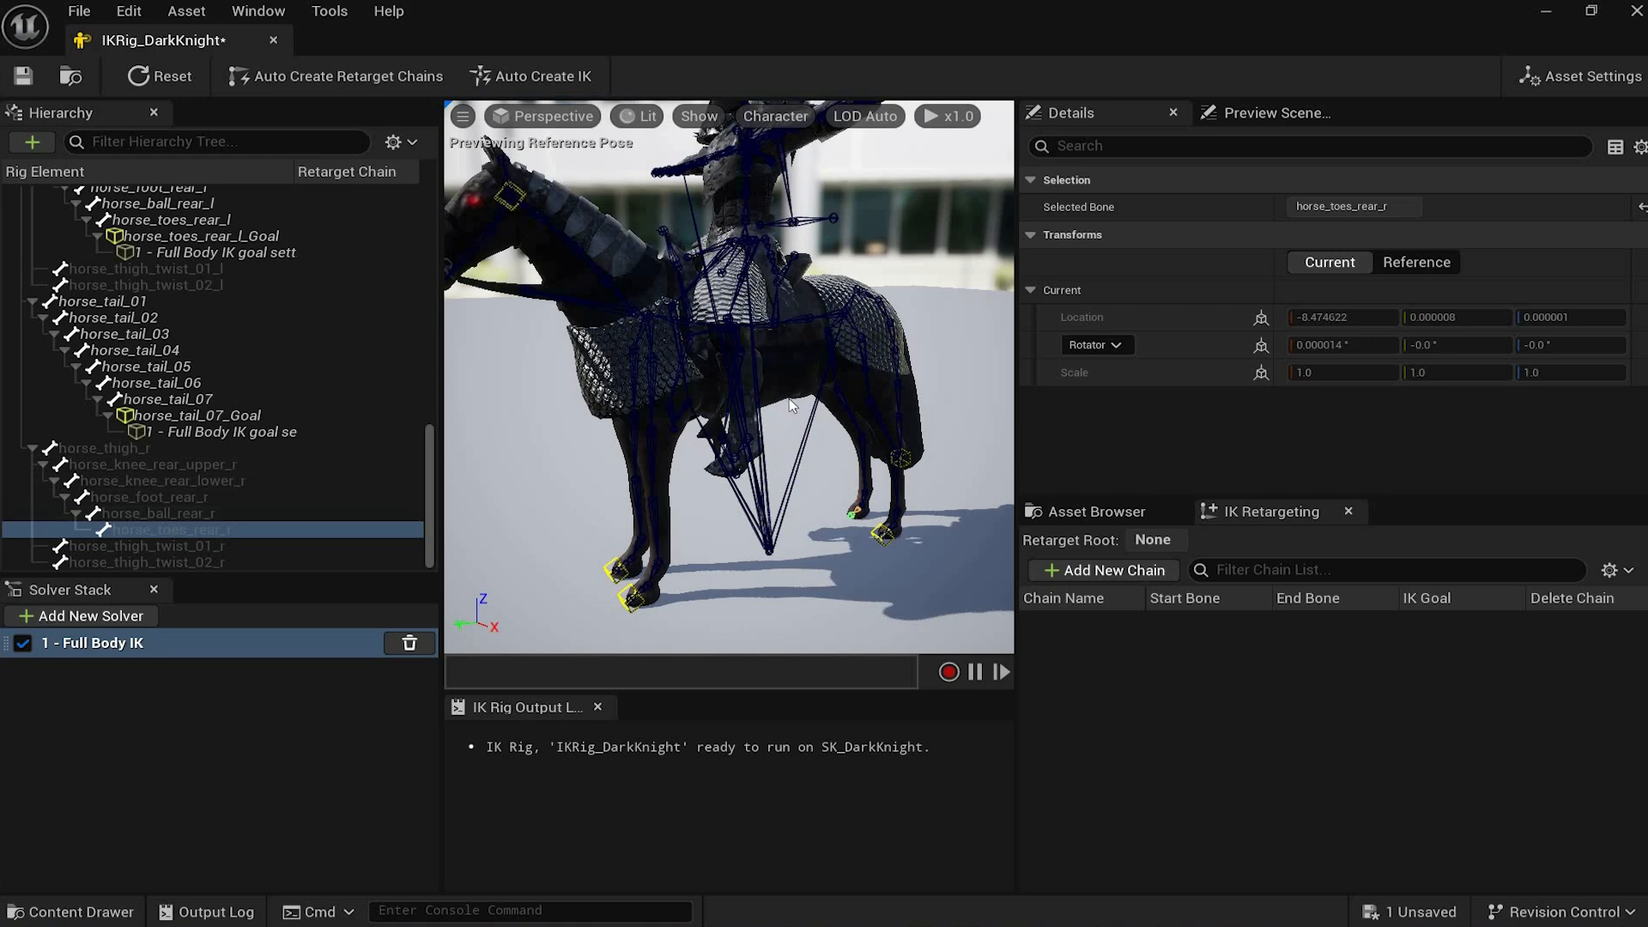
right_click(197, 529)
click(249, 186)
Step: Examine the placement of the IK goals on the horse's head, tail and four hooves
scroll(730, 378, down, 4)
mouse_move(756, 378)
alt+mouse_down()
mouse_move(687, 377)
mouse_move(849, 377)
mouse_move(738, 378)
alt+mouse_up()
scroll(729, 377, up, 5)
scroll(729, 378, down, 2)
mouse_move(858, 344)
alt+mouse_down()
mouse_move(961, 348)
mouse_move(875, 343)
alt+mouse_up()
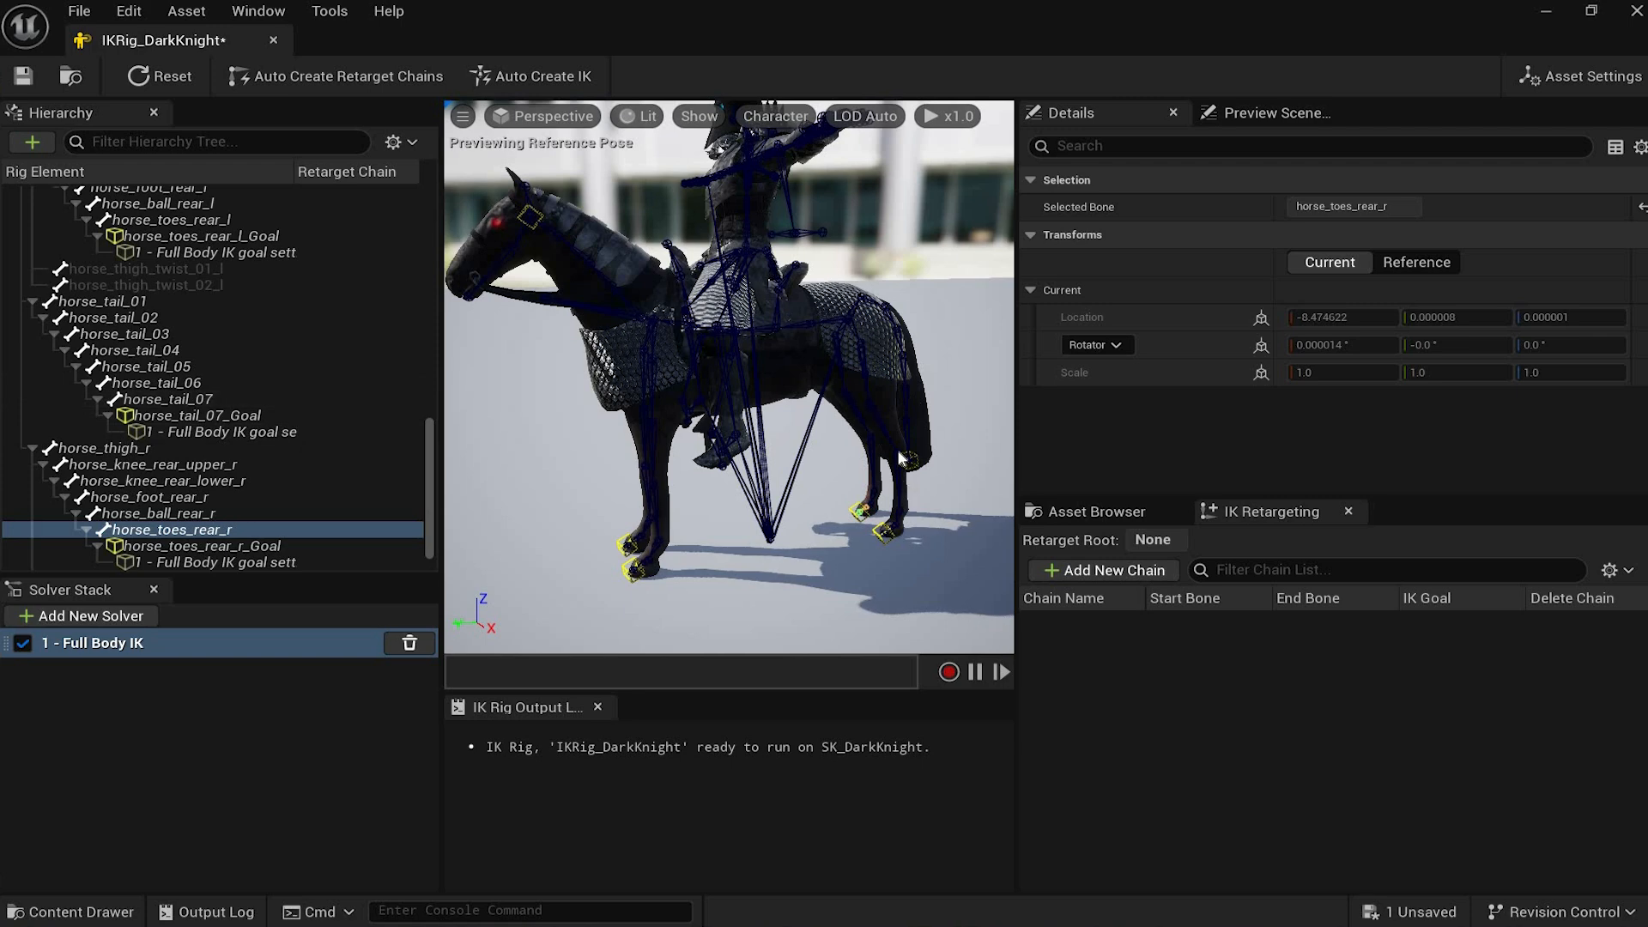
scroll(899, 318, down, 3)
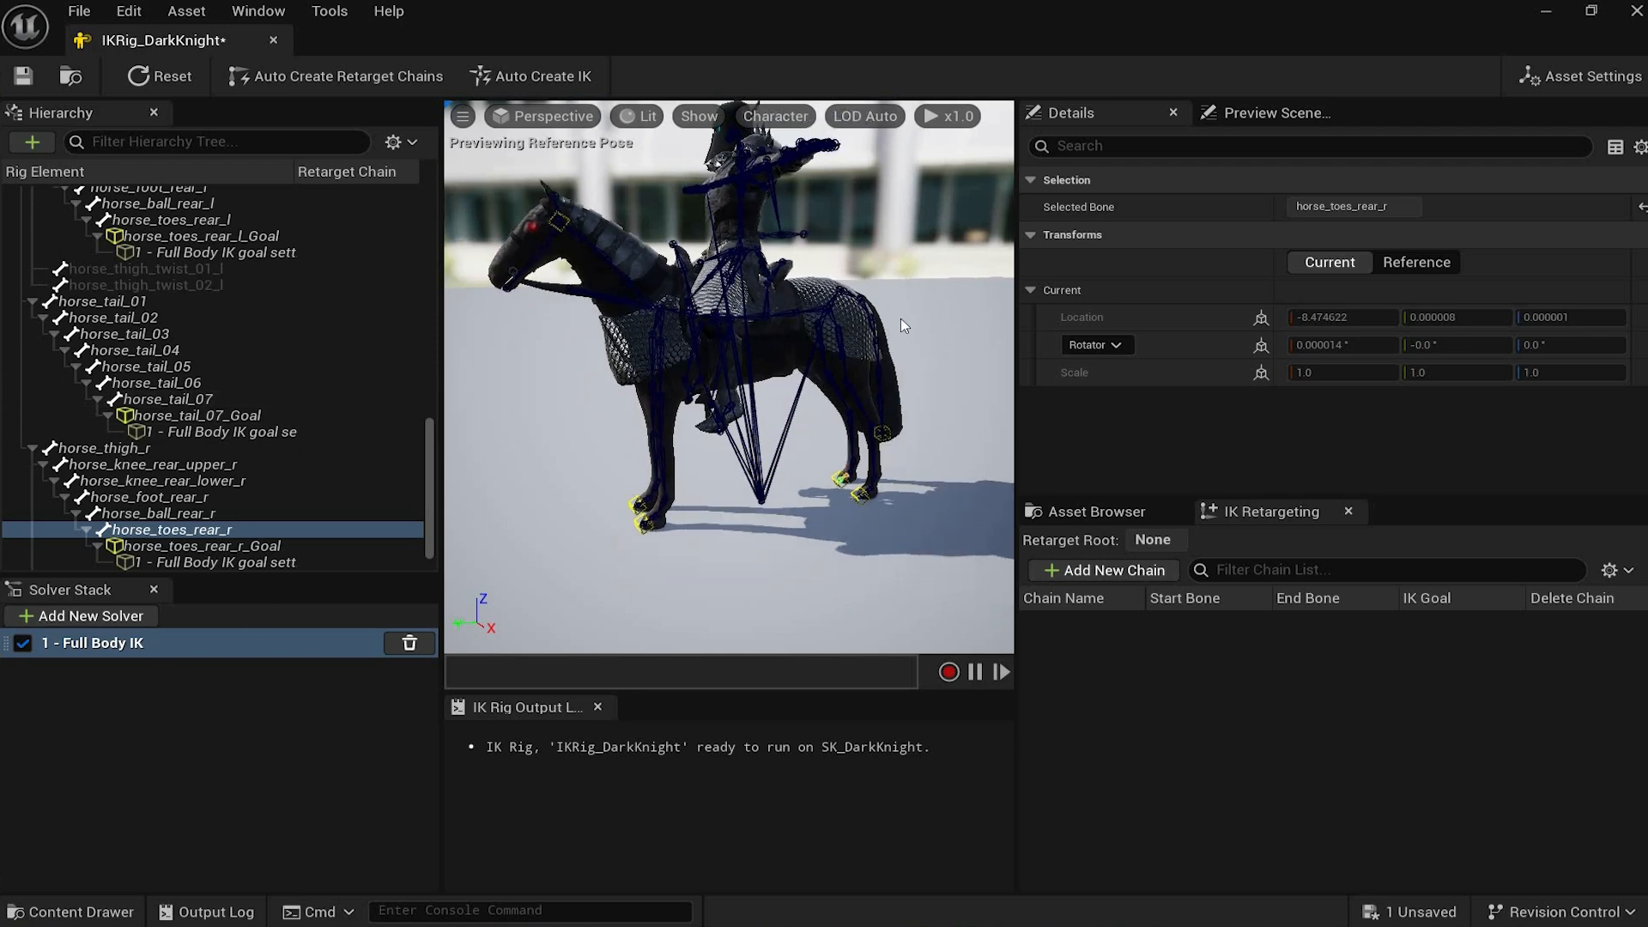
scroll(887, 316, up, 6)
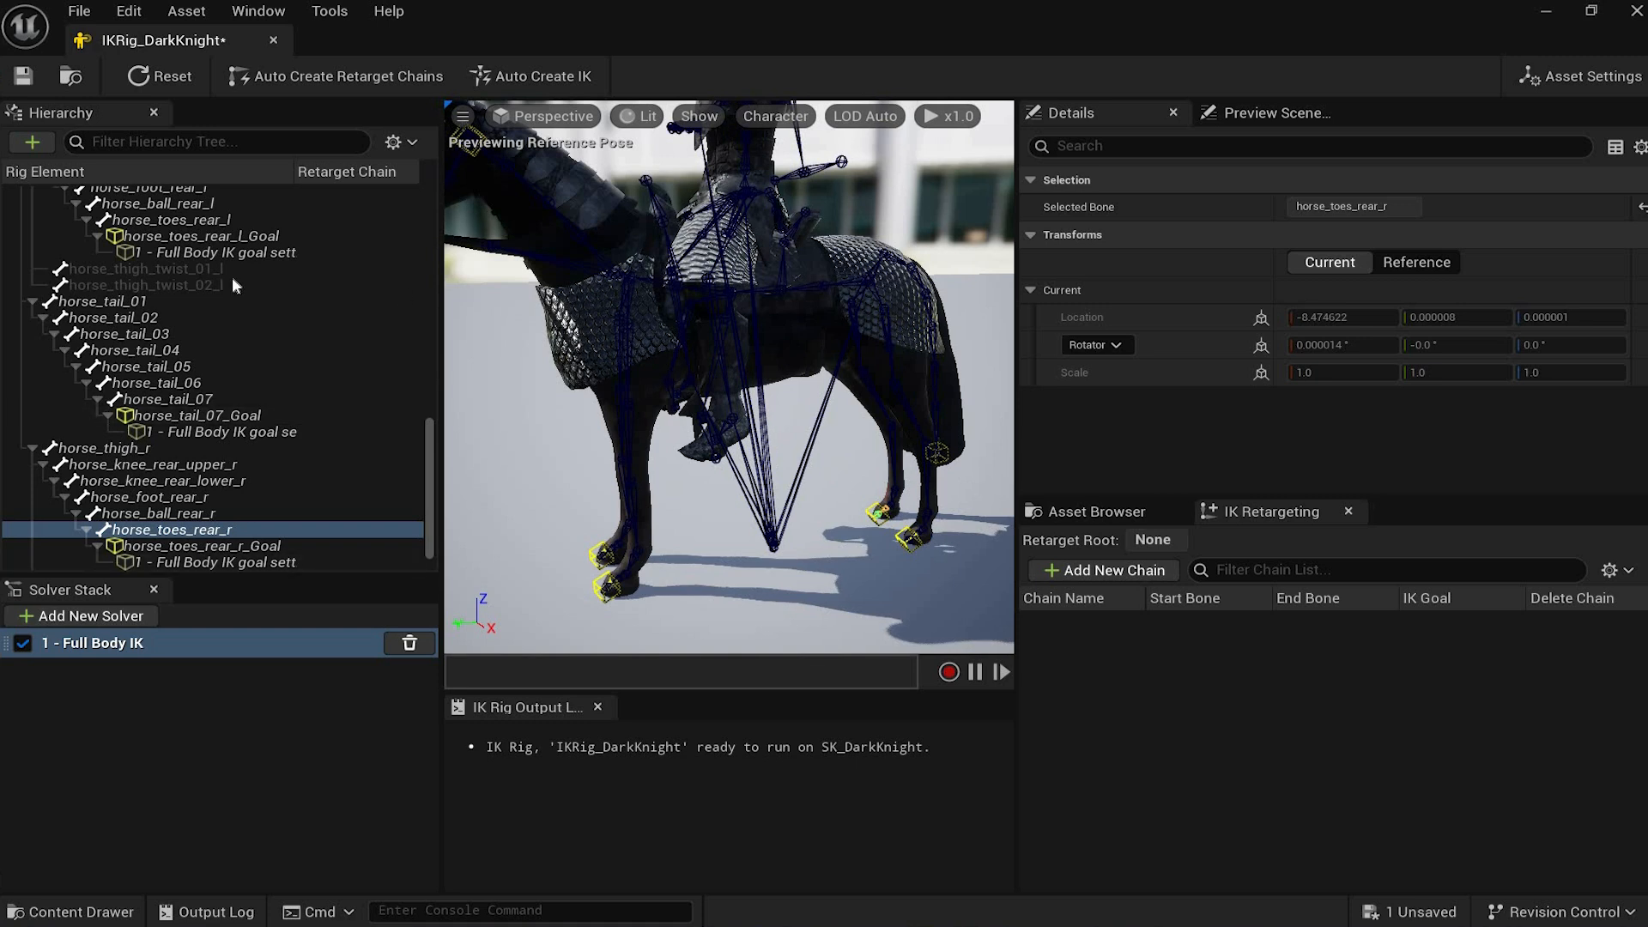
Step: Add a retarget chain named Tail from horse_tail_01 to horse_tail_07 using horse_tail_07_Goal
click(203, 269)
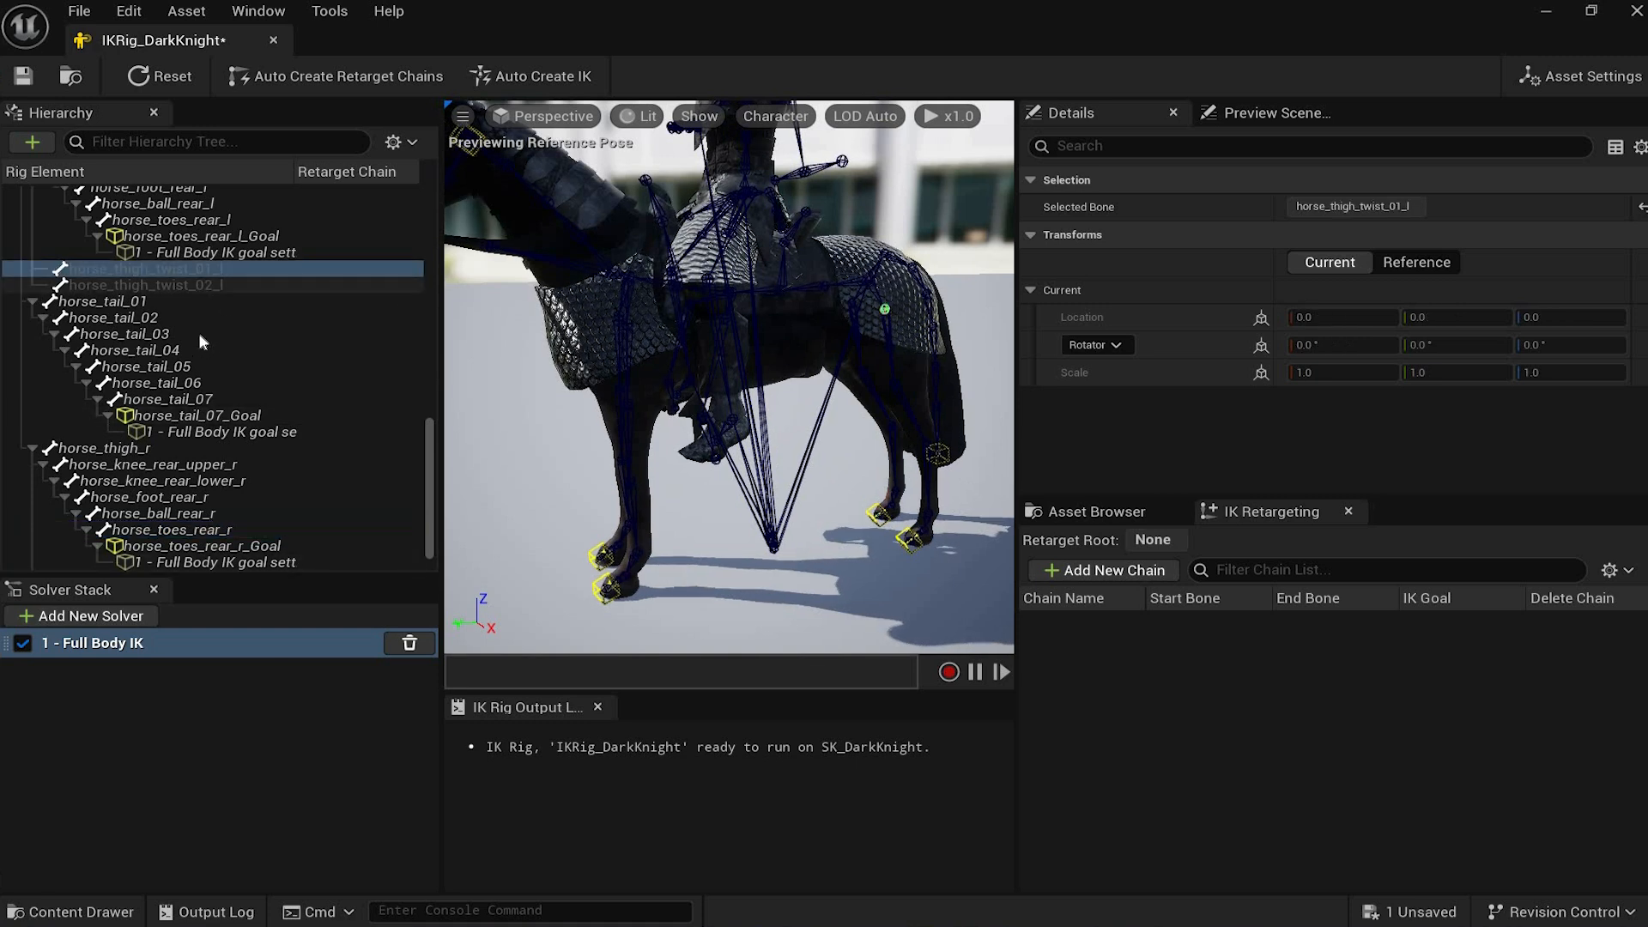
scroll(203, 342, up, 2)
click(216, 334)
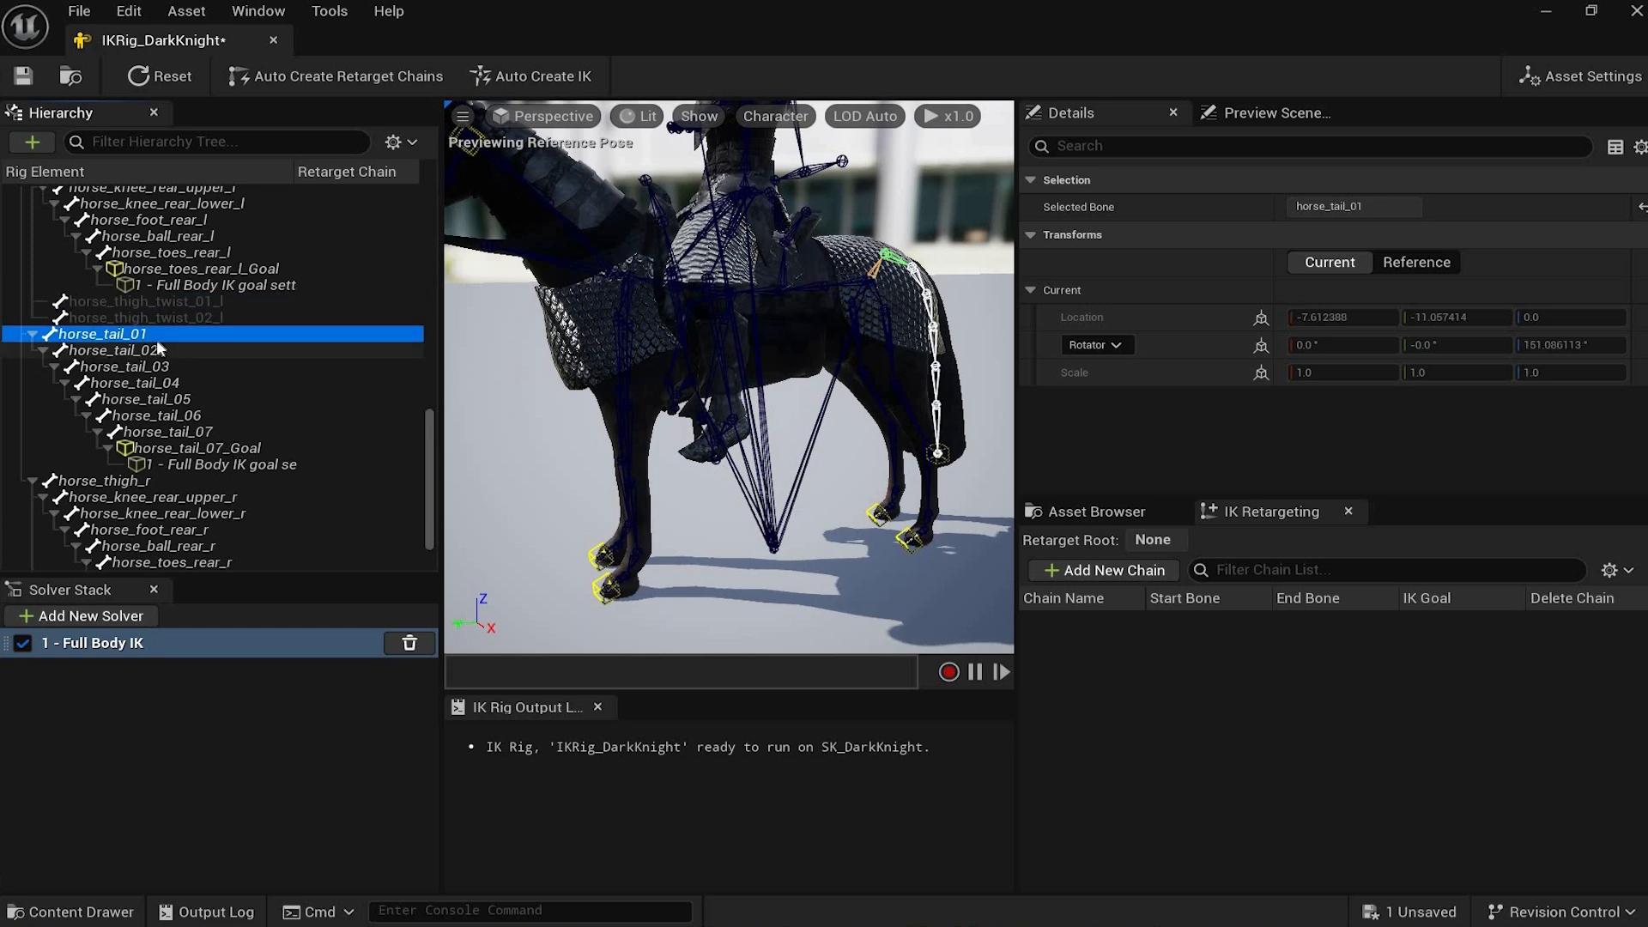
click(193, 431)
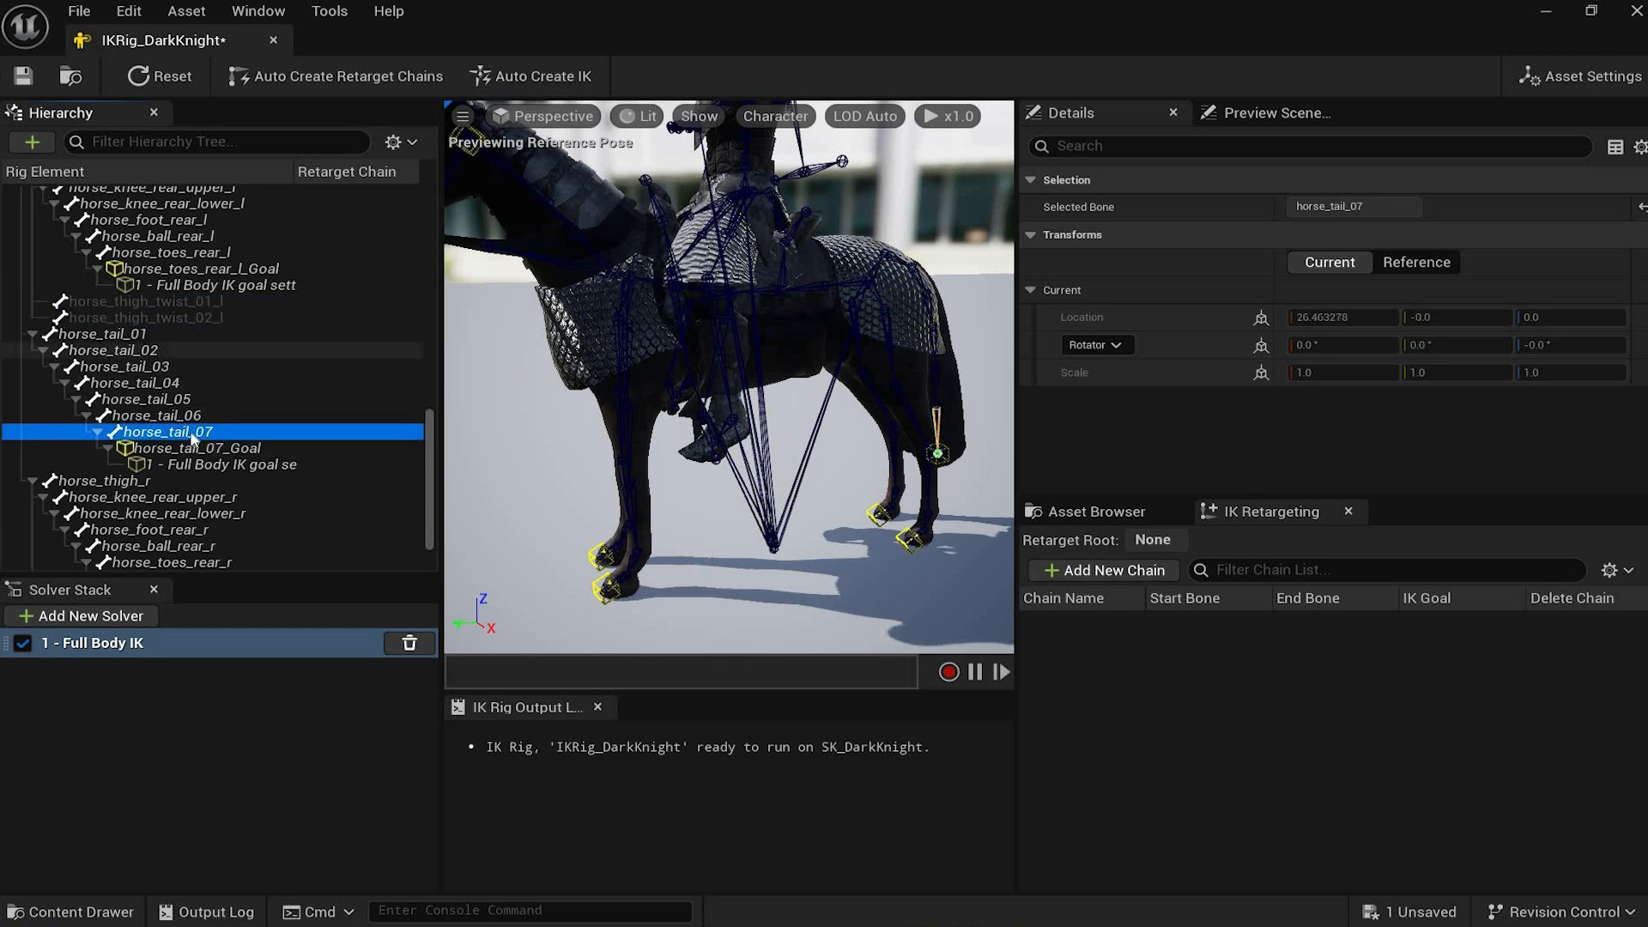
click(191, 336)
shift+click(193, 419)
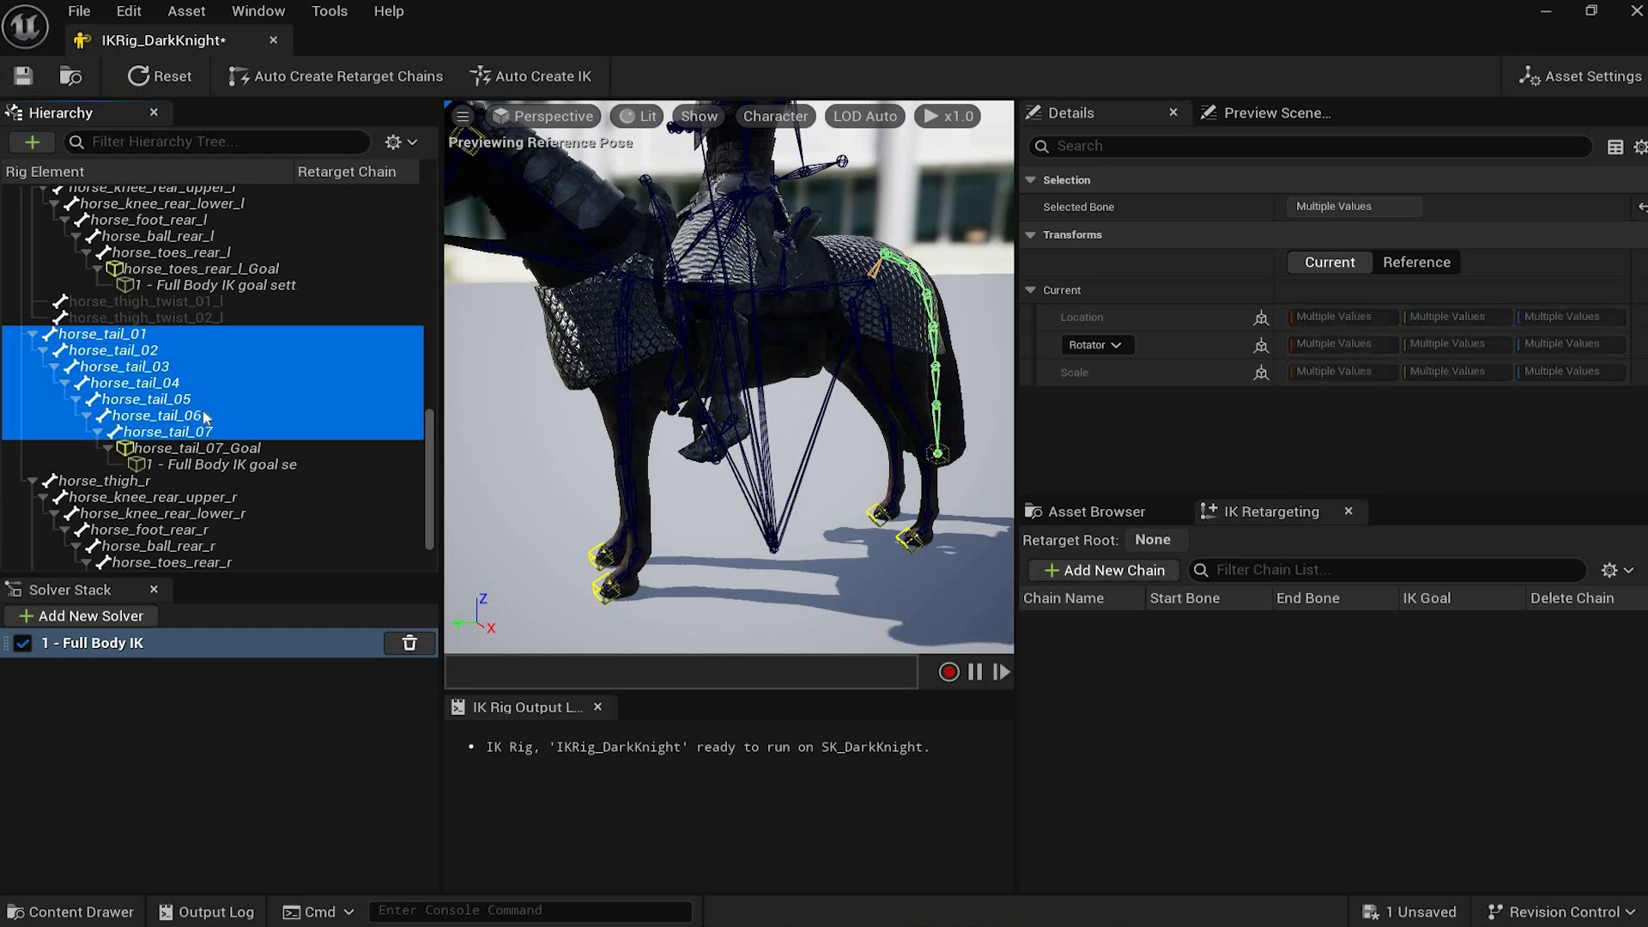
right_click(196, 418)
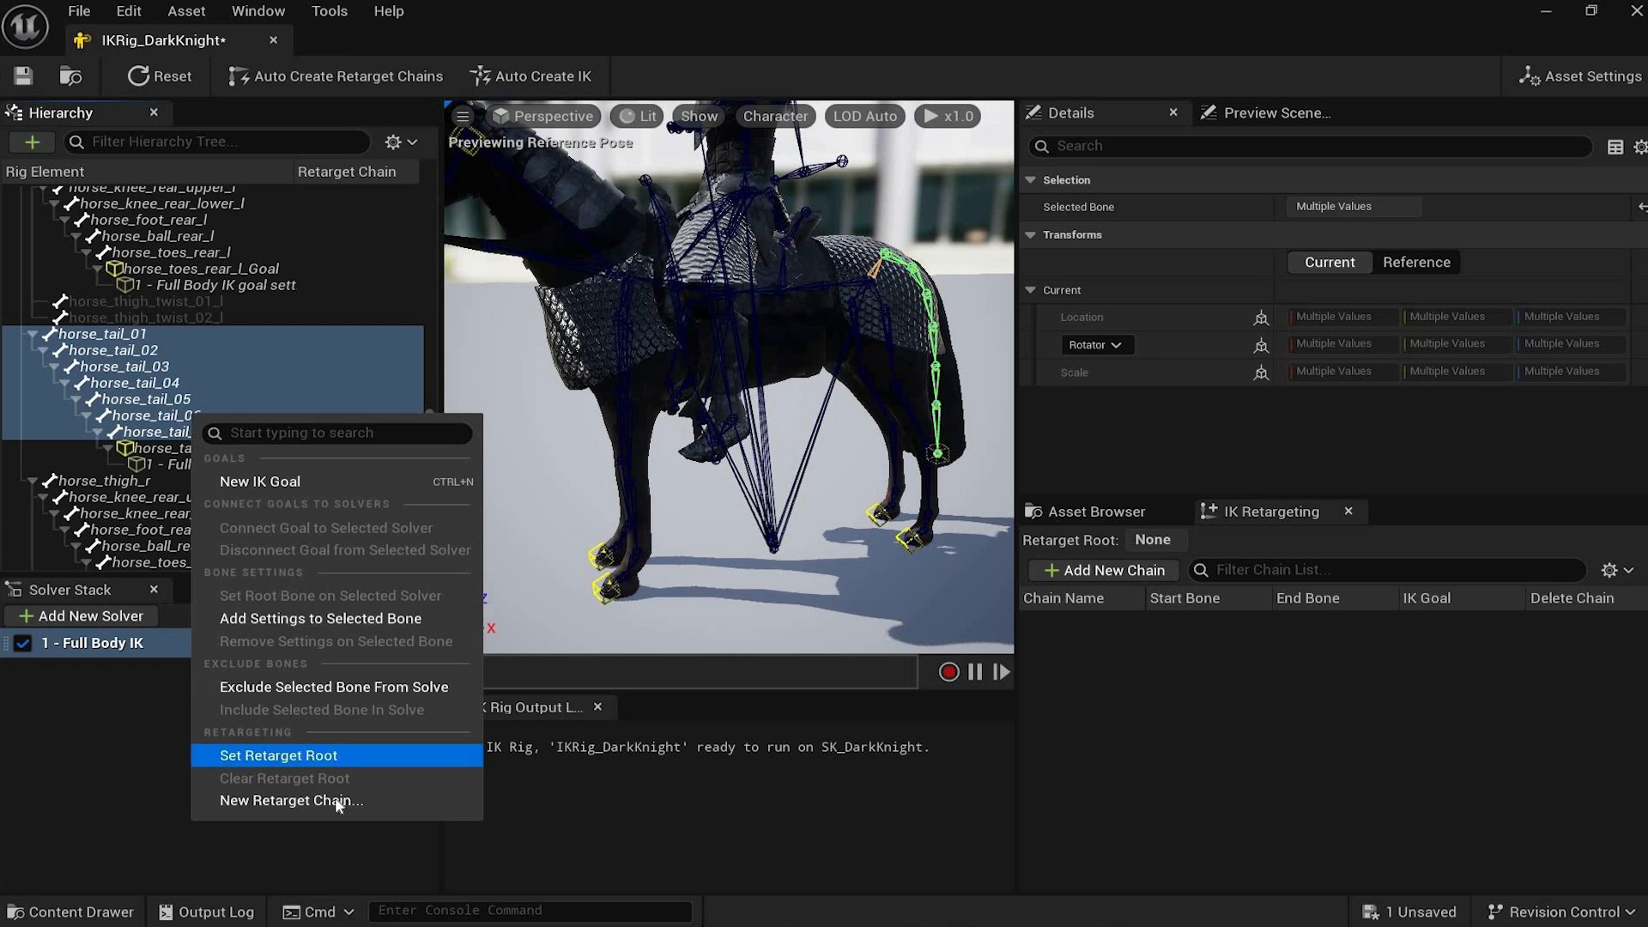
click(283, 800)
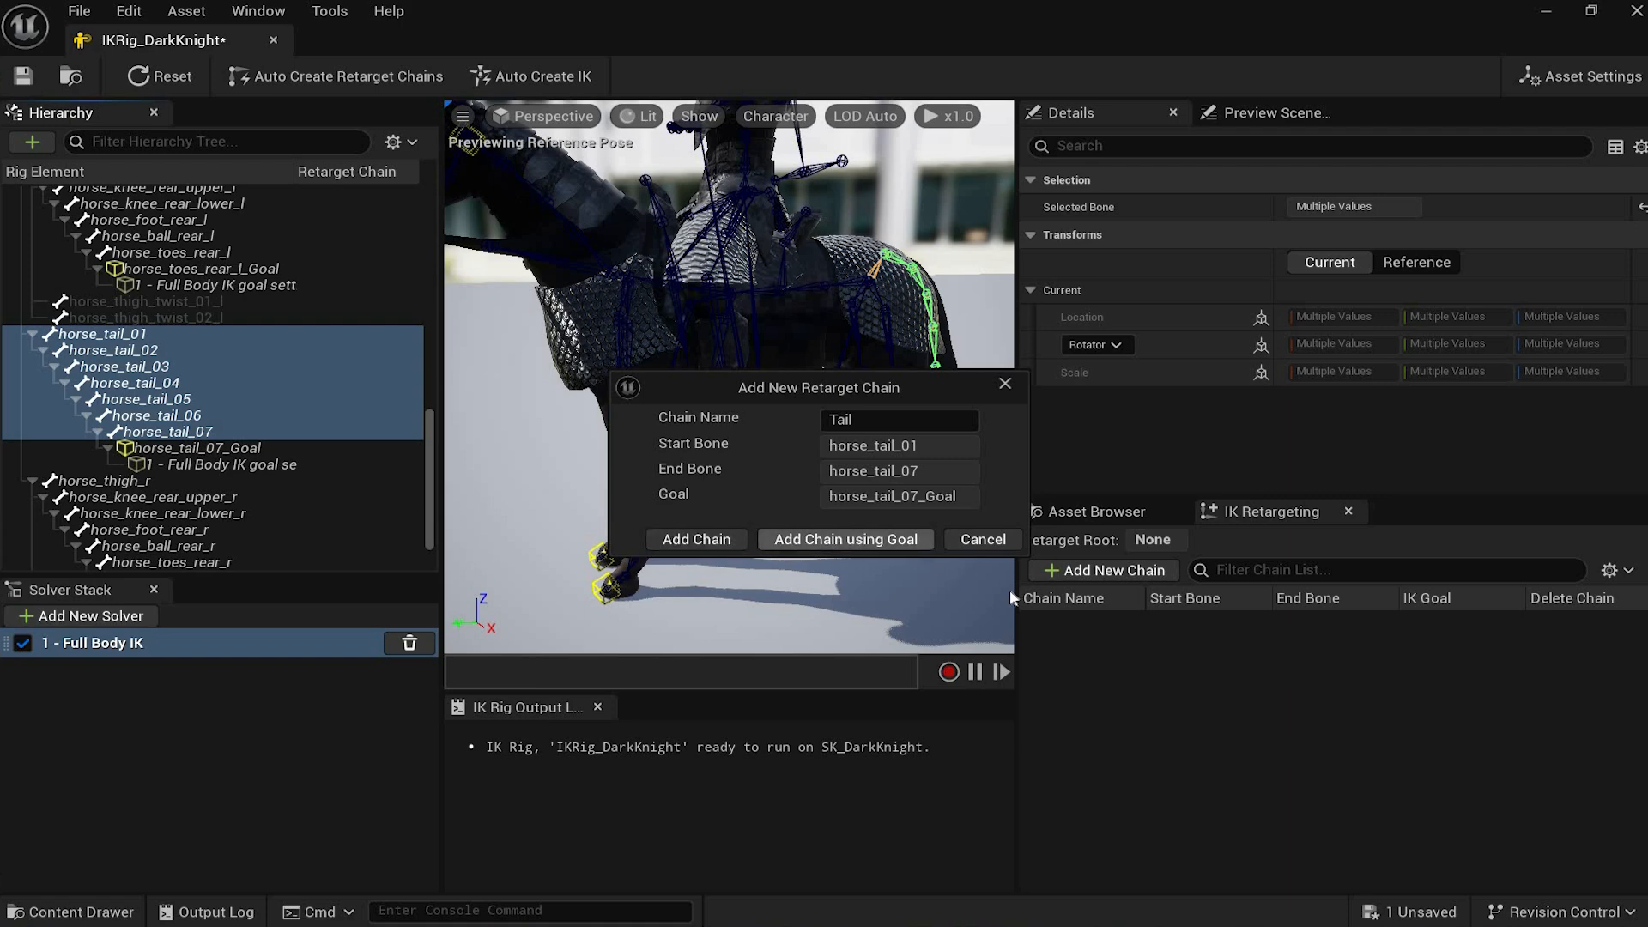
key(Return)
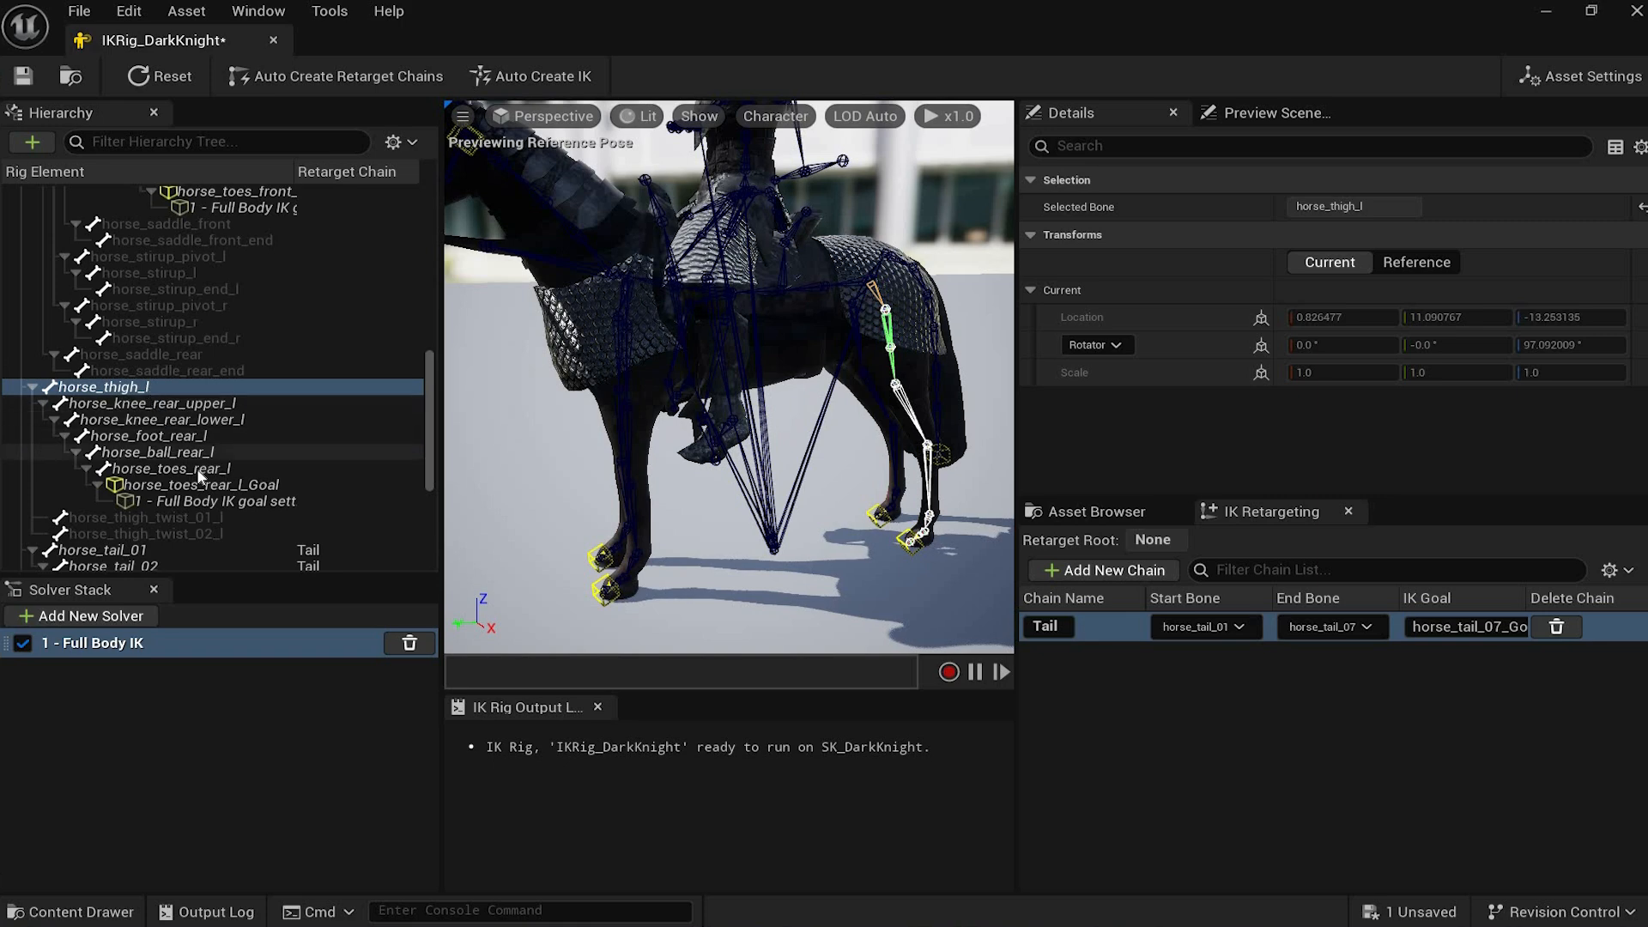
Step: Add a retarget chain from horse_thigh_l to horse_toes_rear_l using the rear left toe's IK goal
shift+click(223, 501)
click(171, 387)
shift+click(183, 500)
right_click(192, 438)
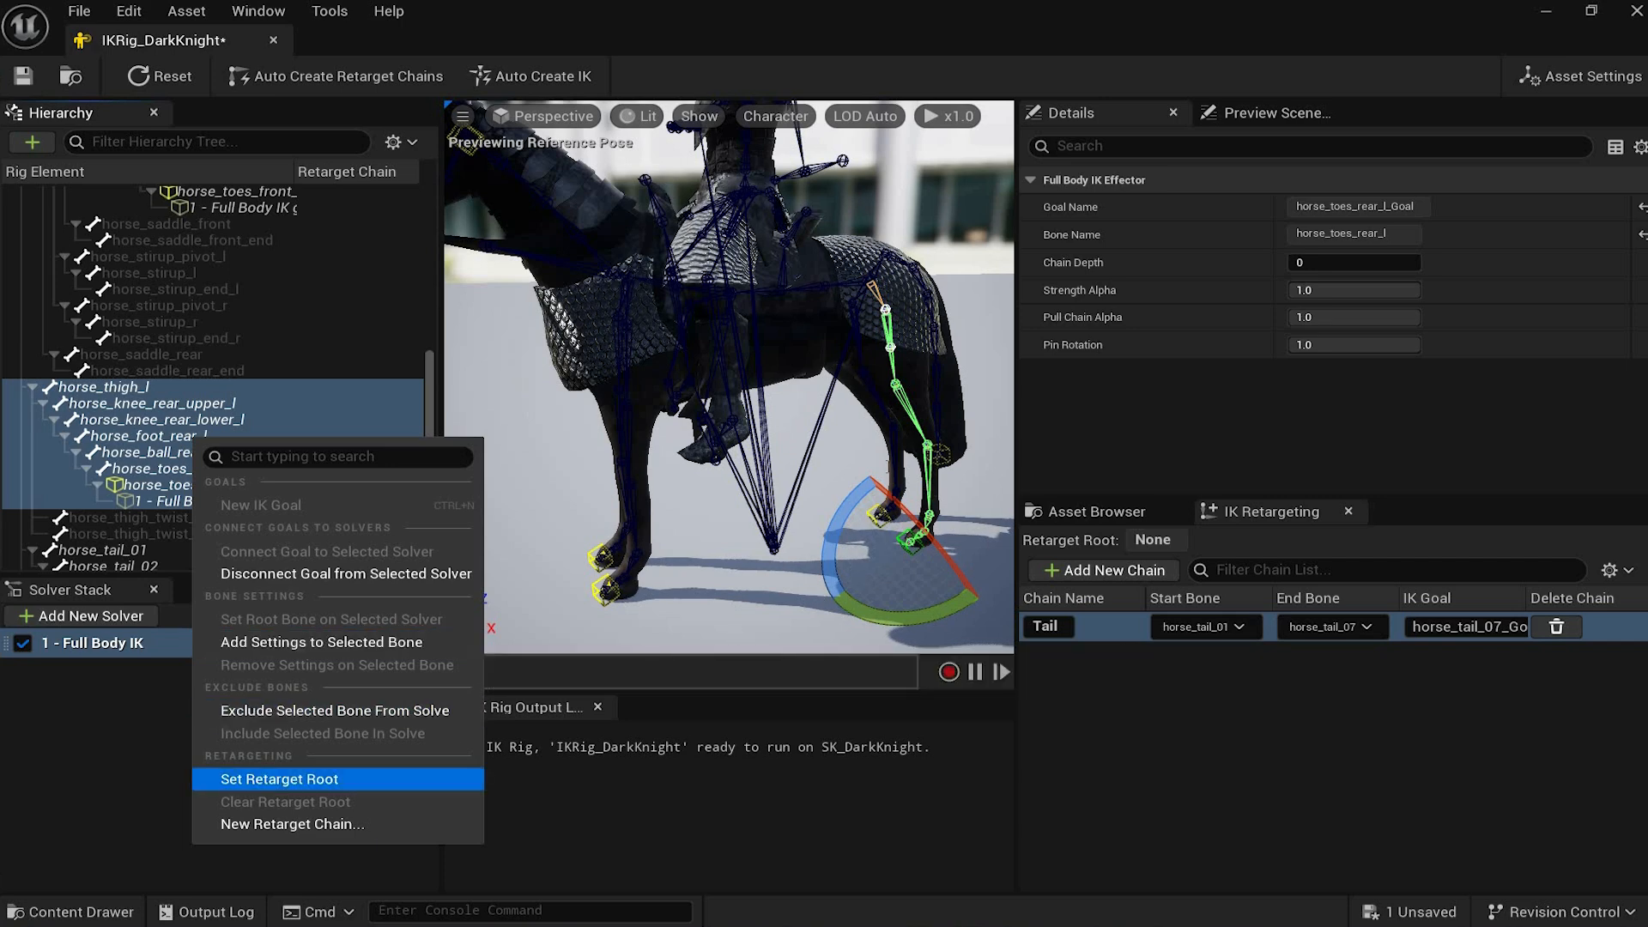
click(292, 824)
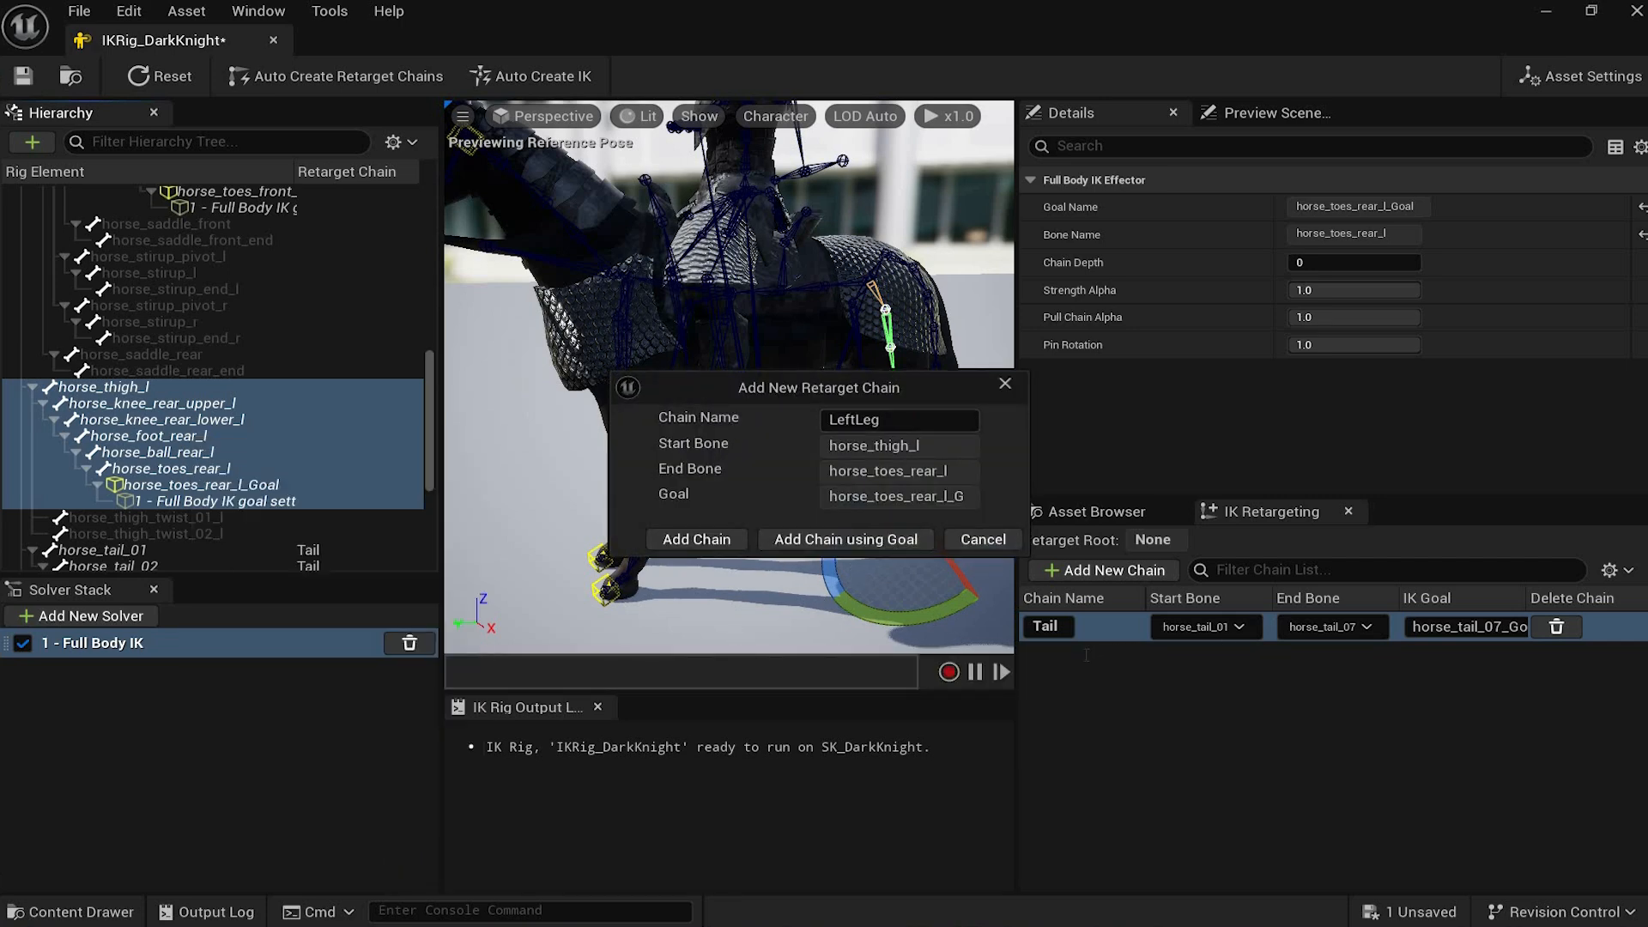
click(846, 539)
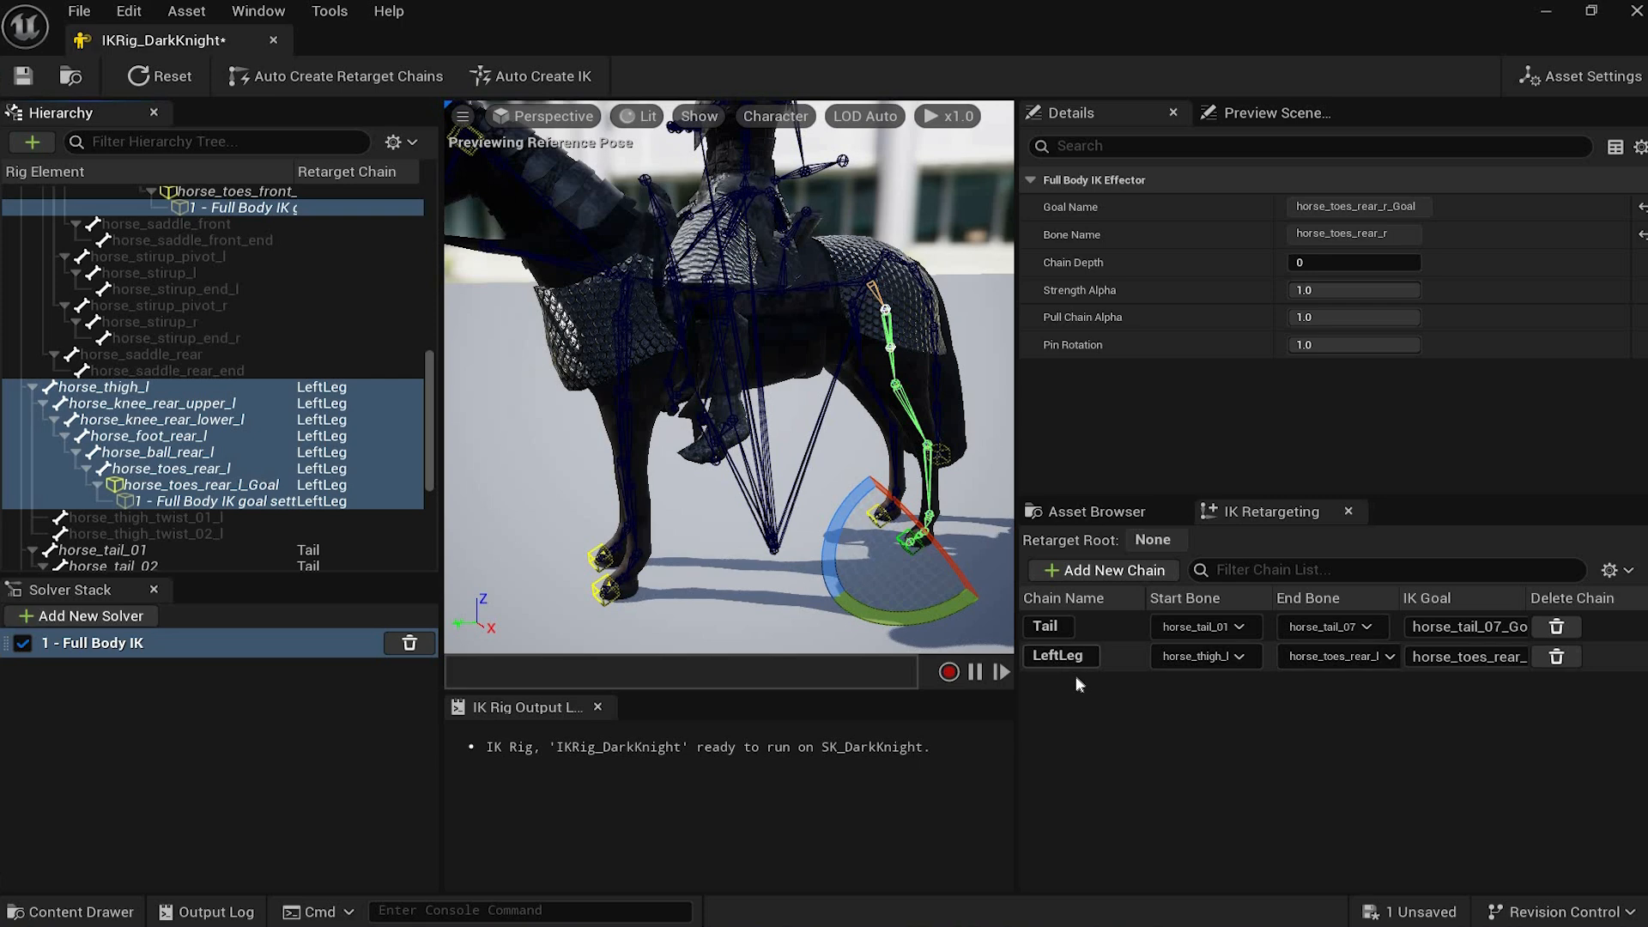
Step: Rename the rear left leg's retarget chain to LeftBackLeg
click(1055, 656)
text(Back)
key(Return)
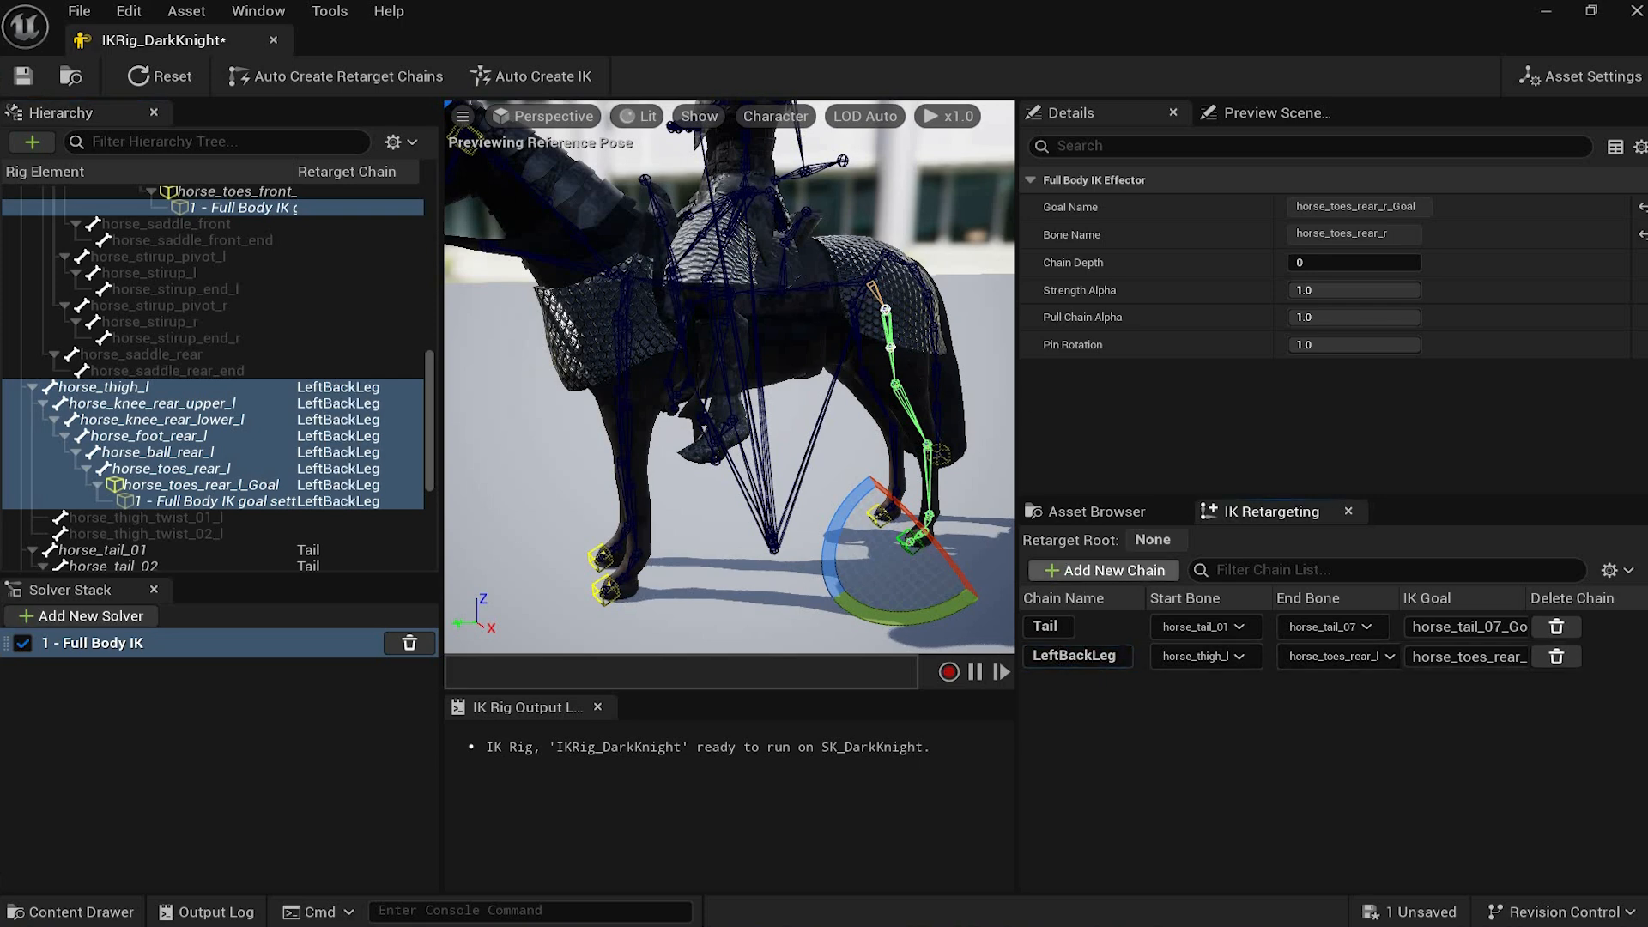
Step: Add a retarget chain named RightBackLeg from horse_thigh_r to horse_toes_rear_r and set its IK goal to horse_toes_rear_r_Goal
right_drag(819, 370, 515, 386)
scroll(220, 527, down, 7)
click(142, 416)
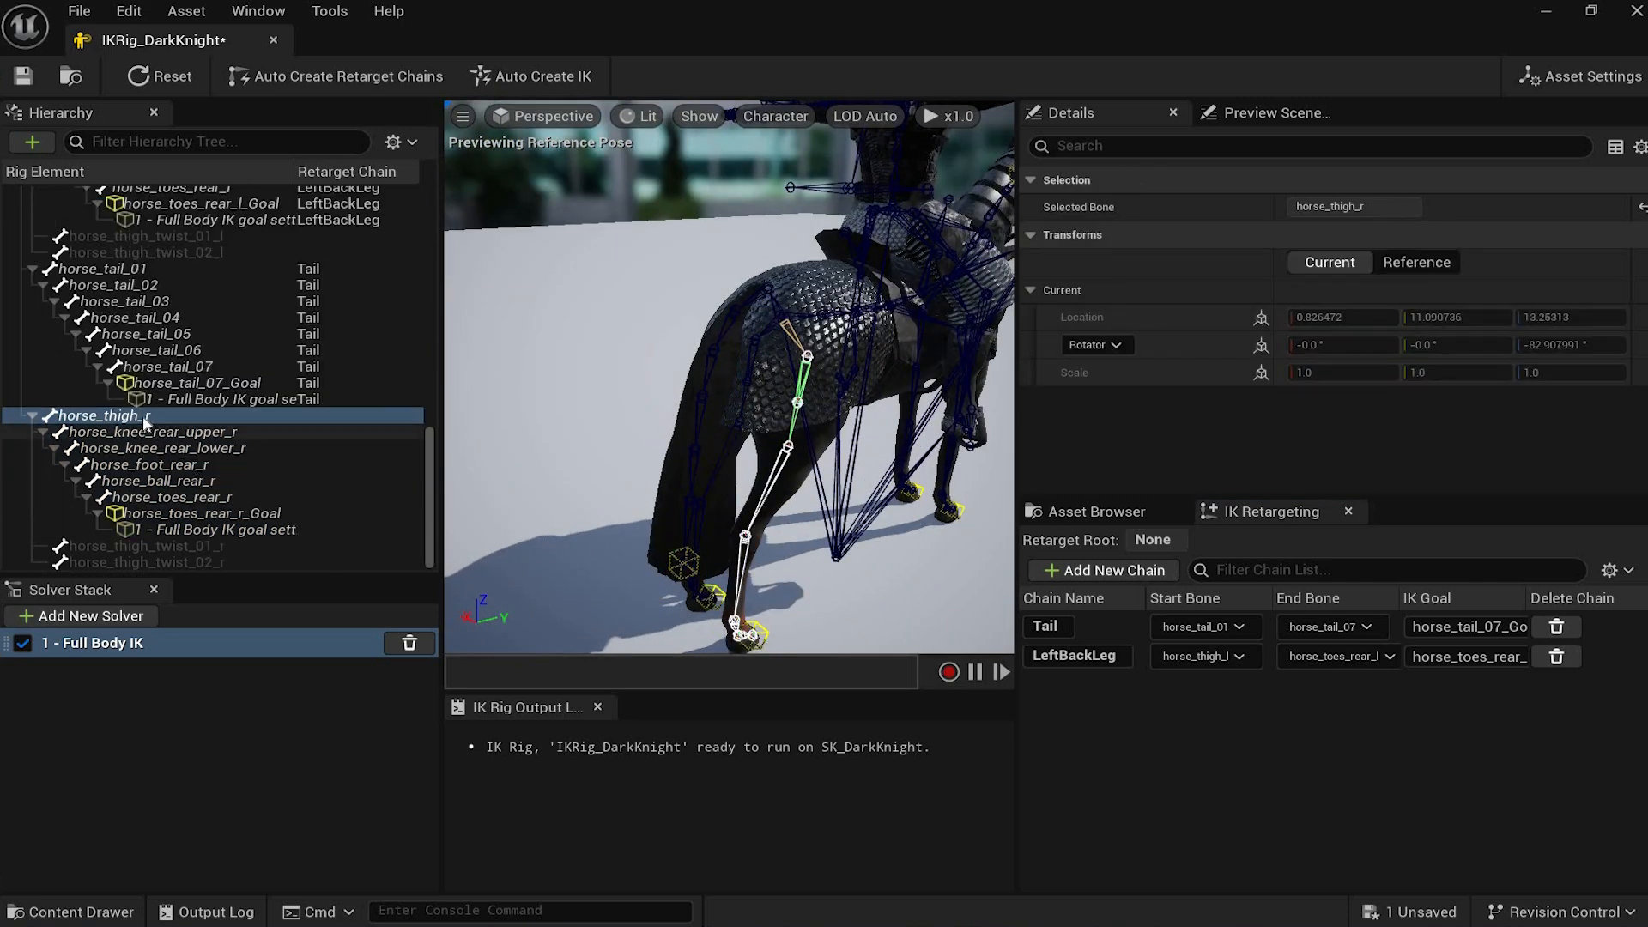
shift+click(172, 527)
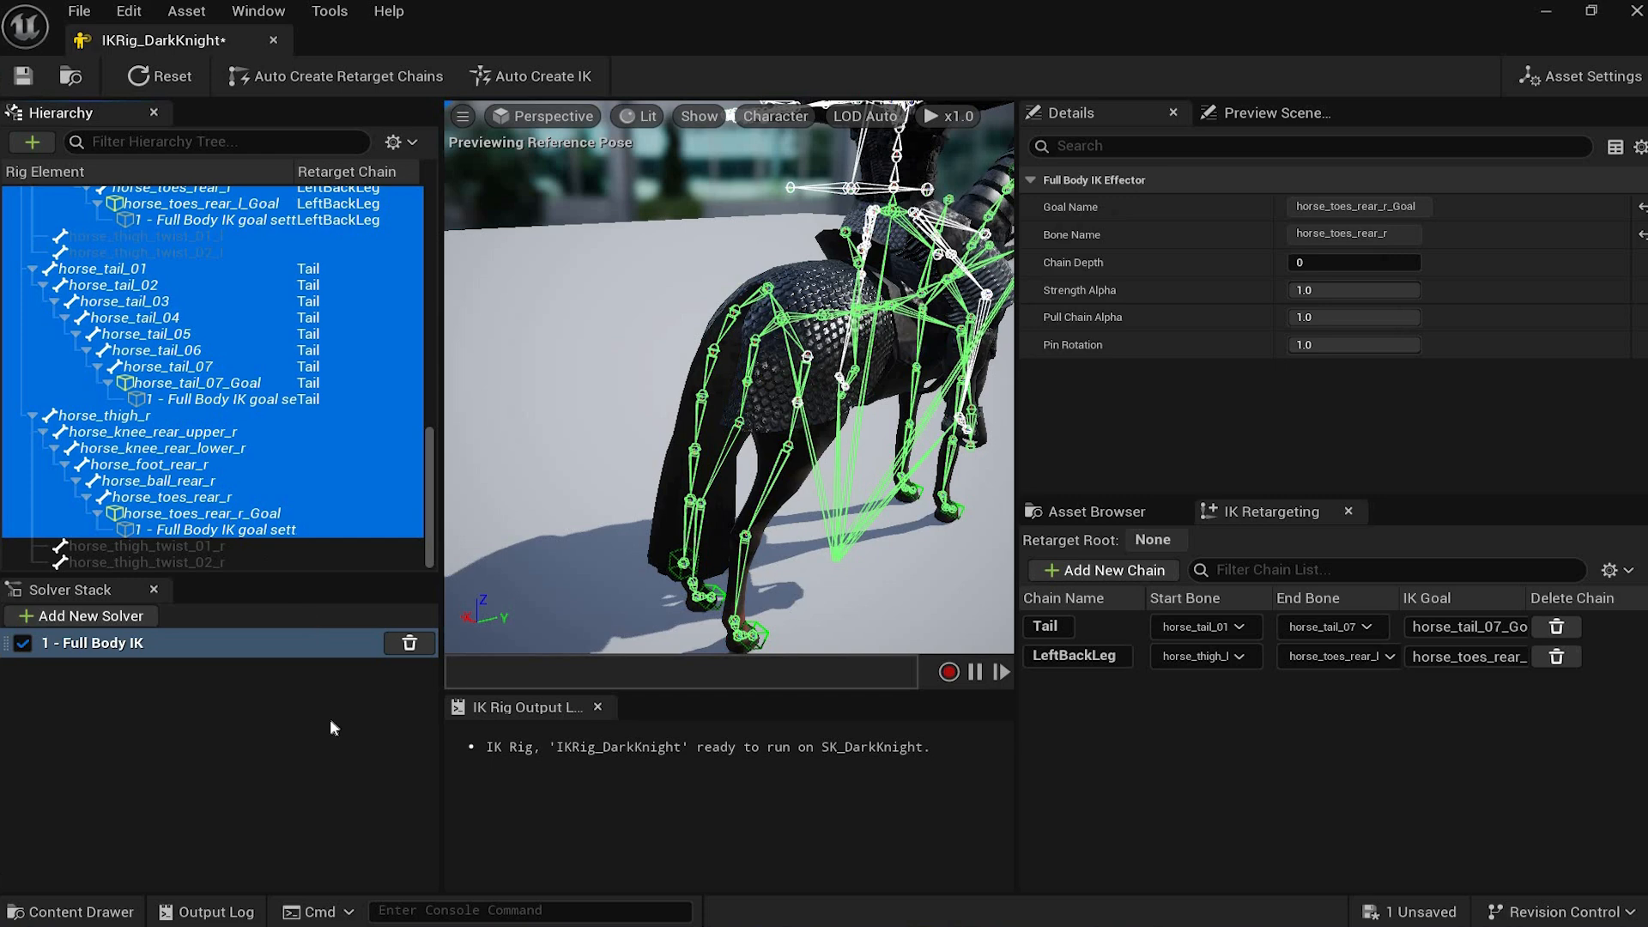
click(155, 416)
shift+click(163, 528)
right_click(156, 461)
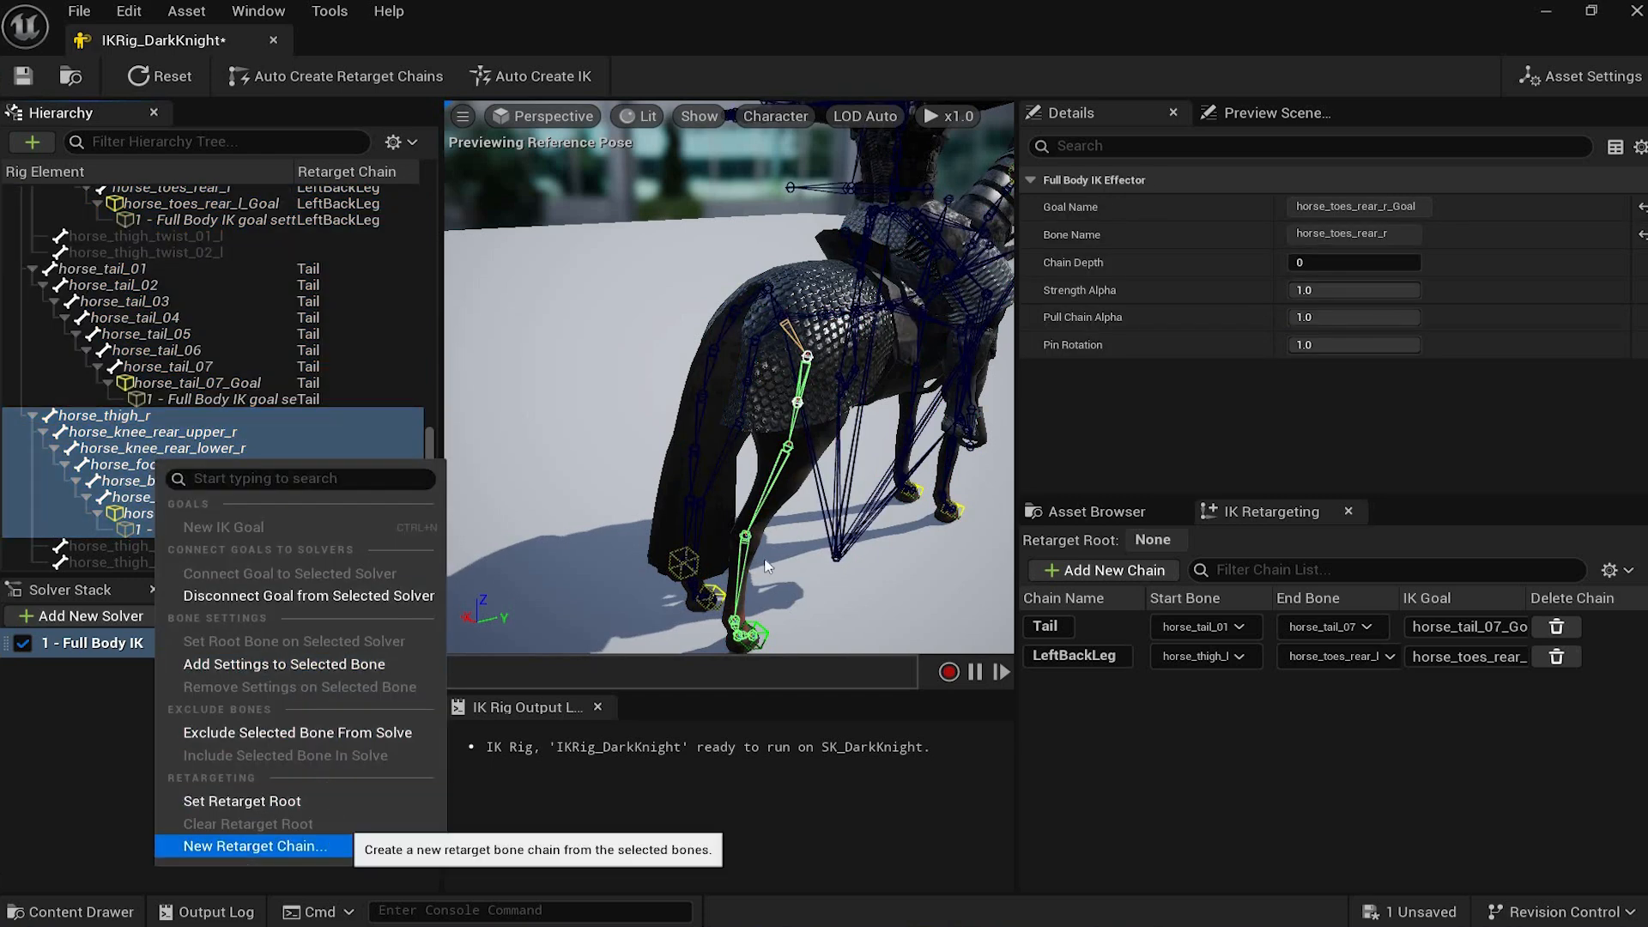
click(254, 847)
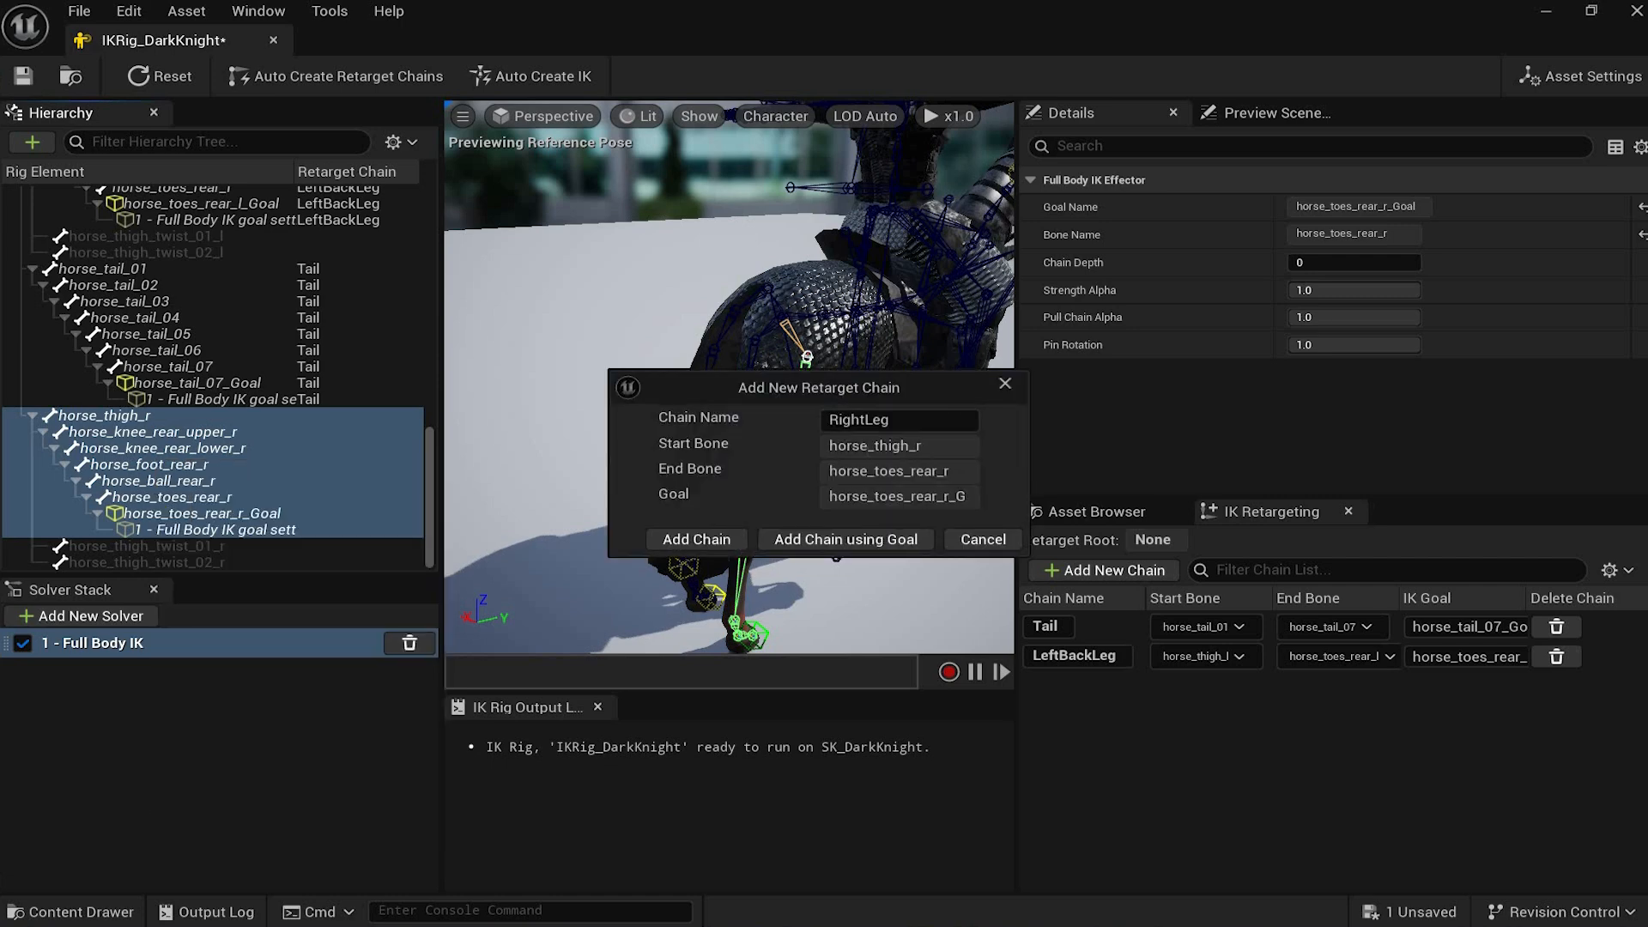
text(Back)
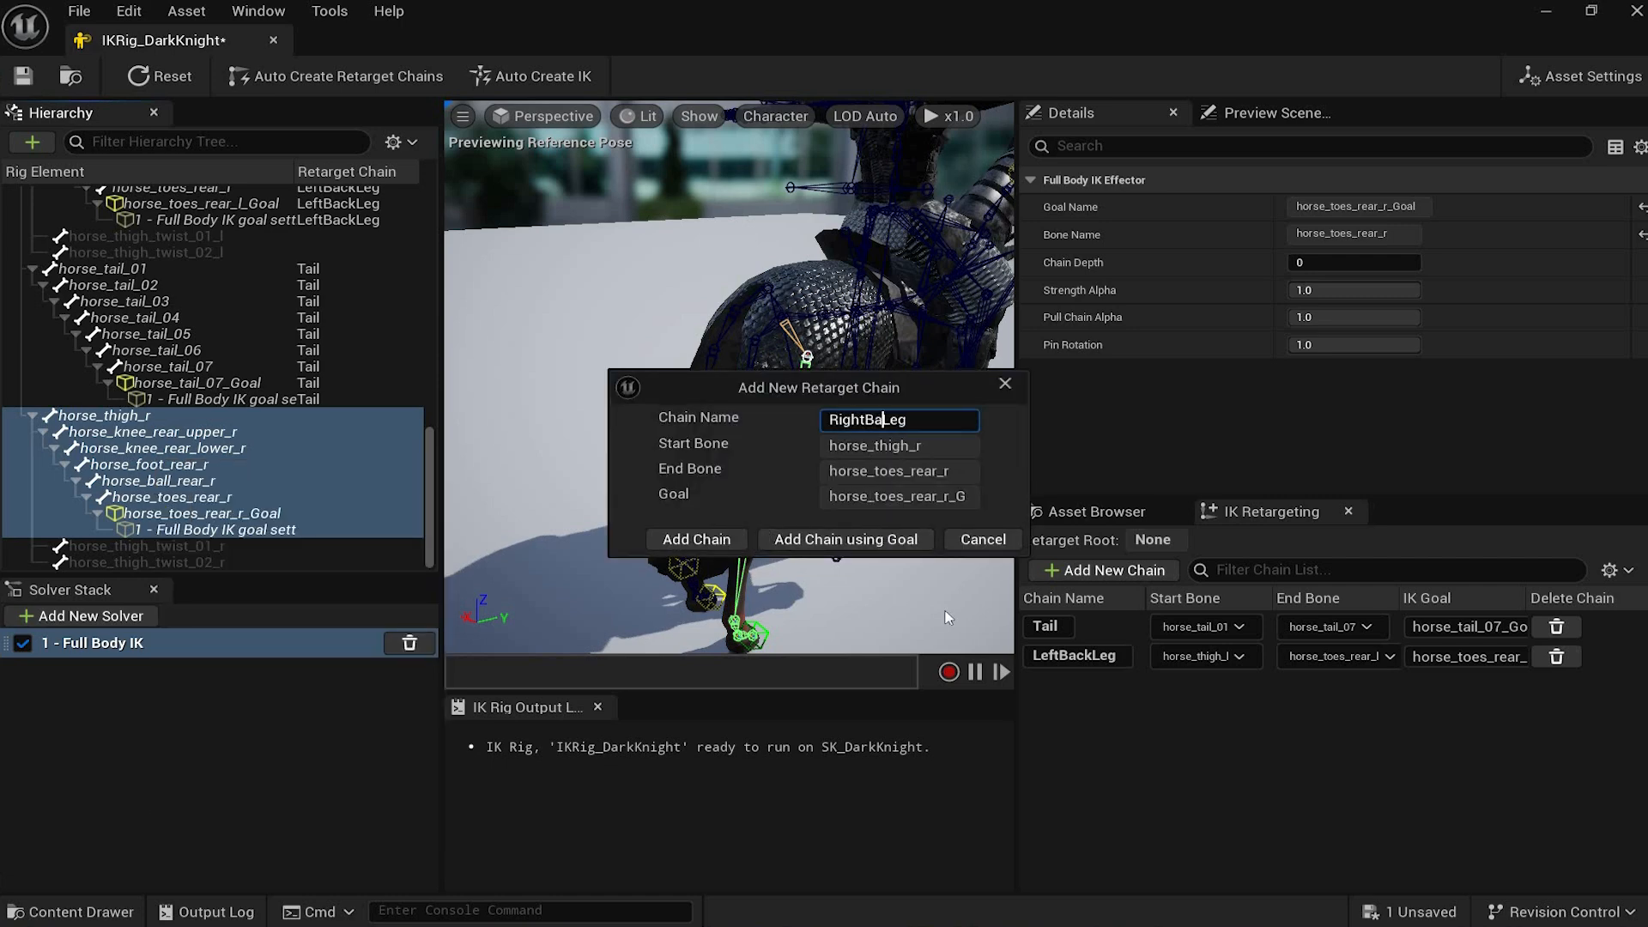
key(Return)
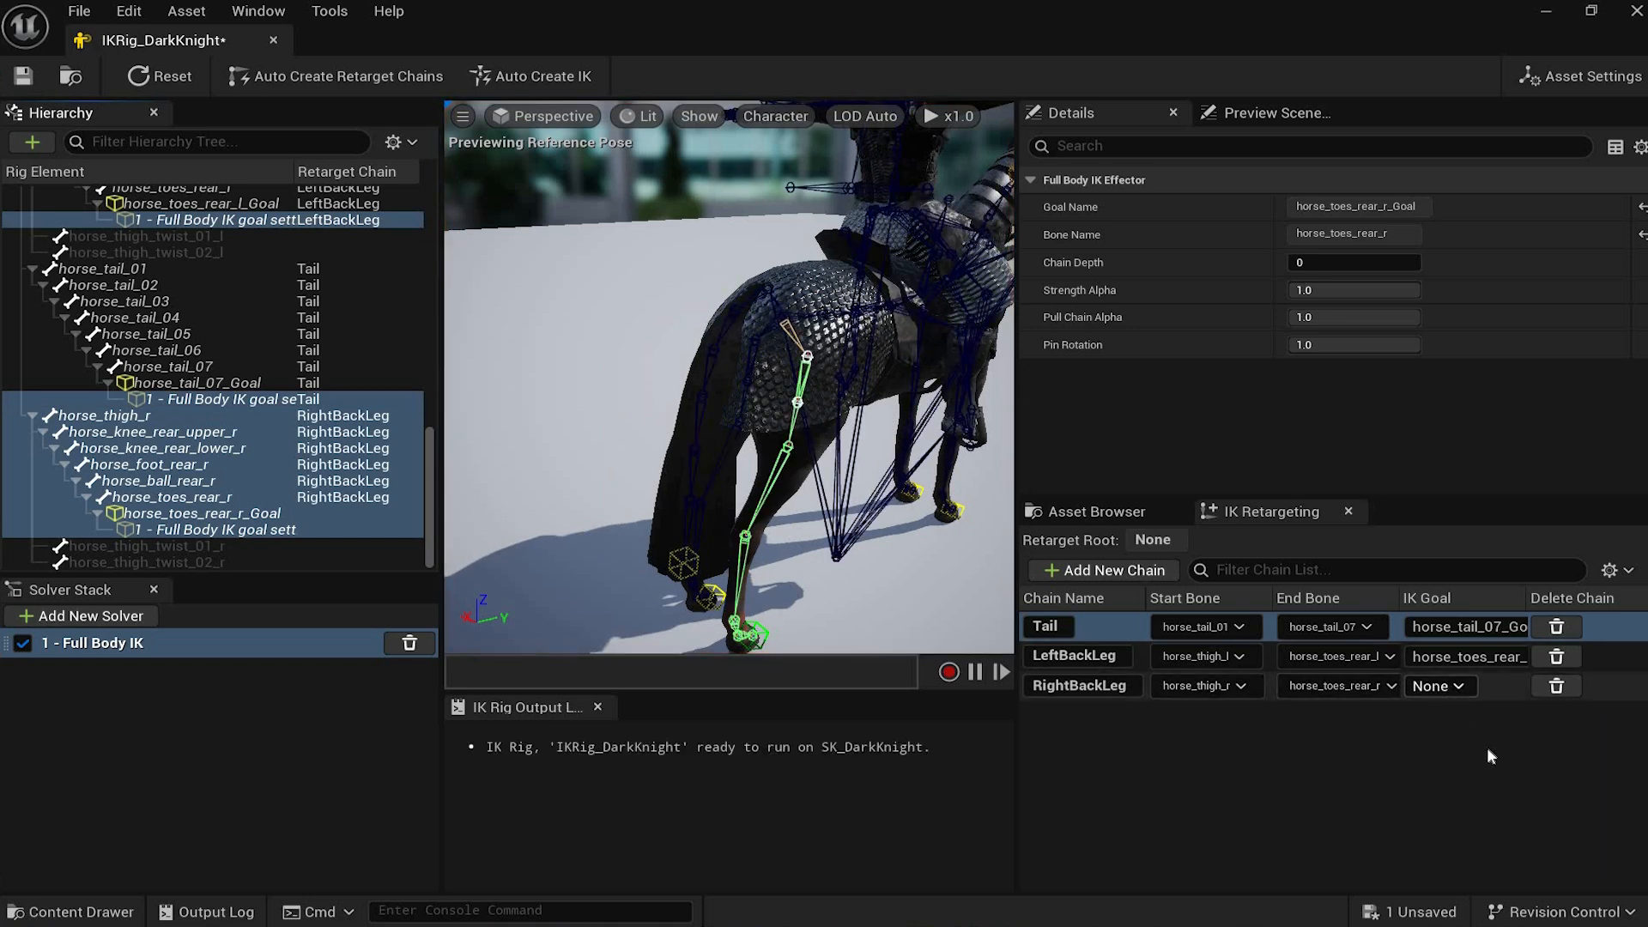
click(1438, 685)
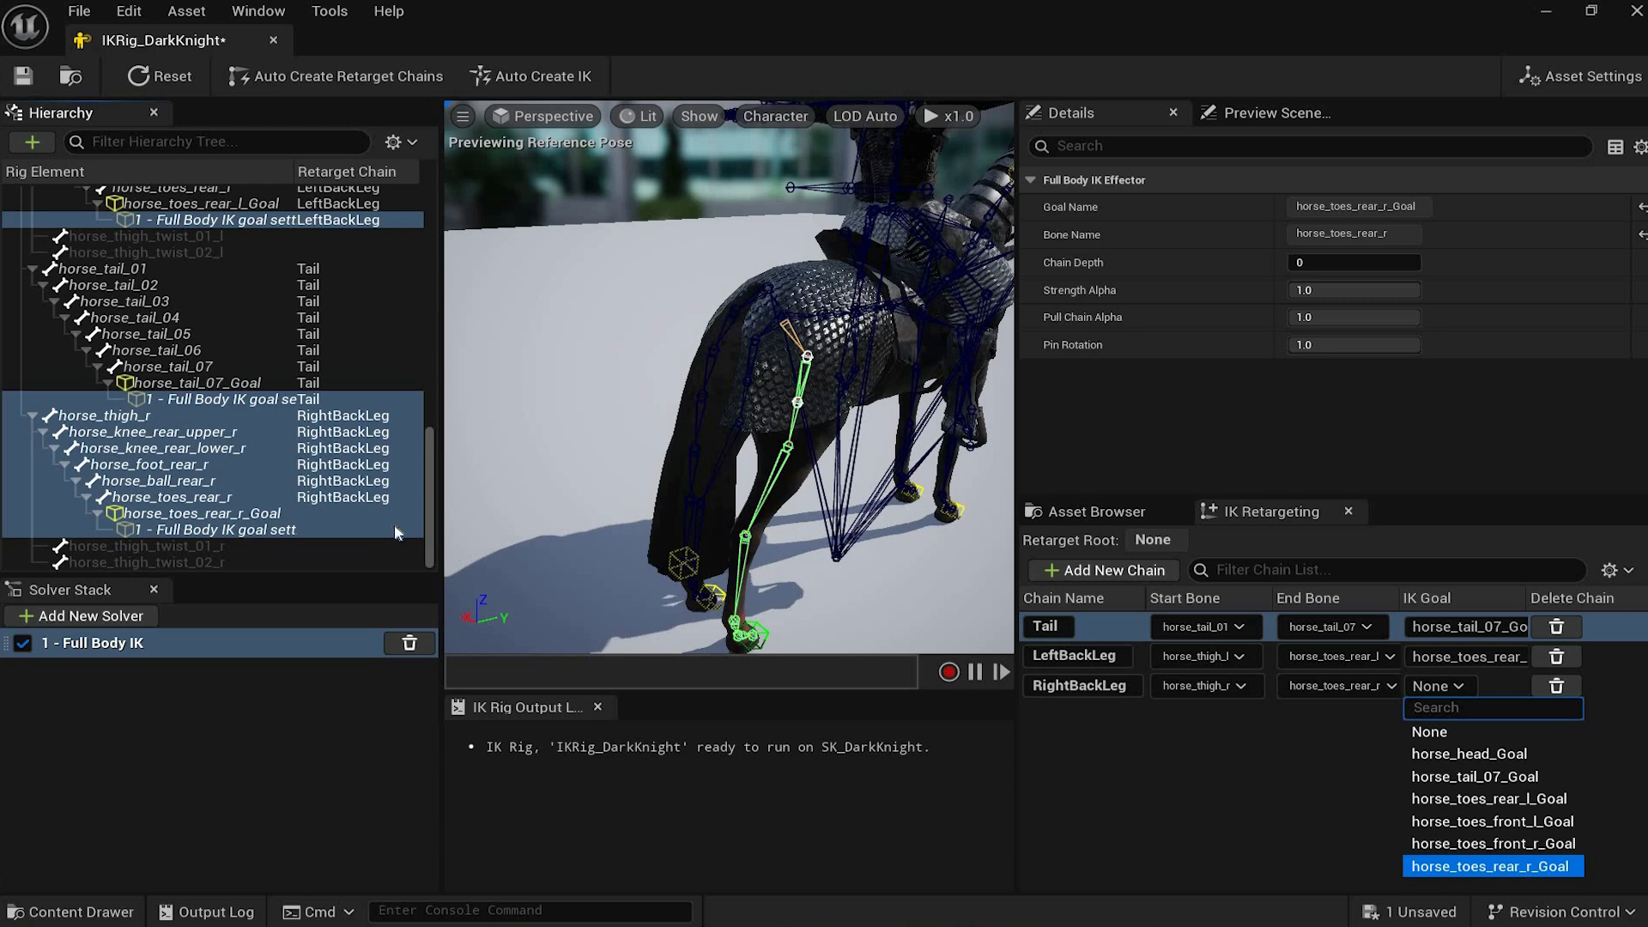
key(Return)
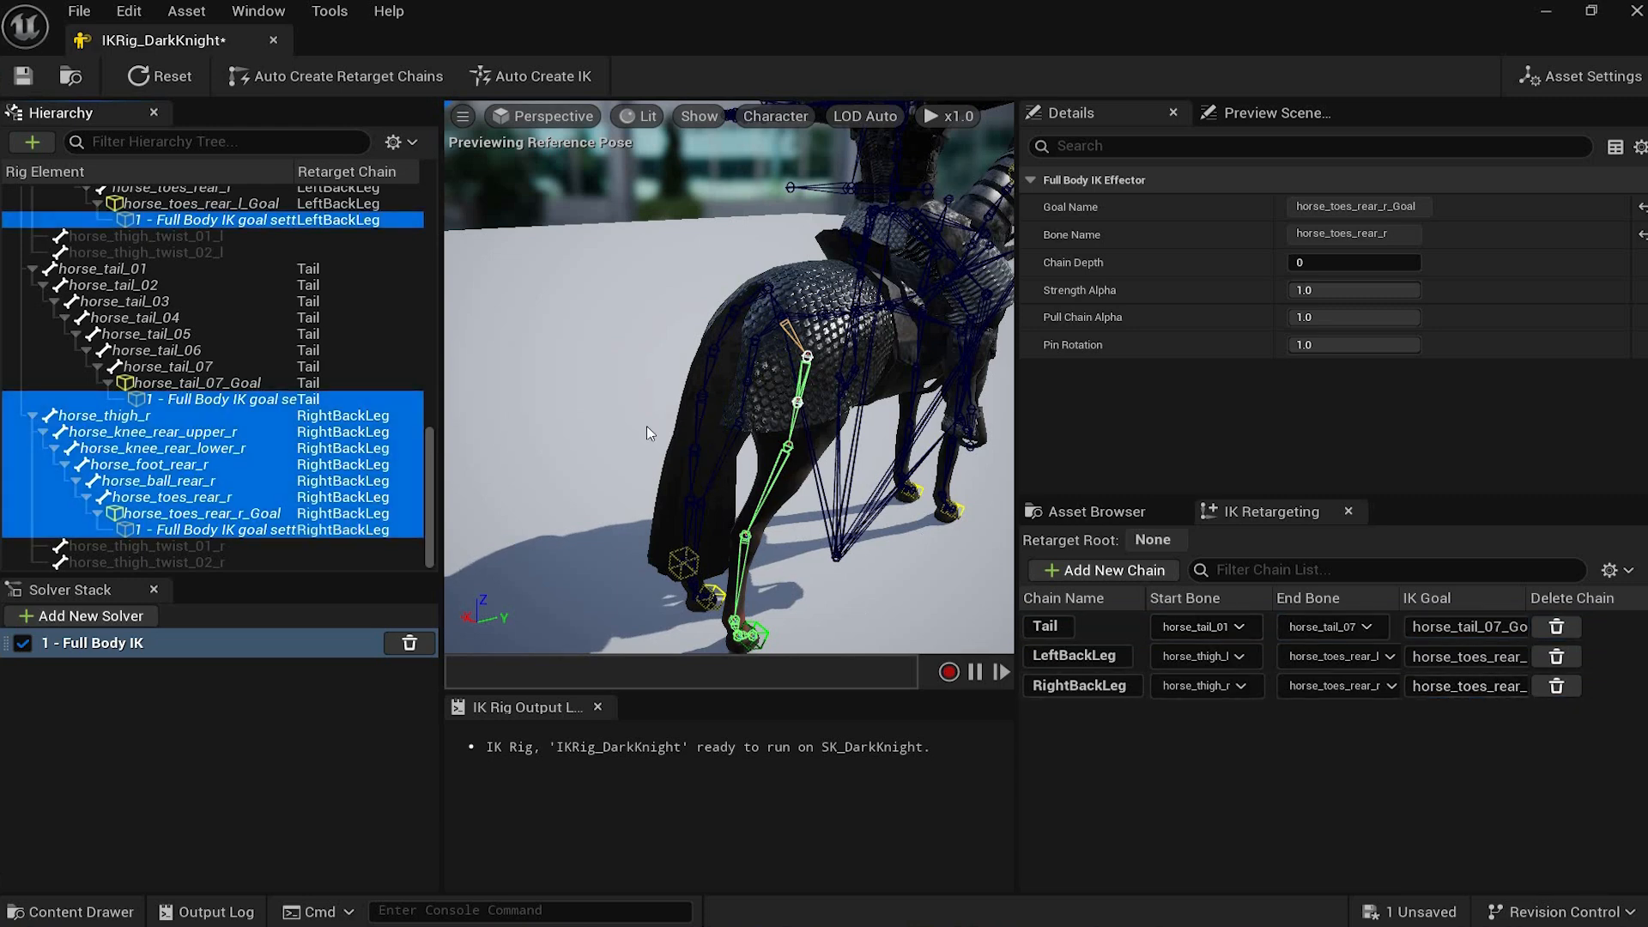
Step: Add a retarget chain named Spine from horse_pelvis to horse_head and set its IK goal to horse_head_Goal
scroll(901, 475, down, 4)
right_drag(901, 475, 932, 474)
alt+drag(901, 475, 1219, 451)
right_drag(556, 297, 506, 275)
scroll(880, 378, up, 3)
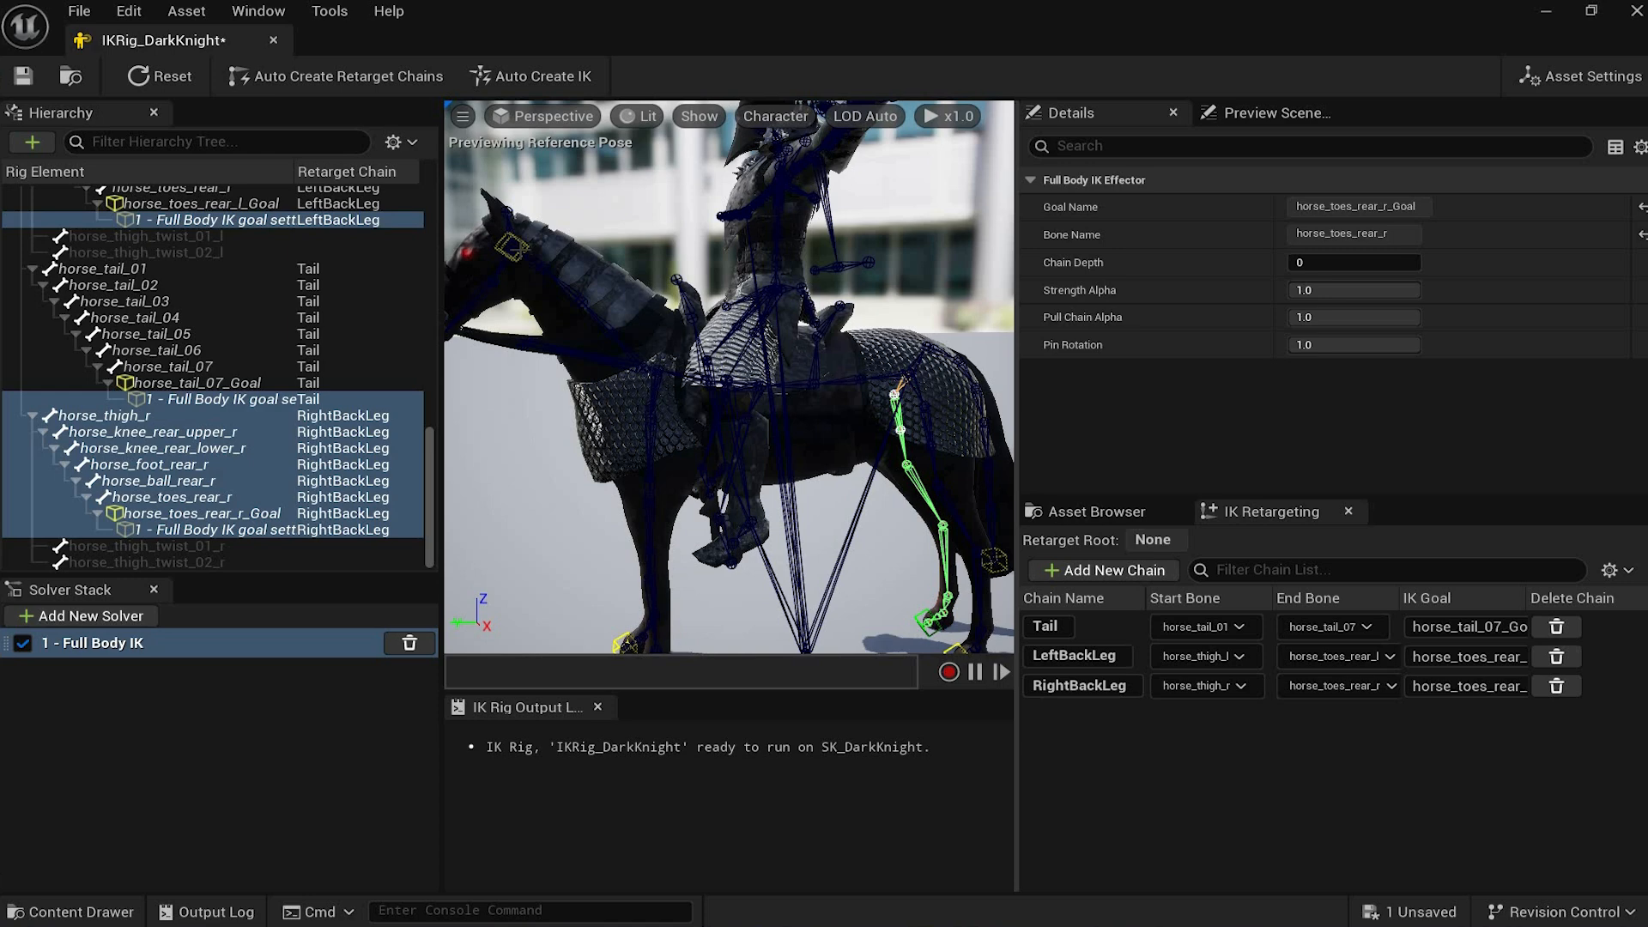
click(910, 376)
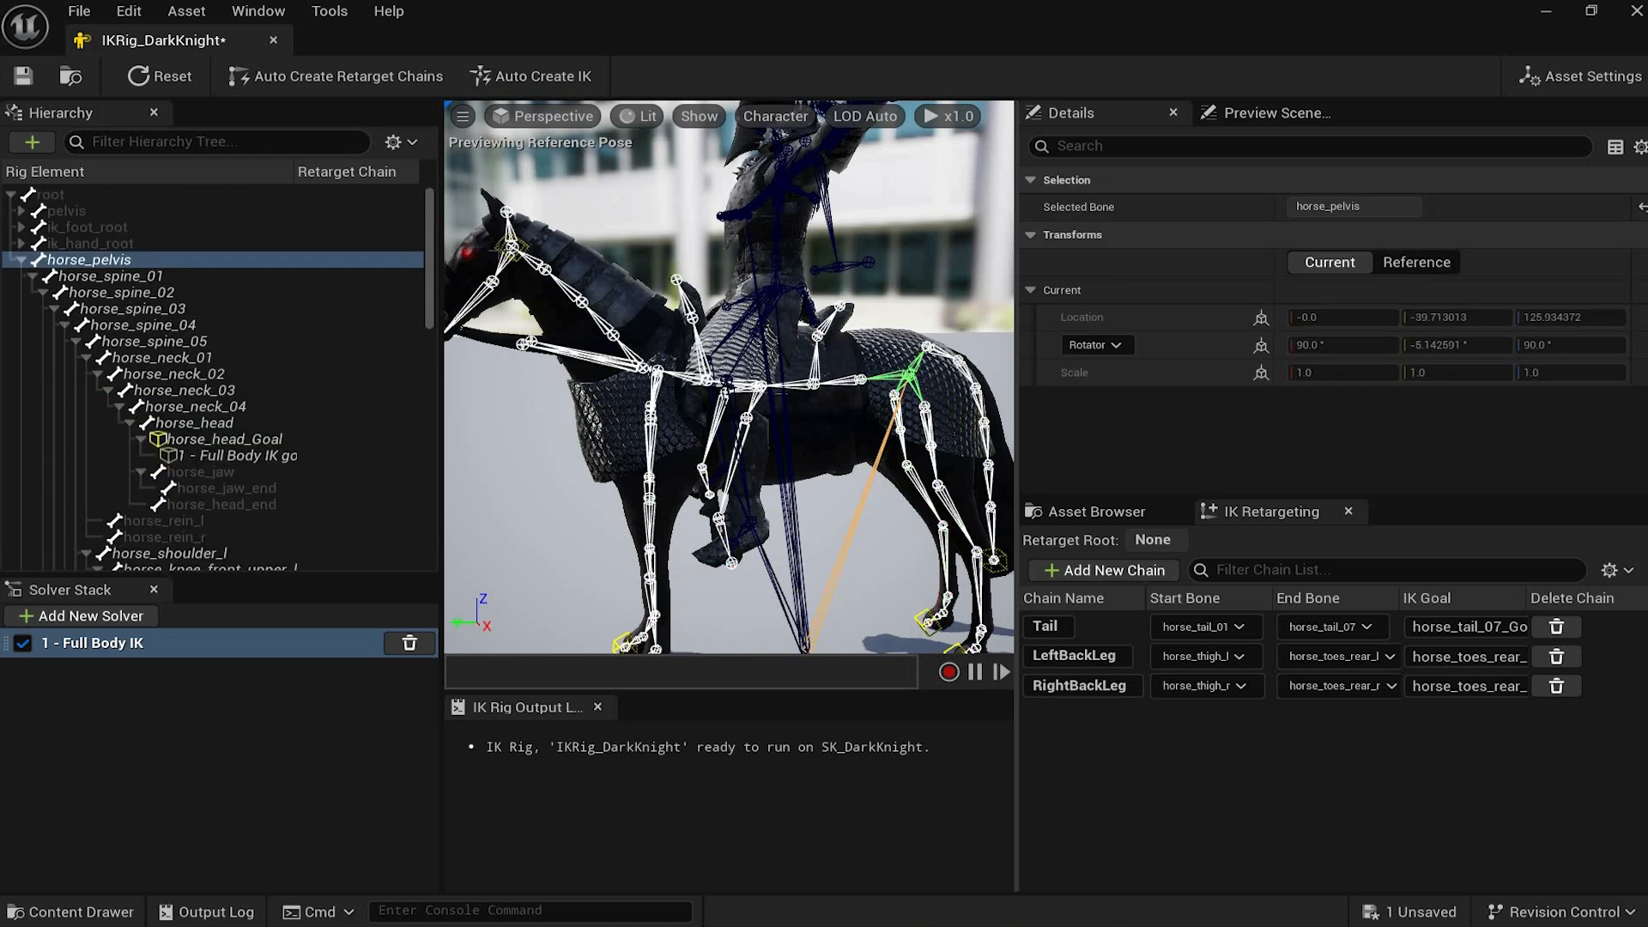
click(109, 264)
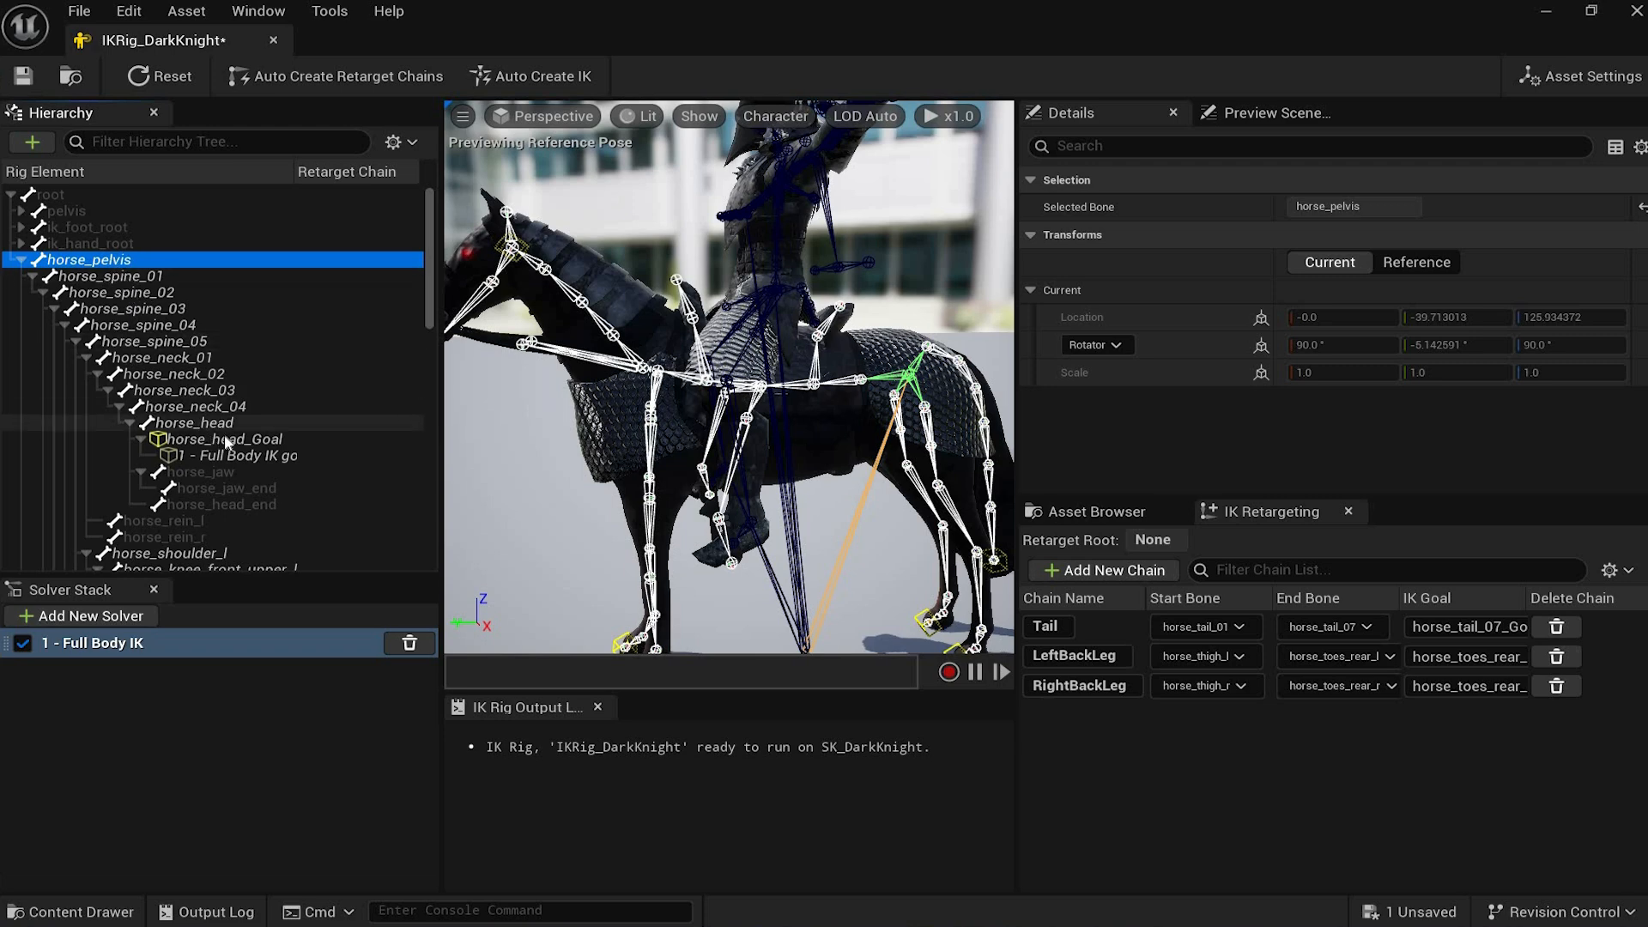
click(206, 423)
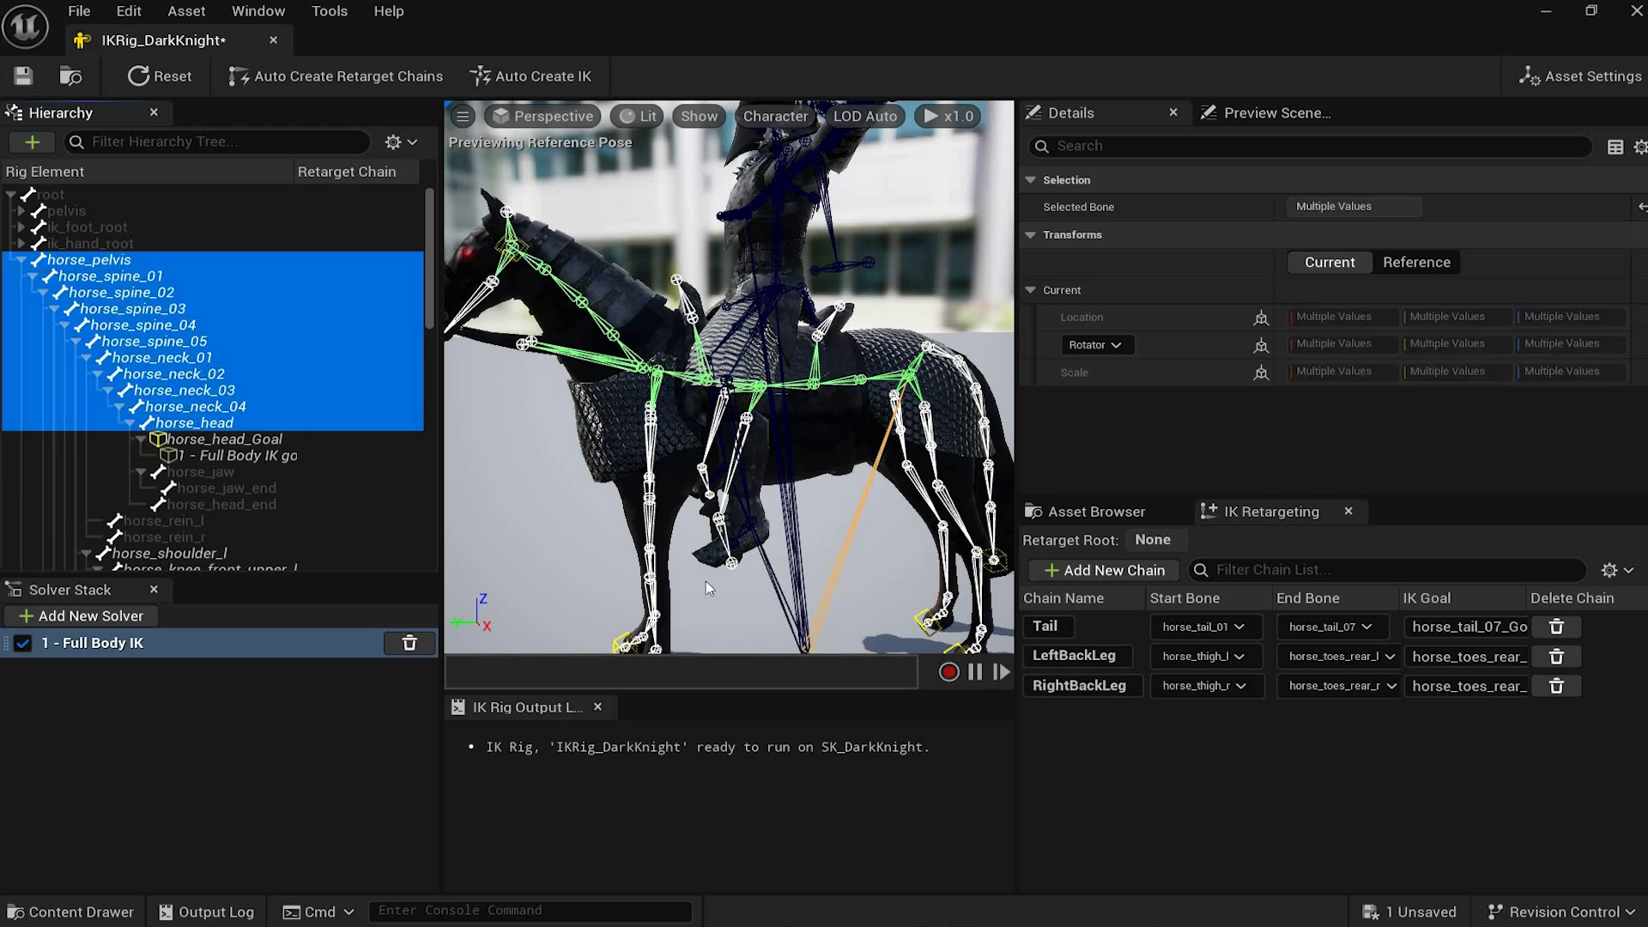
right_click(230, 416)
click(343, 800)
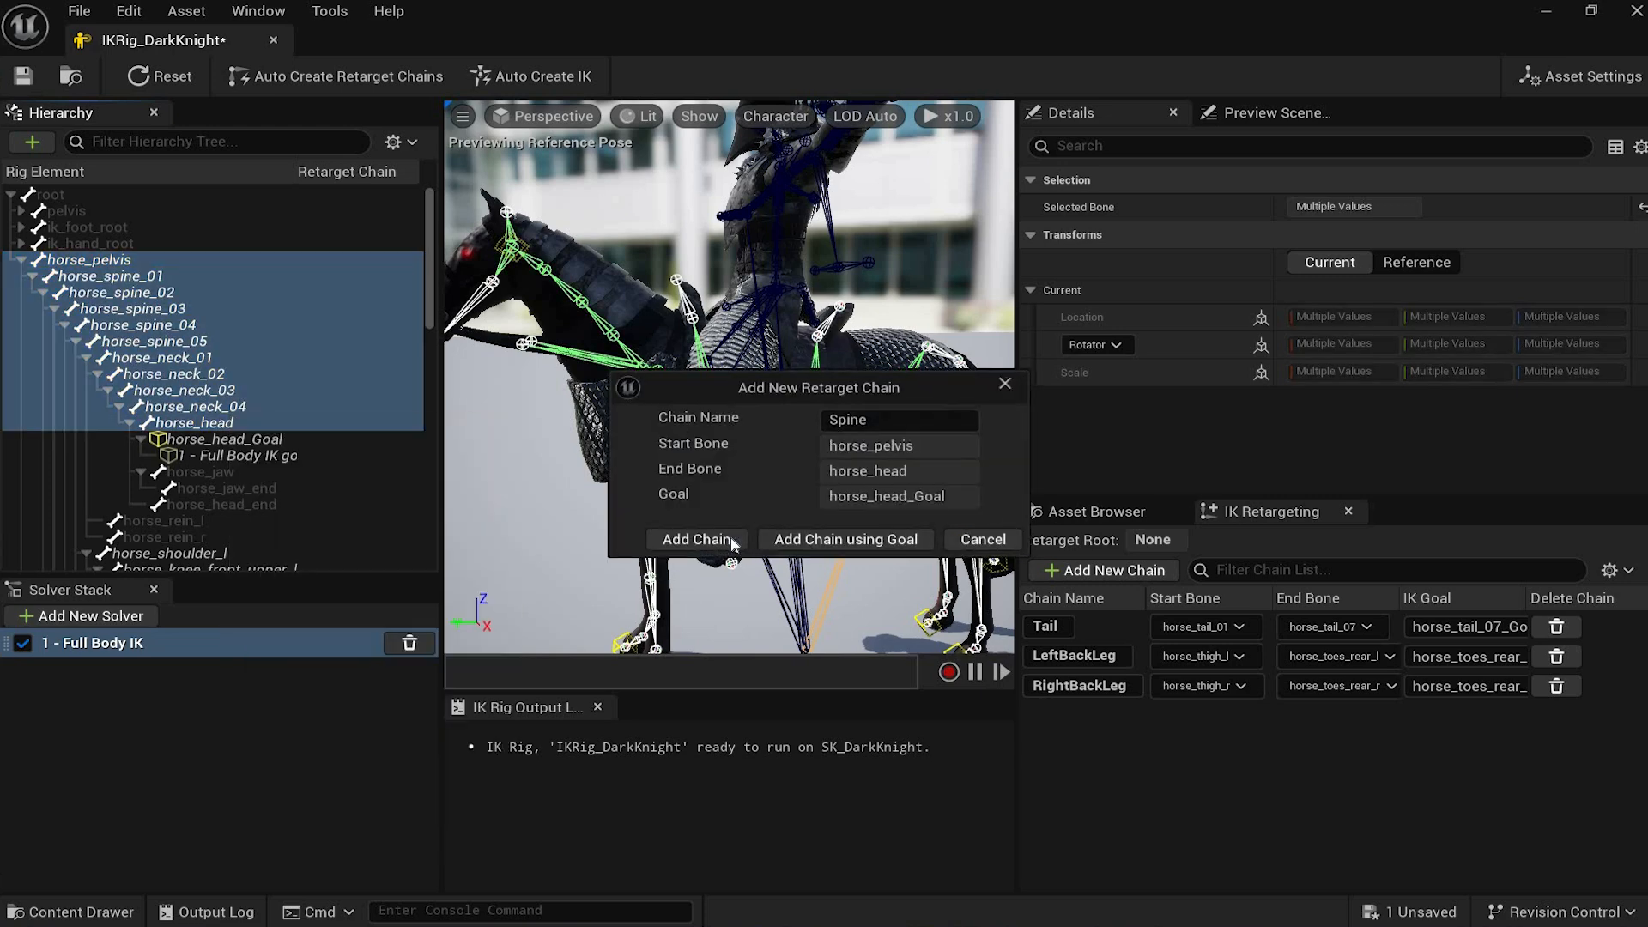
click(731, 544)
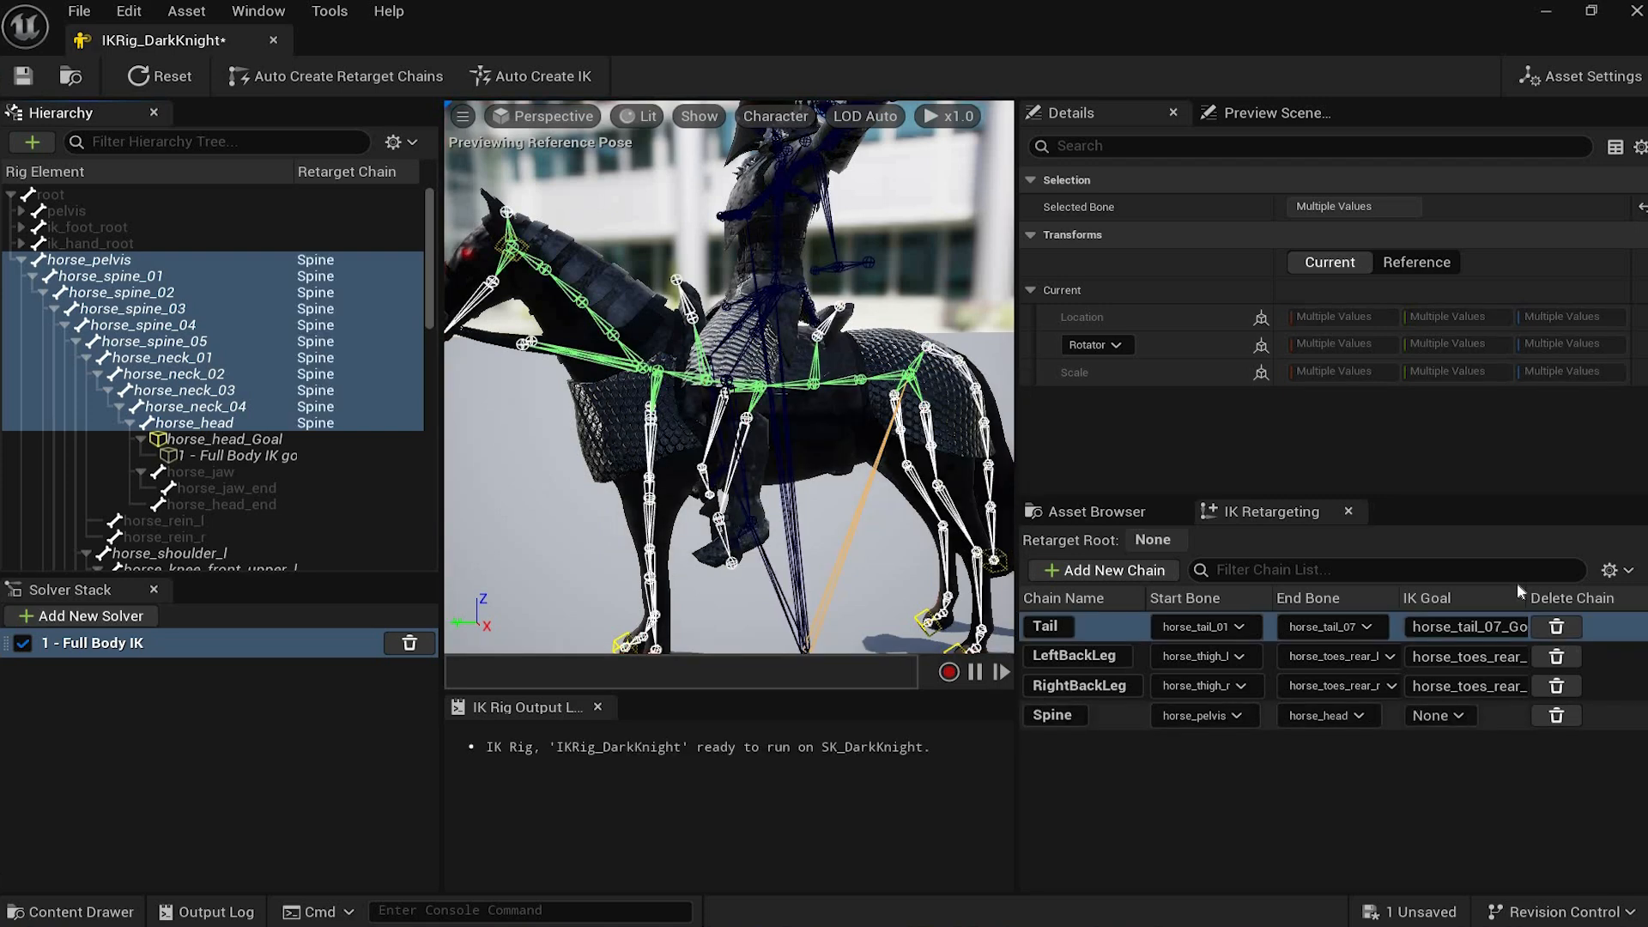
click(1464, 713)
click(1478, 582)
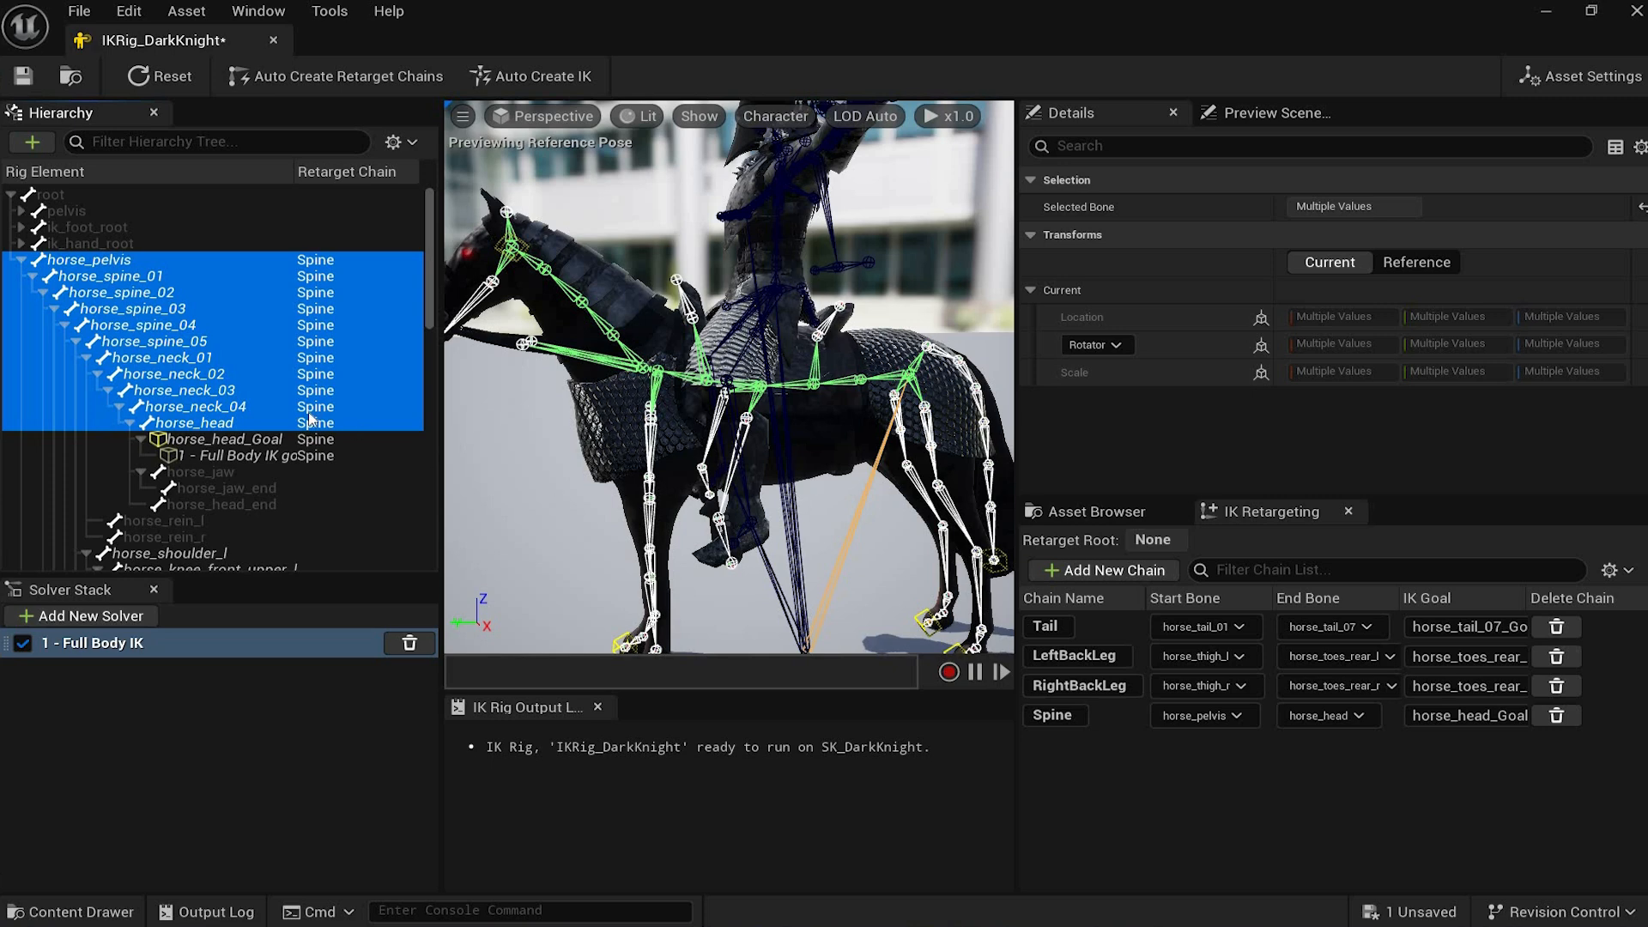
Step: Add a retarget chain named LeftLeg from horse_shoulder_l to horse_toes_front_l using the front left toe's IK goal
scroll(575, 416, down, 3)
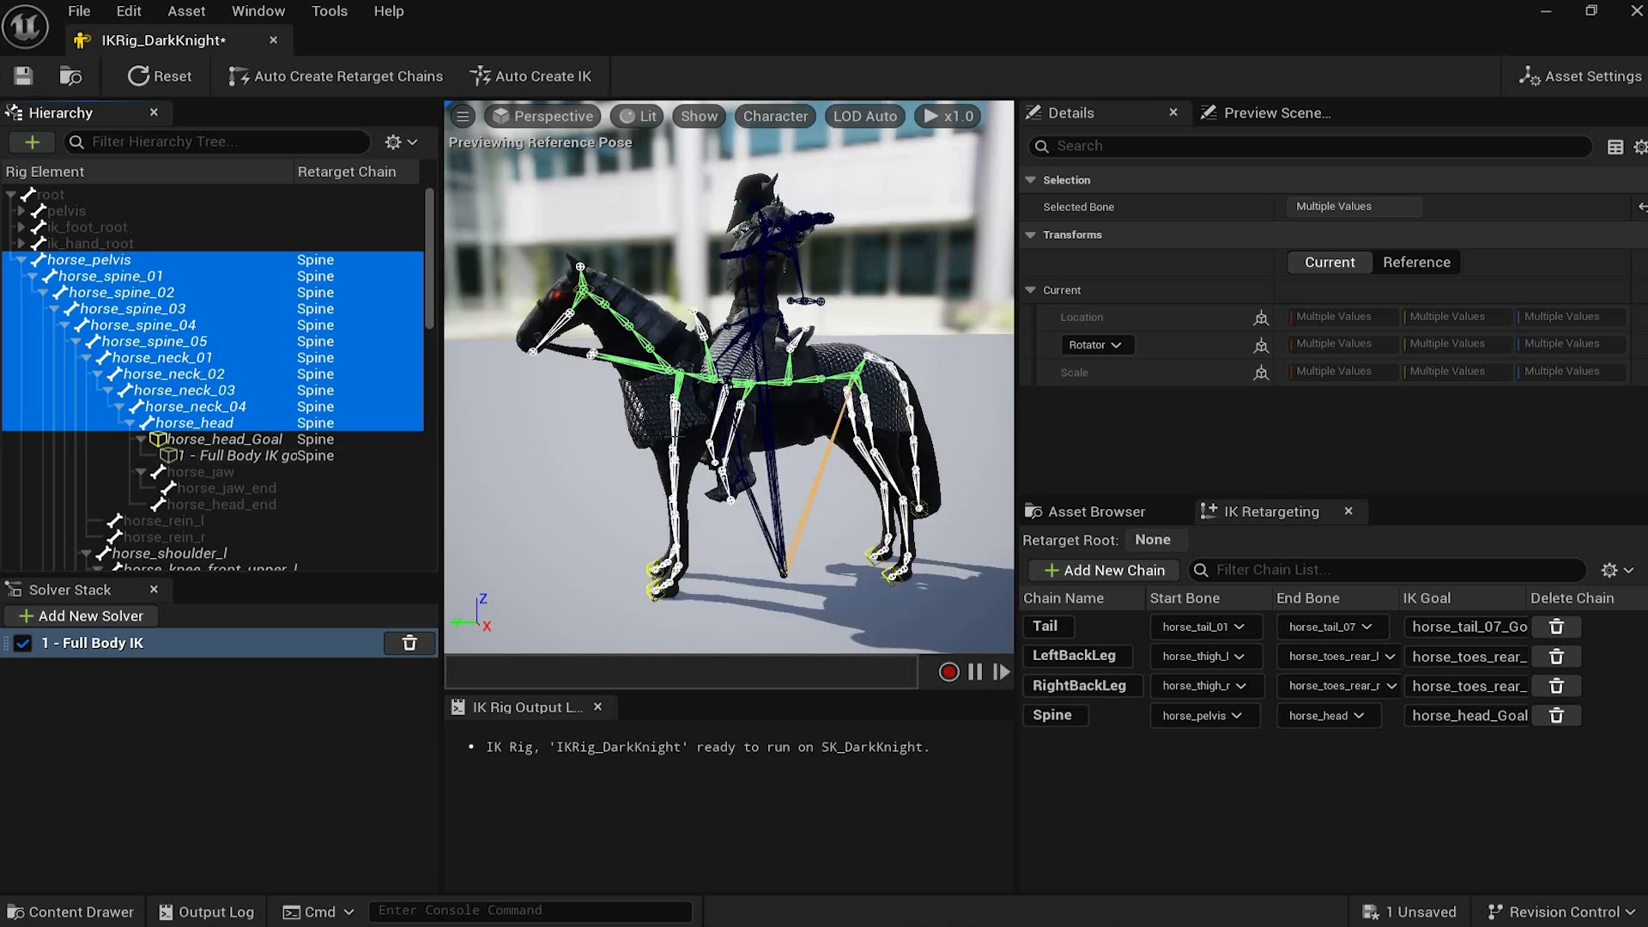
scroll(290, 473, down, 1)
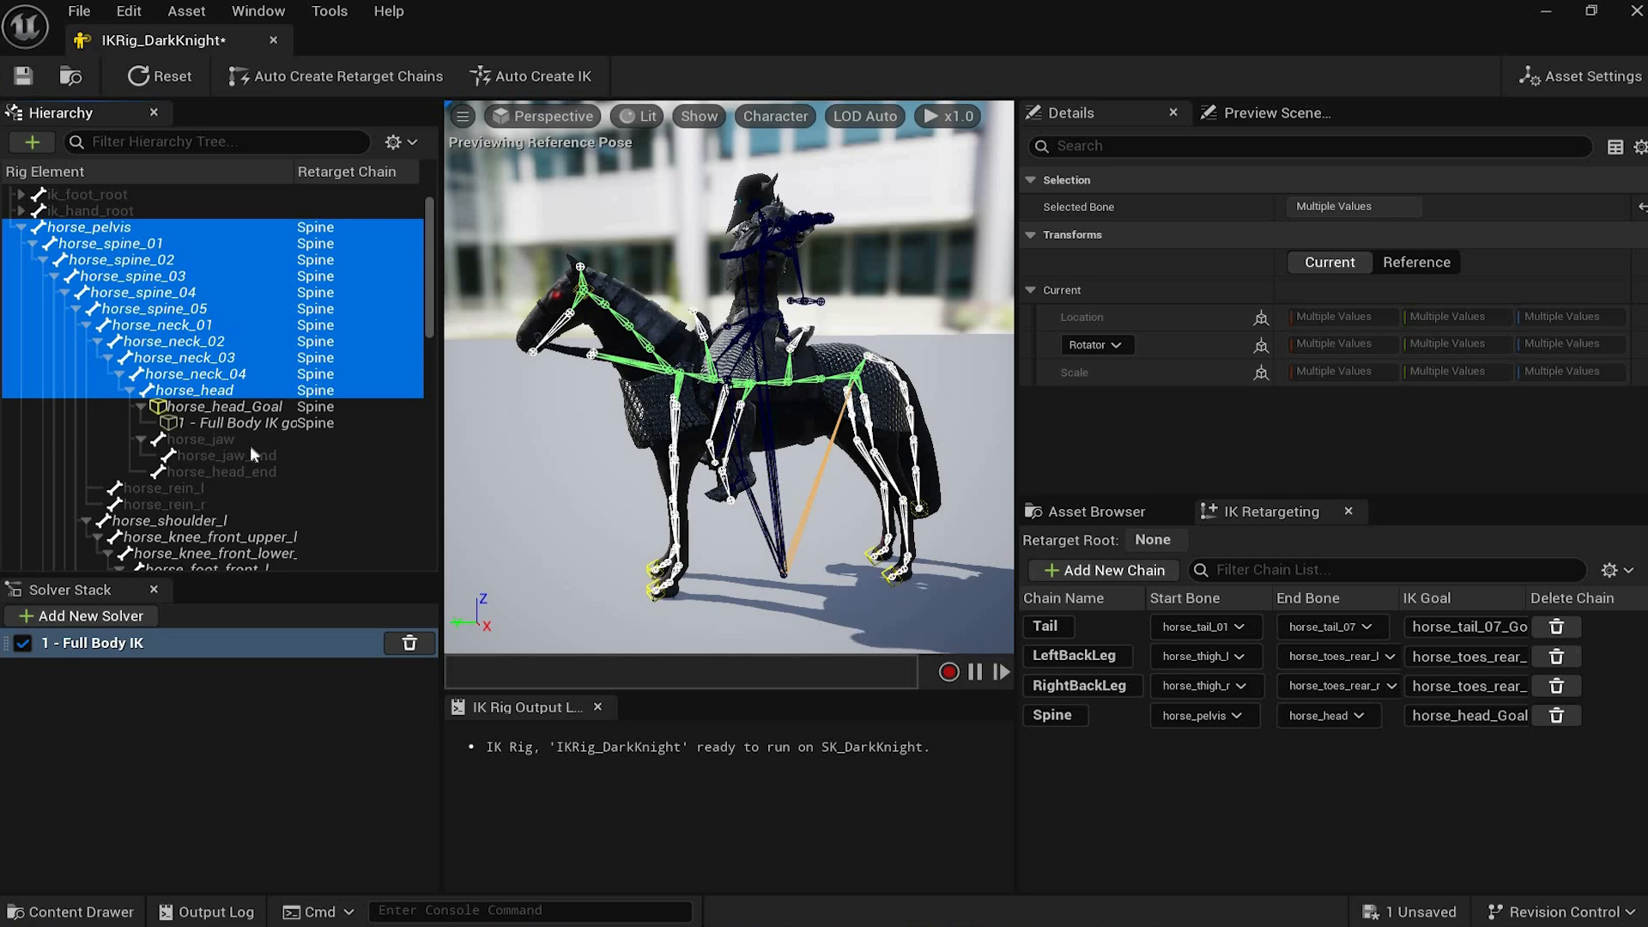
click(257, 520)
scroll(214, 425, down, 1)
scroll(215, 424, down, 3)
click(258, 504)
click(172, 390)
shift+click(240, 504)
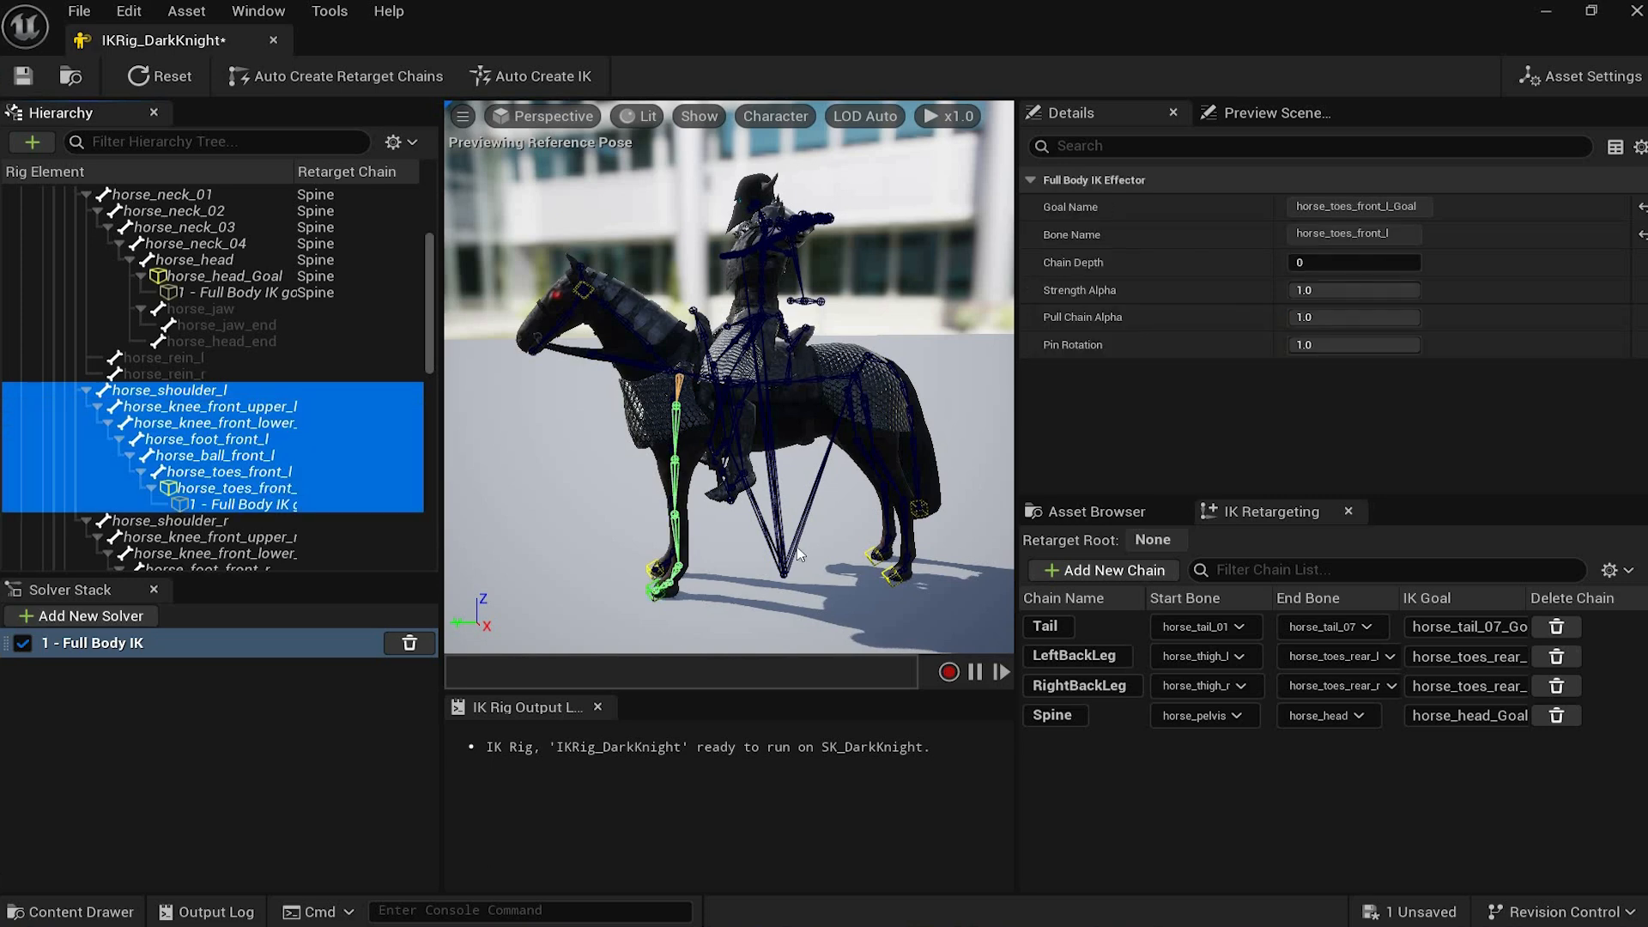
right_click(291, 472)
click(377, 857)
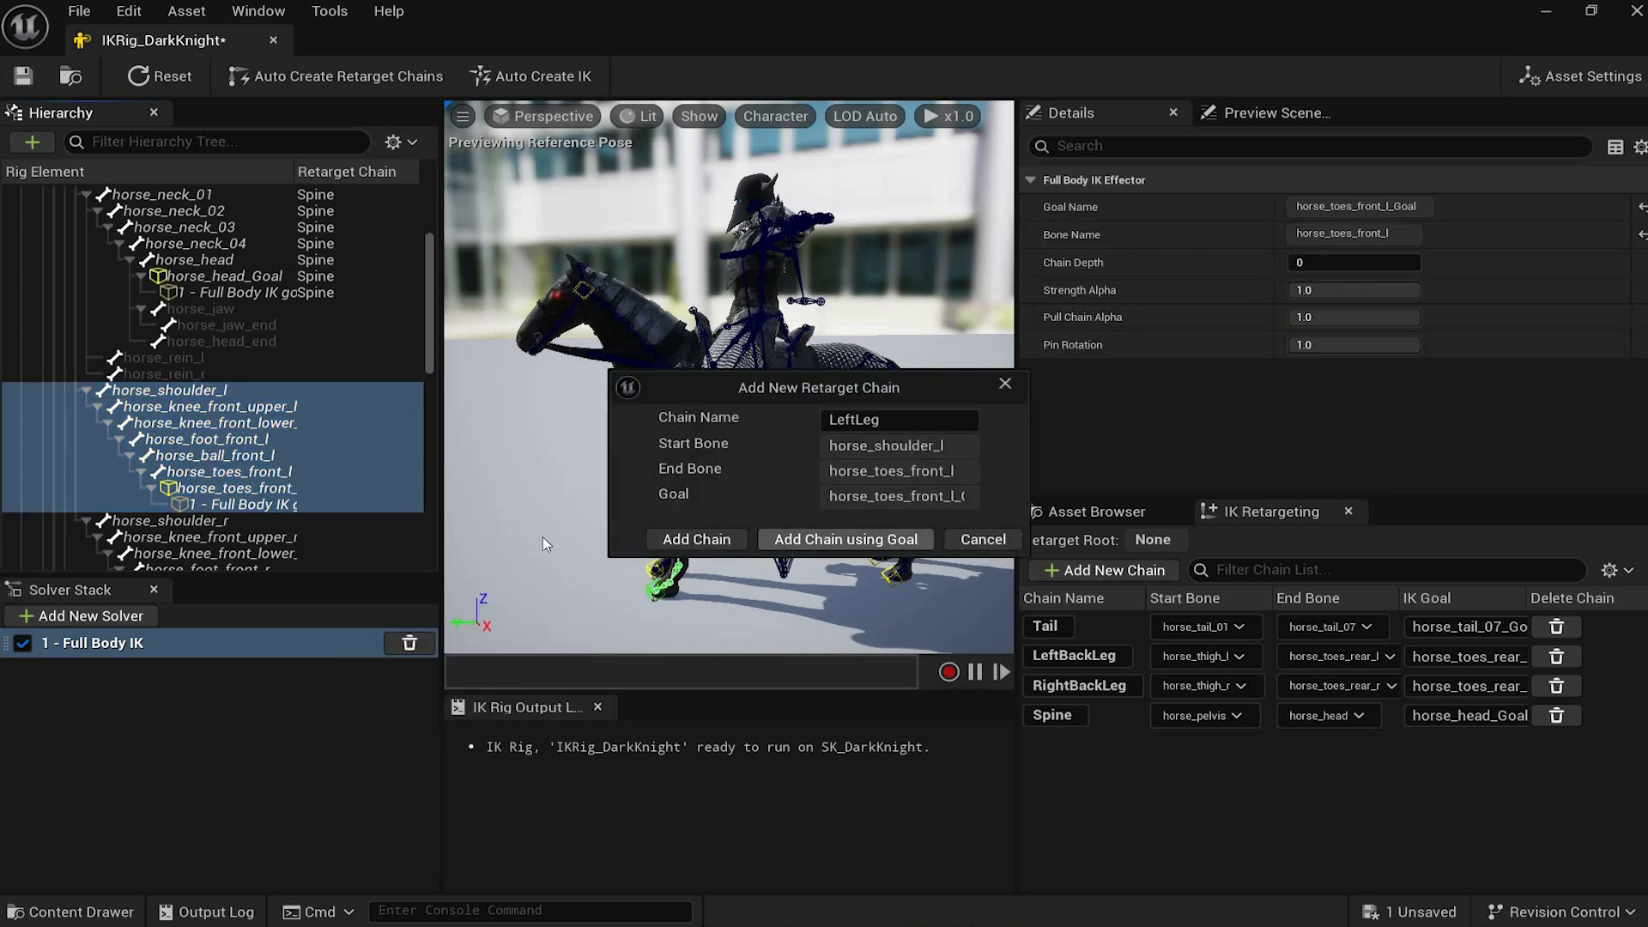
click(846, 539)
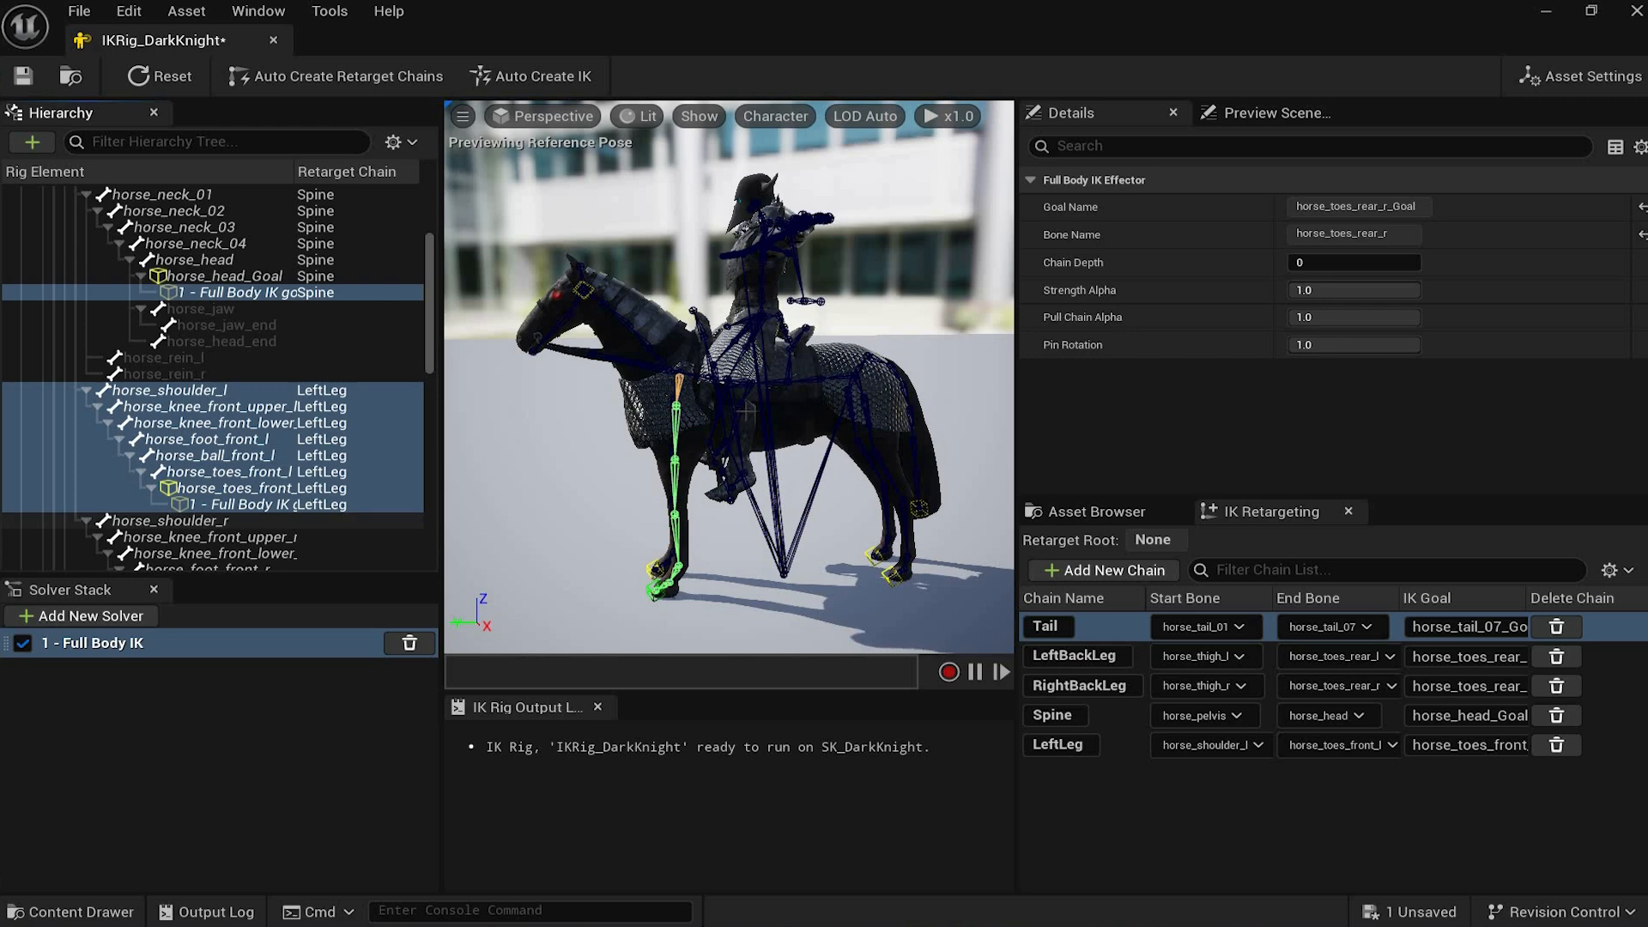
Step: Select the horse's front right shoulder bone, horse_shoulder_r, on the model
alt+drag(739, 426, 970, 424)
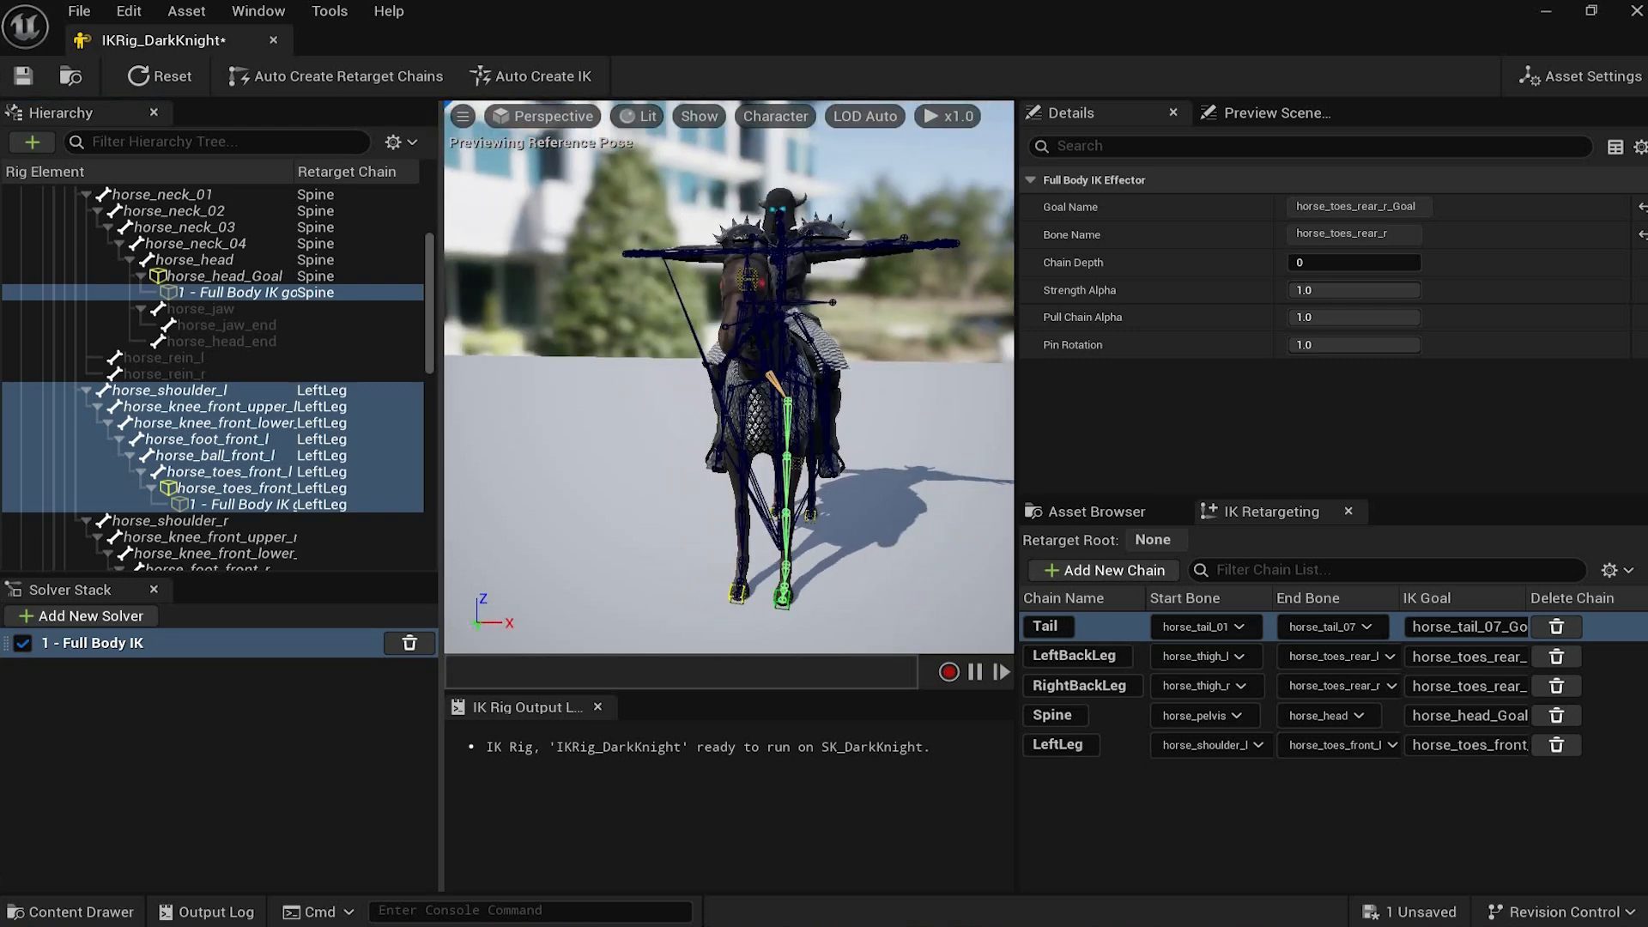
click(864, 427)
scroll(864, 426, up, 5)
alt+drag(864, 426, 893, 386)
scroll(692, 376, down, 4)
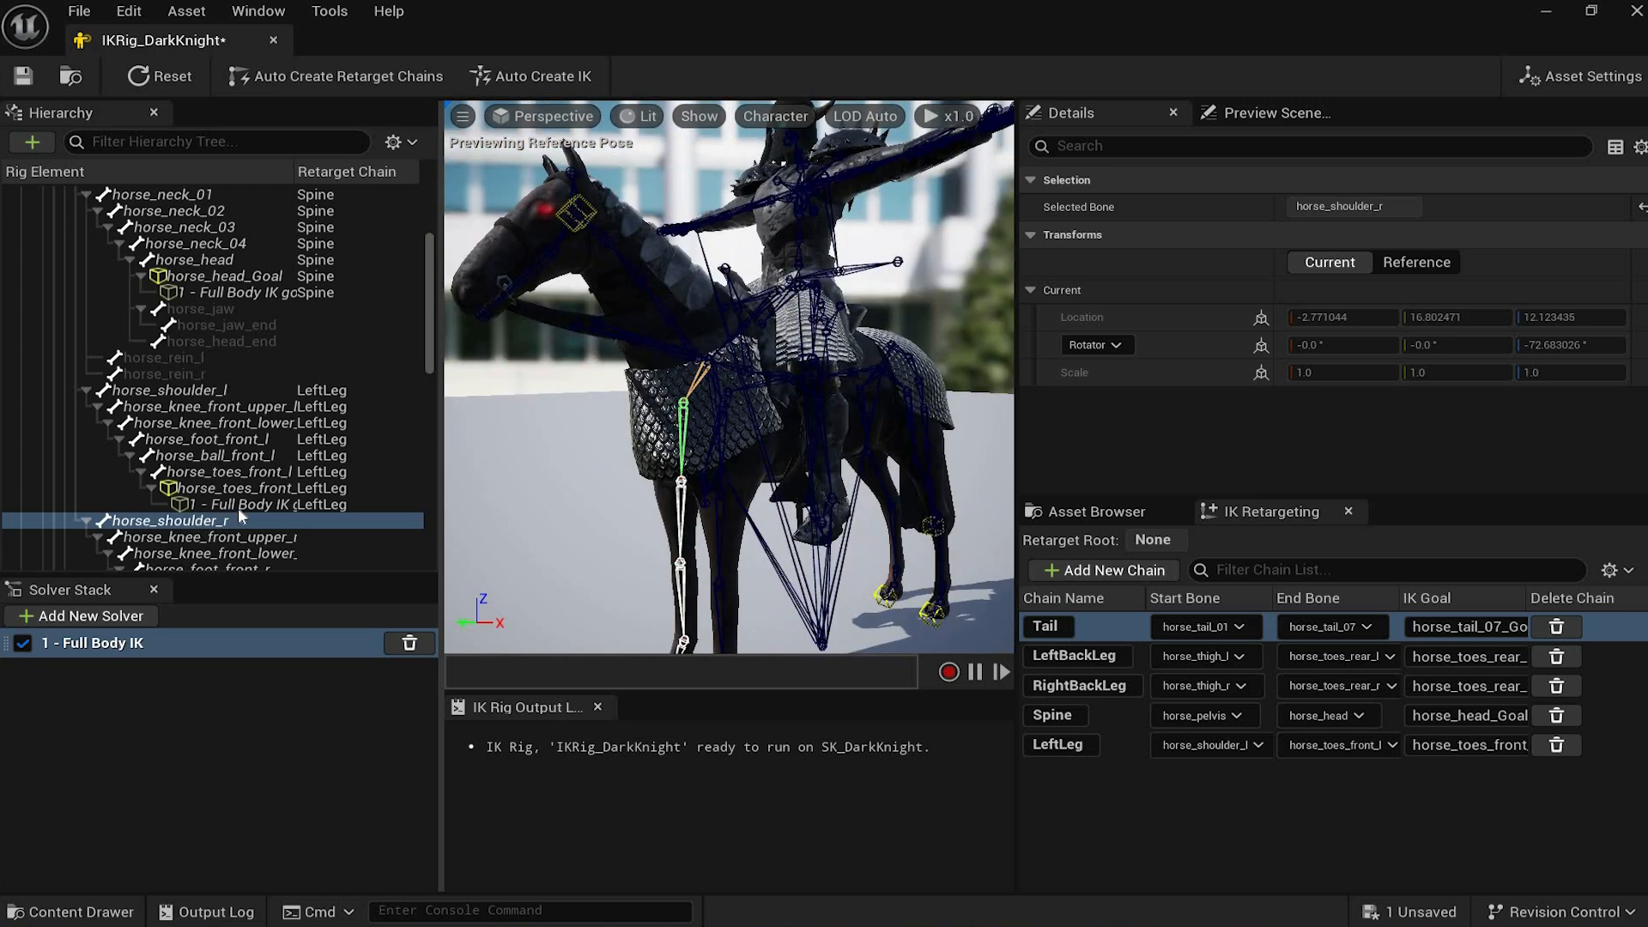
scroll(218, 390, down, 3)
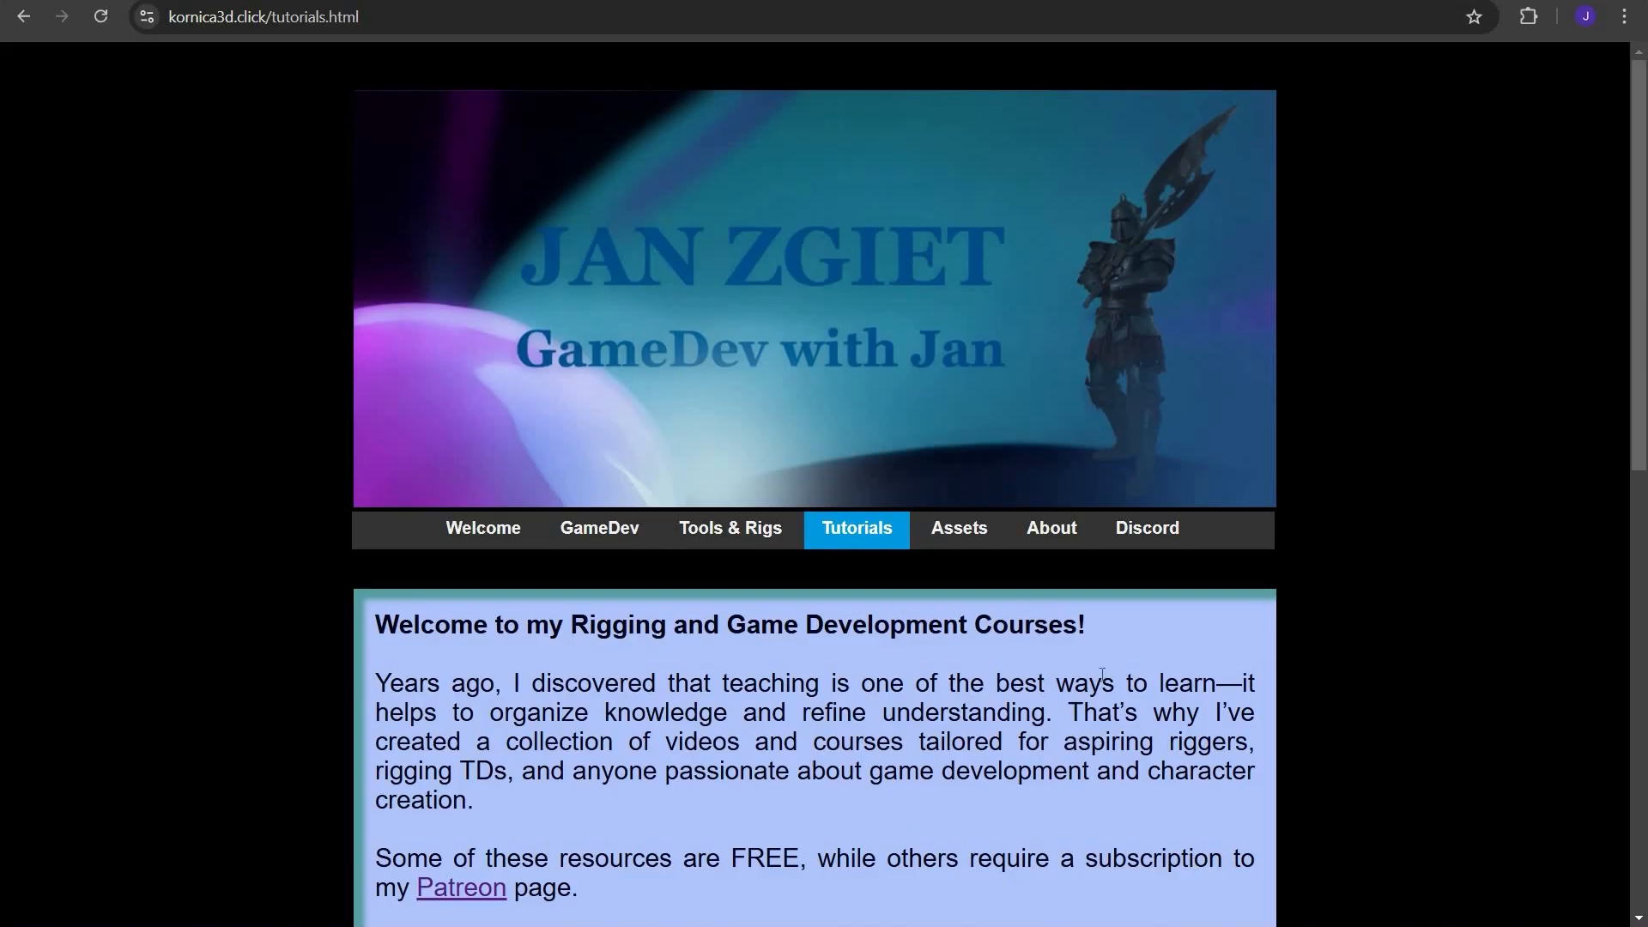
scroll(1133, 666, down, 10)
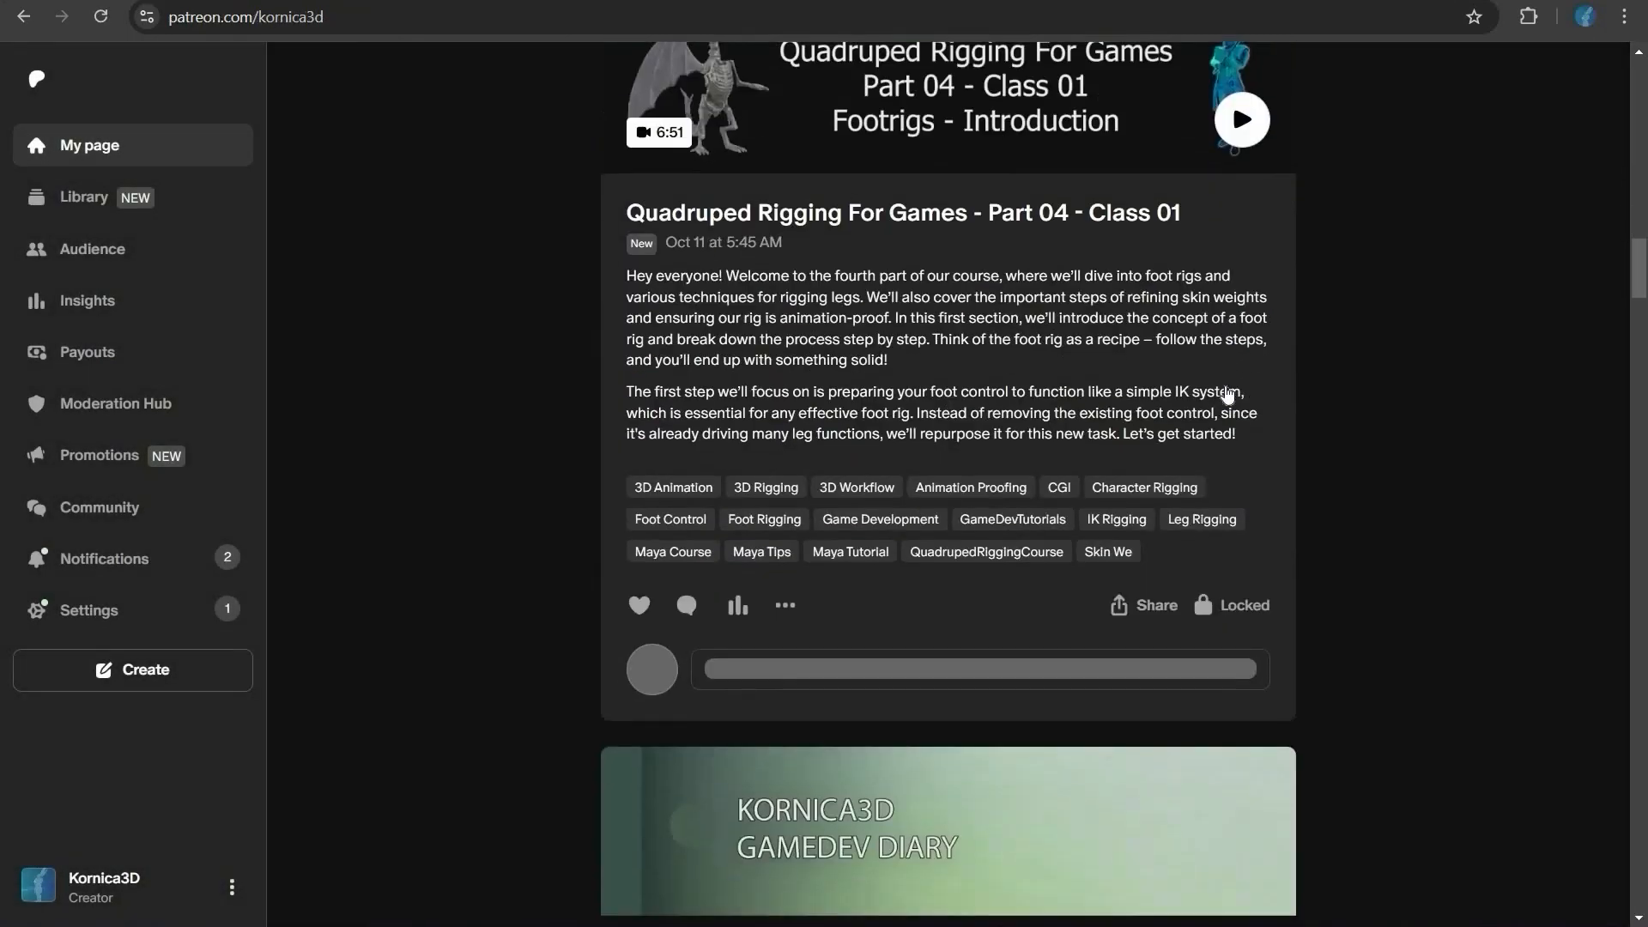
scroll(1202, 590, down, 5)
scroll(1227, 395, down, 15)
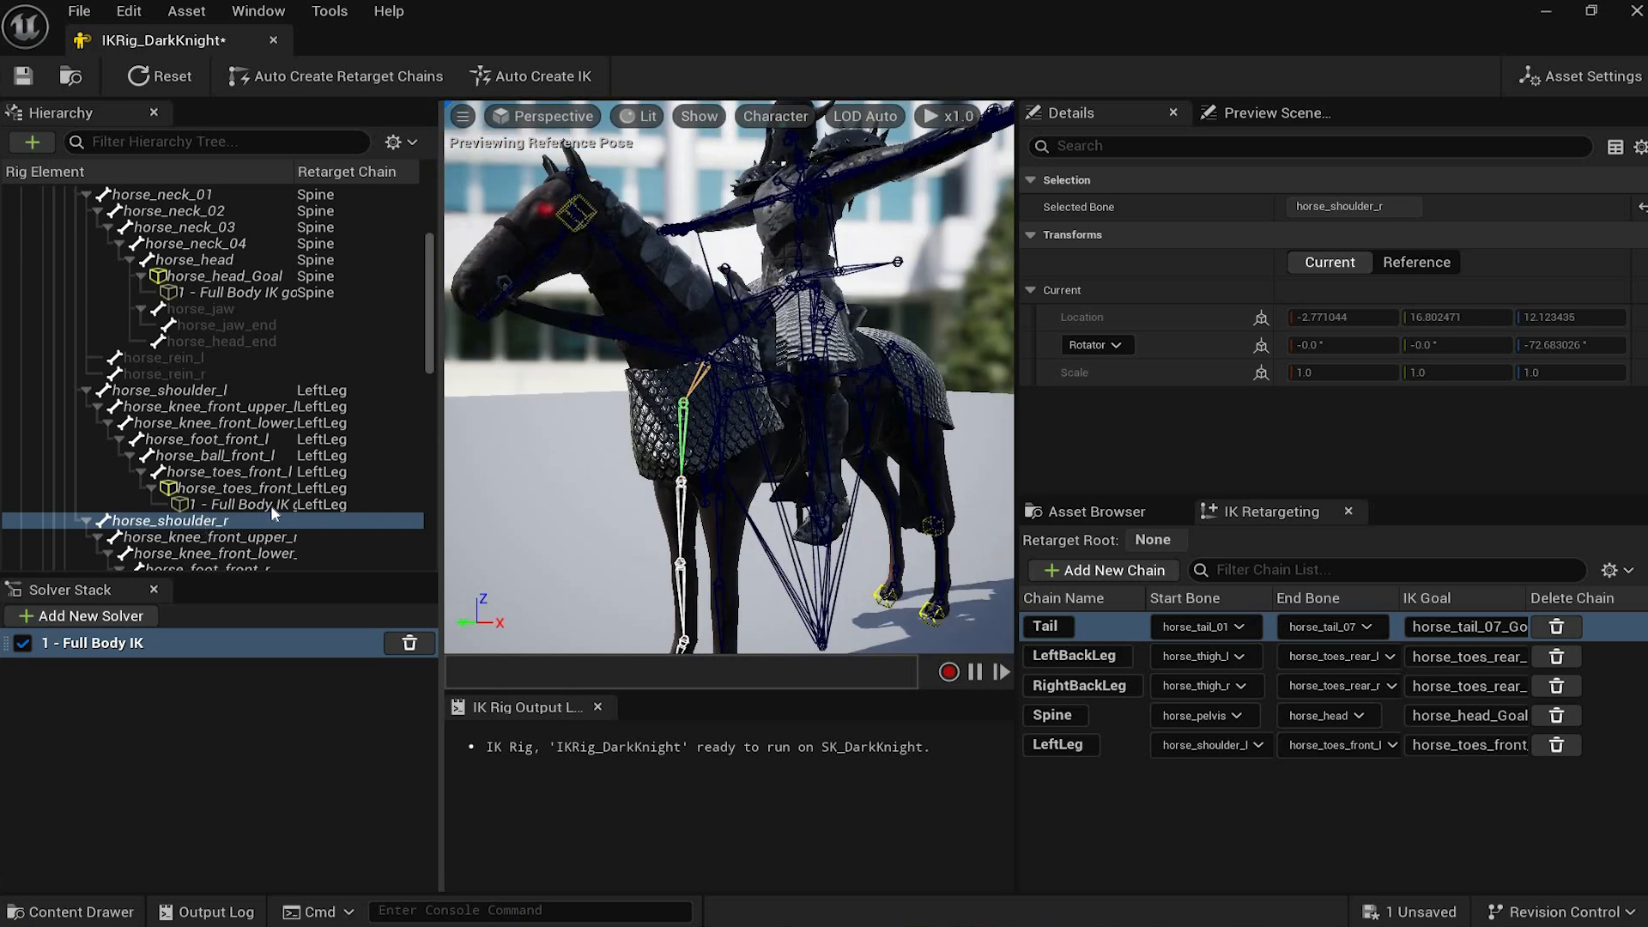
Step: Add a retarget chain named RightLeg from horse_shoulder_r to horse_toes_front_r using the front right toe's IK goal
scroll(270, 513, down, 4)
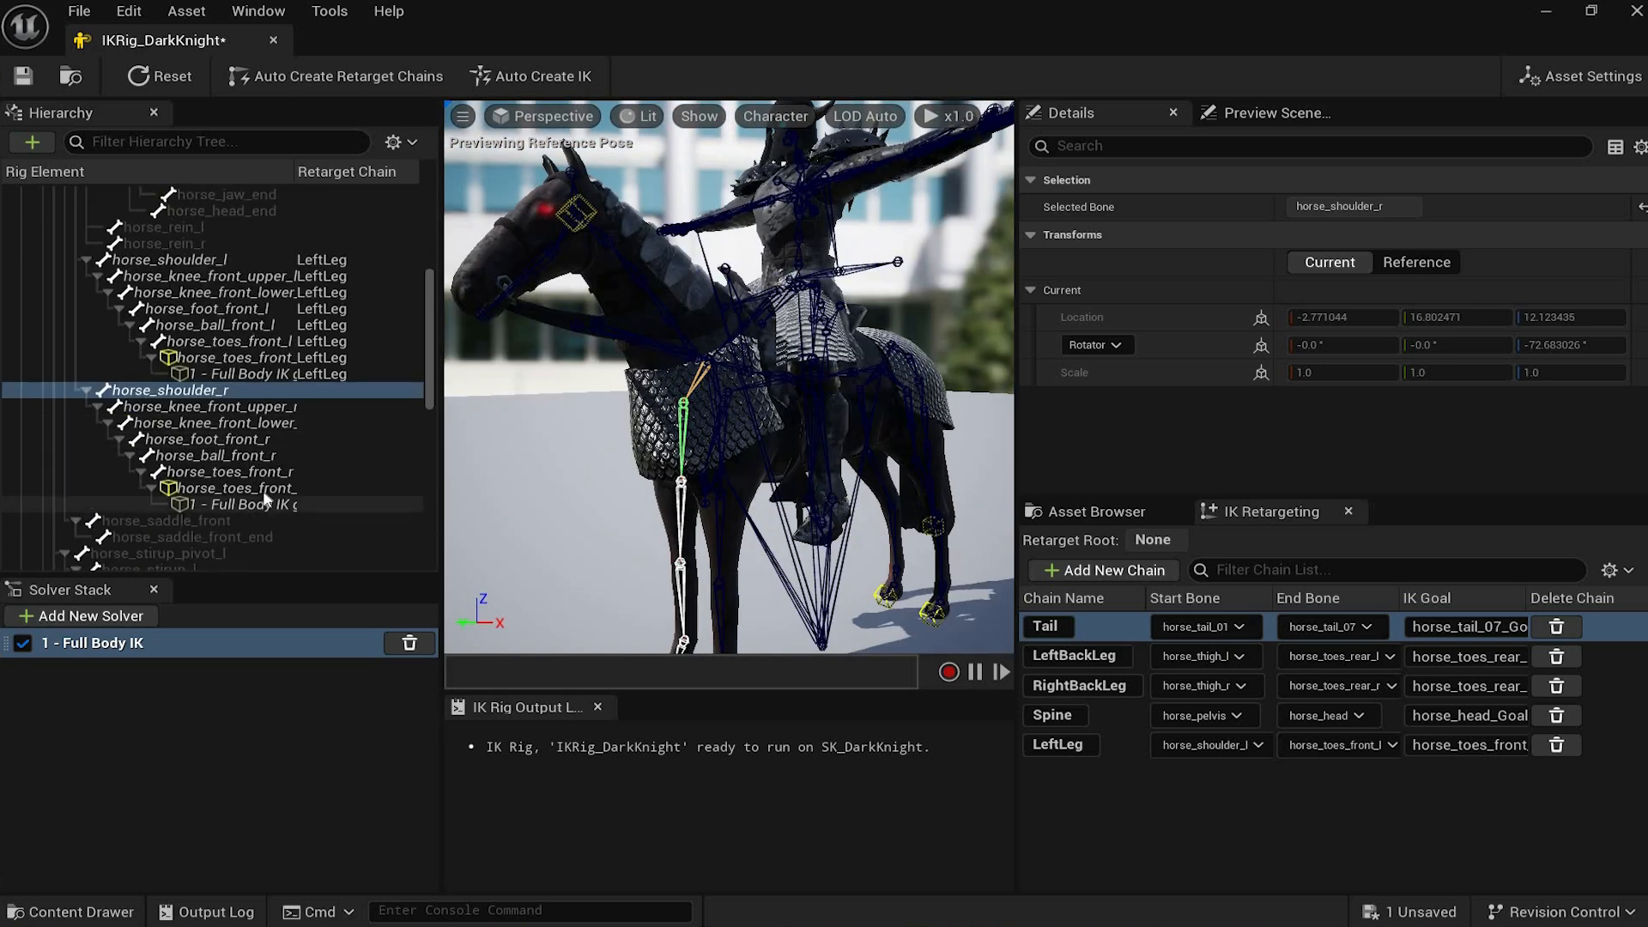
shift+click(264, 502)
click(211, 390)
shift+click(264, 502)
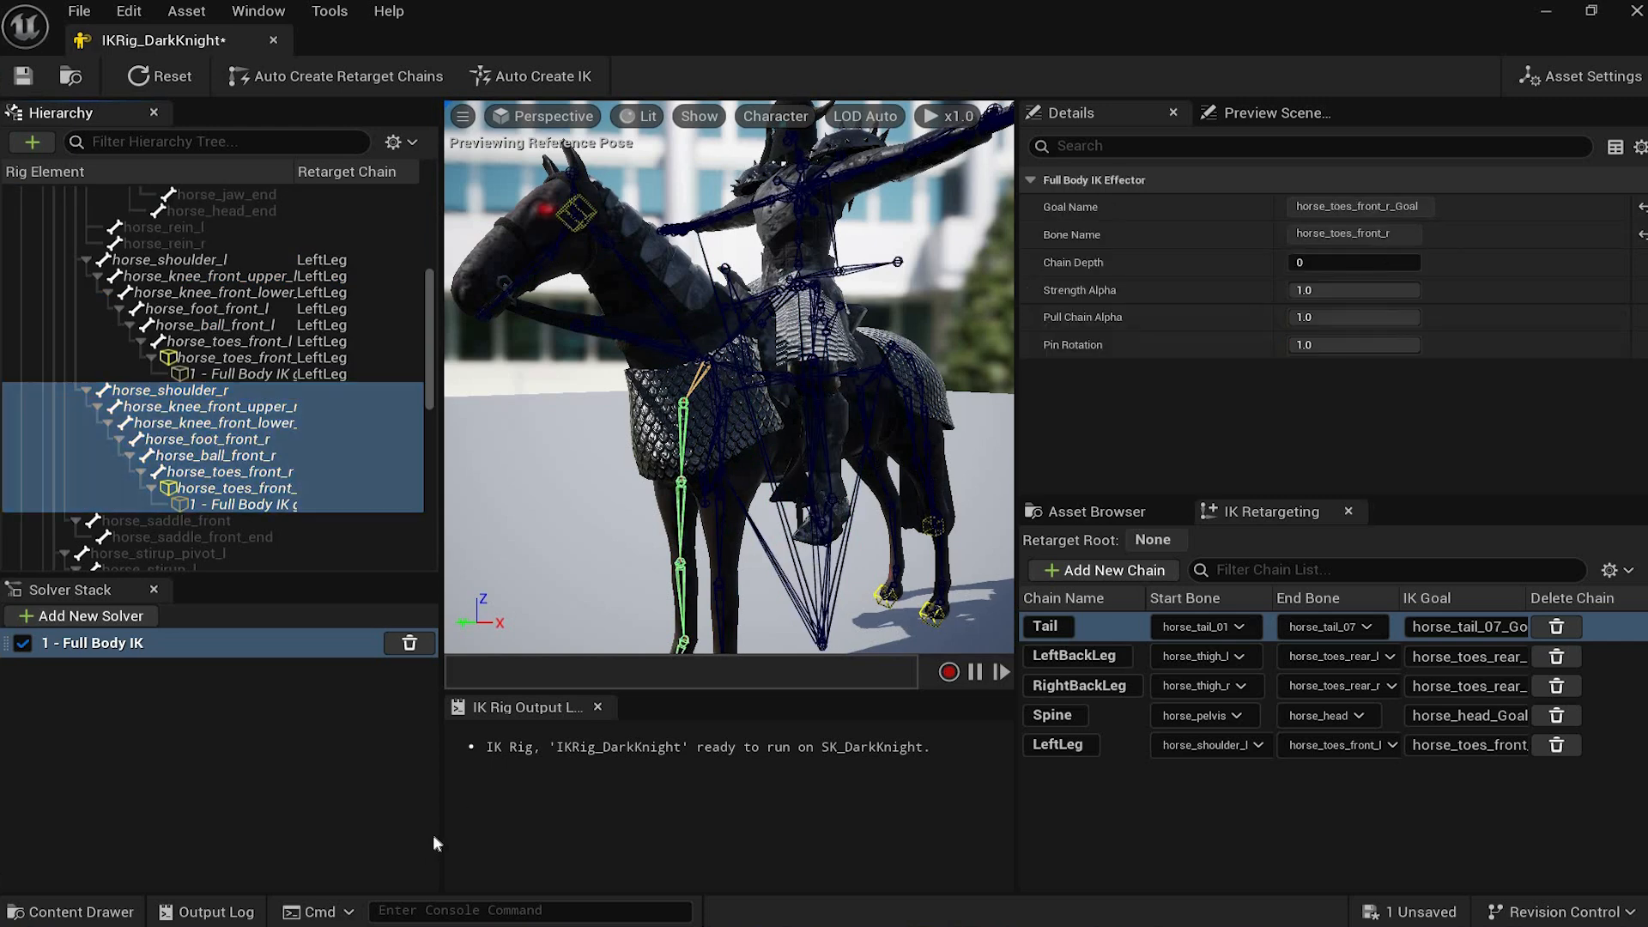
right_click(264, 500)
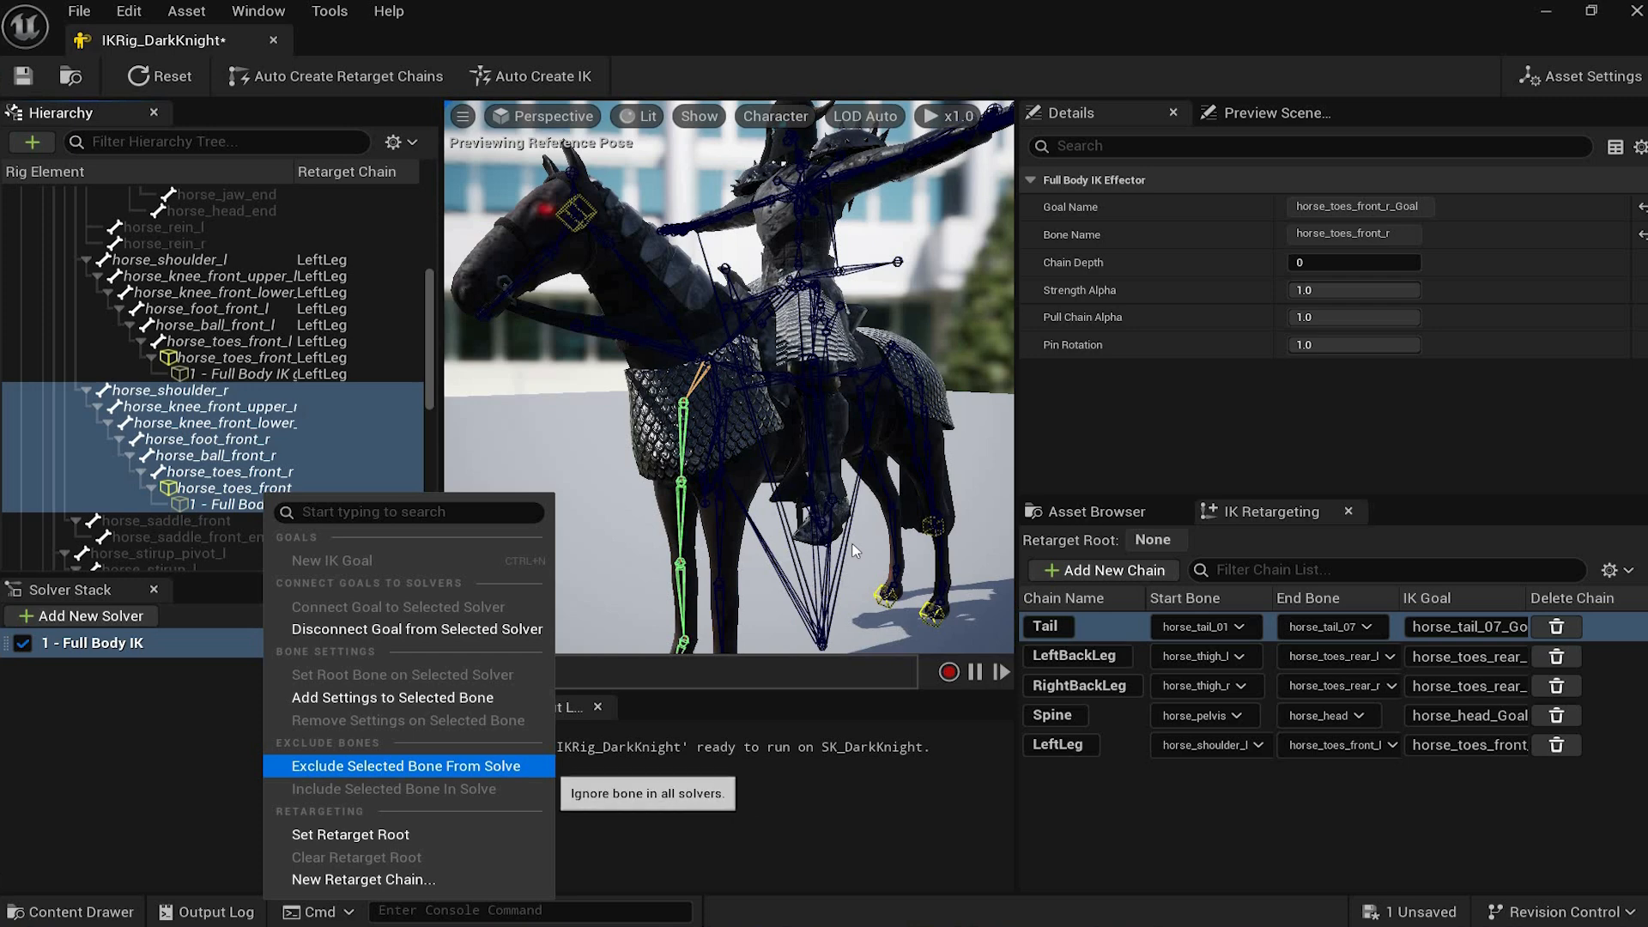
click(412, 879)
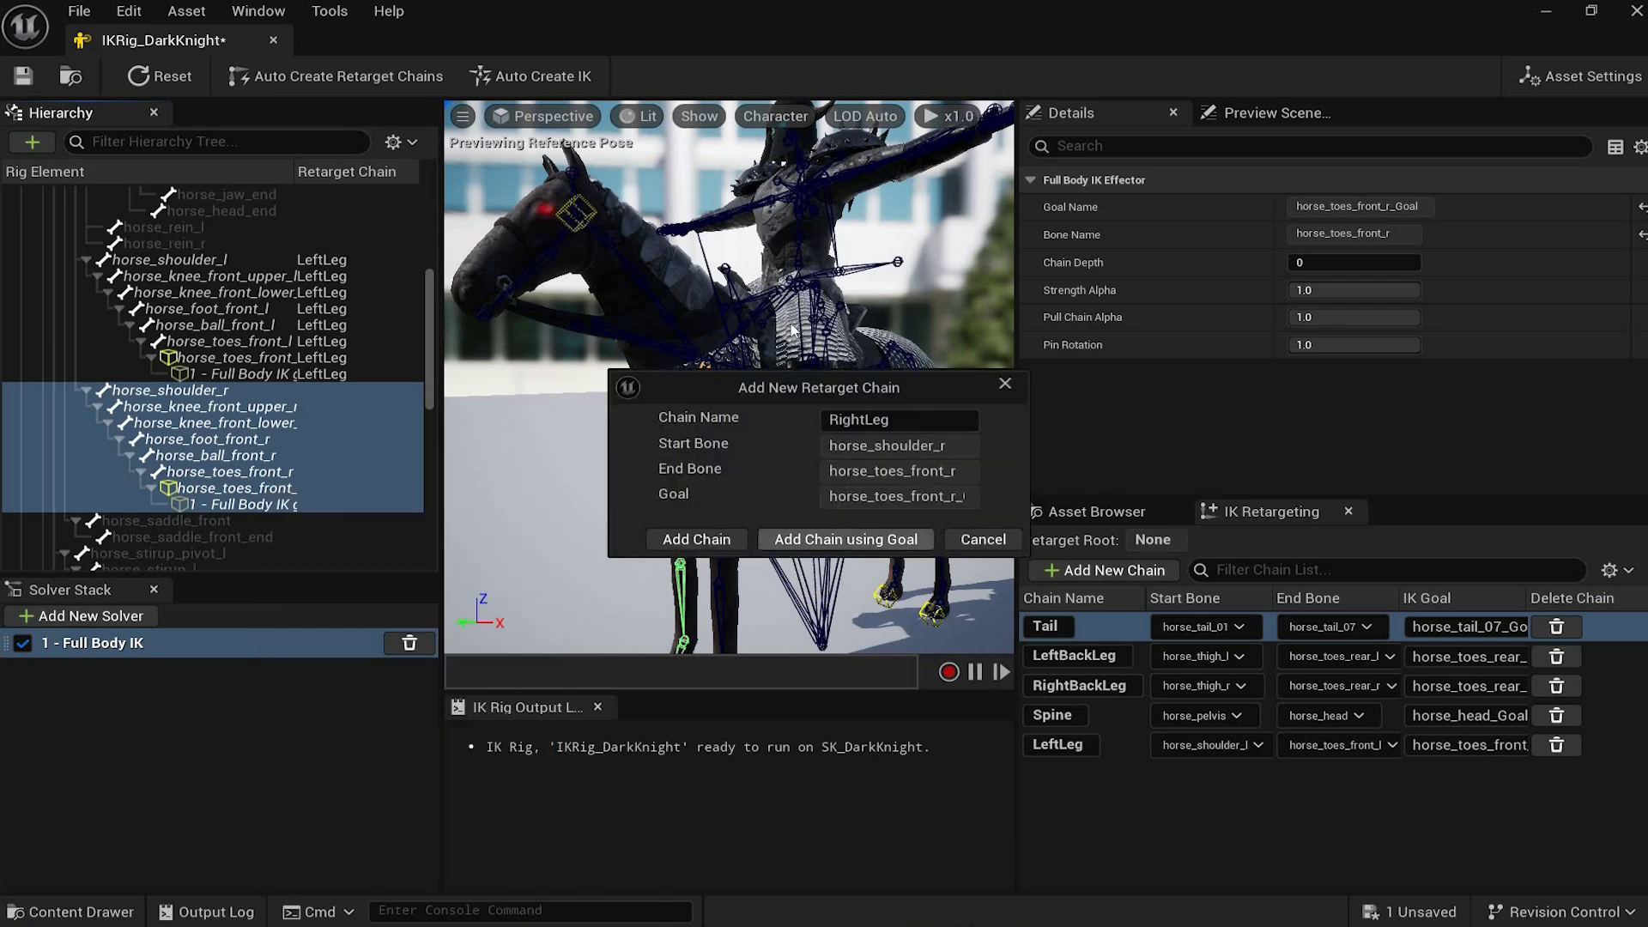
click(846, 539)
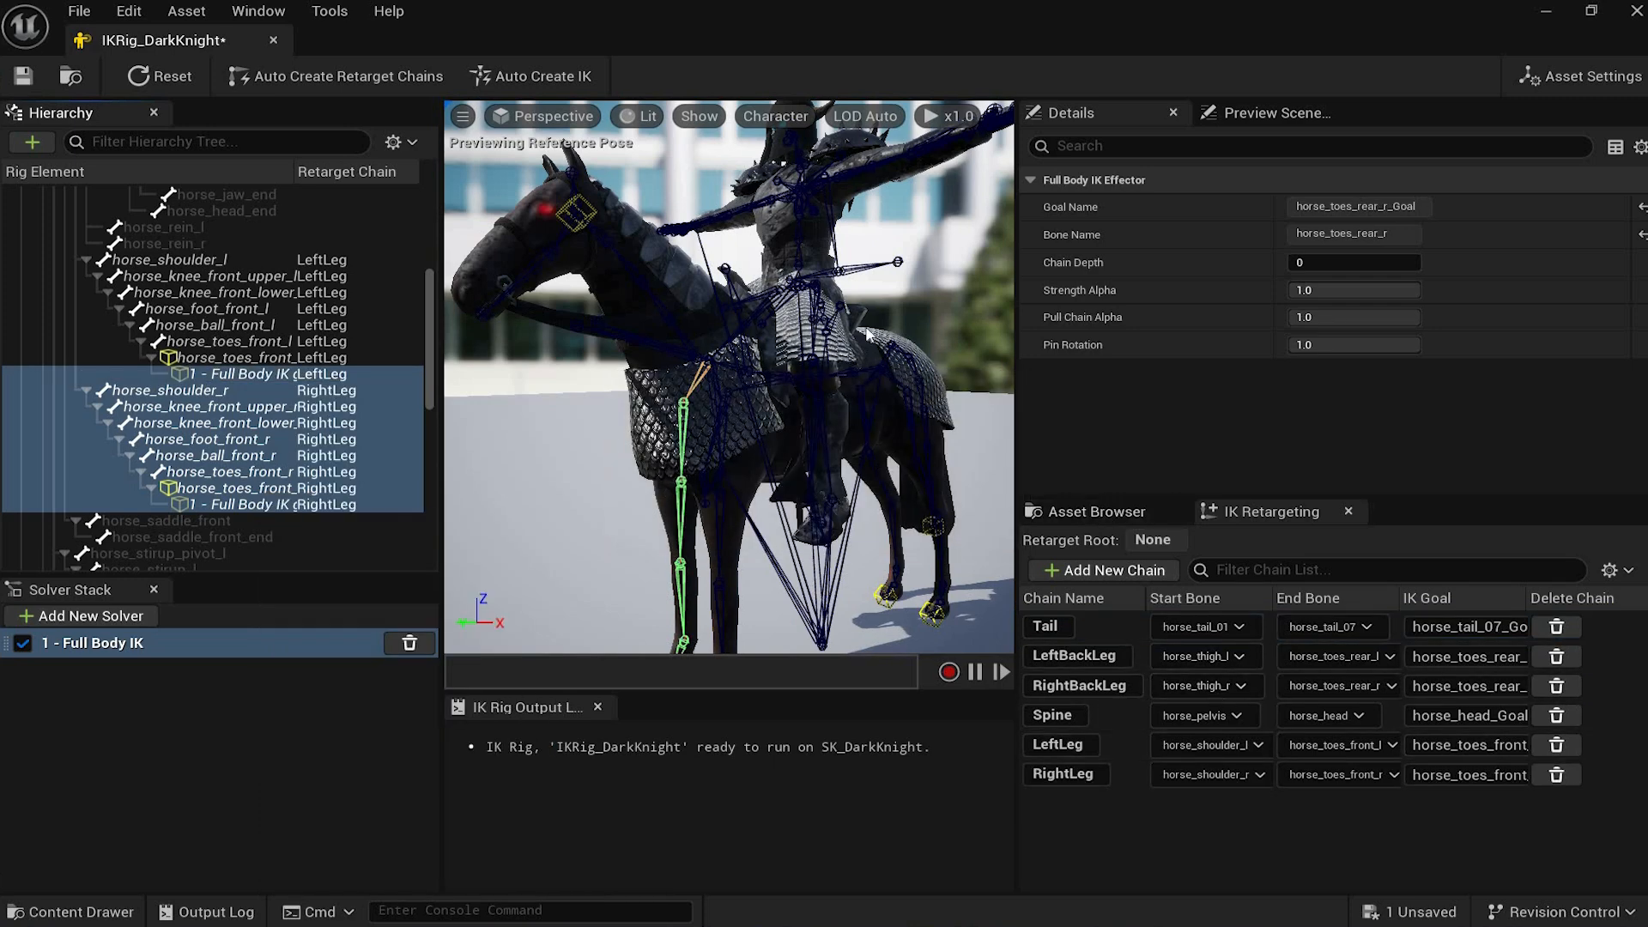
Step: Check the finished chains around the horse and save the IKRig_DarkKnight asset
alt+drag(839, 445, 754, 458)
scroll(822, 409, down, 3)
scroll(822, 409, up, 3)
alt+drag(821, 409, 772, 427)
scroll(768, 426, down, 1)
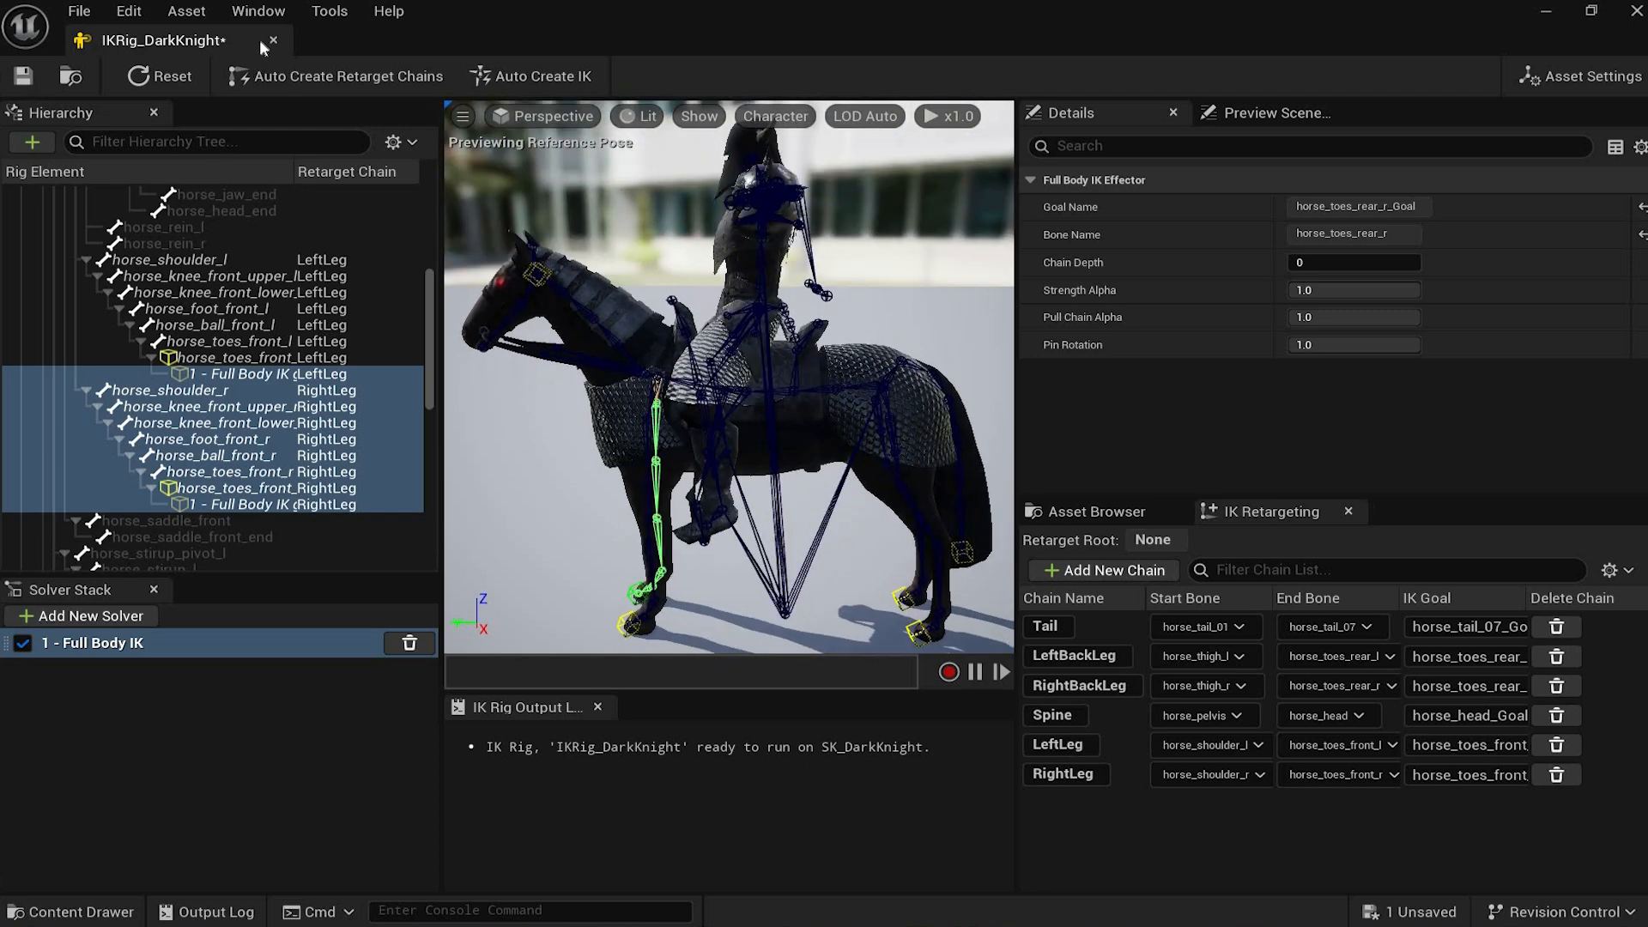
key(ctrl+s)
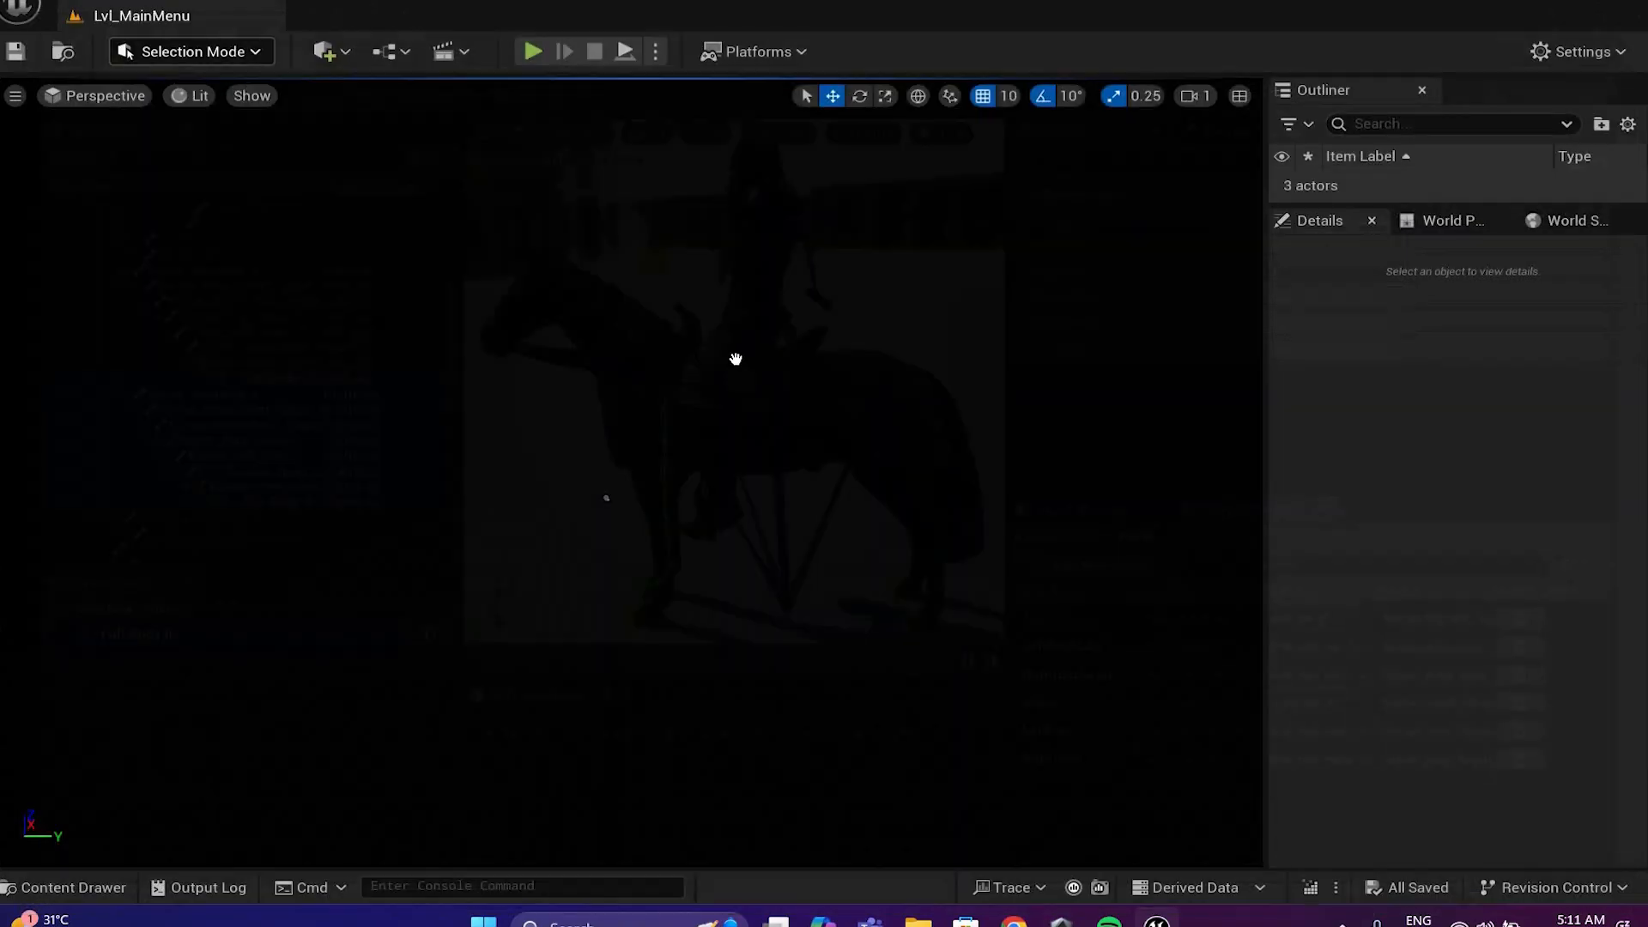
Step: Create an IK Rig asset named IKRig_HorseNew in the HorseNew folder and open it for editing
key(ctrl+space)
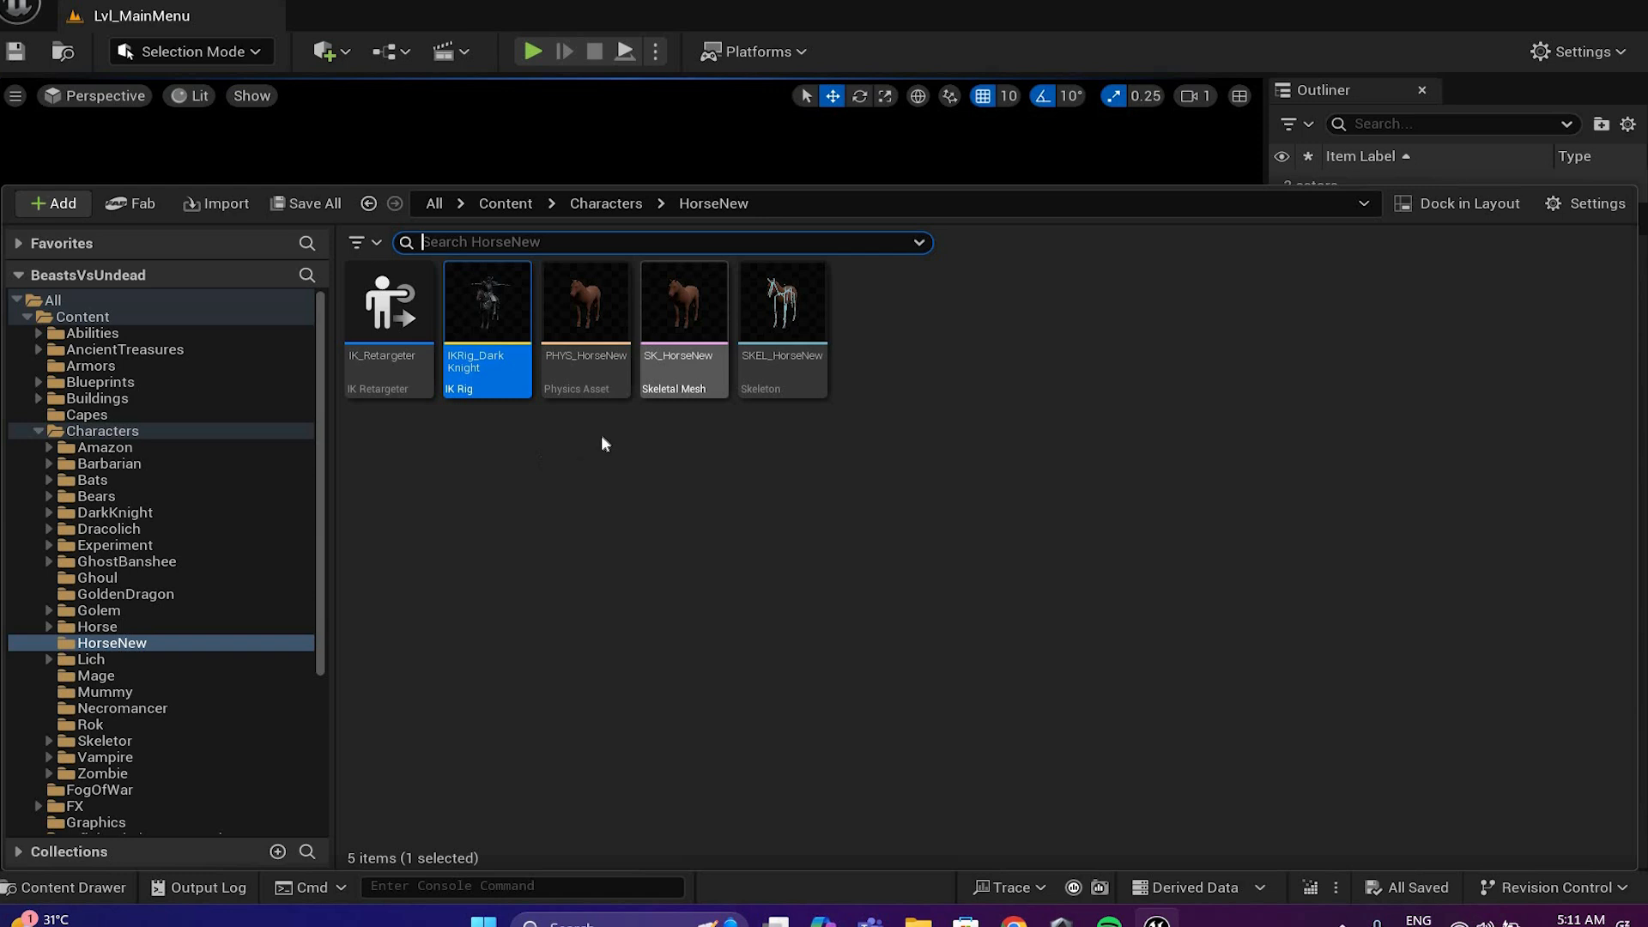
click(782, 866)
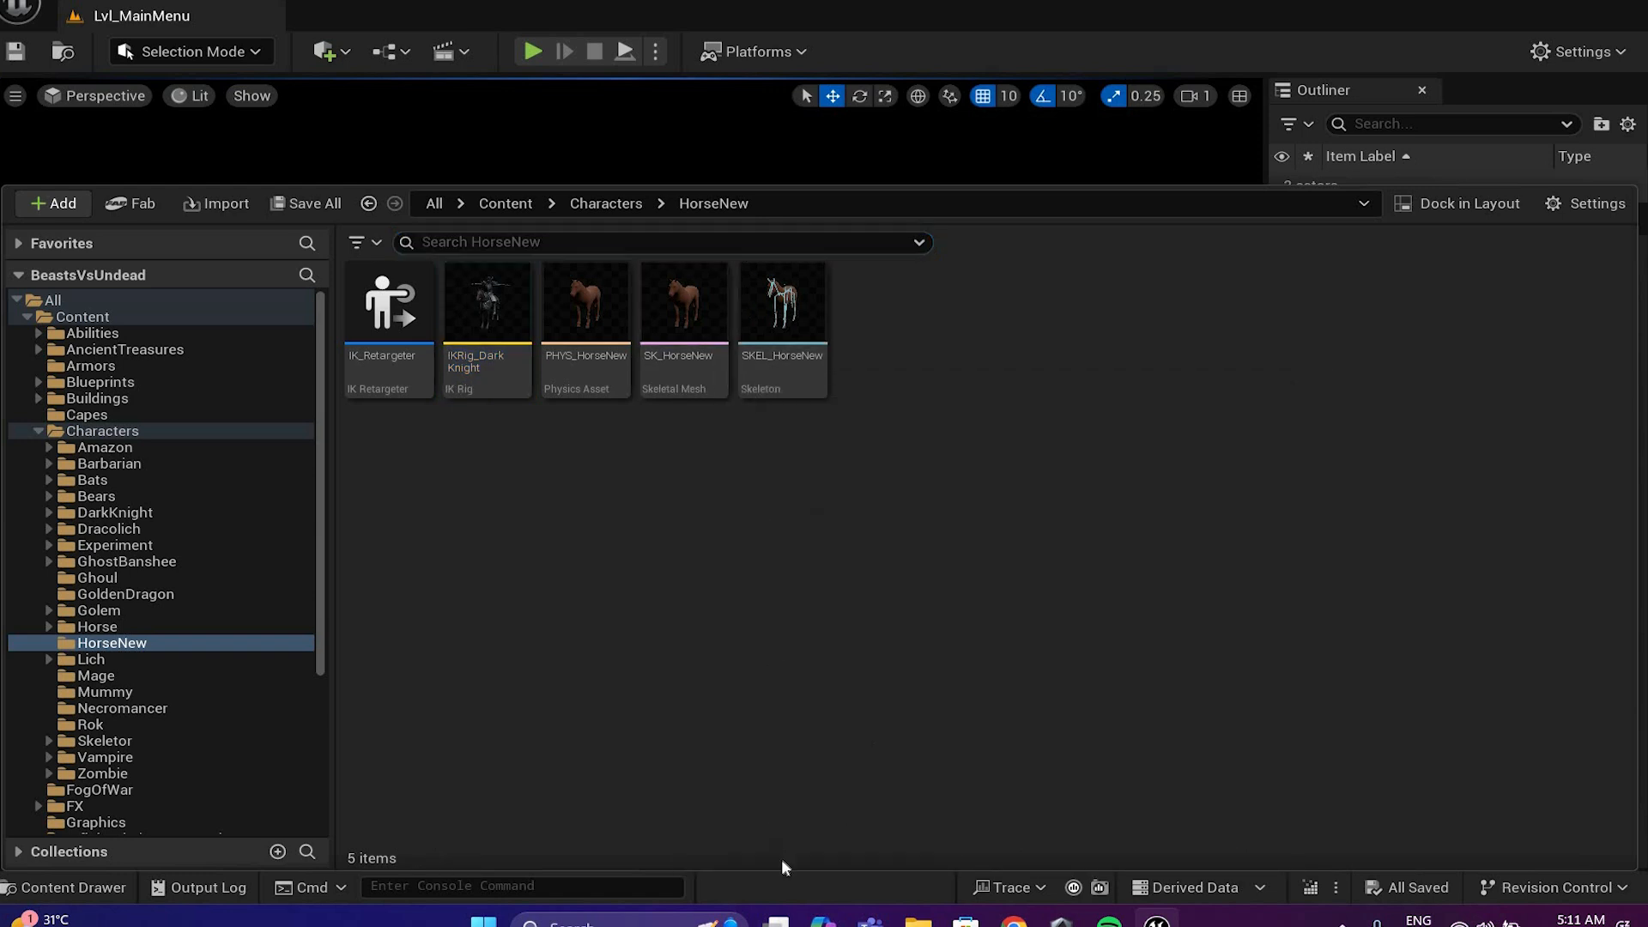
right_click(799, 802)
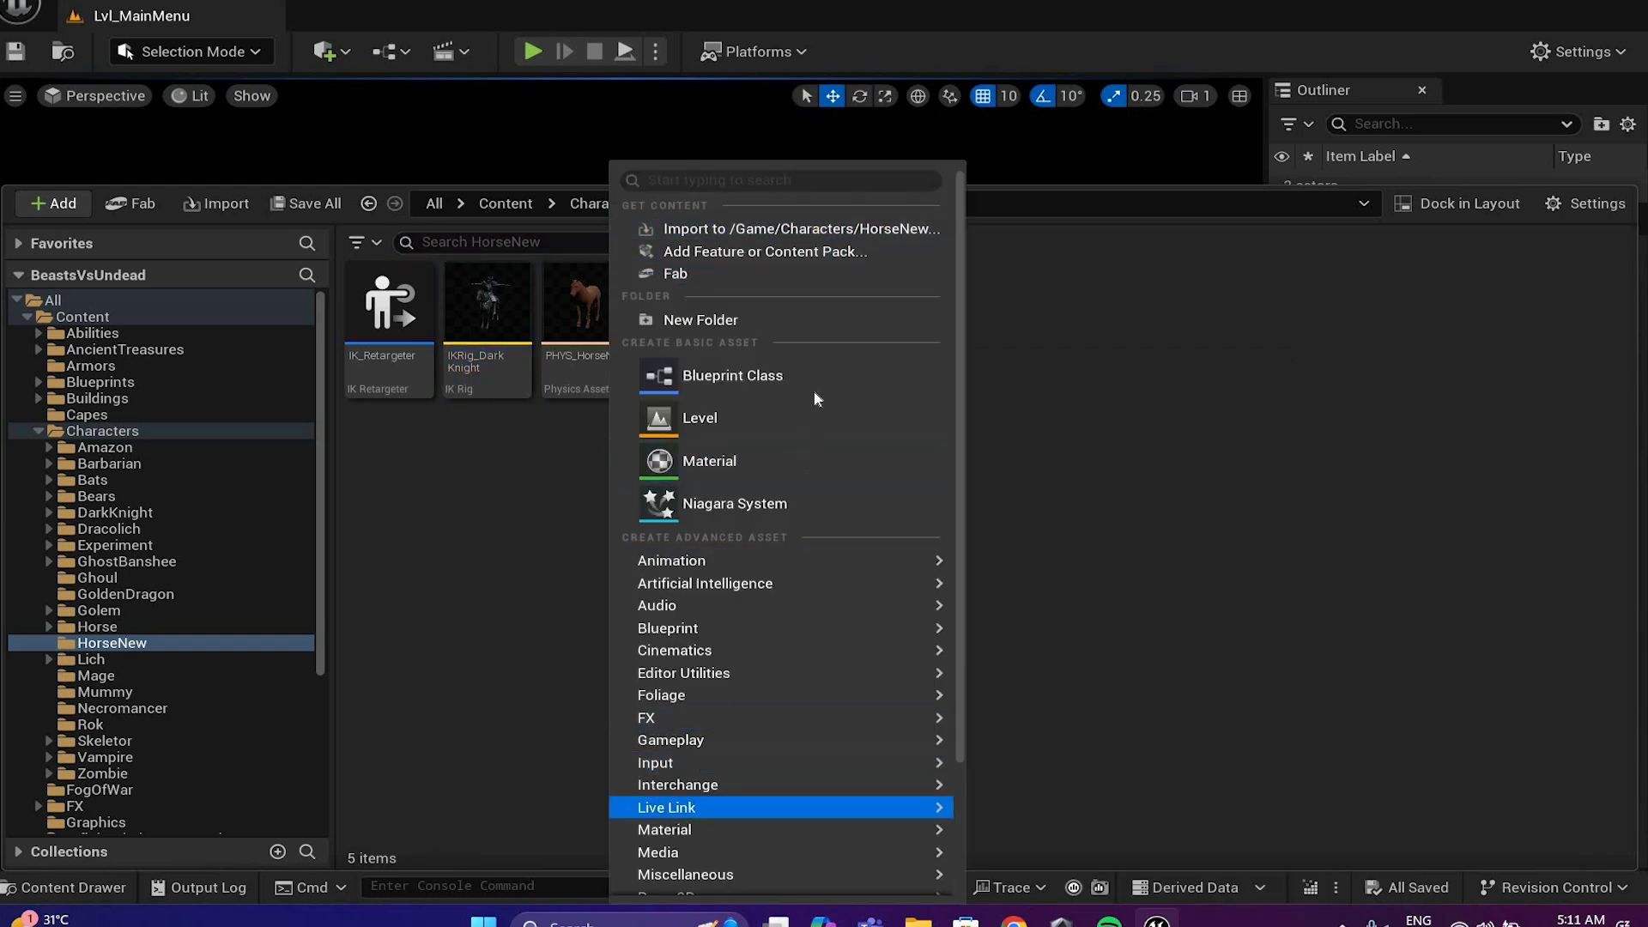
scroll(945, 418, down, 2)
mouse_move(930, 389)
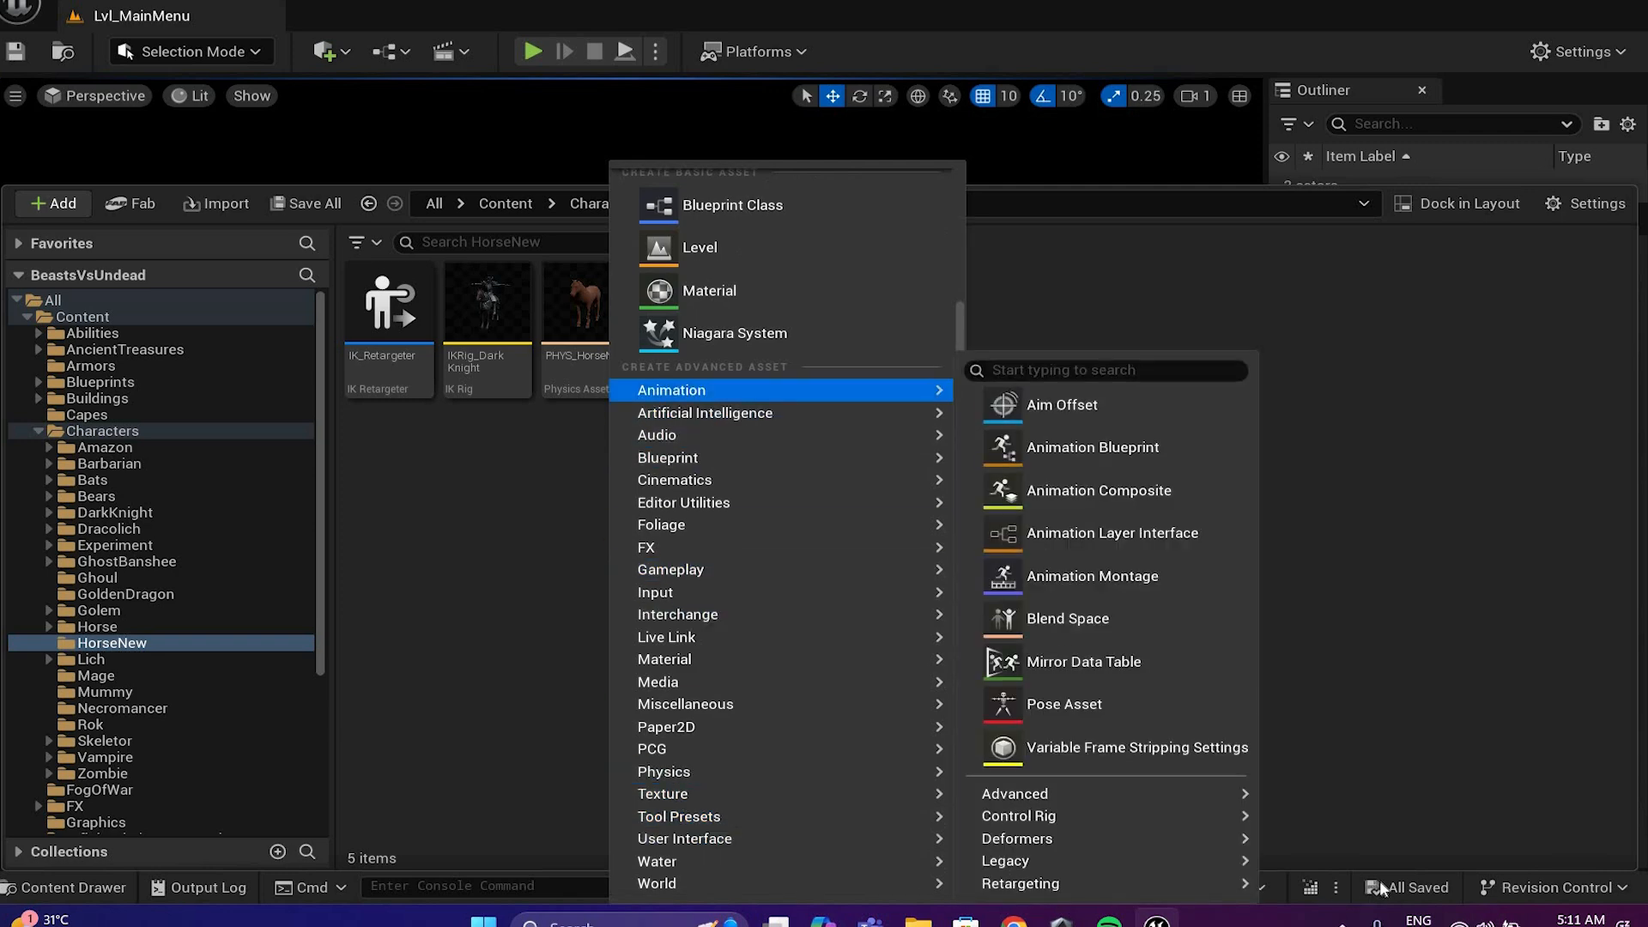
mouse_move(1230, 884)
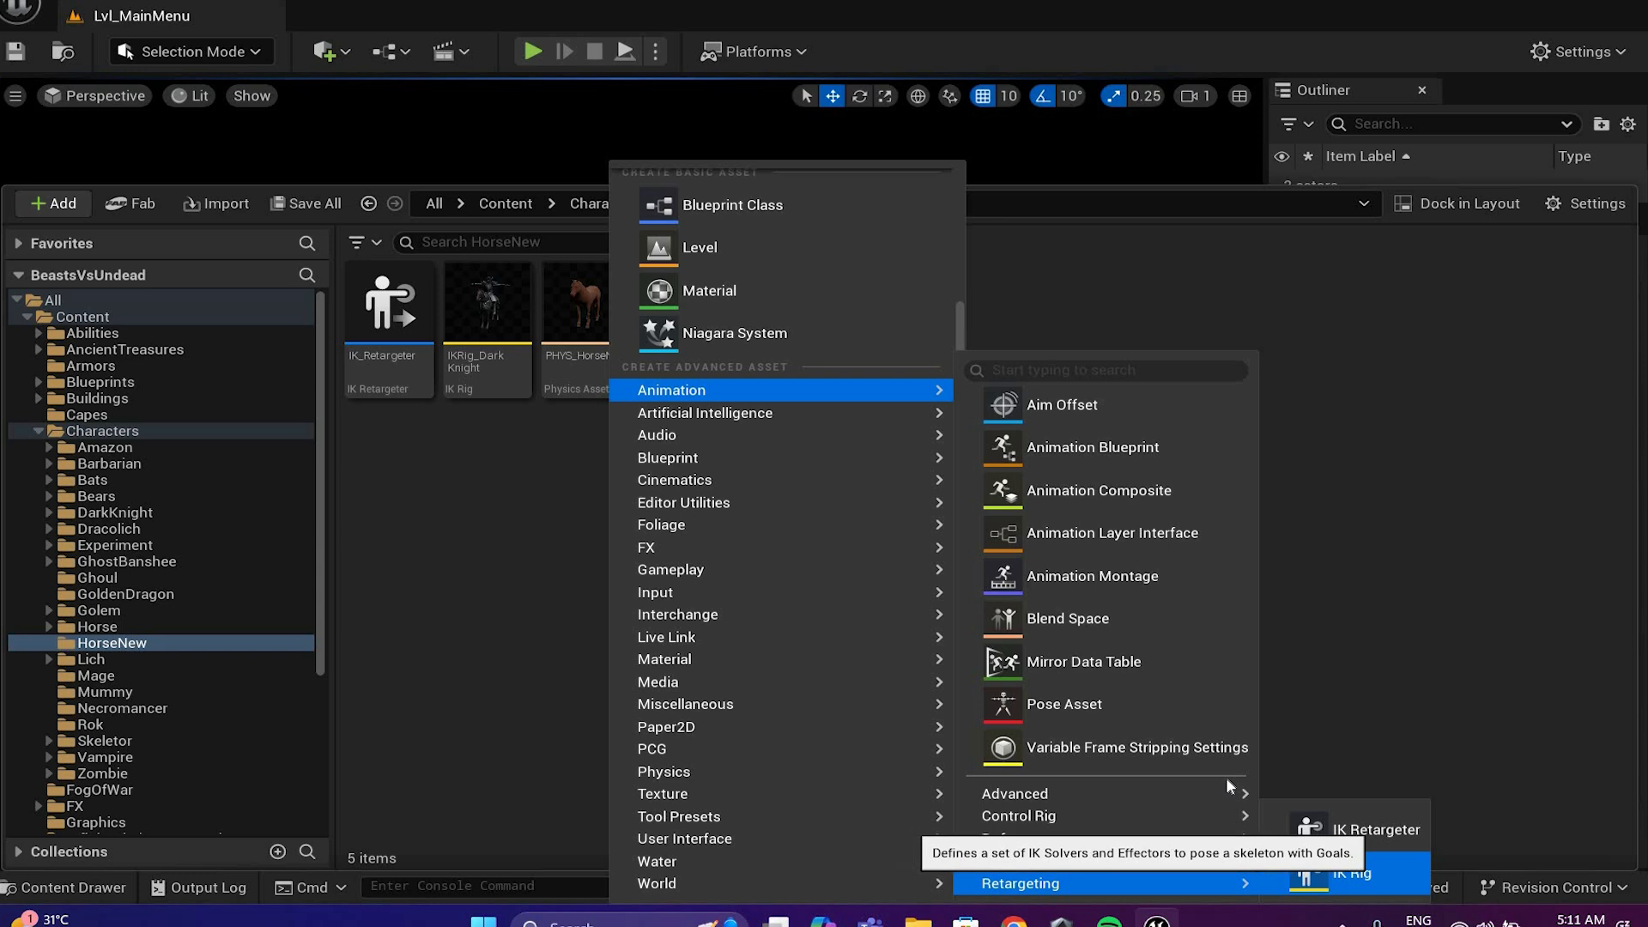
click(1364, 873)
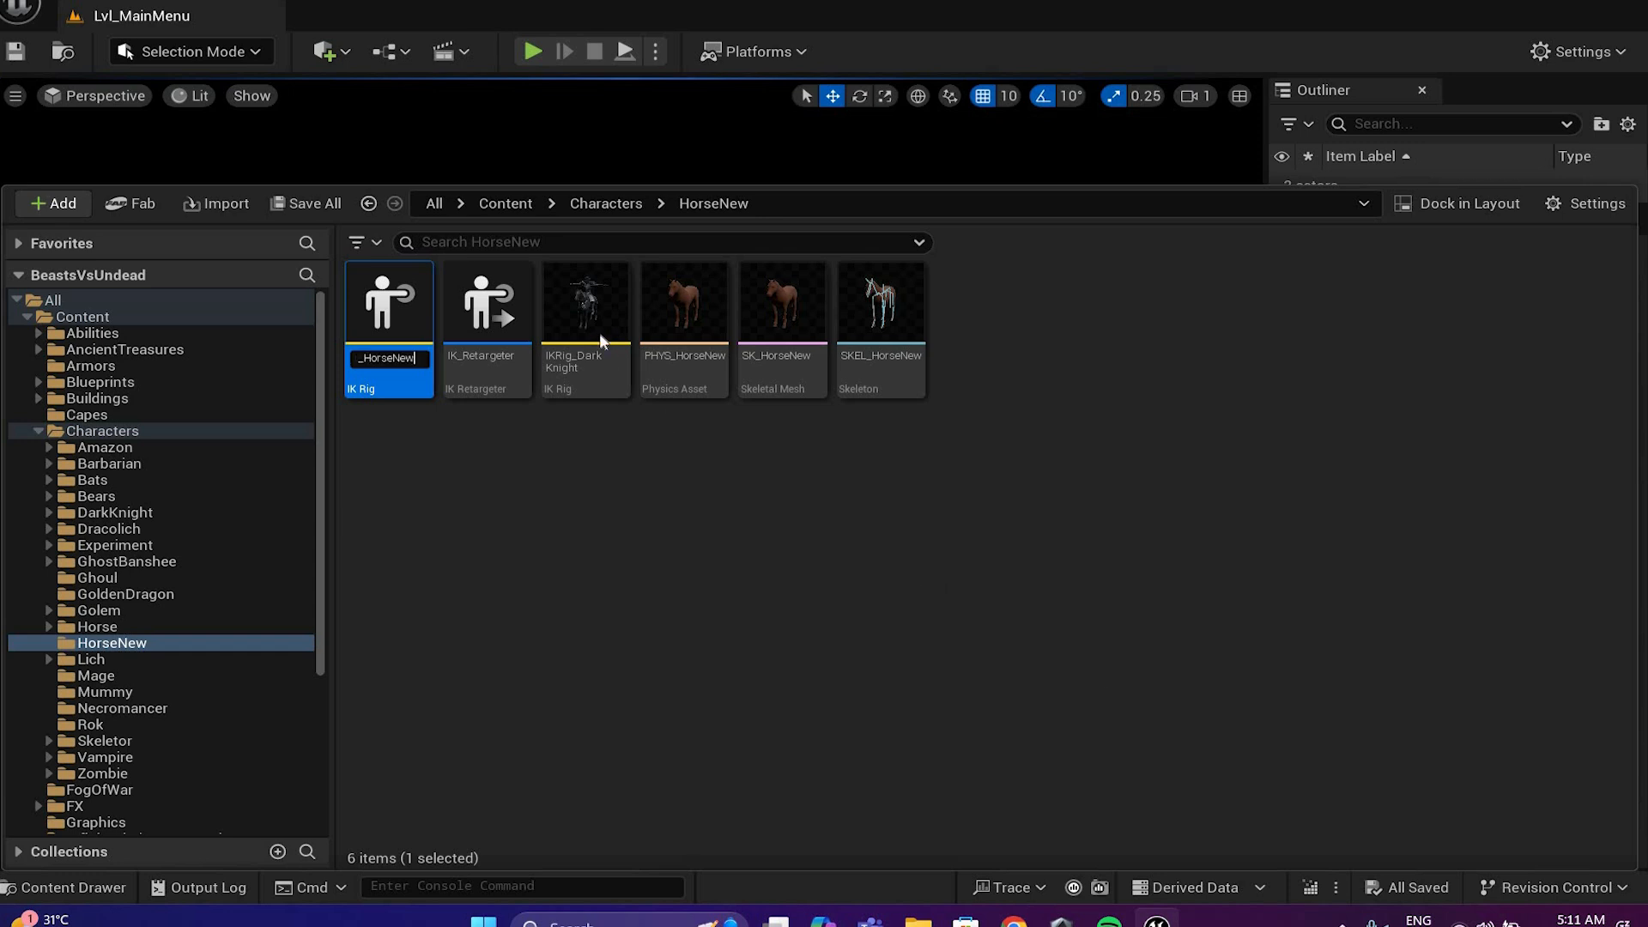
key(Return)
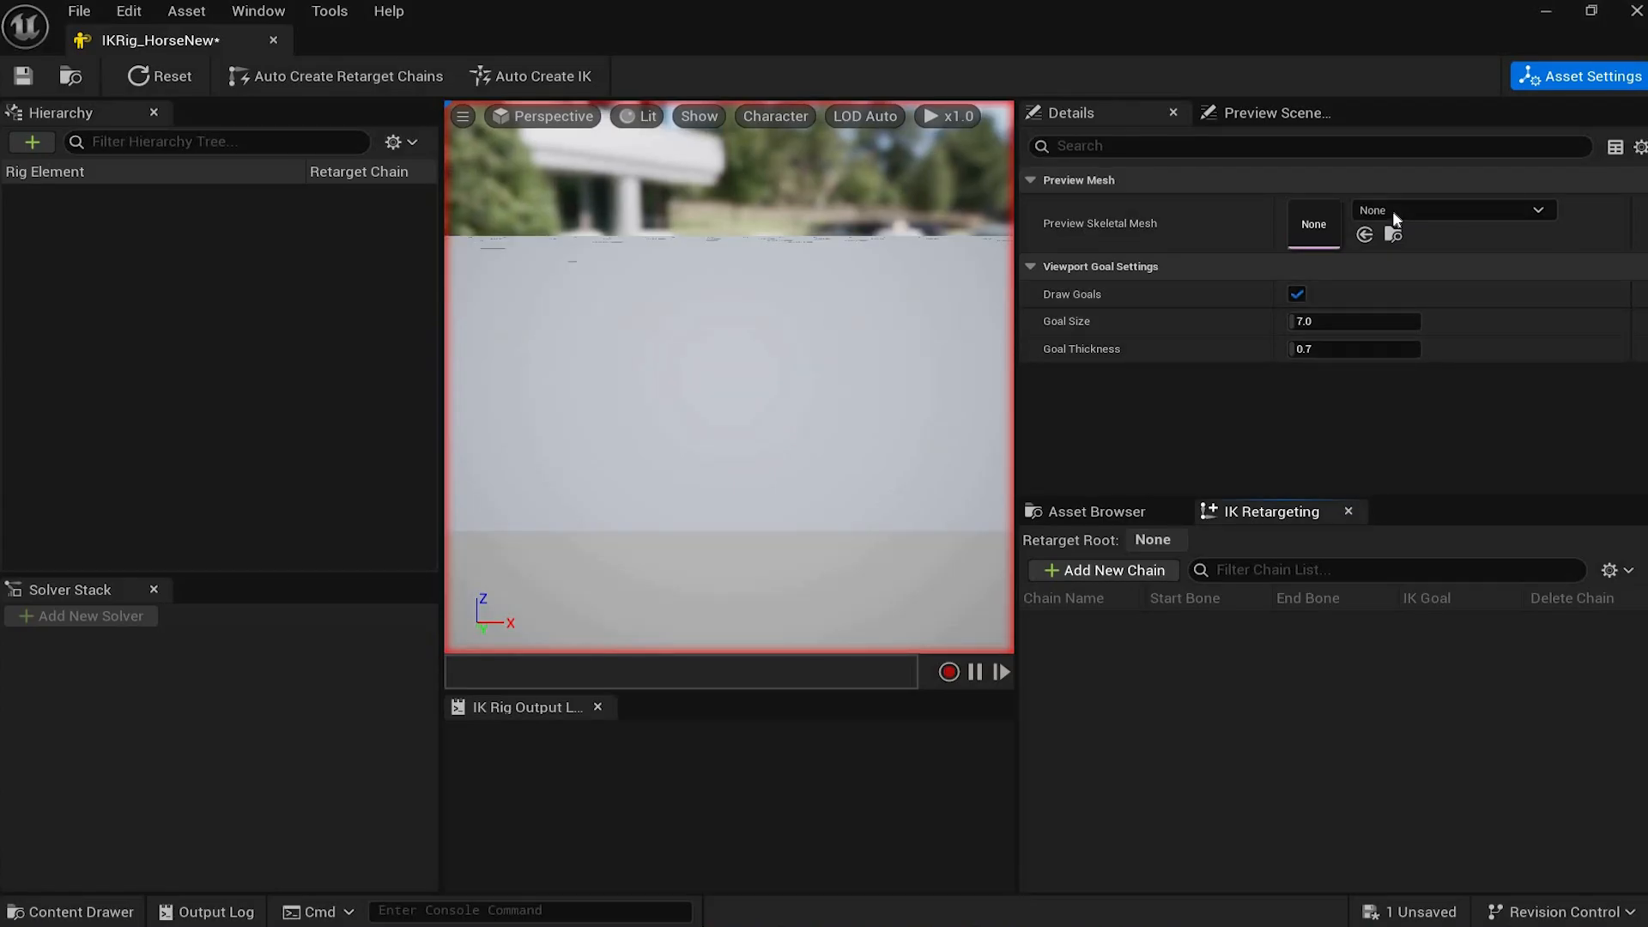
Step: Set the new rig's preview skeletal mesh to SK_HorseNew and add a Full Body IK solver
click(1392, 213)
text(SK+_)
key(BackSpace)
key(BackSpace)
text(_Horse)
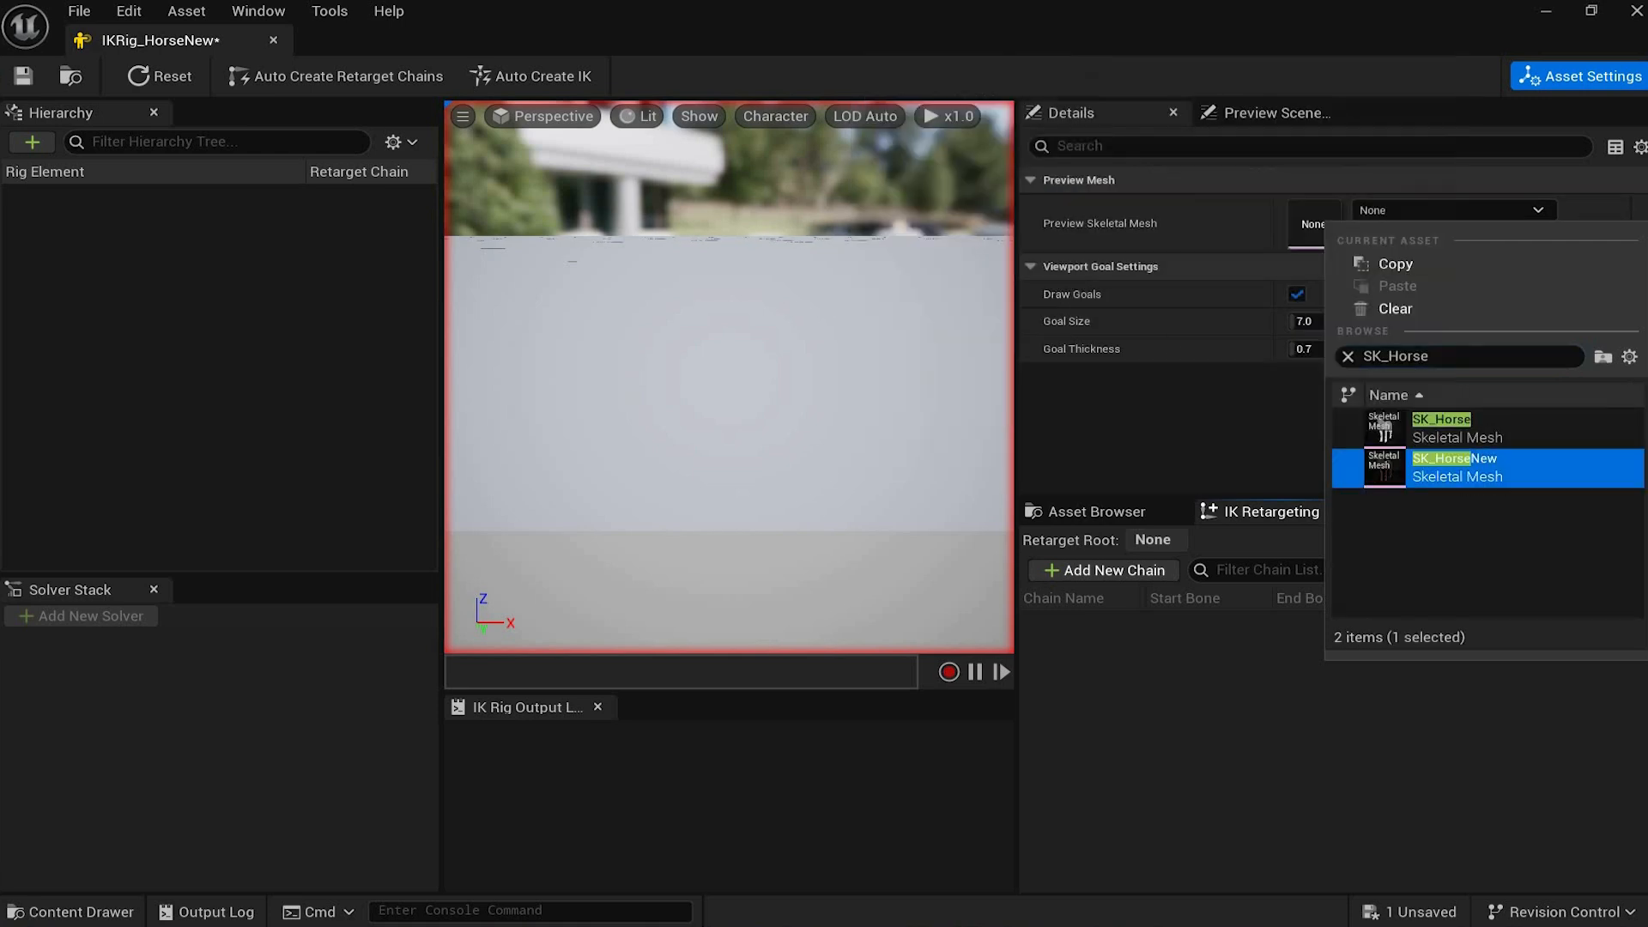
click(1459, 427)
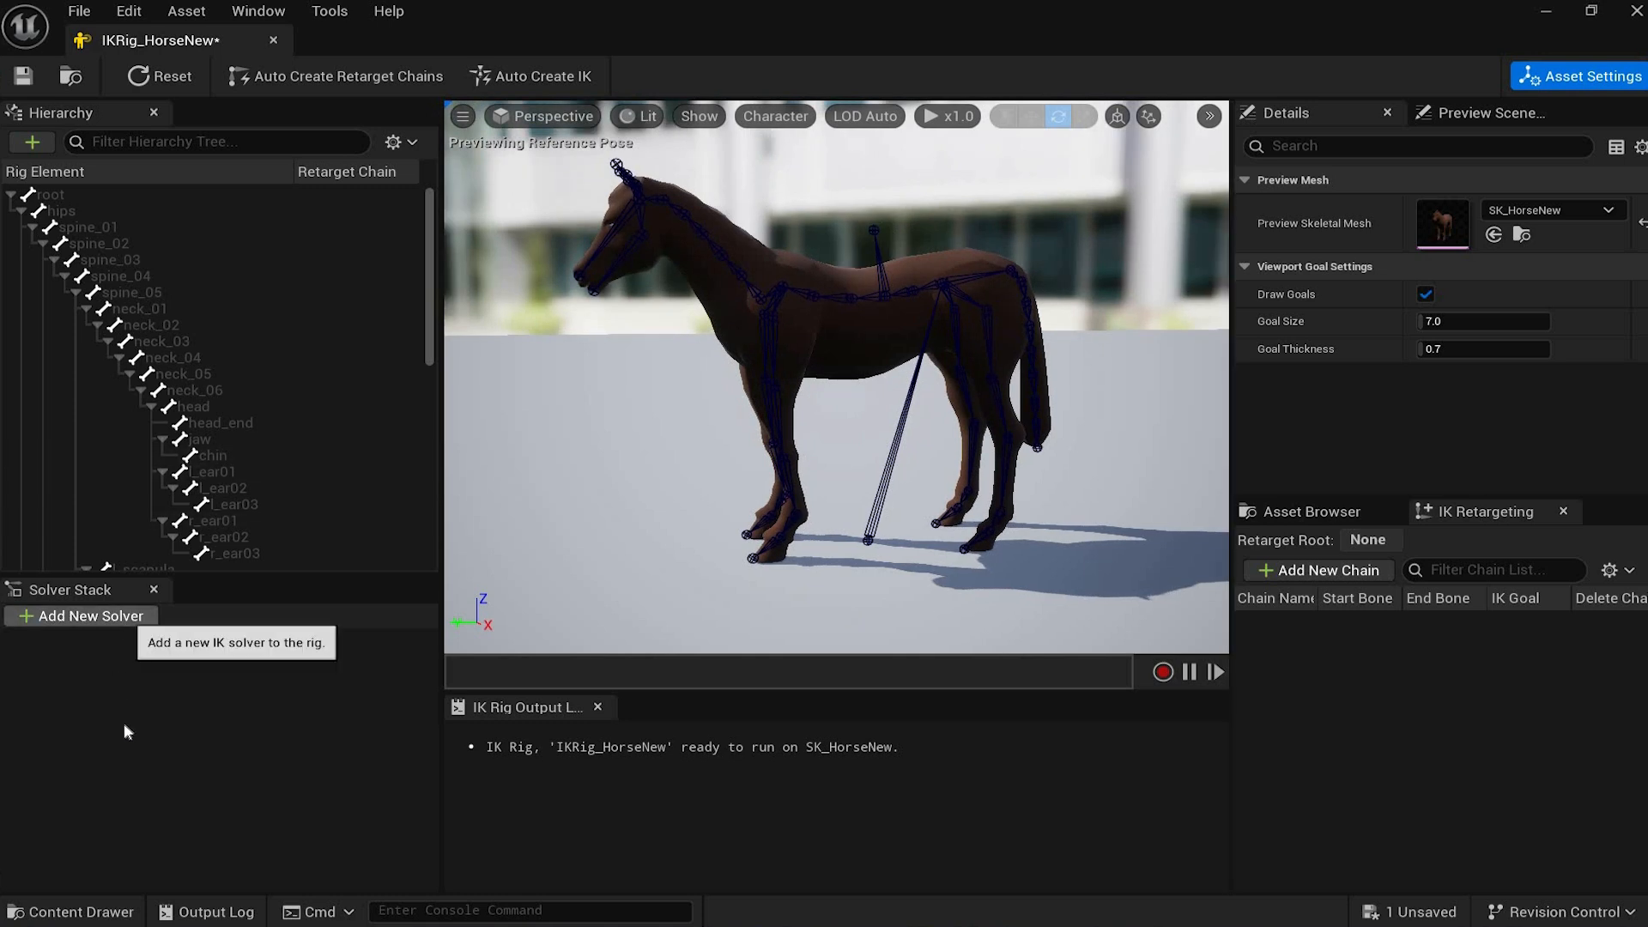
click(86, 616)
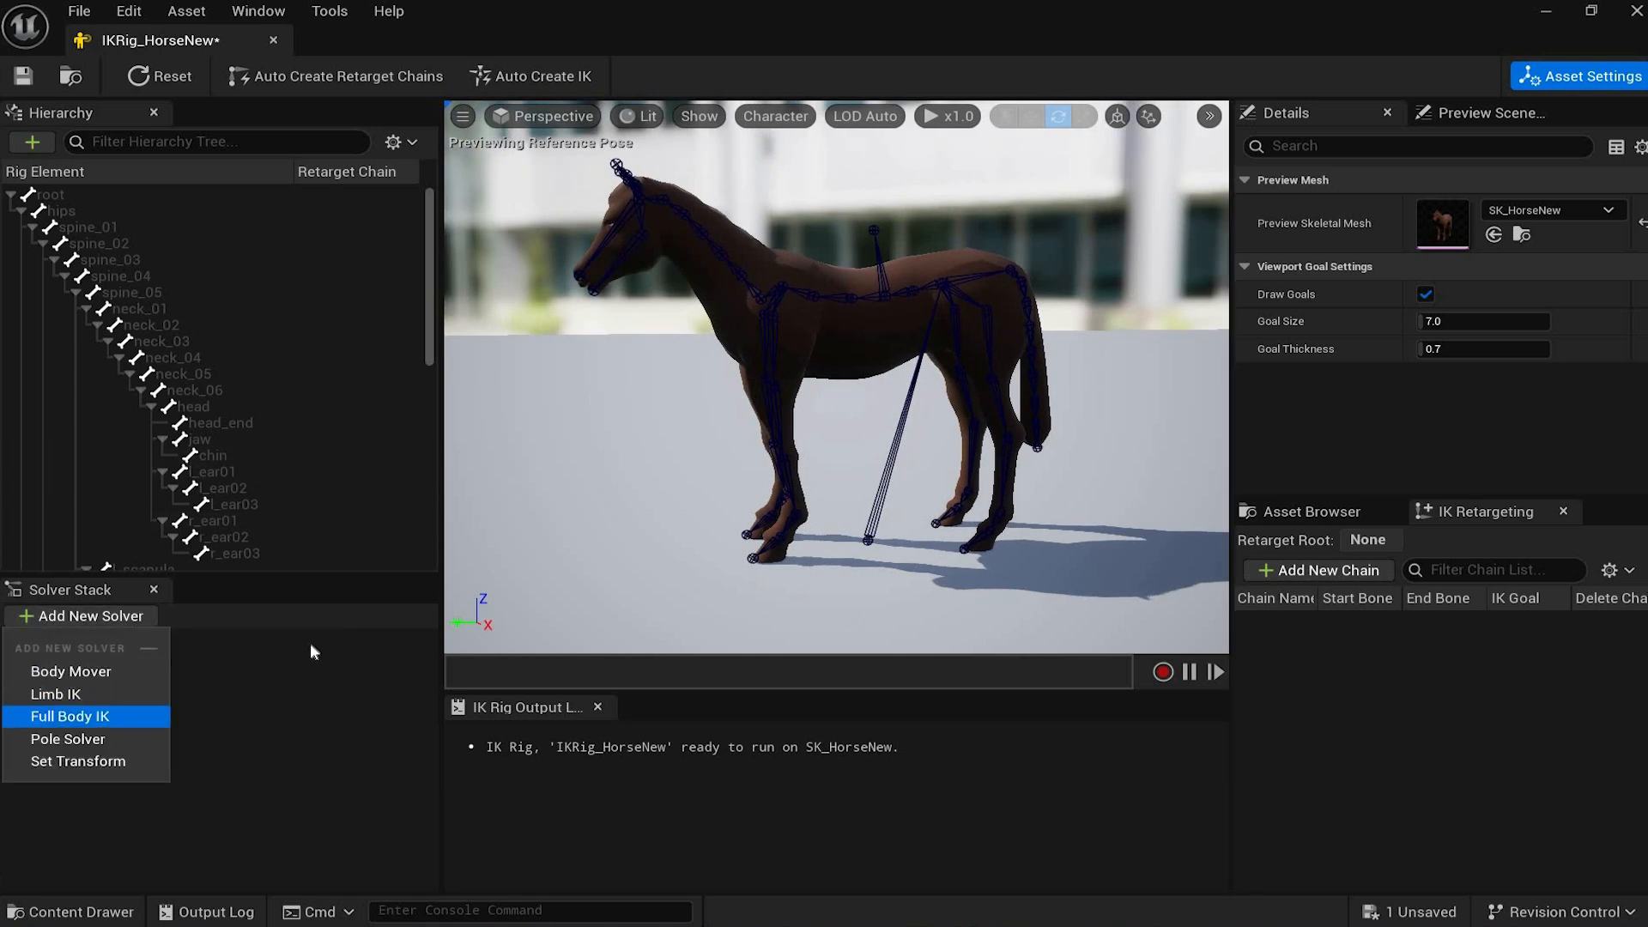
key(Return)
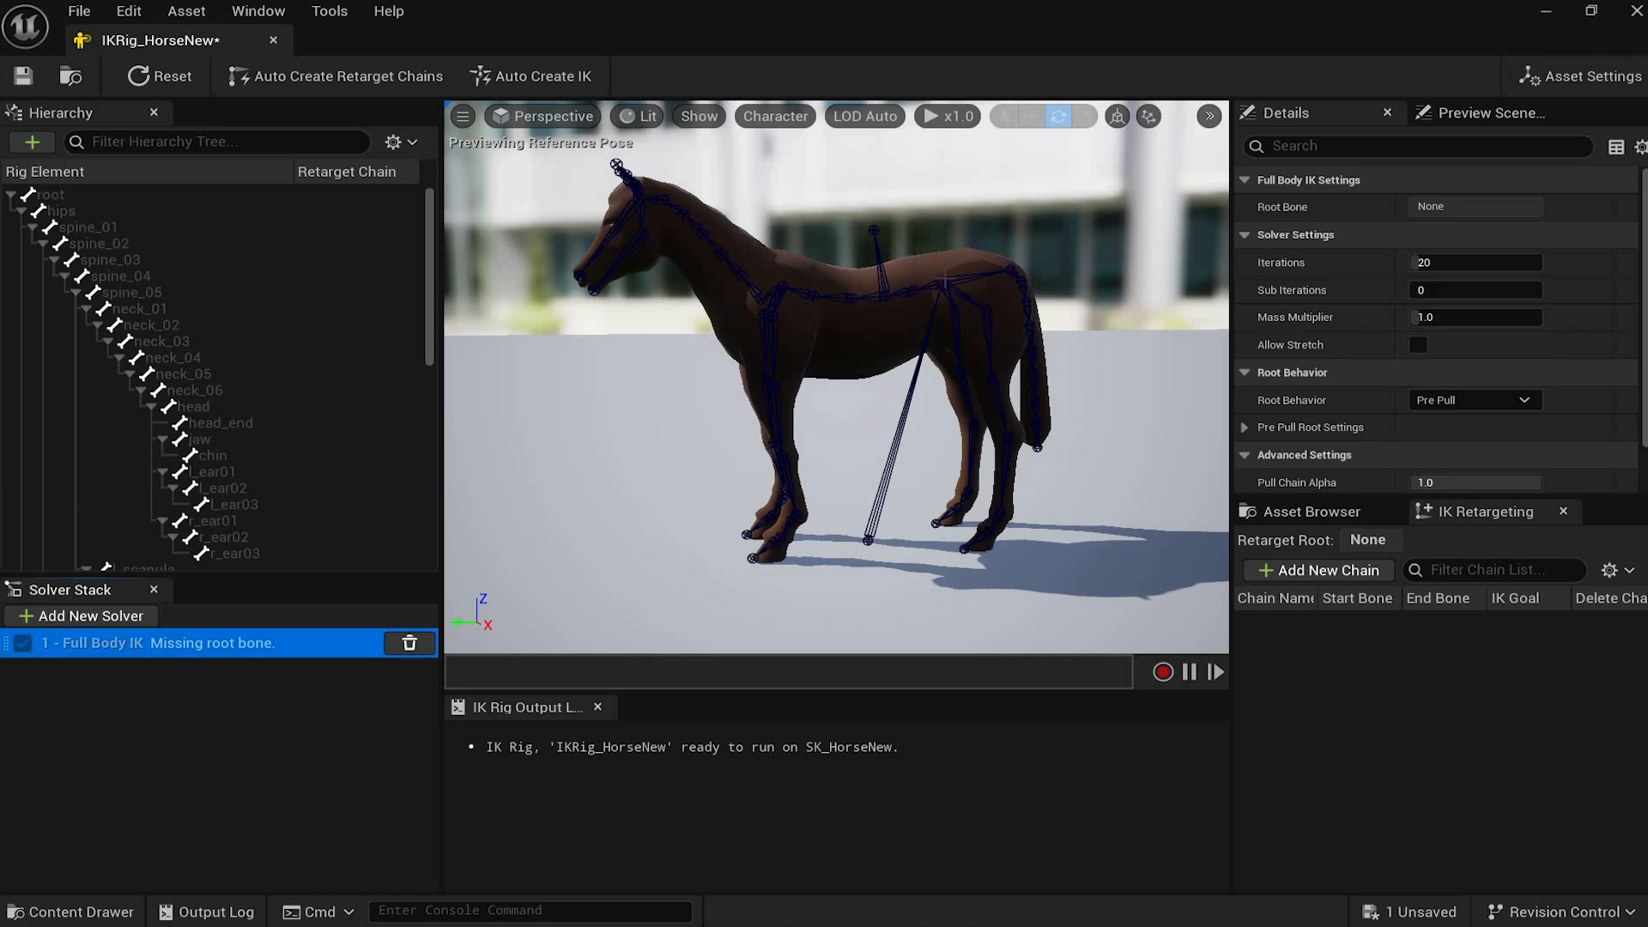
Step: Set the hips bone as both the Full Body IK solver's root bone and the retarget root, and save the new horse rig
click(103, 210)
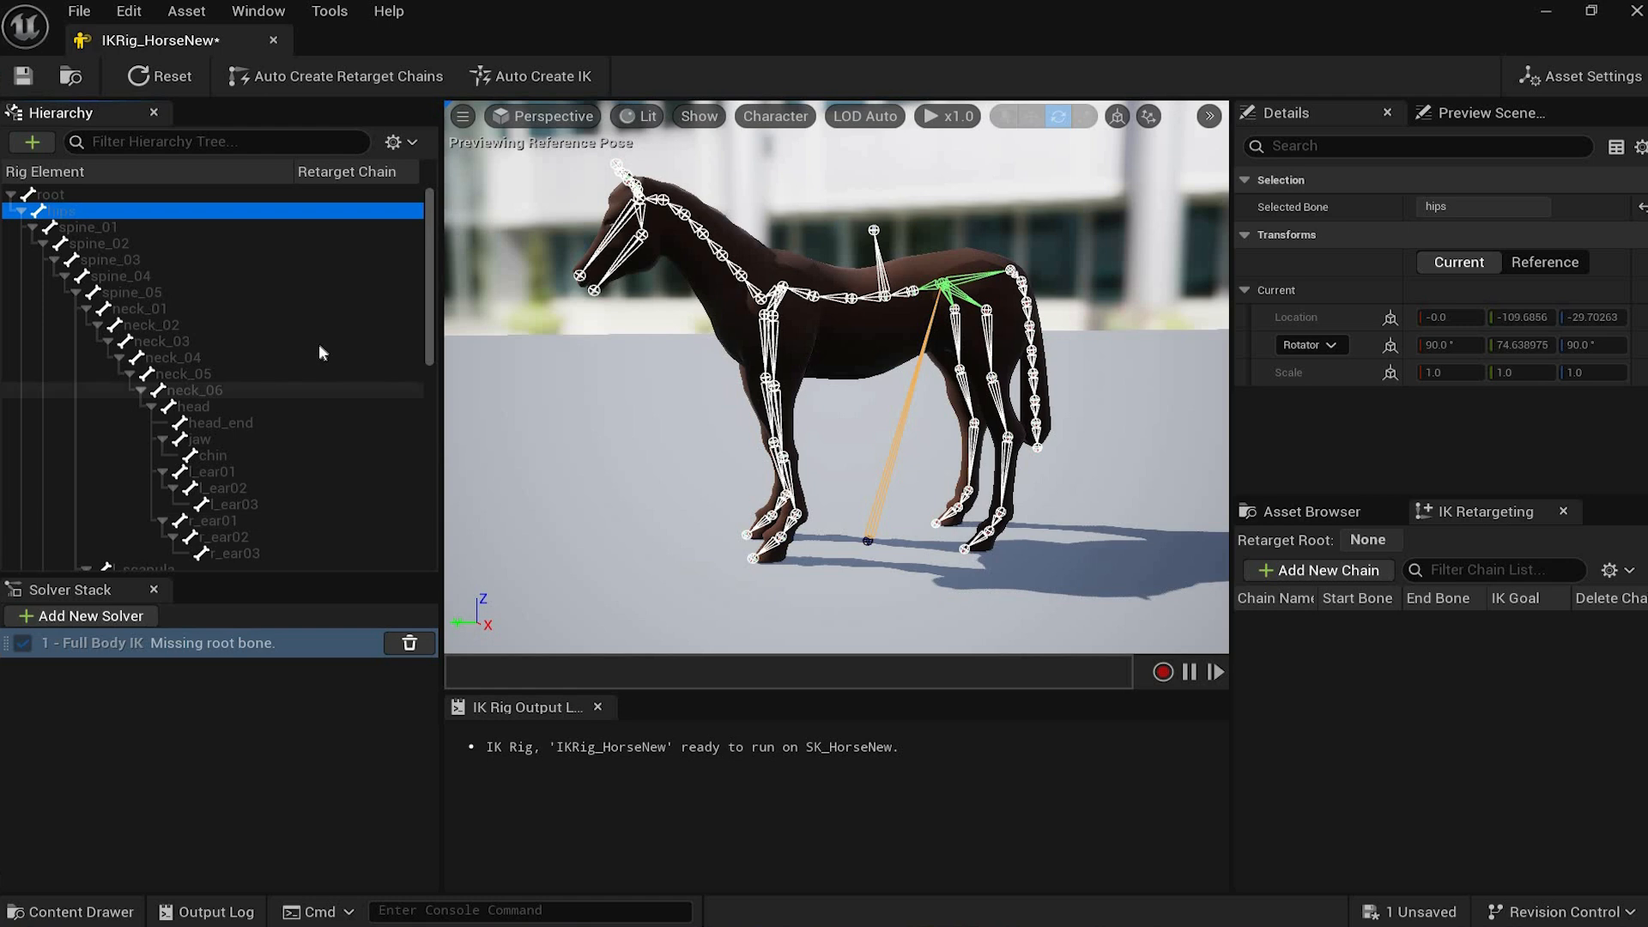
right_click(331, 405)
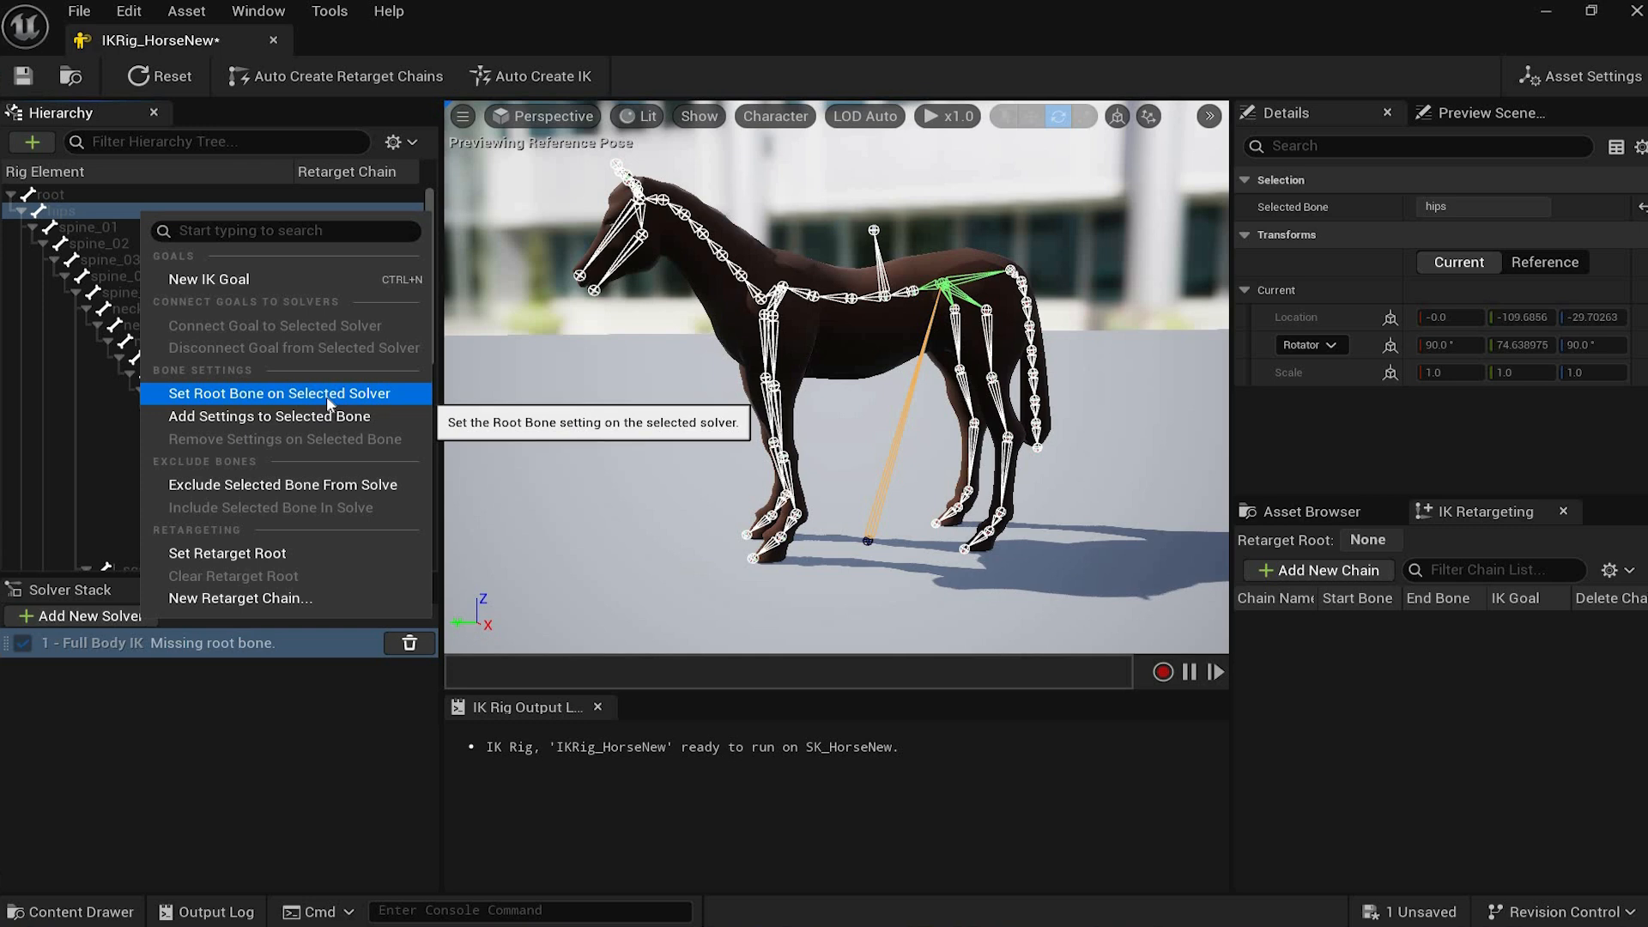
key(Return)
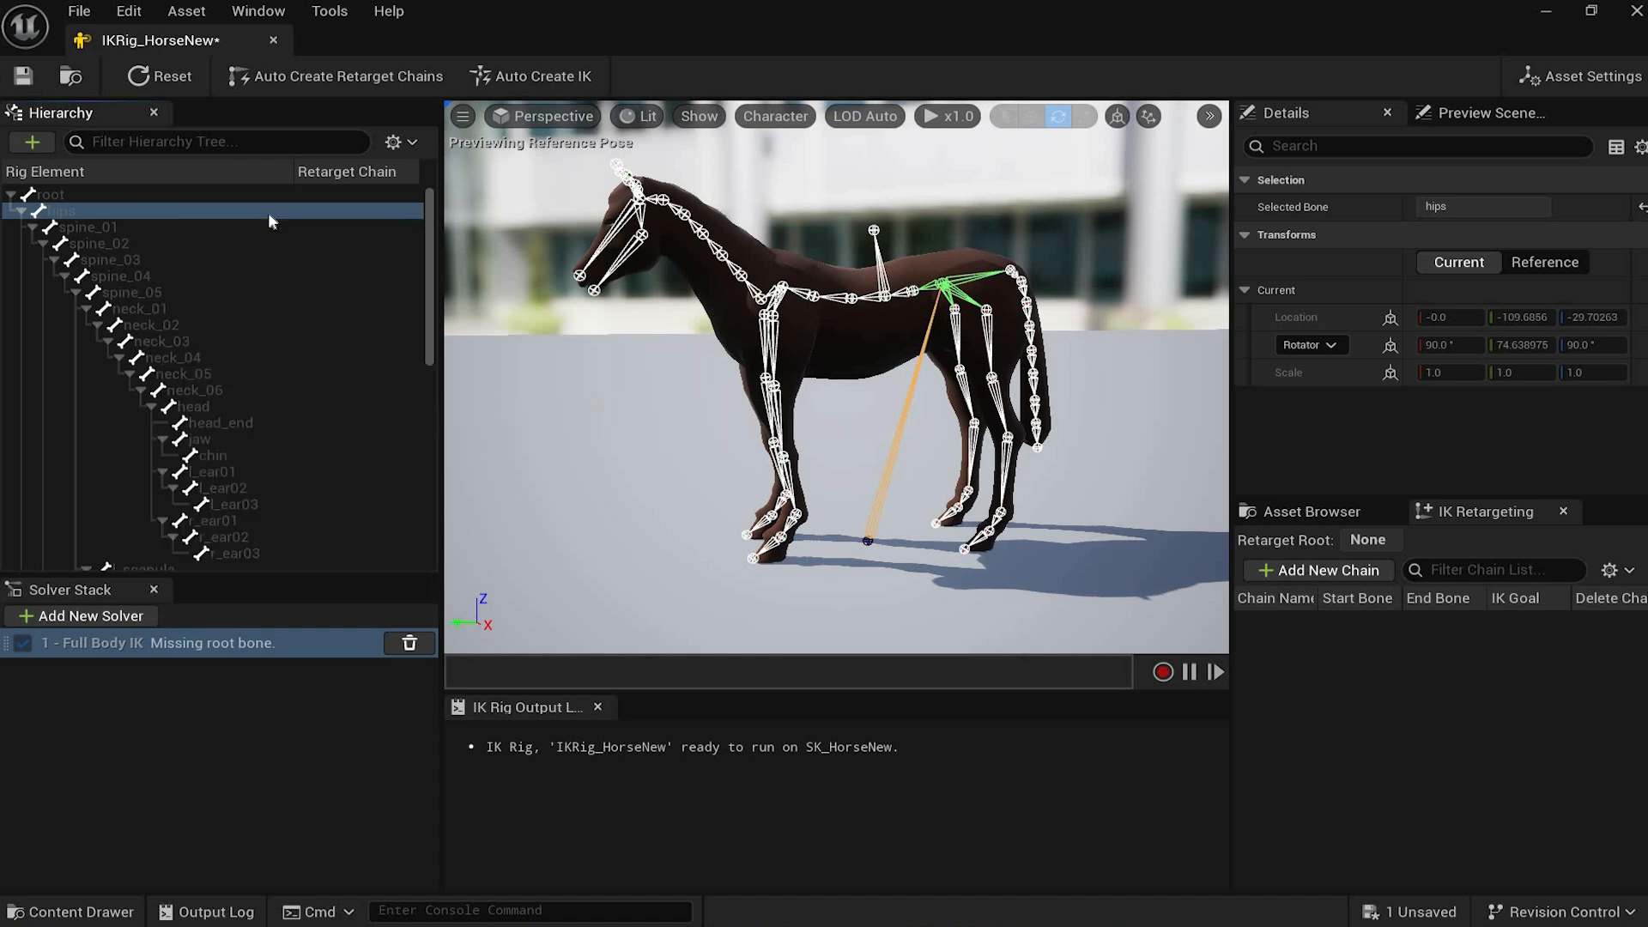
right_click(411, 404)
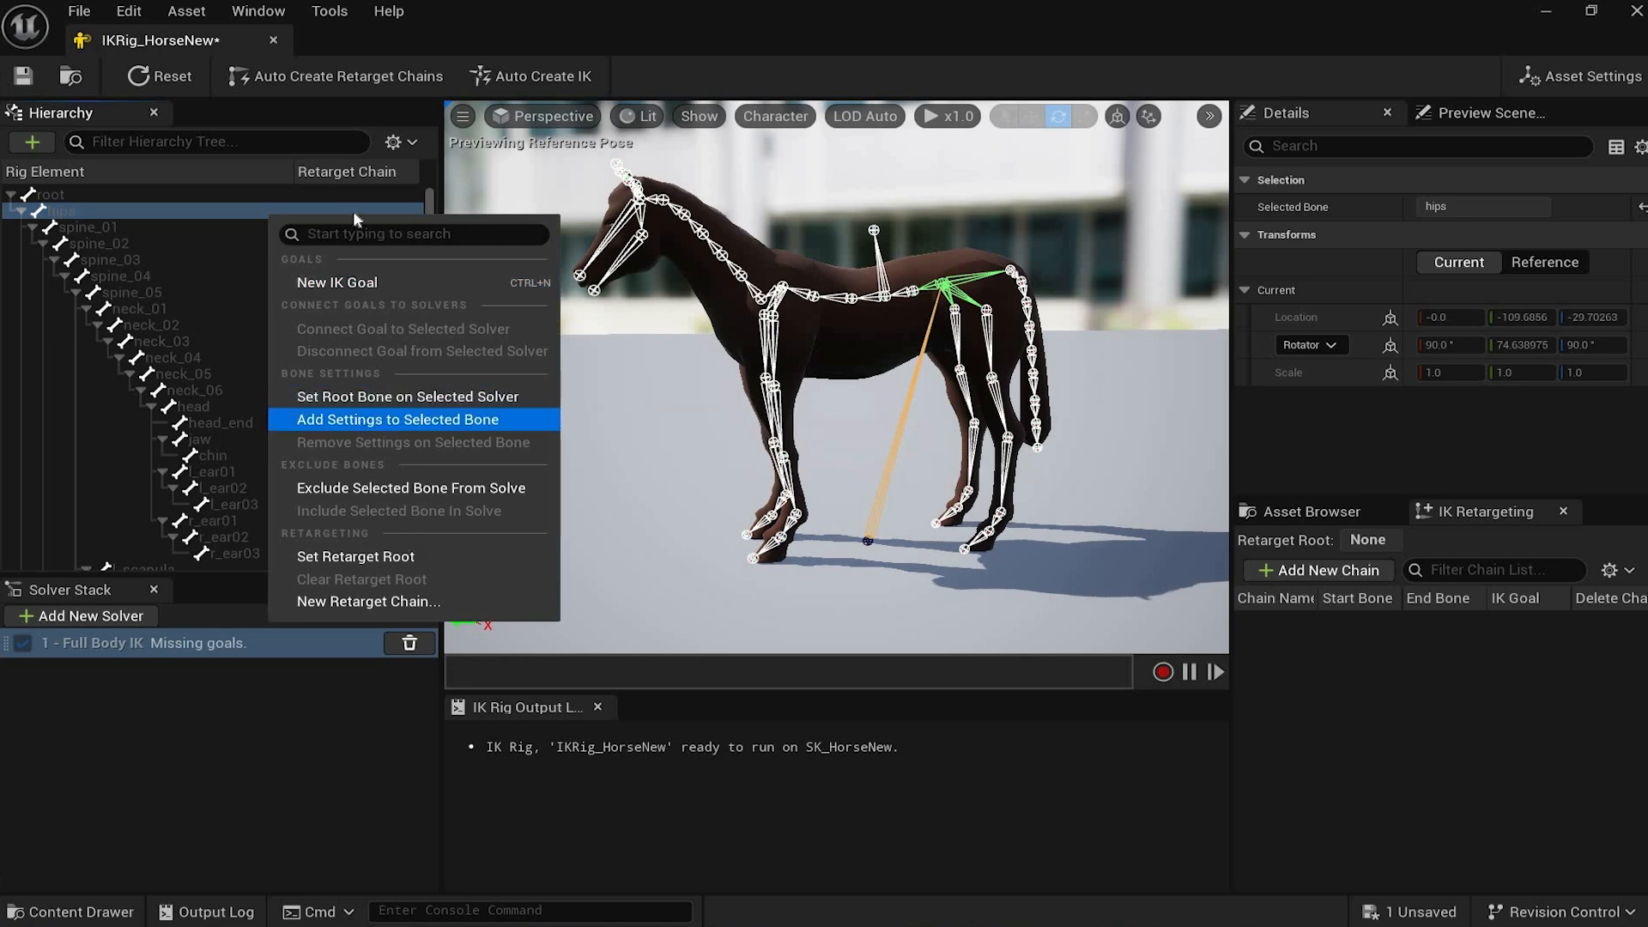
key(Return)
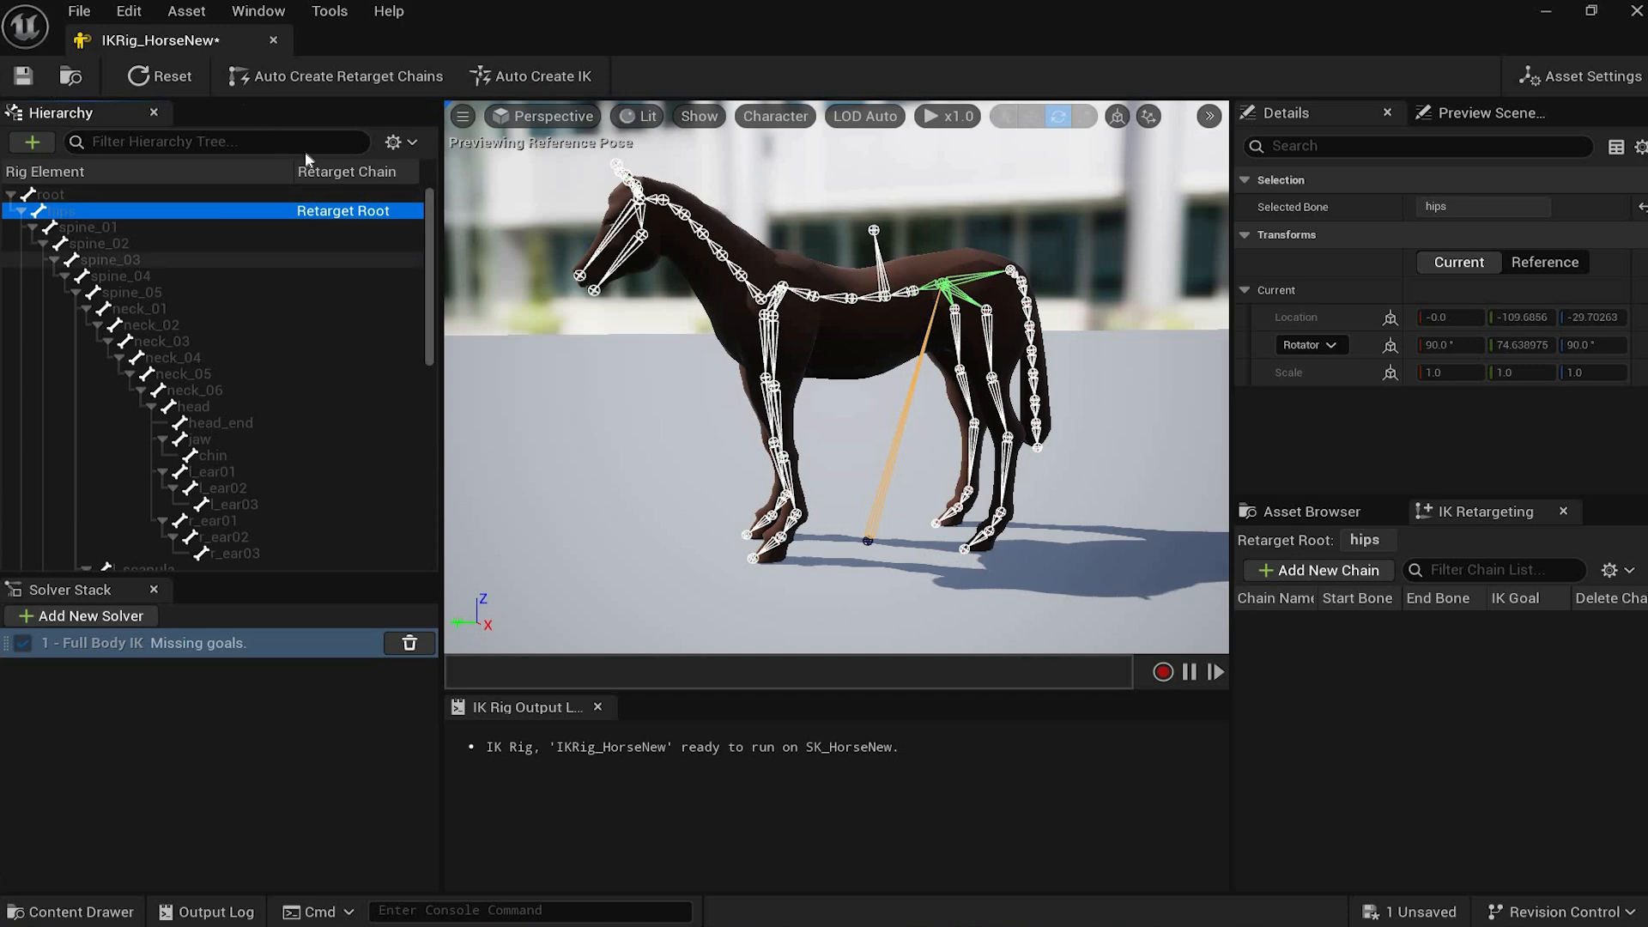
click(23, 75)
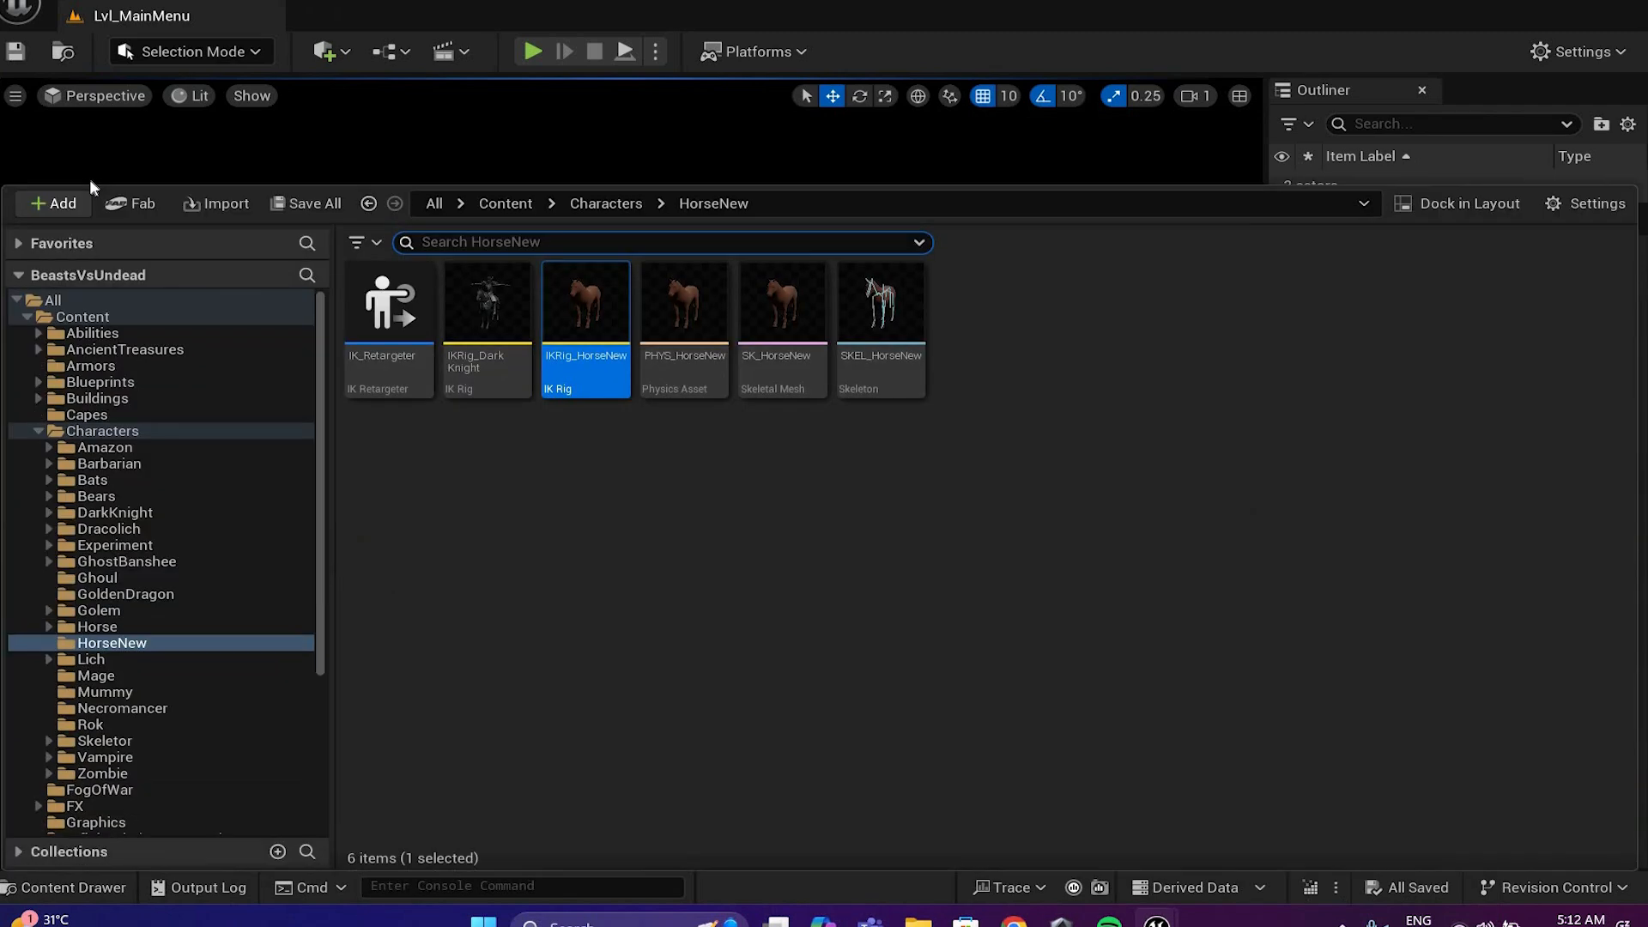
Step: Open the IKRig_DarkKnight asset, set its pelvis bone as the retarget root, and save it
key(Left)
key(Return)
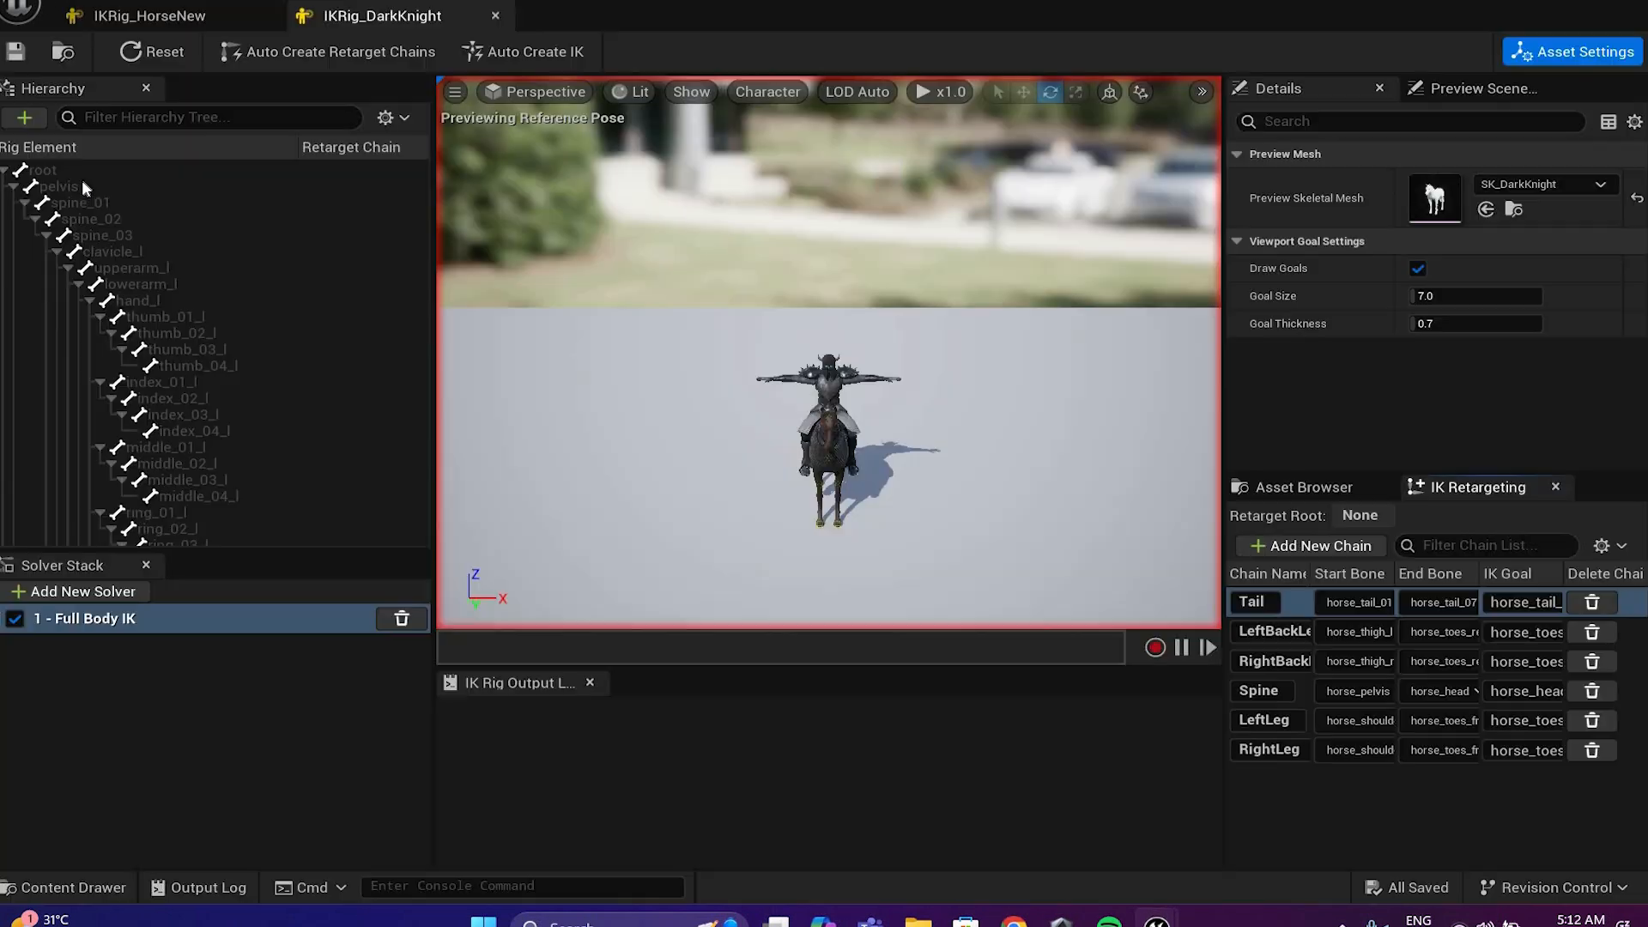
click(68, 186)
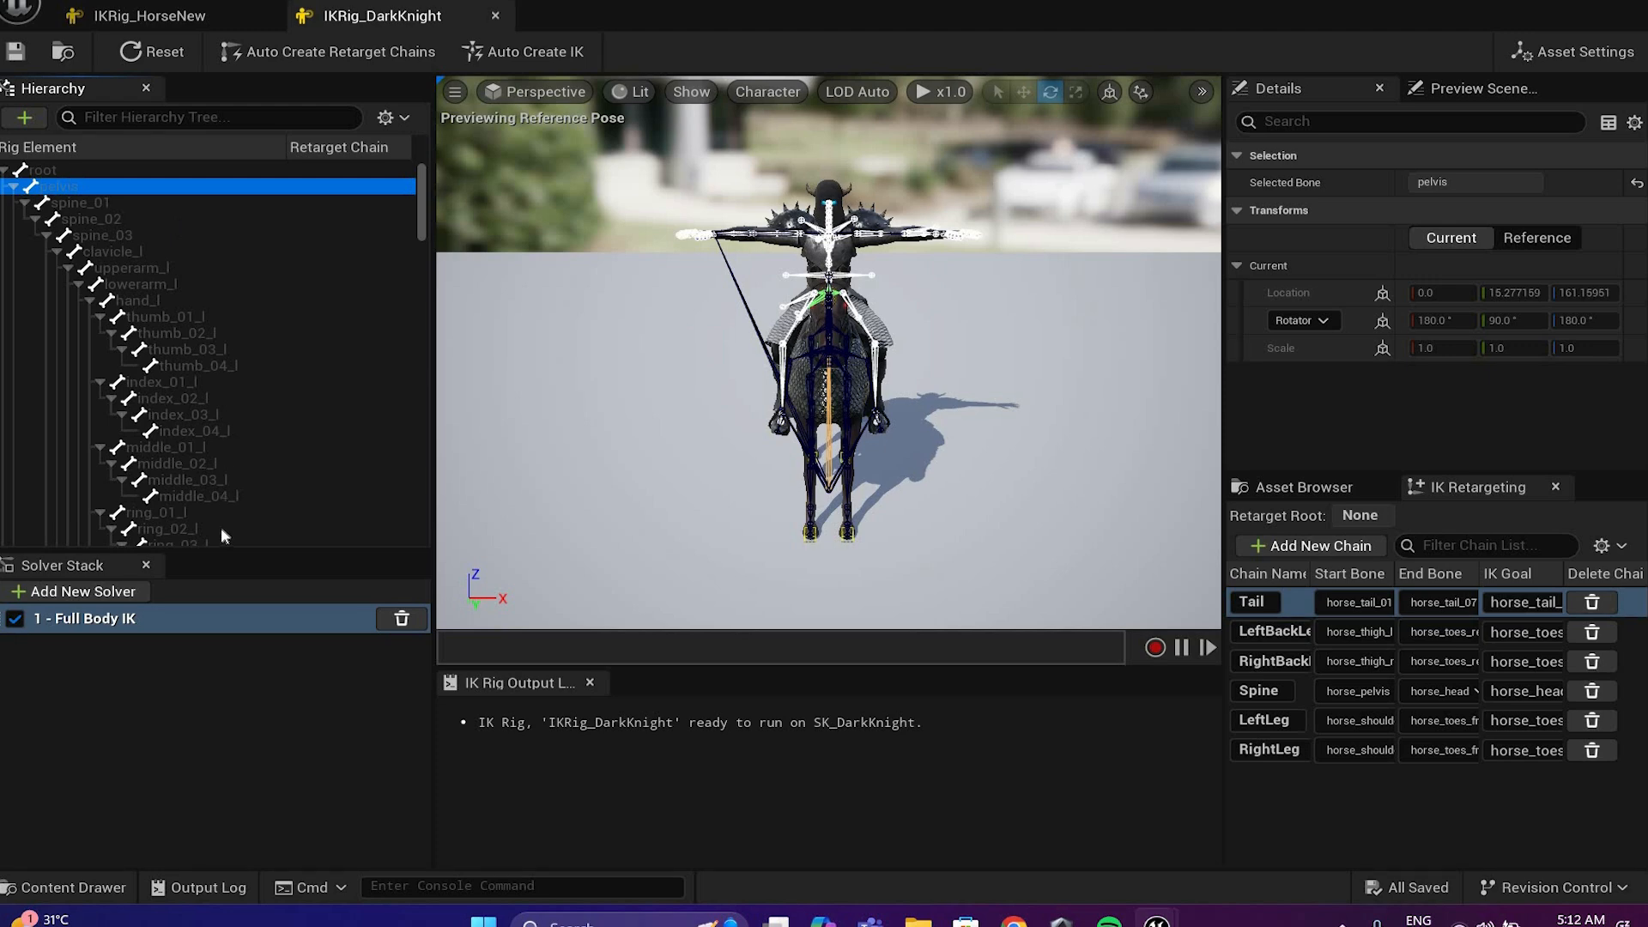
right_click(70, 187)
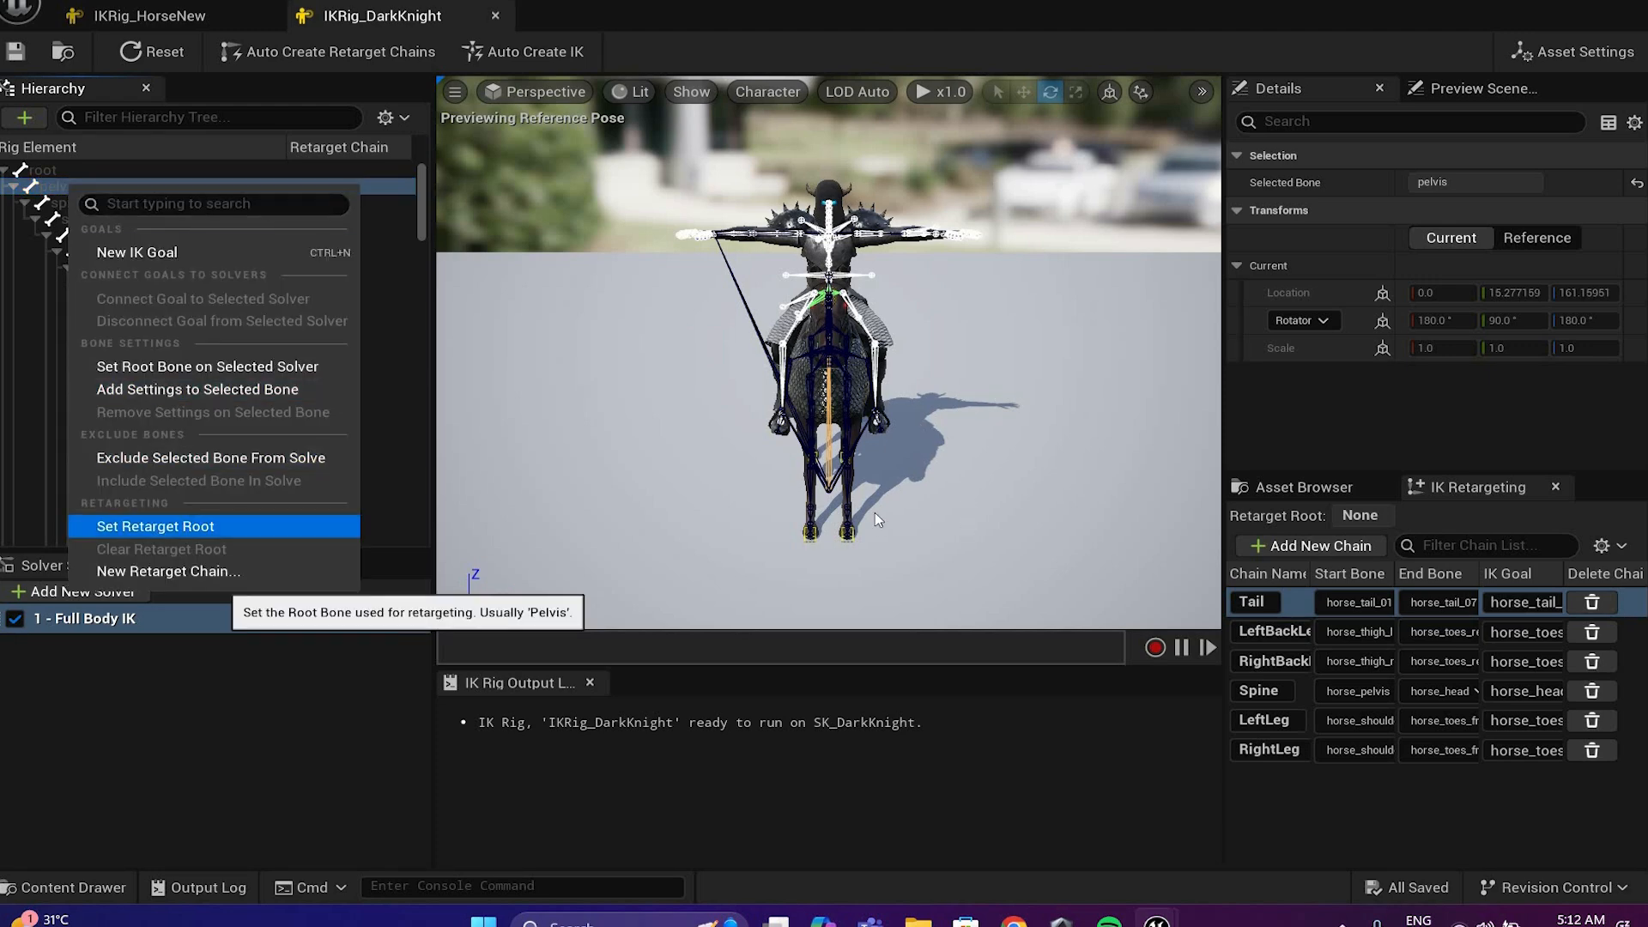
click(155, 526)
alt+drag(612, 160, 442, 161)
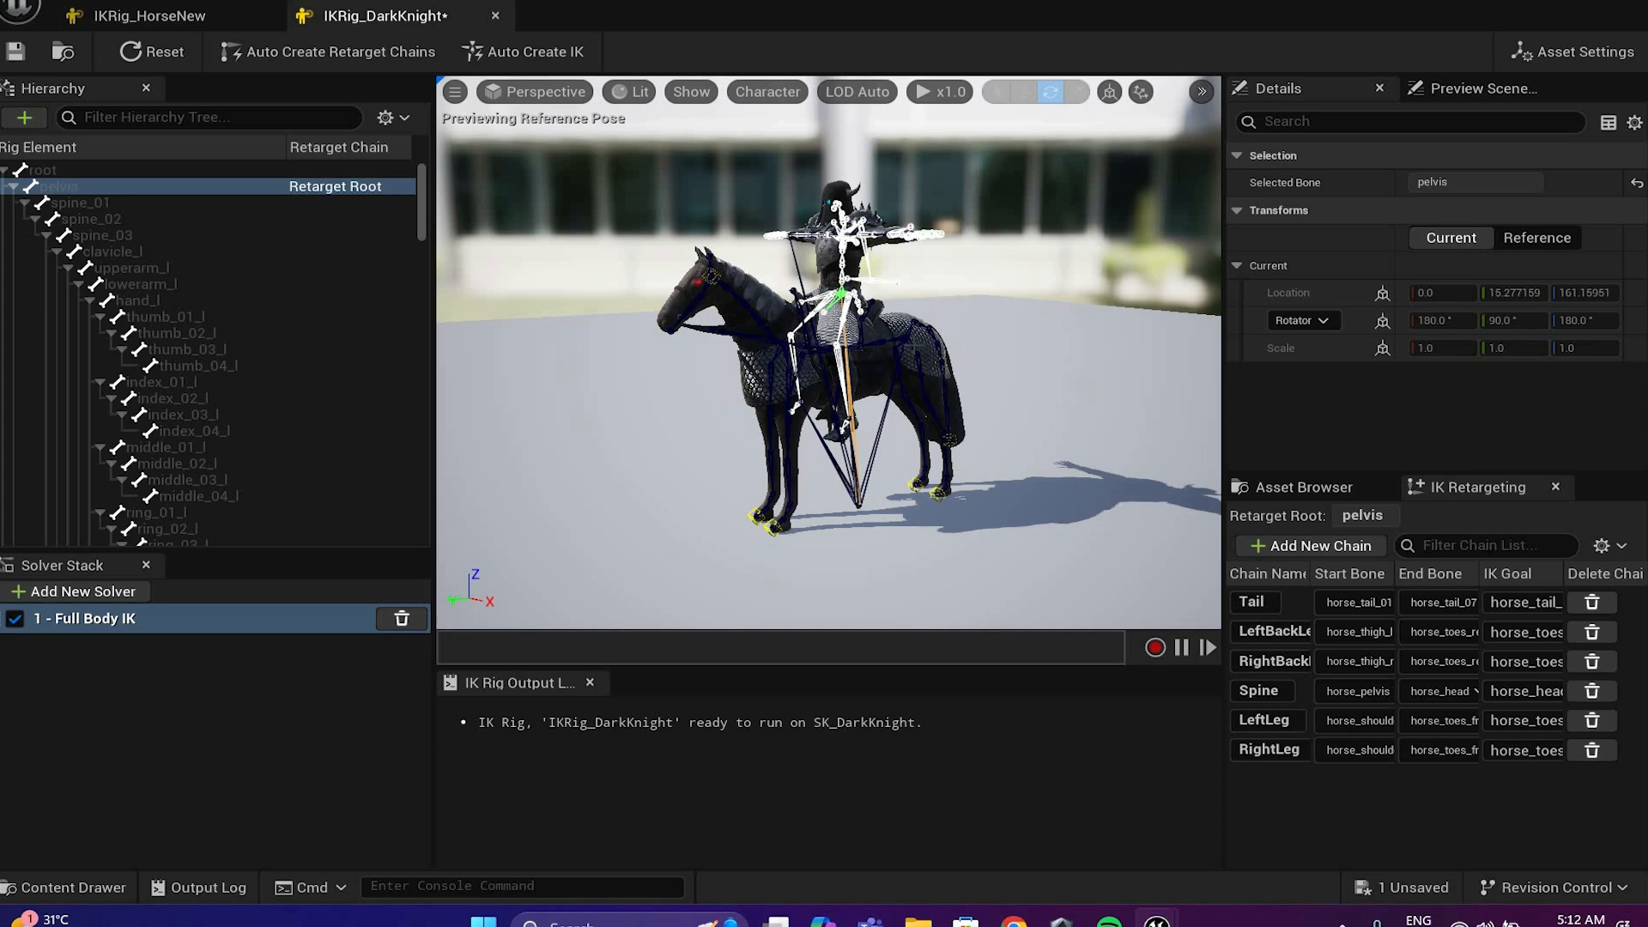
alt+drag(59, 56, 5, 34)
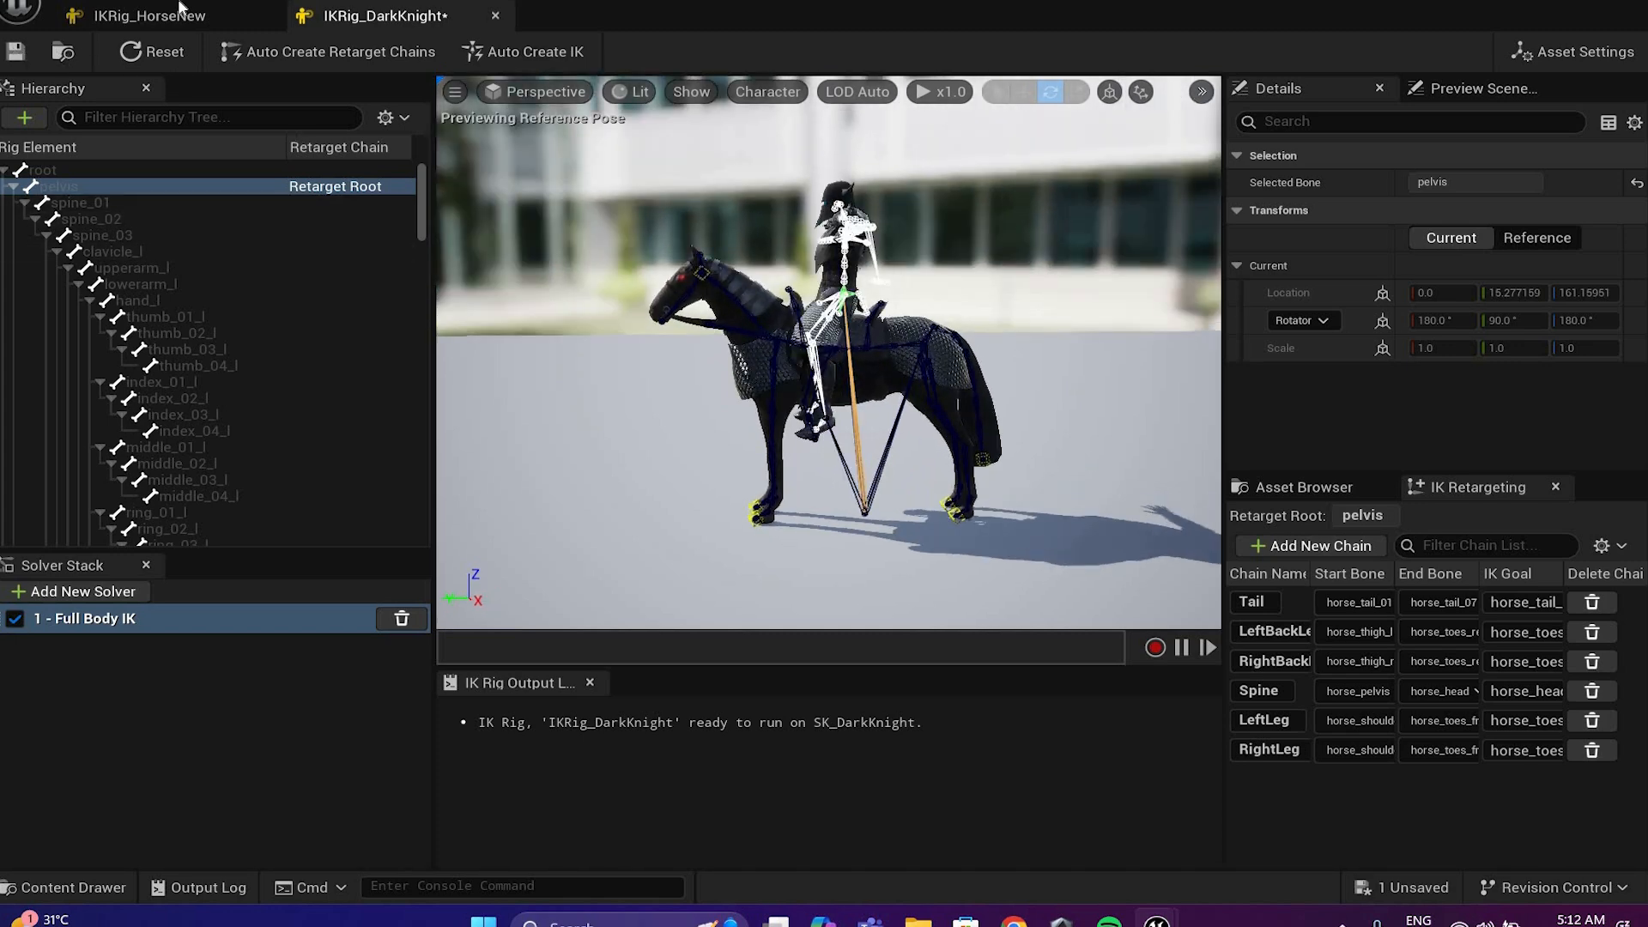
key(ctrl+s)
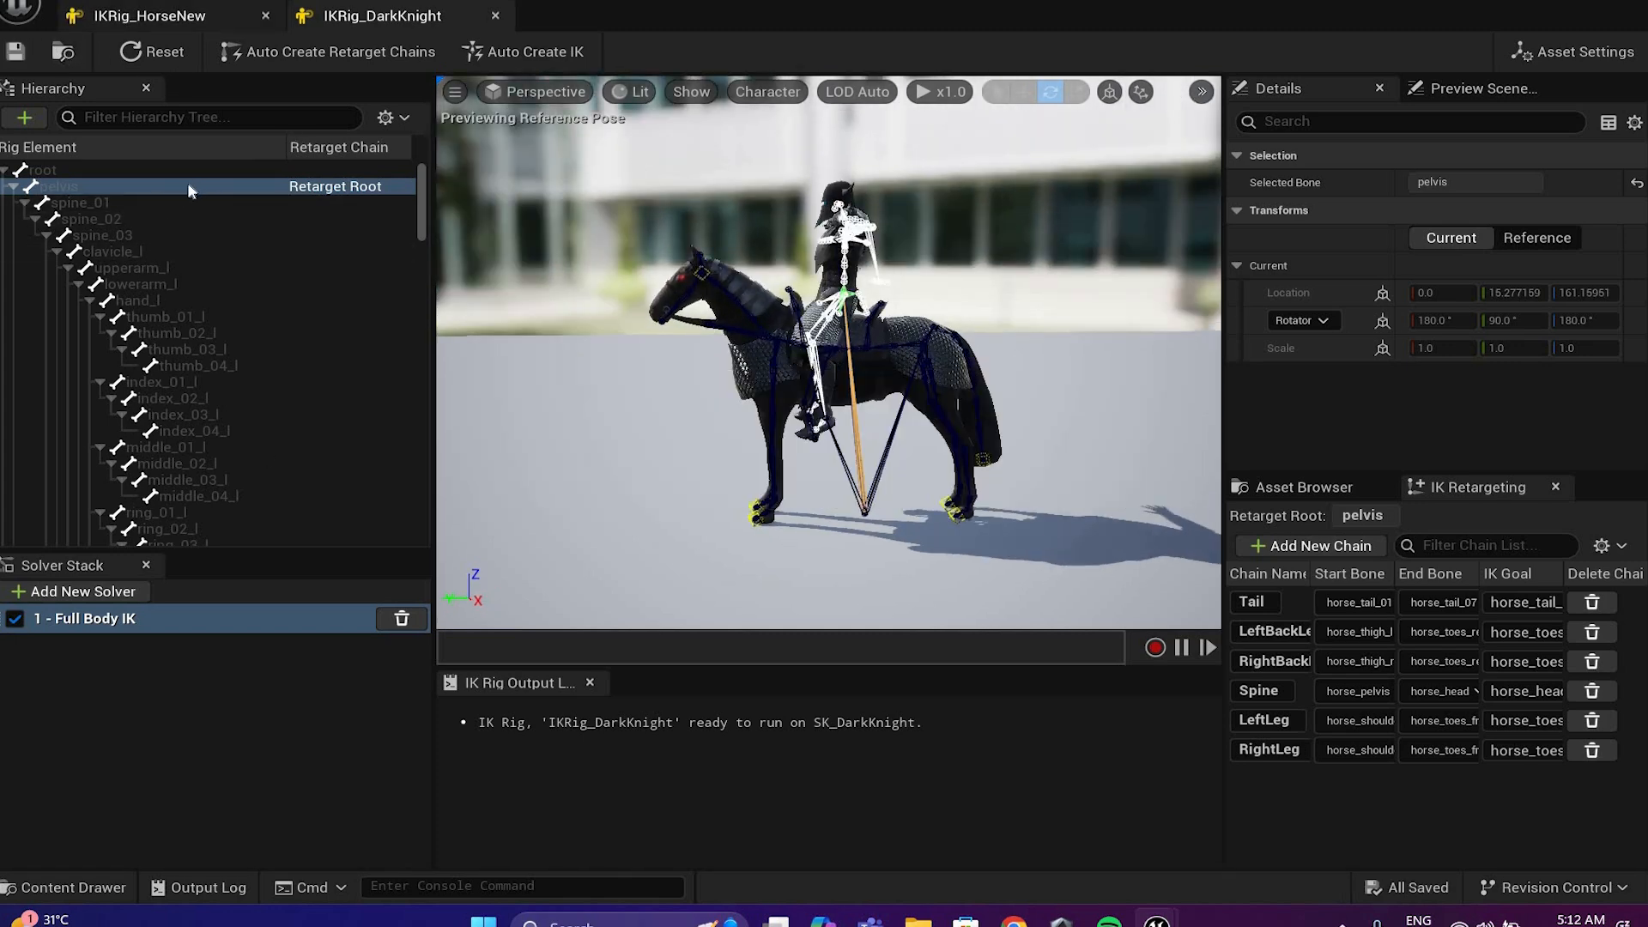
Step: Return to IKRig_HorseNew and add an IK goal on the head bone
click(150, 16)
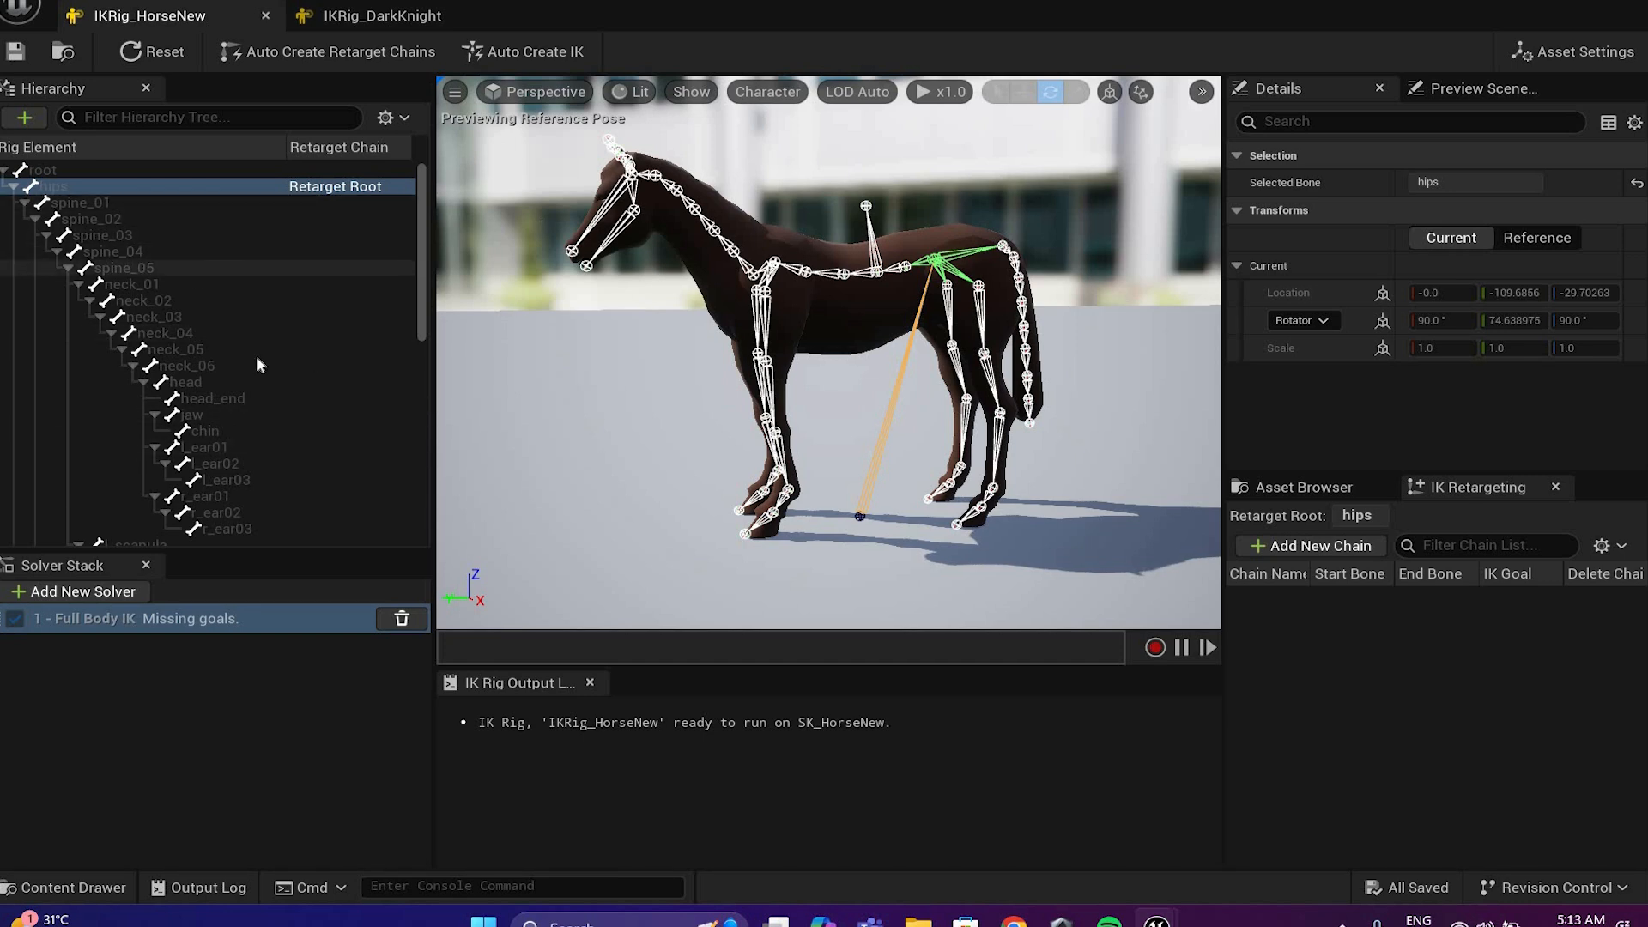
click(186, 383)
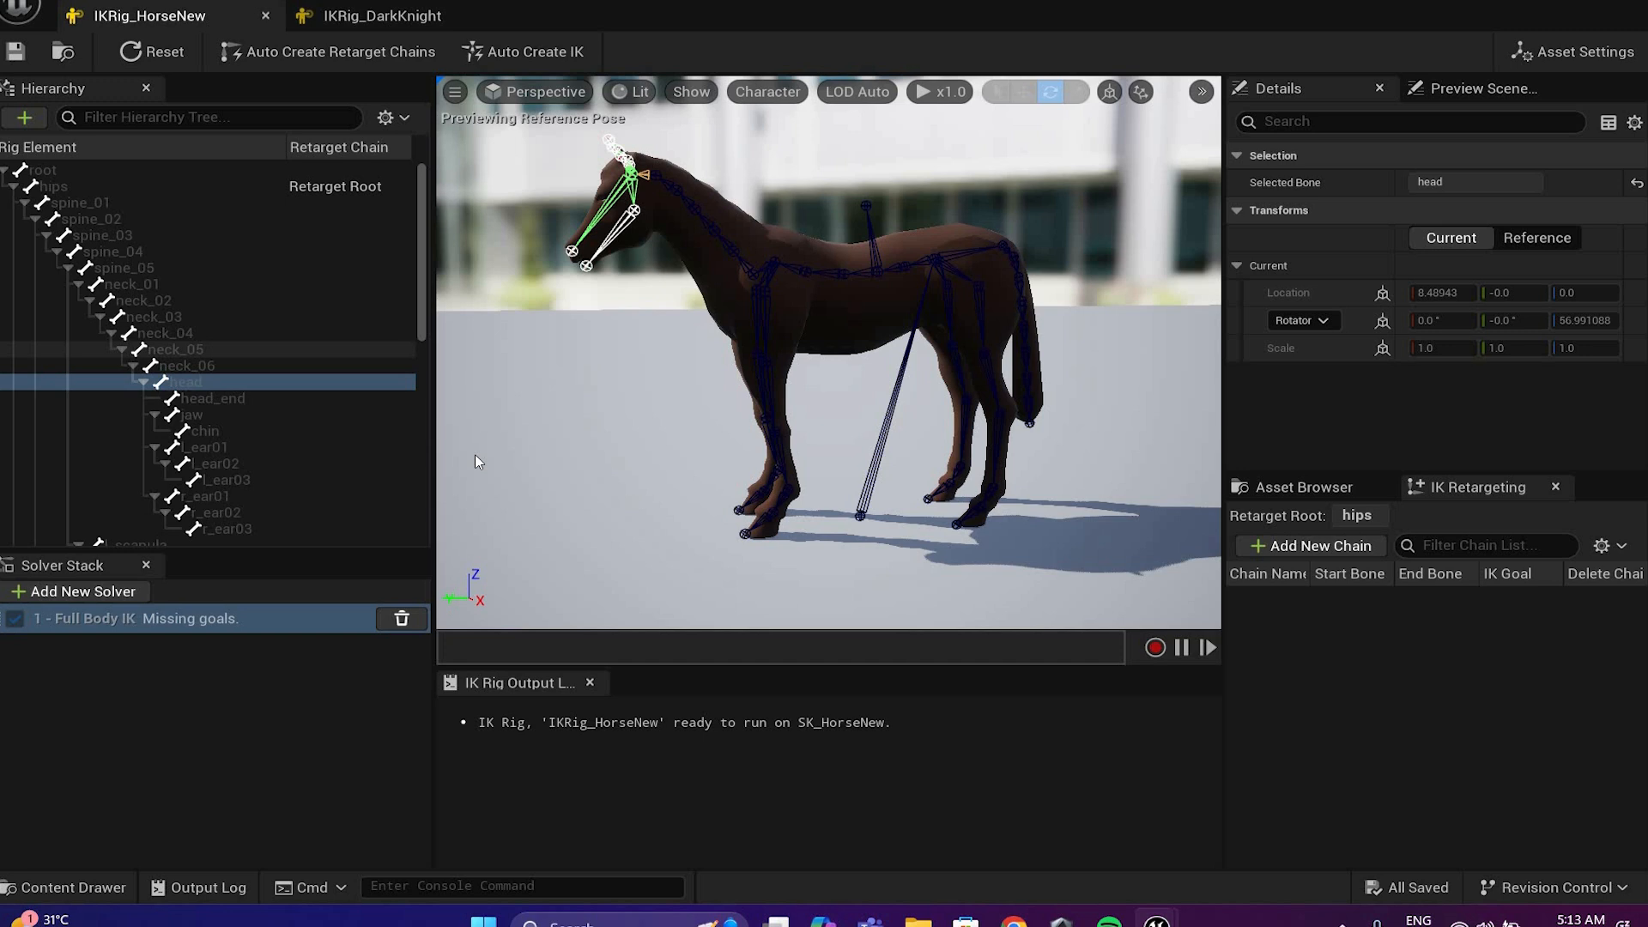
right_click(184, 381)
click(254, 449)
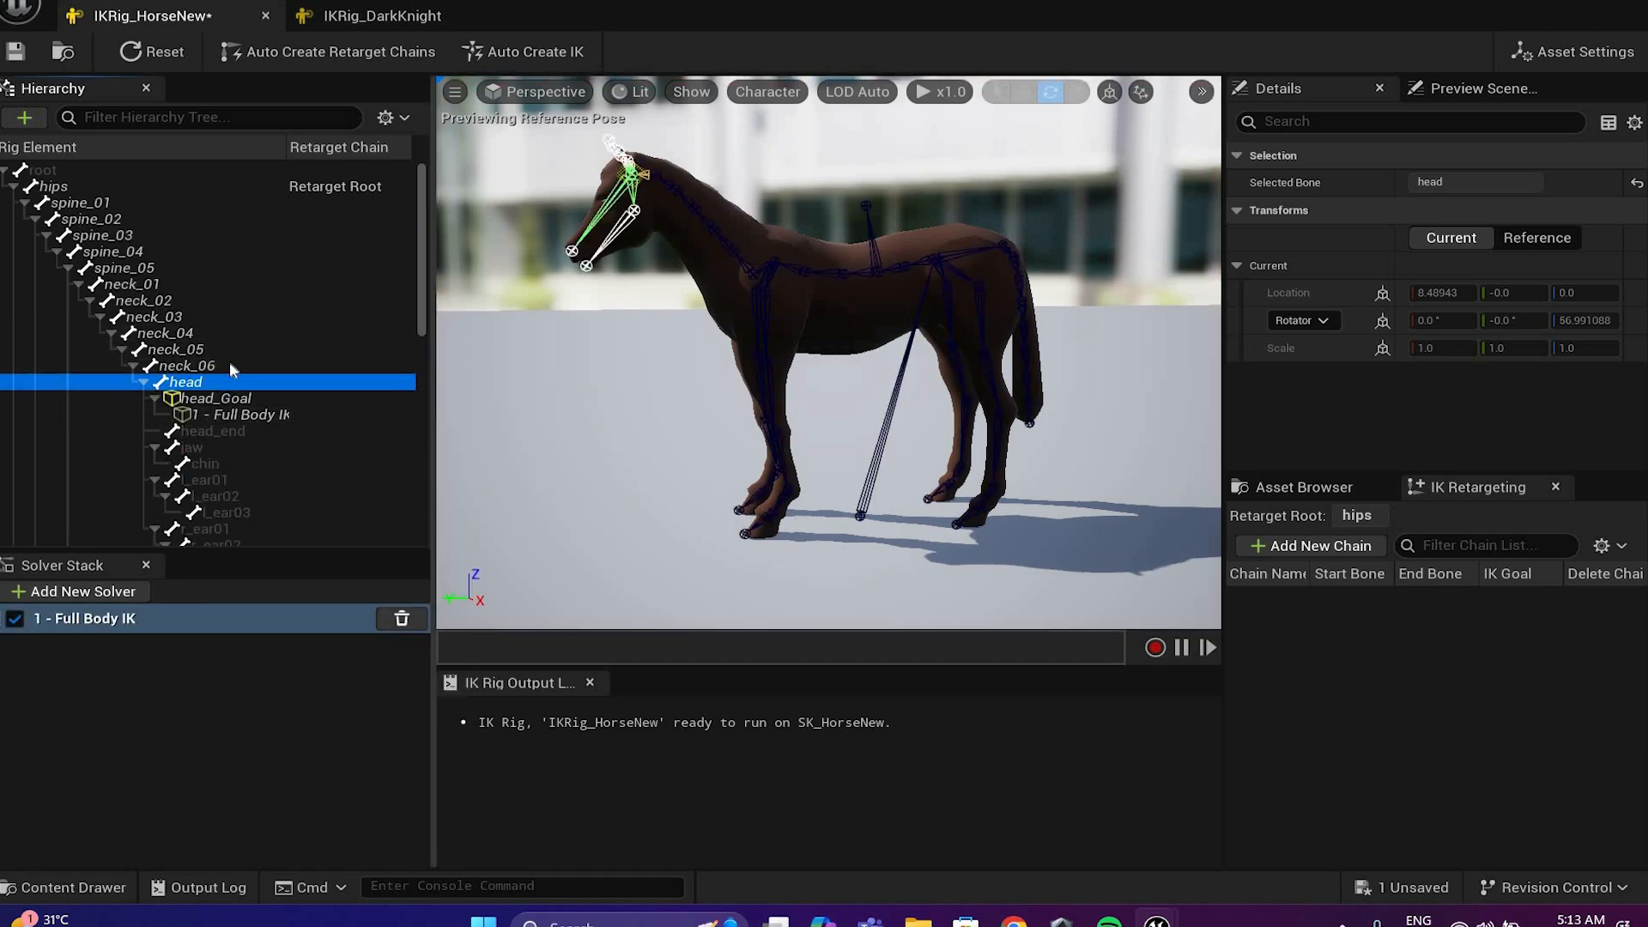
Step: Add IK goals on the l_front_hoof and r_front_hoof bones of the new horse
scroll(268, 369, down, 5)
click(225, 362)
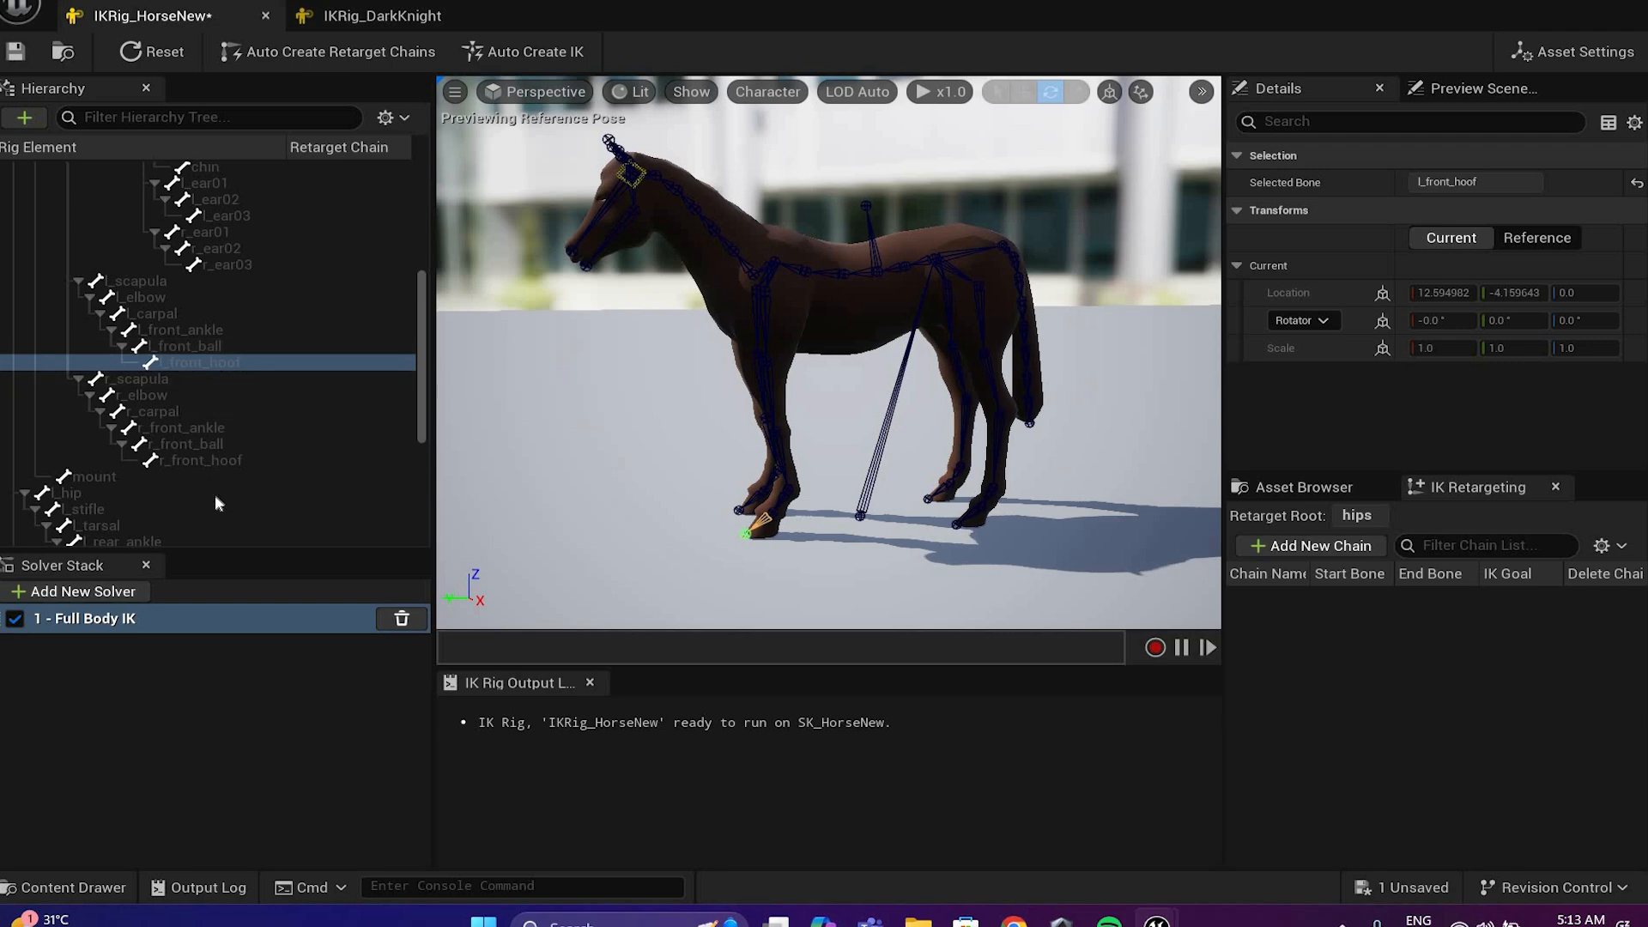
right_click(214, 361)
click(257, 431)
click(975, 532)
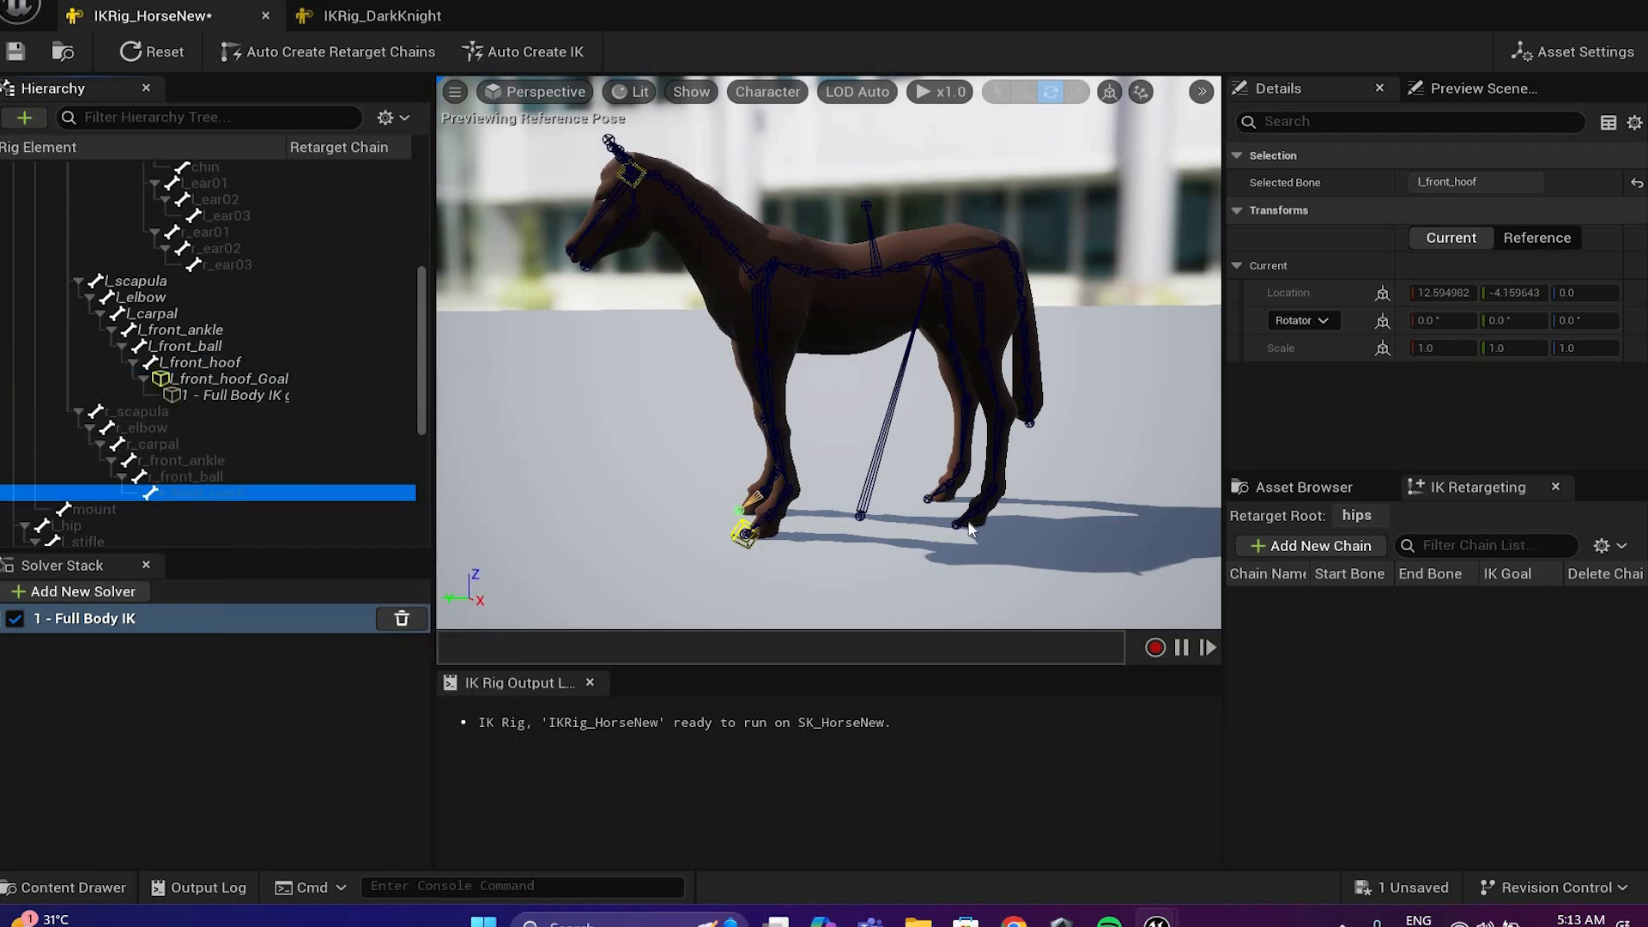
right_click(216, 493)
click(257, 564)
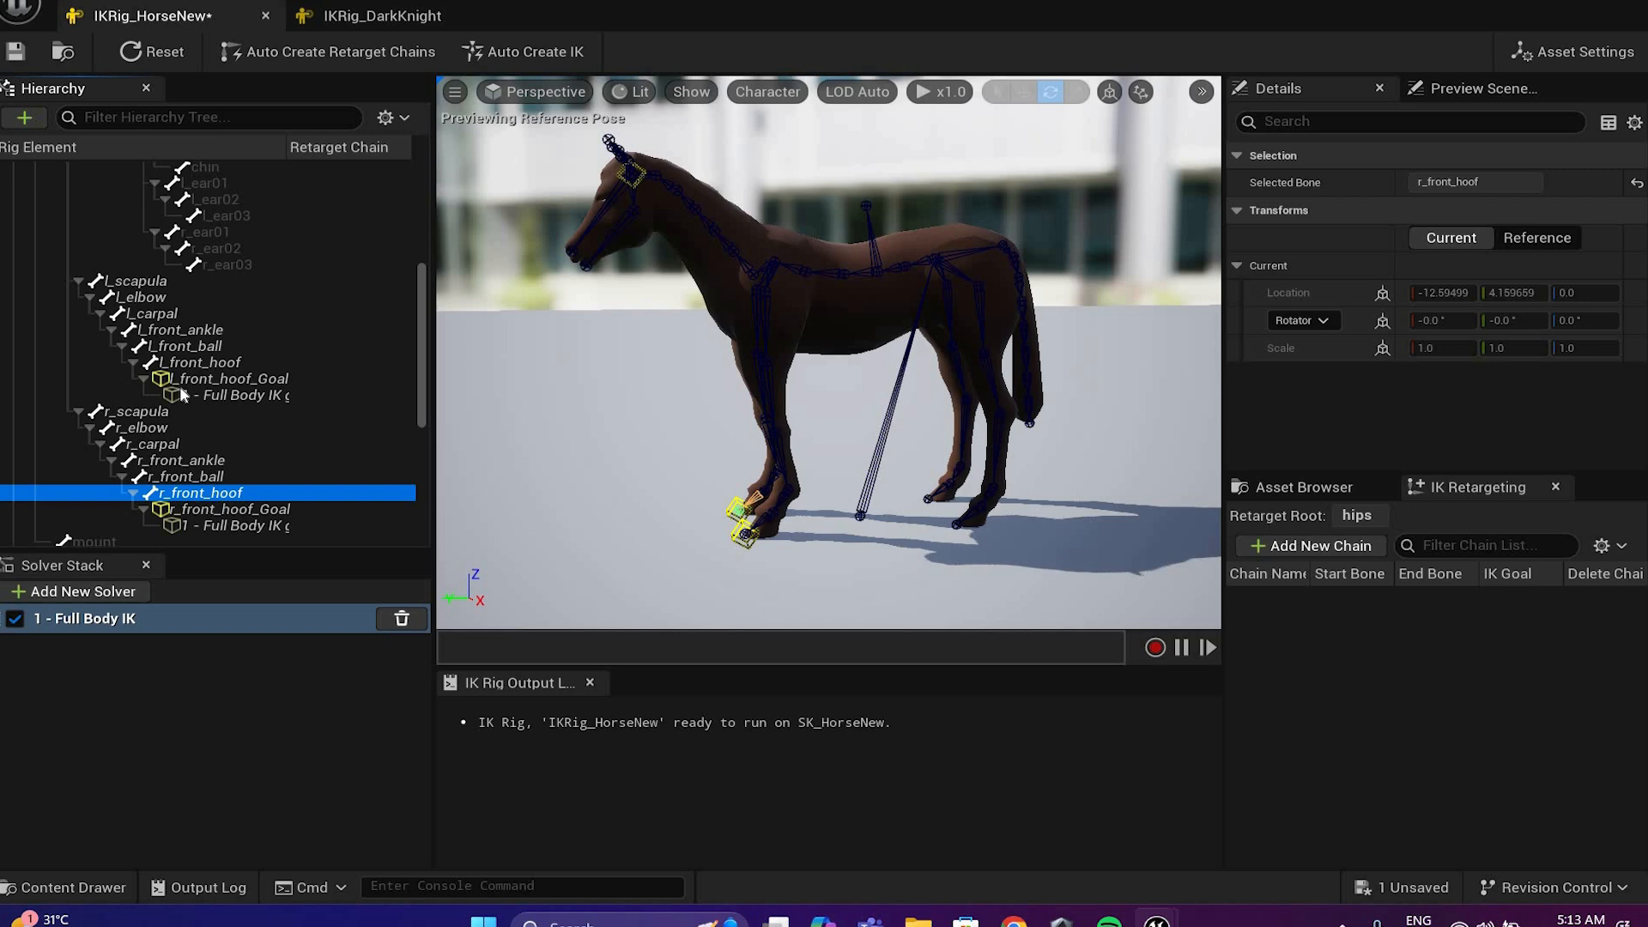
Step: Add IK goals on the l_rear_hoof and r_rear_hoof bones of the new horse
scroll(208, 424, down, 5)
right_click(154, 362)
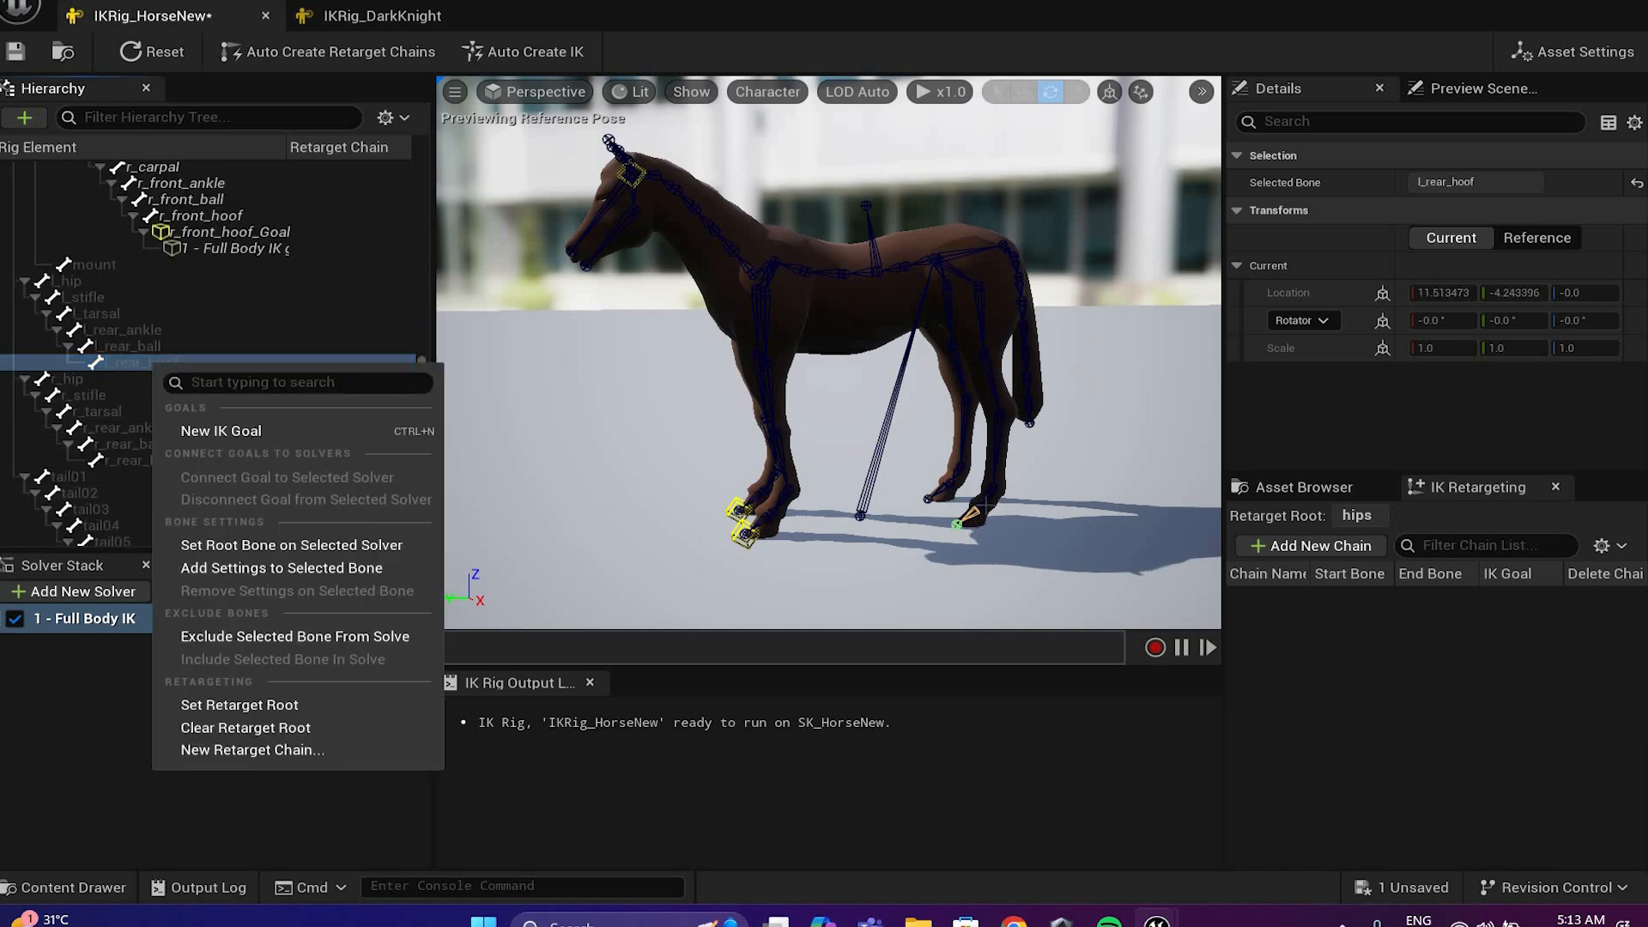
click(258, 431)
scroll(828, 352, up, 5)
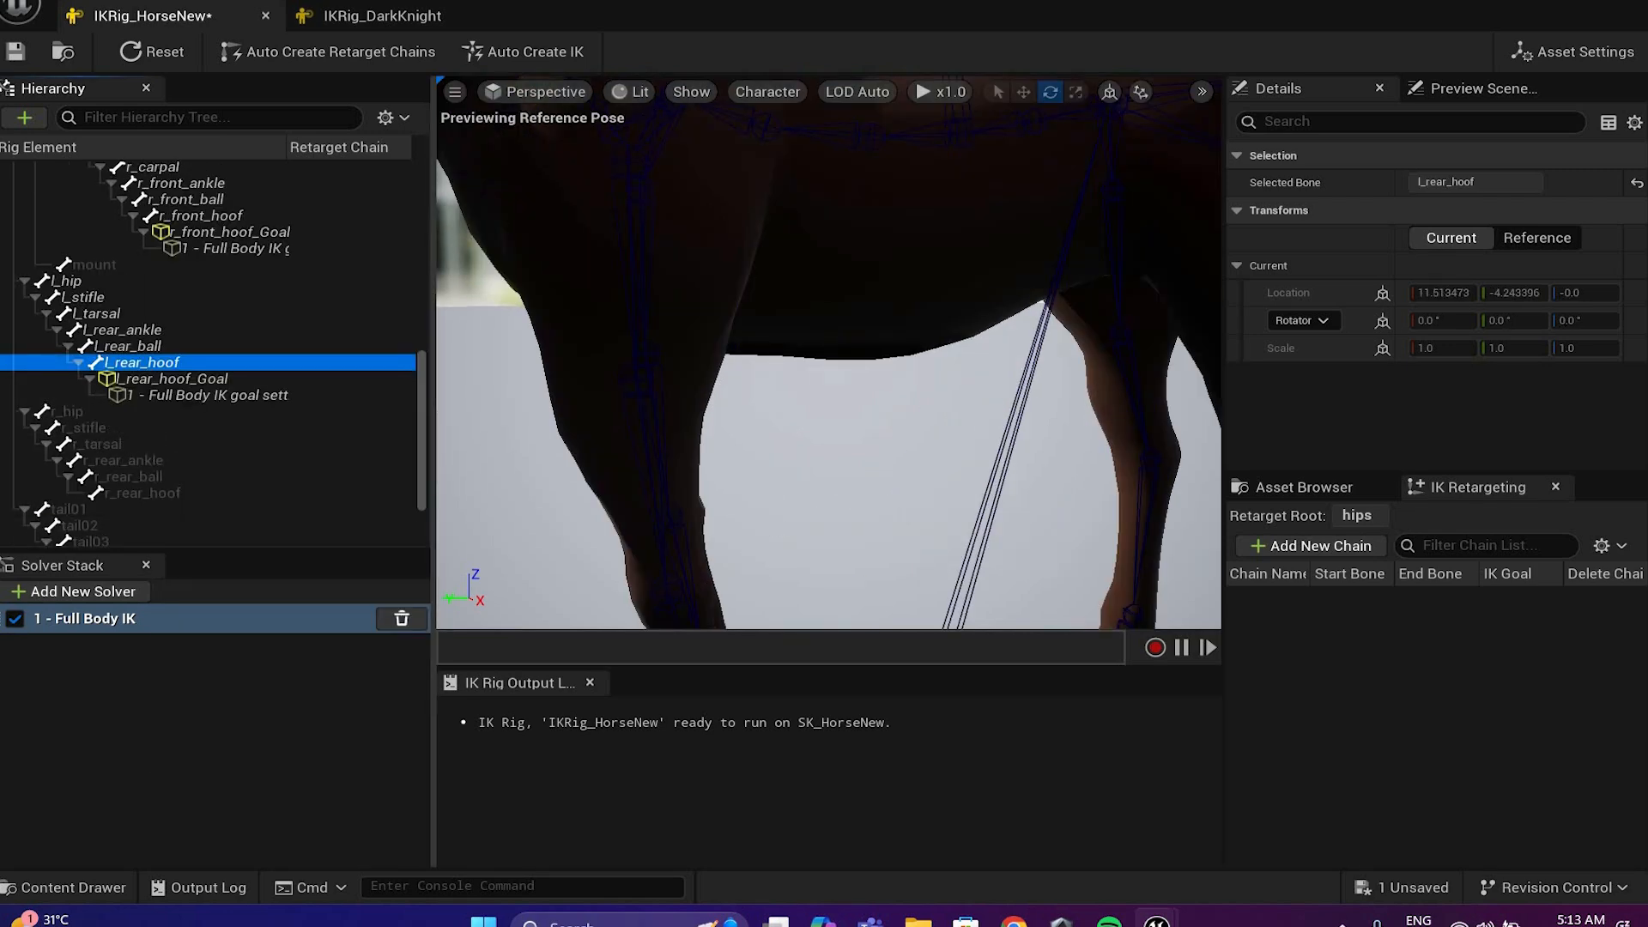
scroll(773, 490, down, 5)
middle_drag(801, 435, 721, 227)
scroll(730, 386, up, 5)
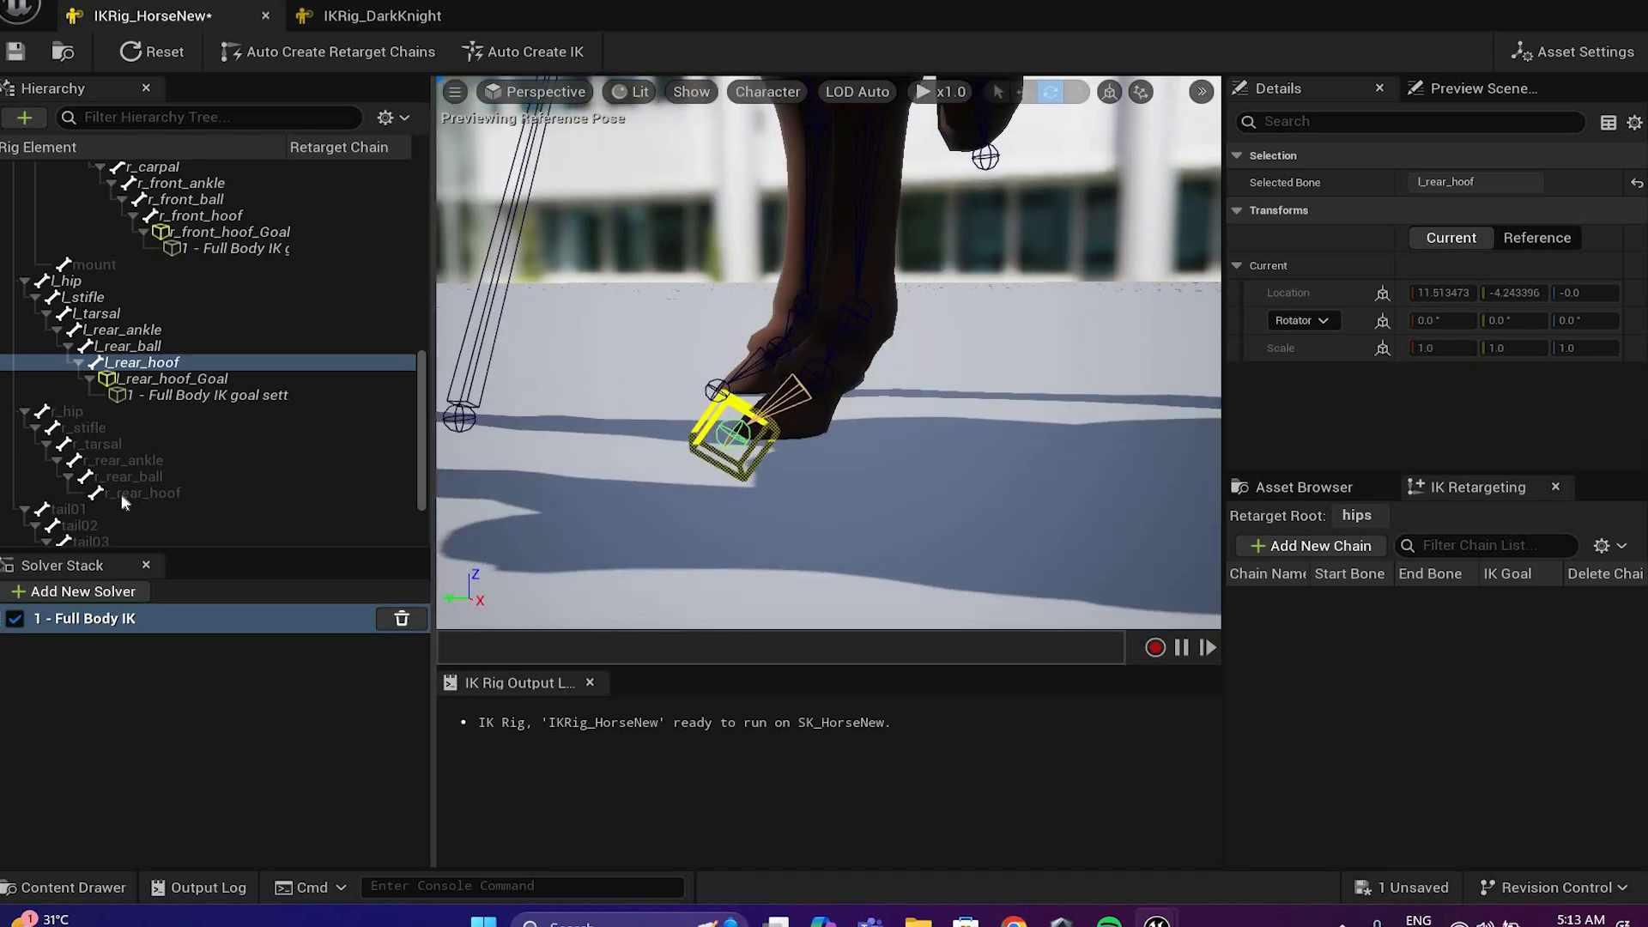
click(132, 491)
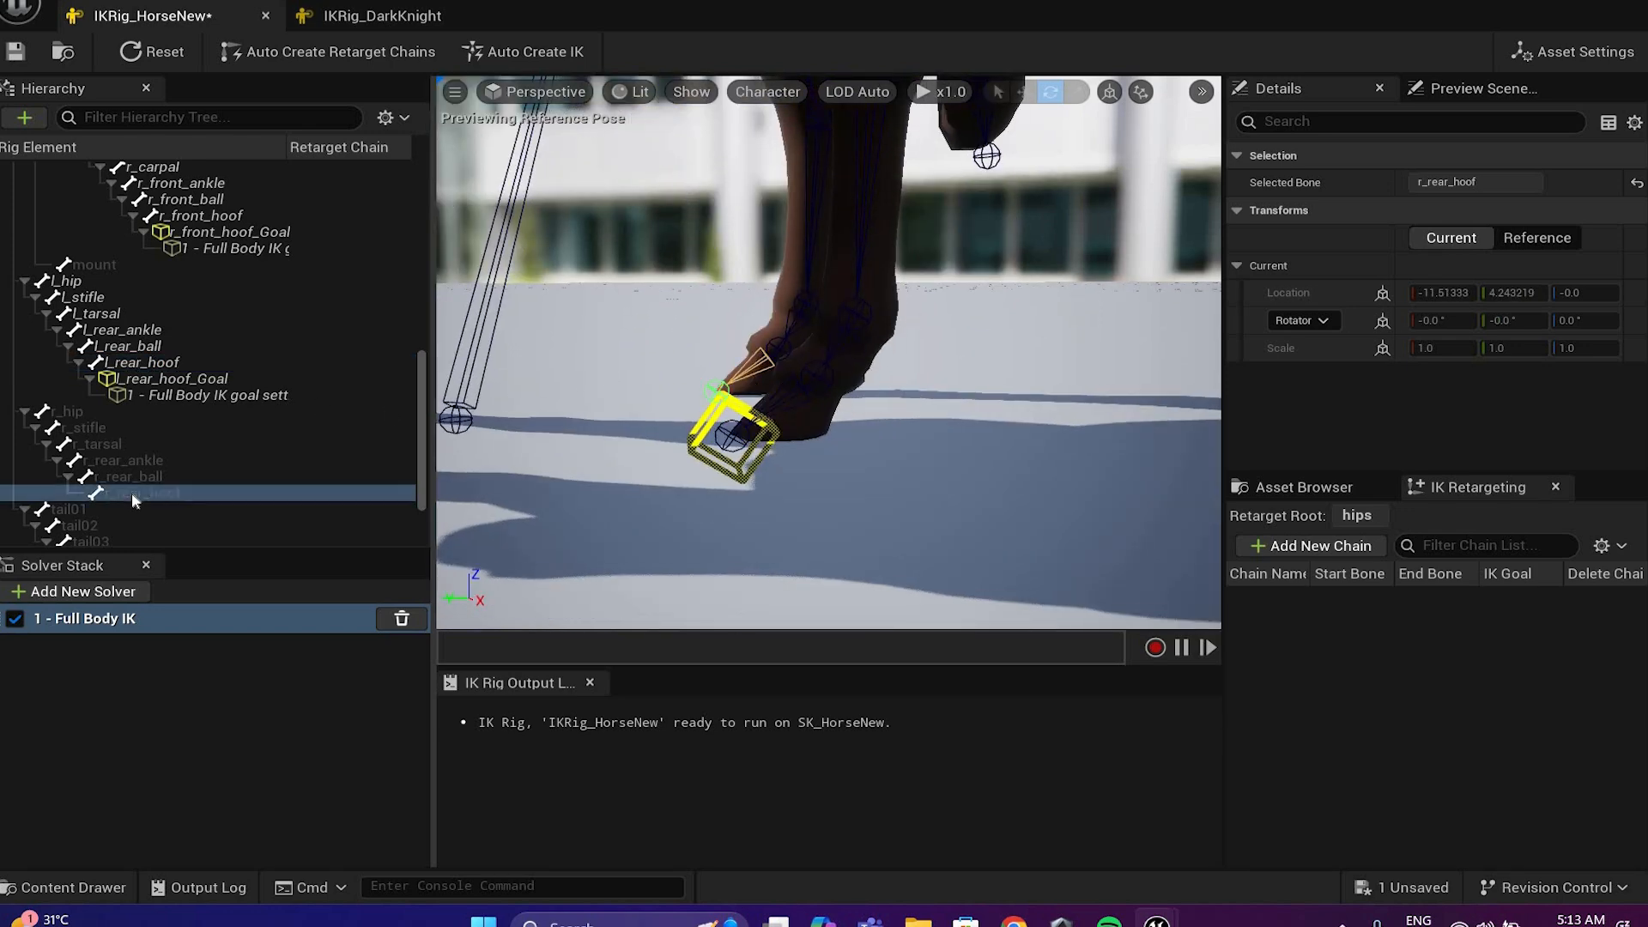
right_click(120, 492)
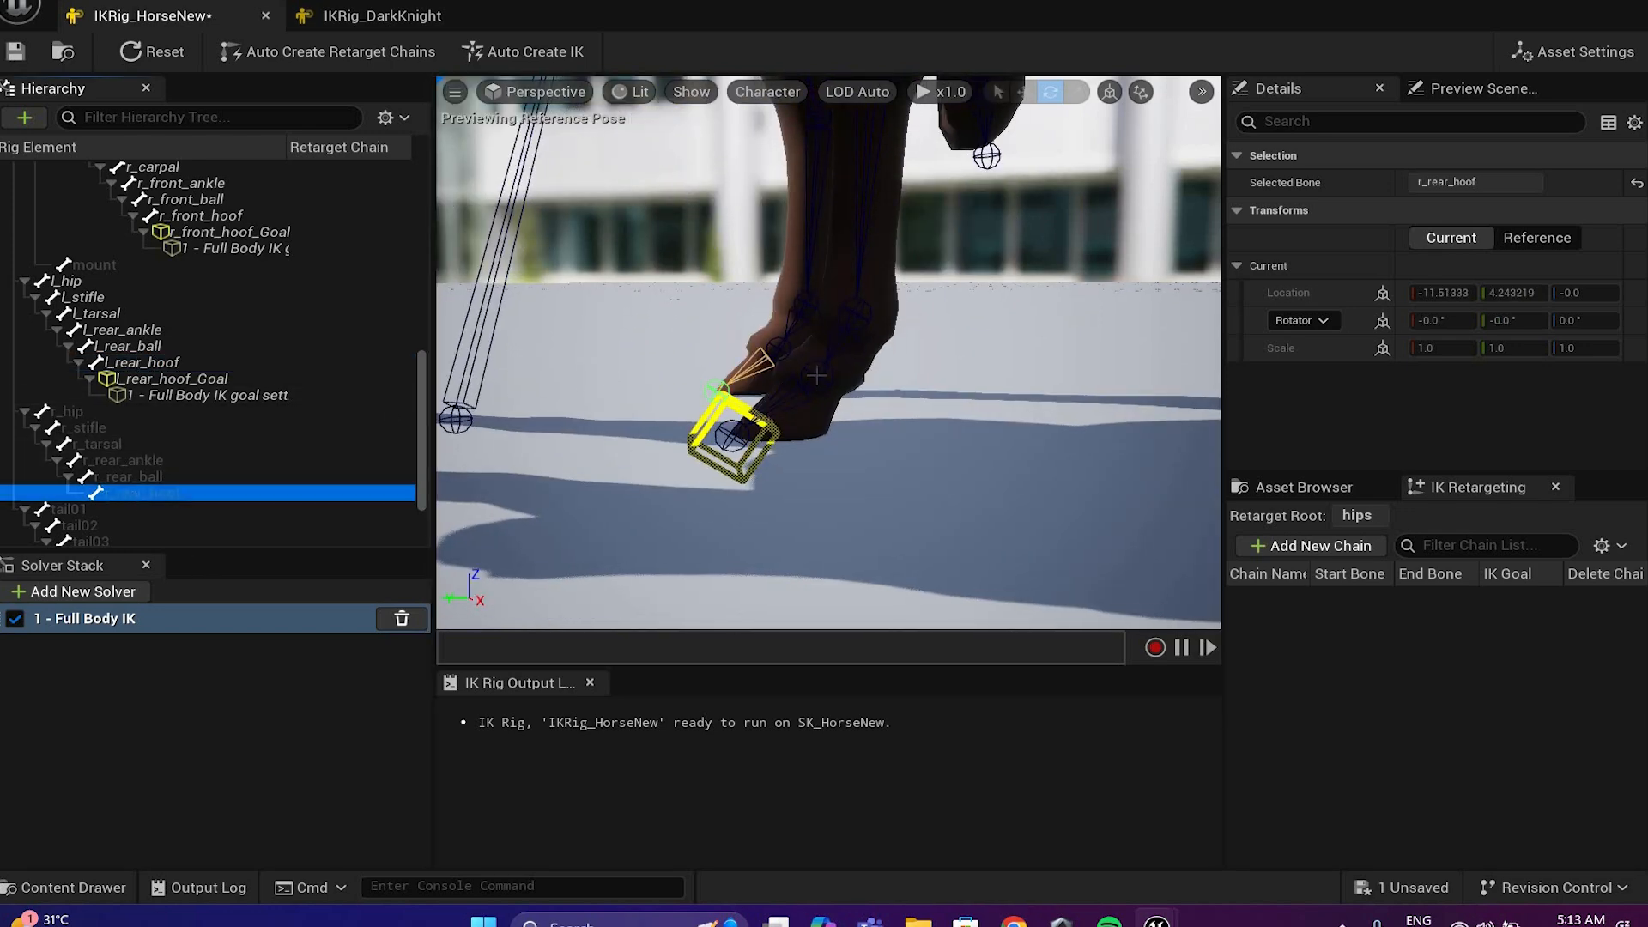
click(180, 560)
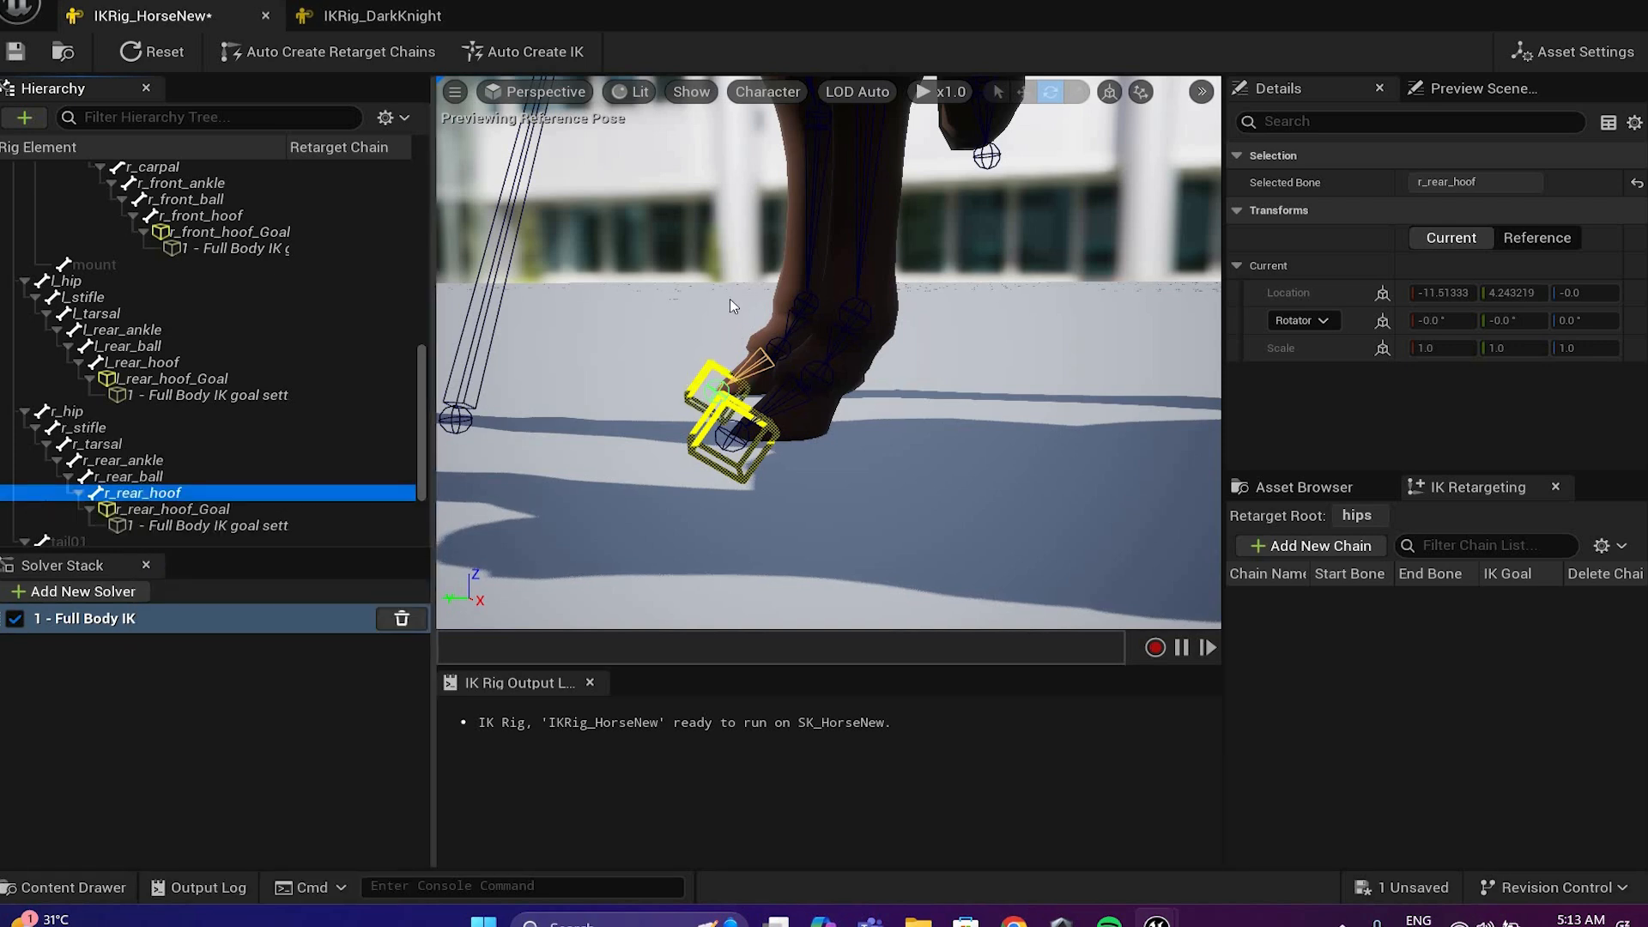
Step: Add an IK goal on tail09, the bone at the tip of the new horse's tail
scroll(732, 305, down, 3)
scroll(738, 306, down, 2)
middle_drag(738, 306, 971, 375)
scroll(827, 526, up, 2)
alt+drag(800, 434, 769, 432)
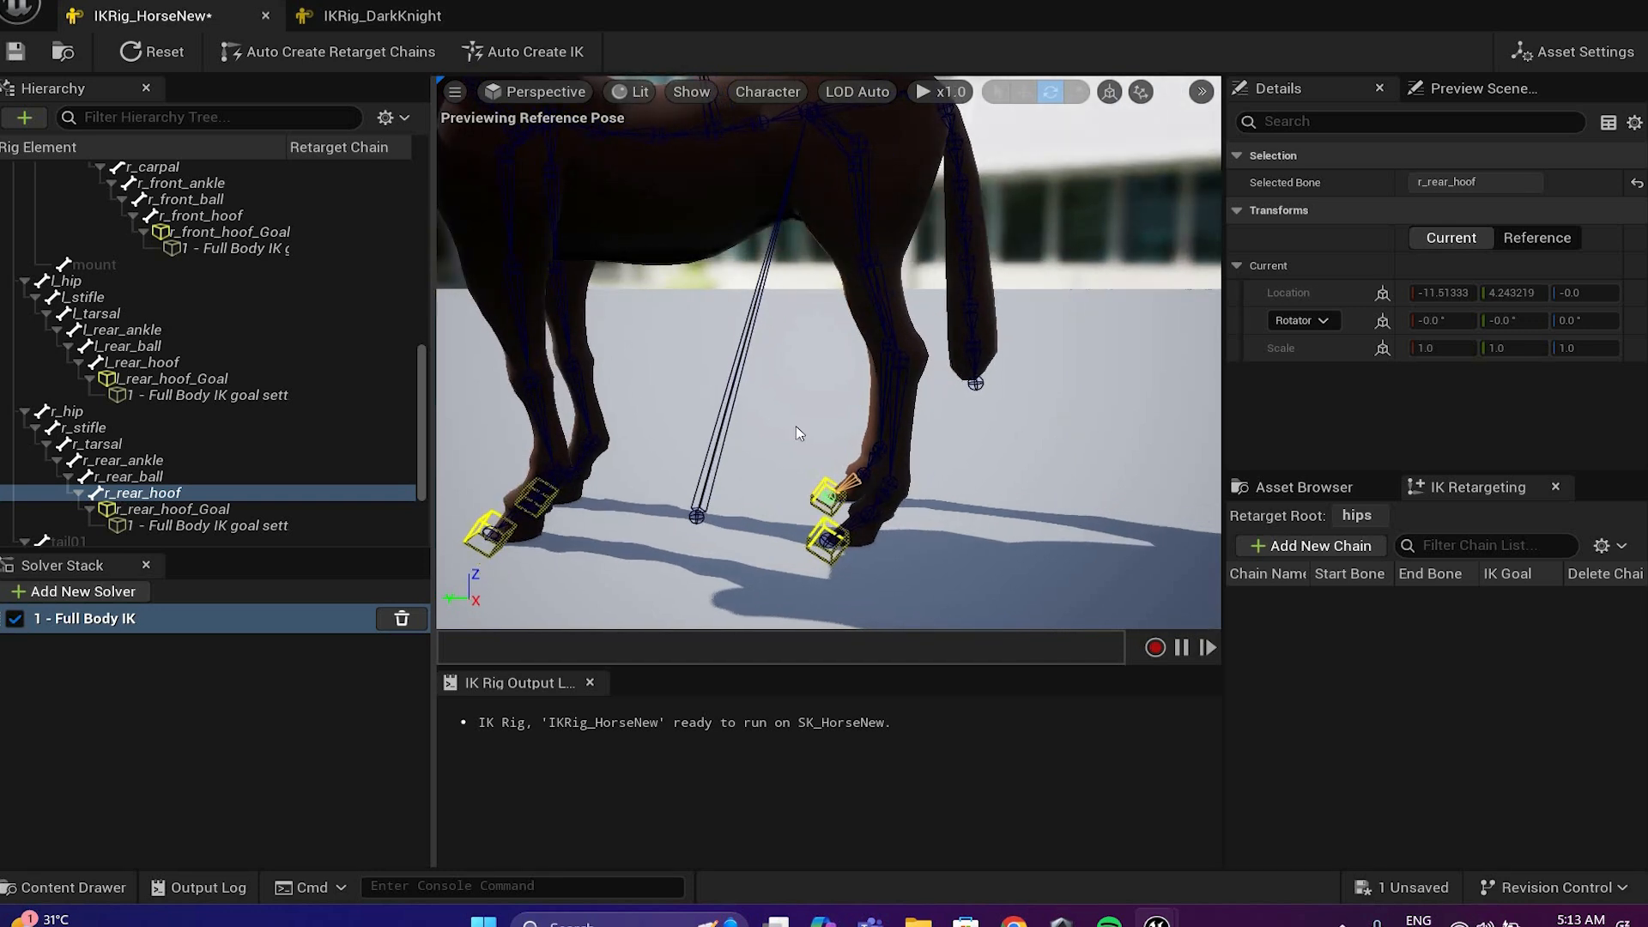
click(971, 364)
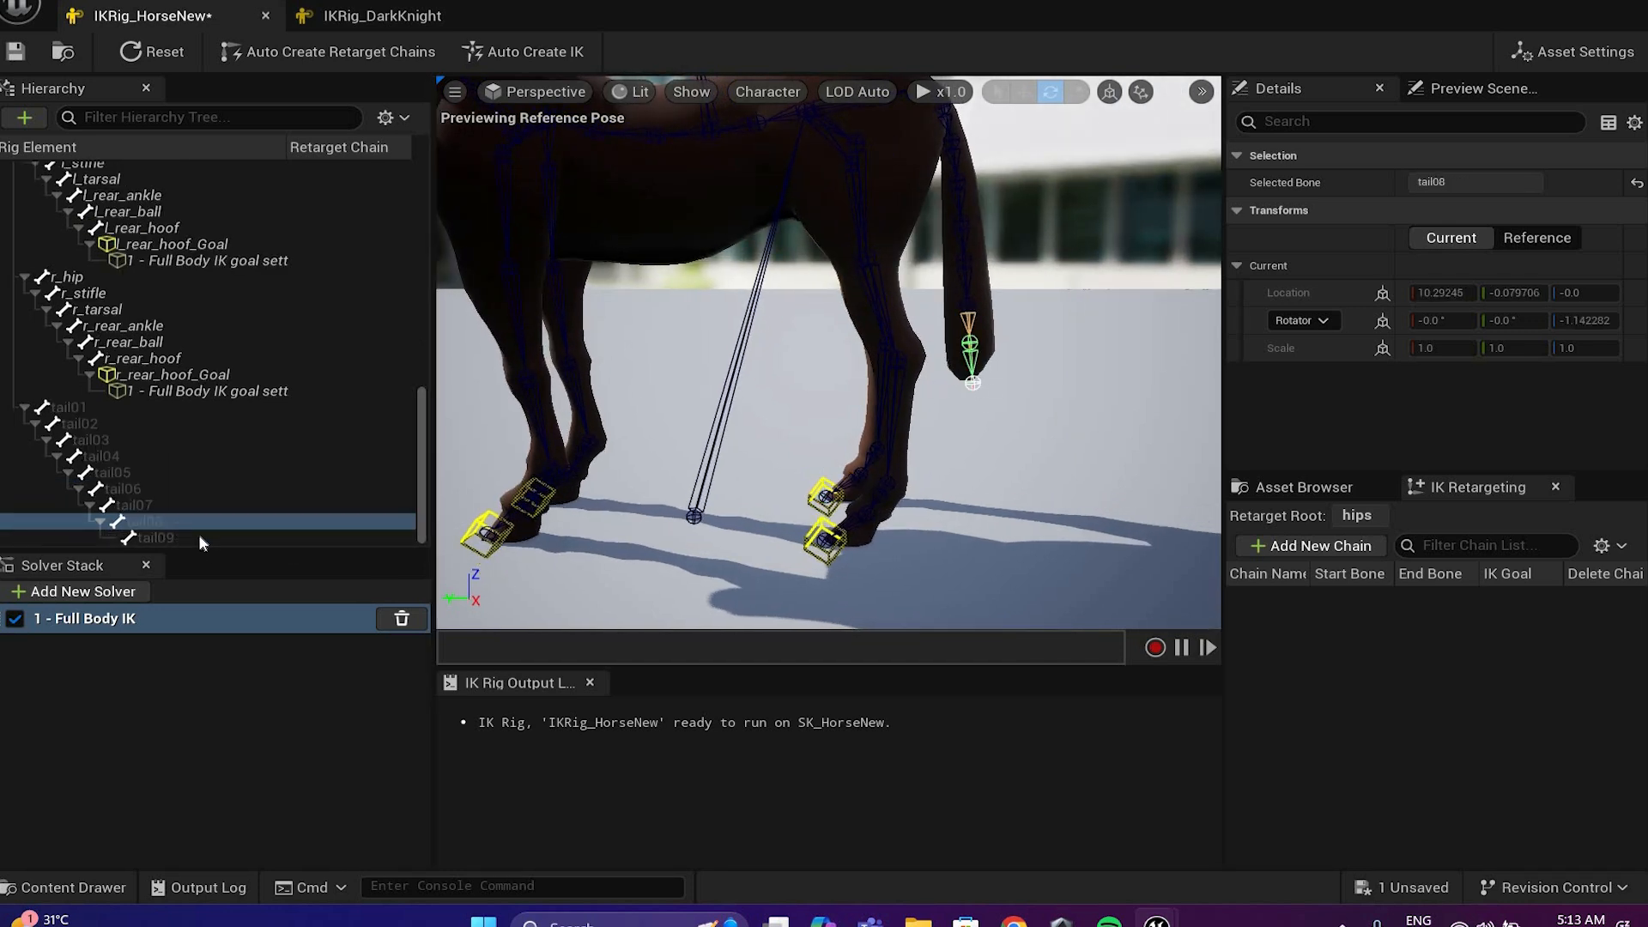
right_click(174, 538)
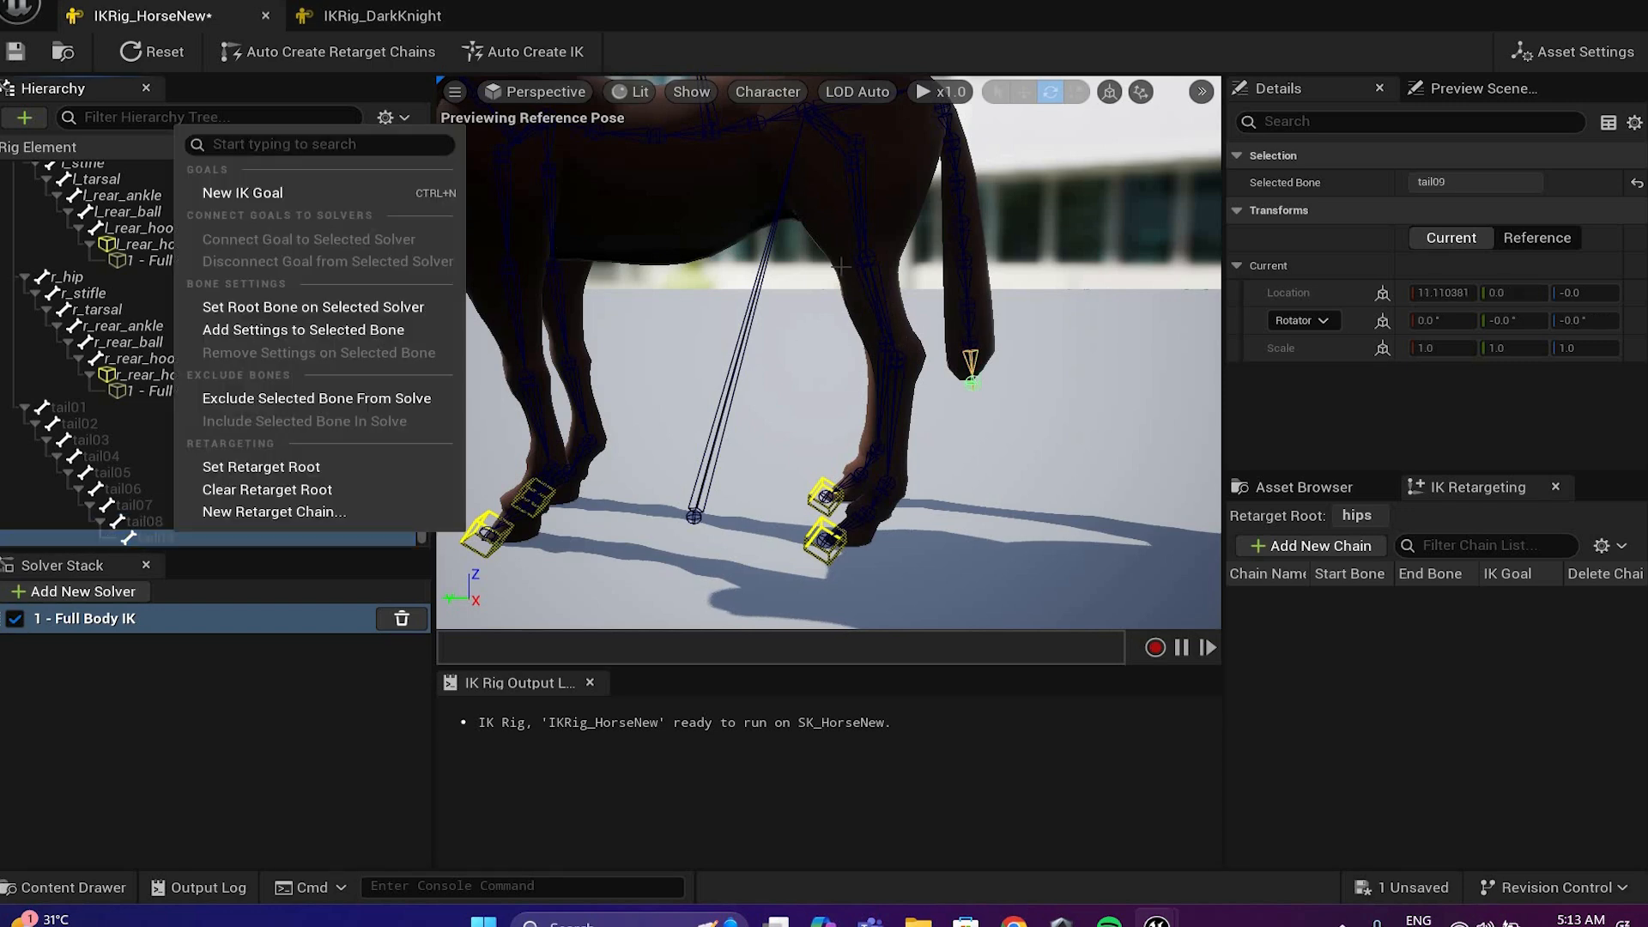
click(243, 193)
scroll(828, 352, down, 5)
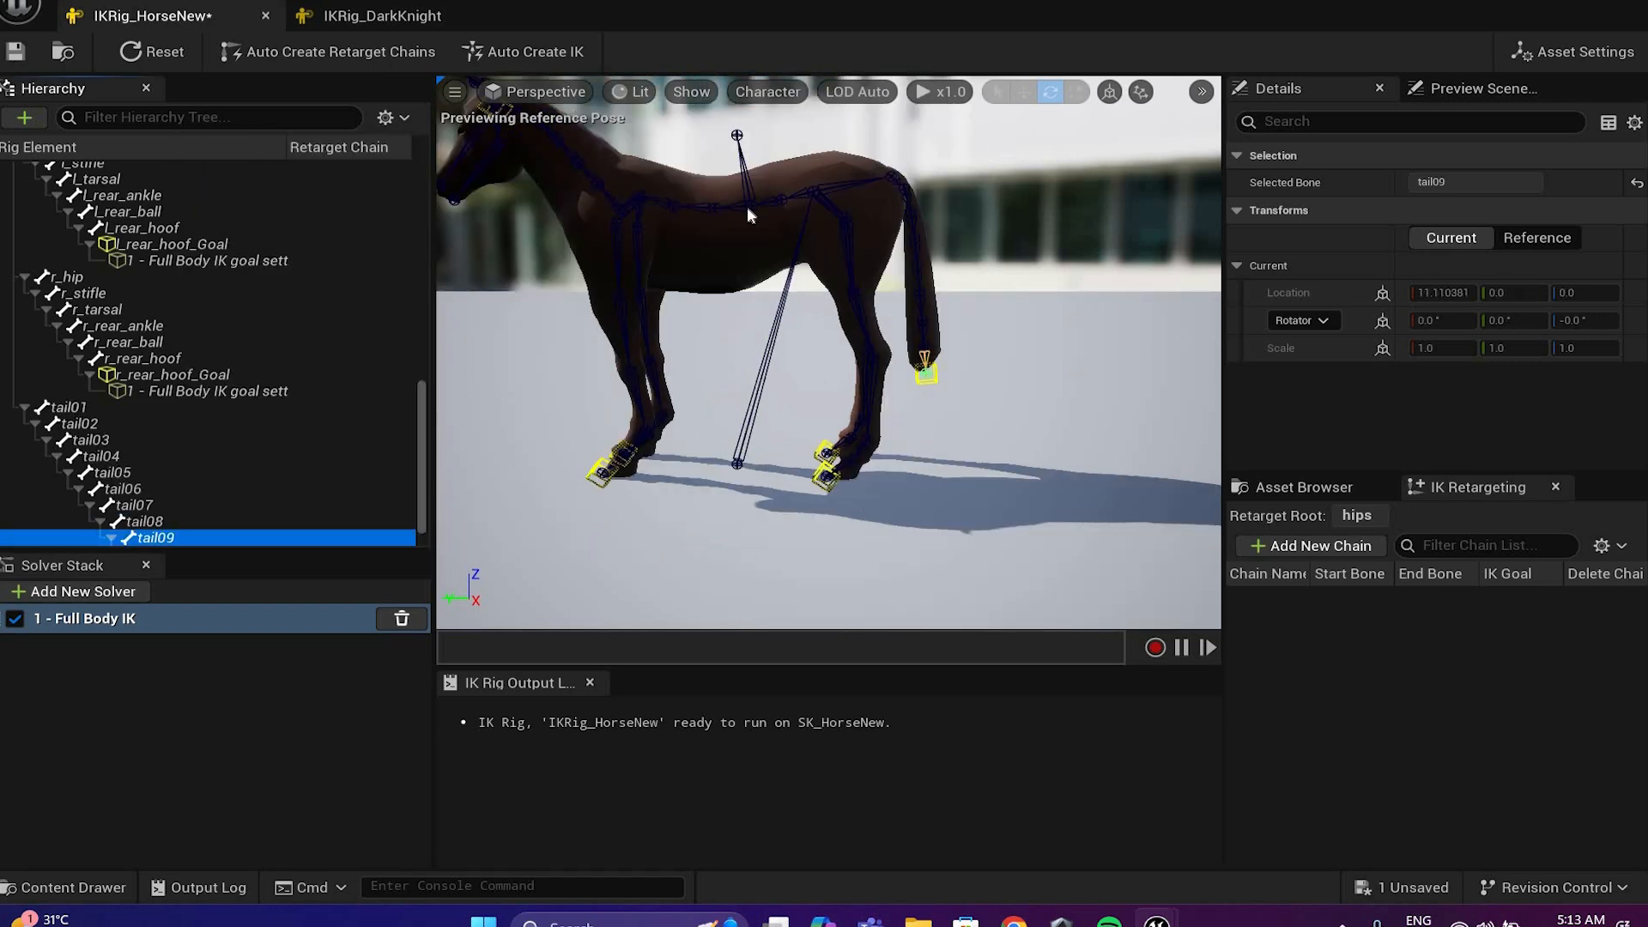
scroll(858, 225, down, 4)
middle_drag(858, 225, 925, 230)
scroll(925, 230, up, 3)
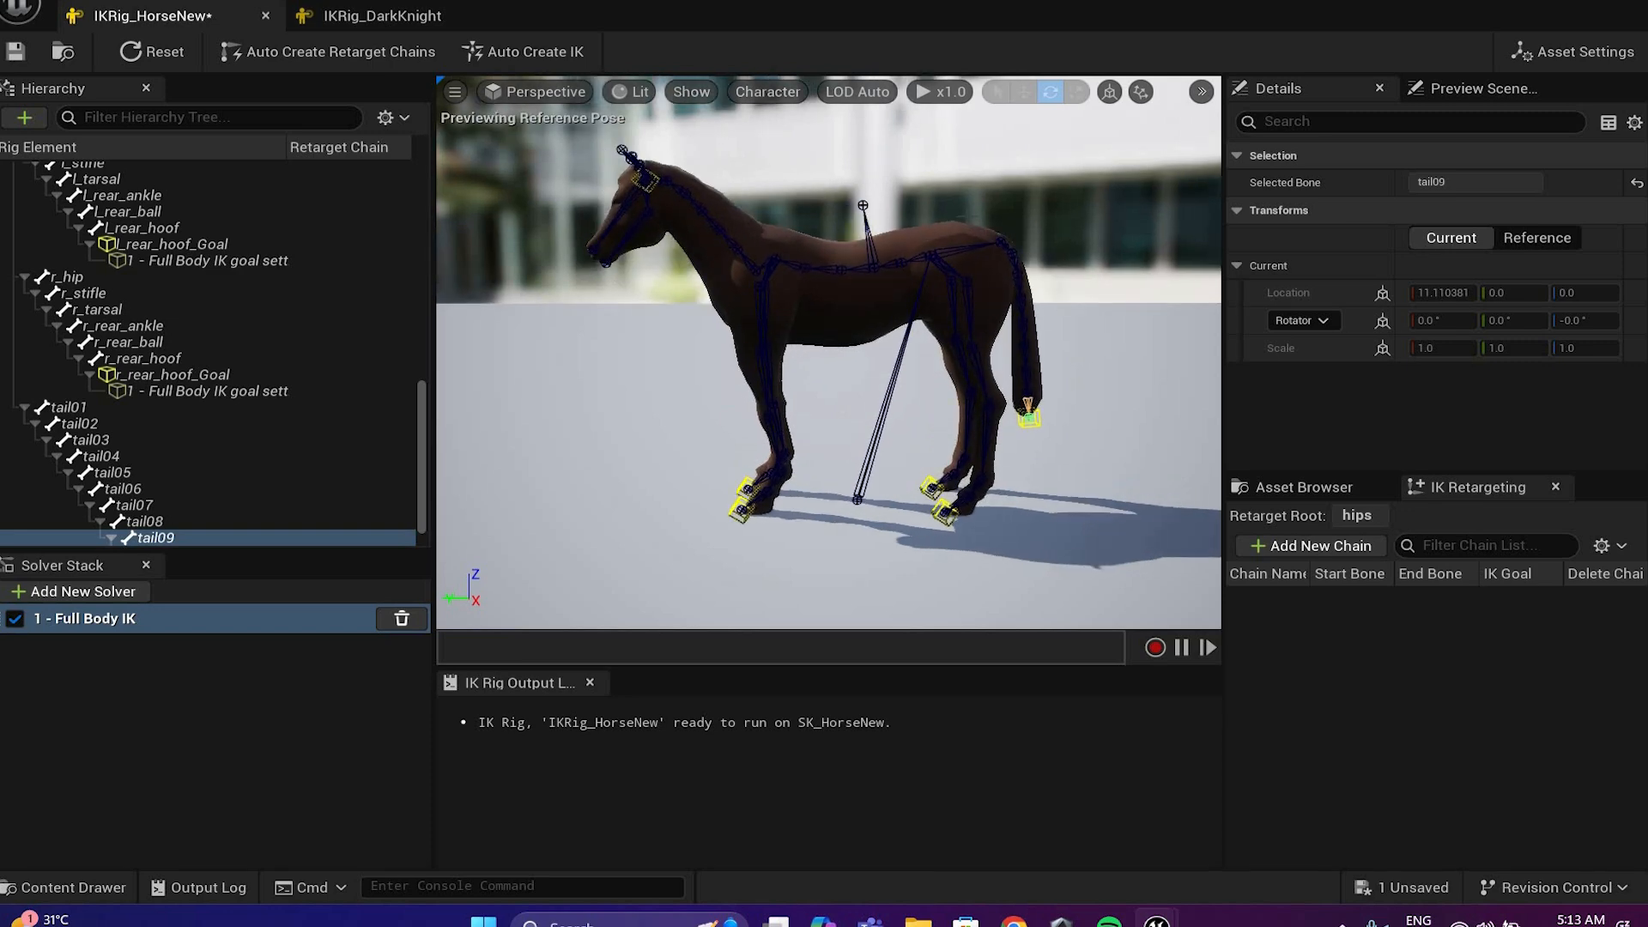
scroll(927, 237, up, 3)
right_drag(927, 237, 901, 257)
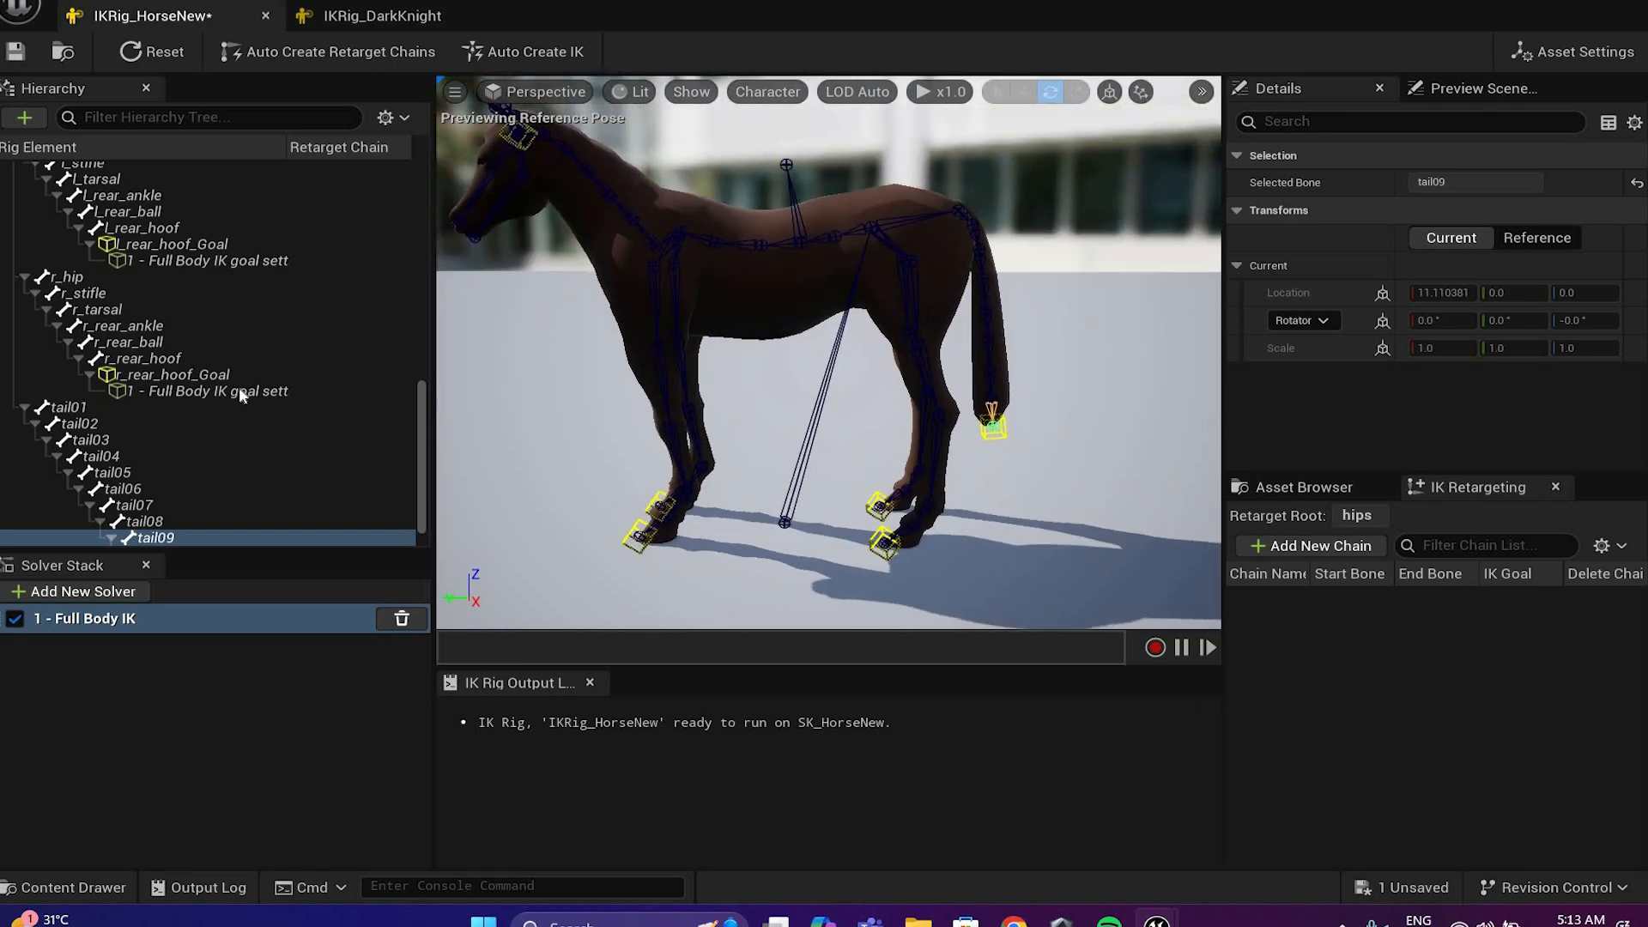
Step: Create a retarget chain named Tail from tail01 to tail09, using tail09_Goal
click(70, 407)
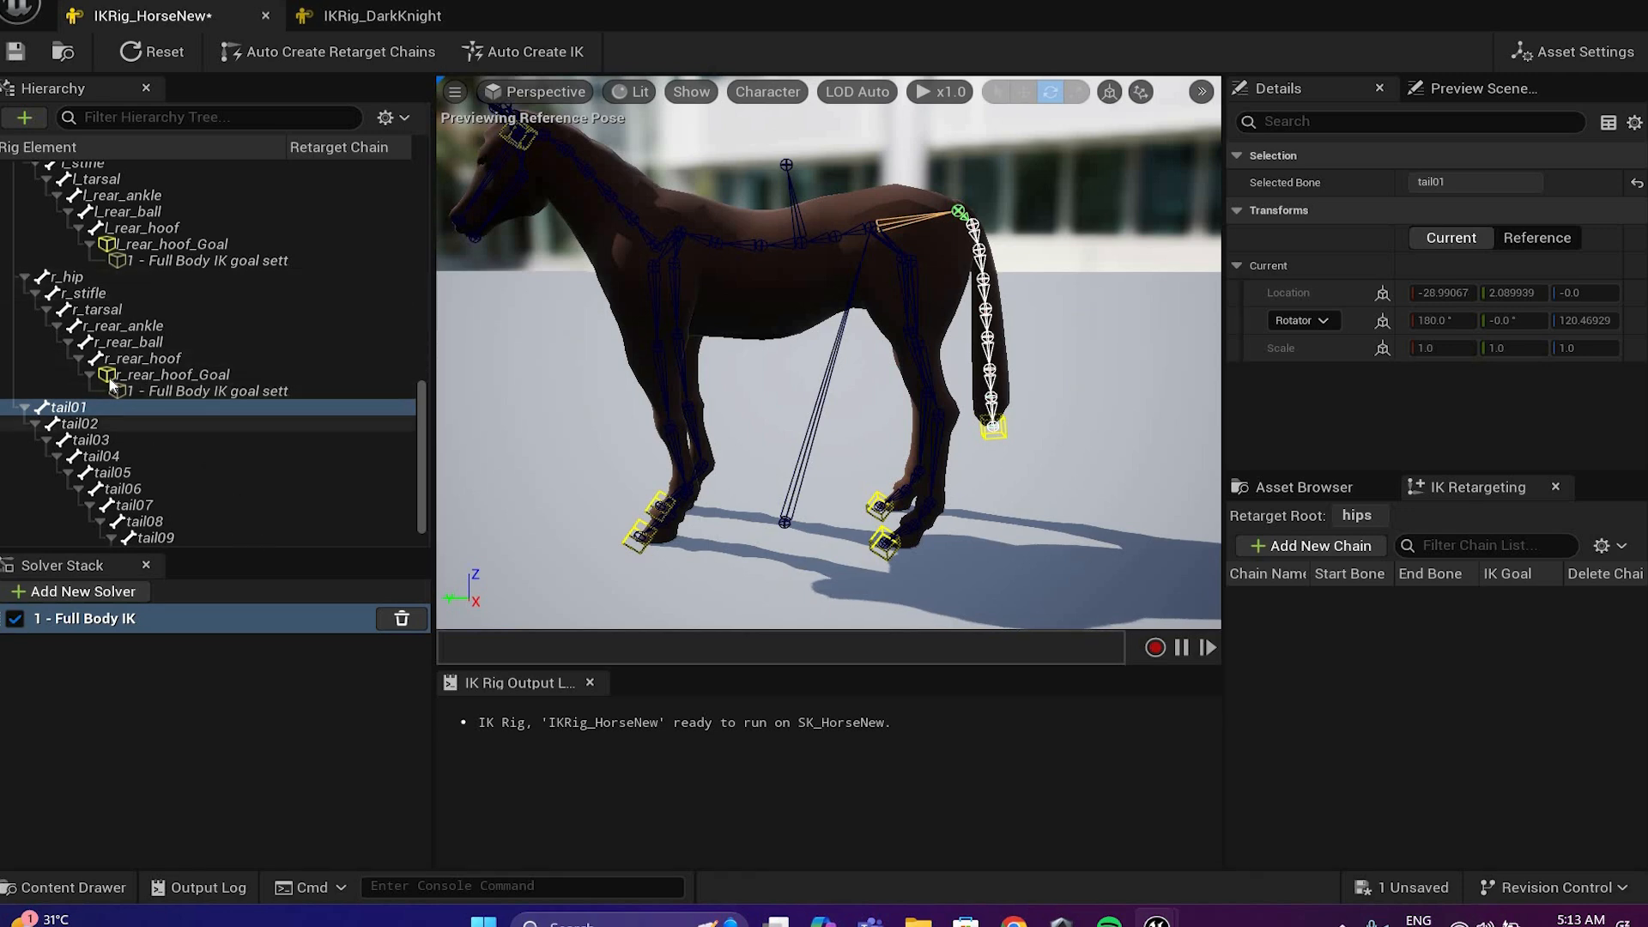
scroll(206, 455, down, 1)
shift+click(245, 539)
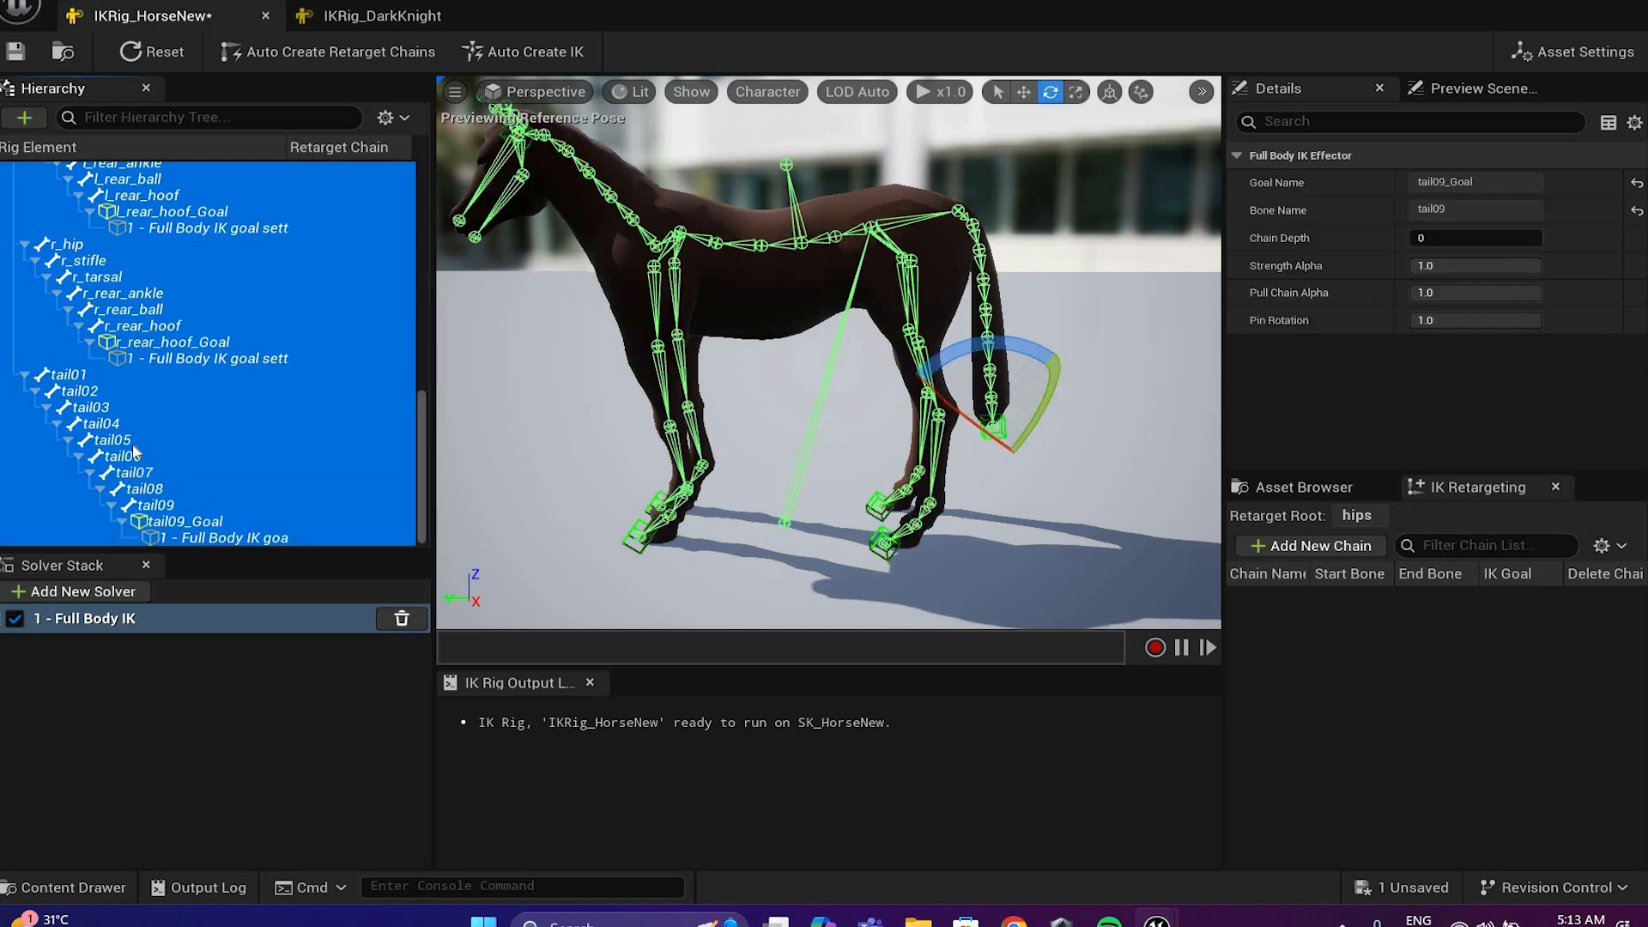
click(86, 375)
shift+click(245, 538)
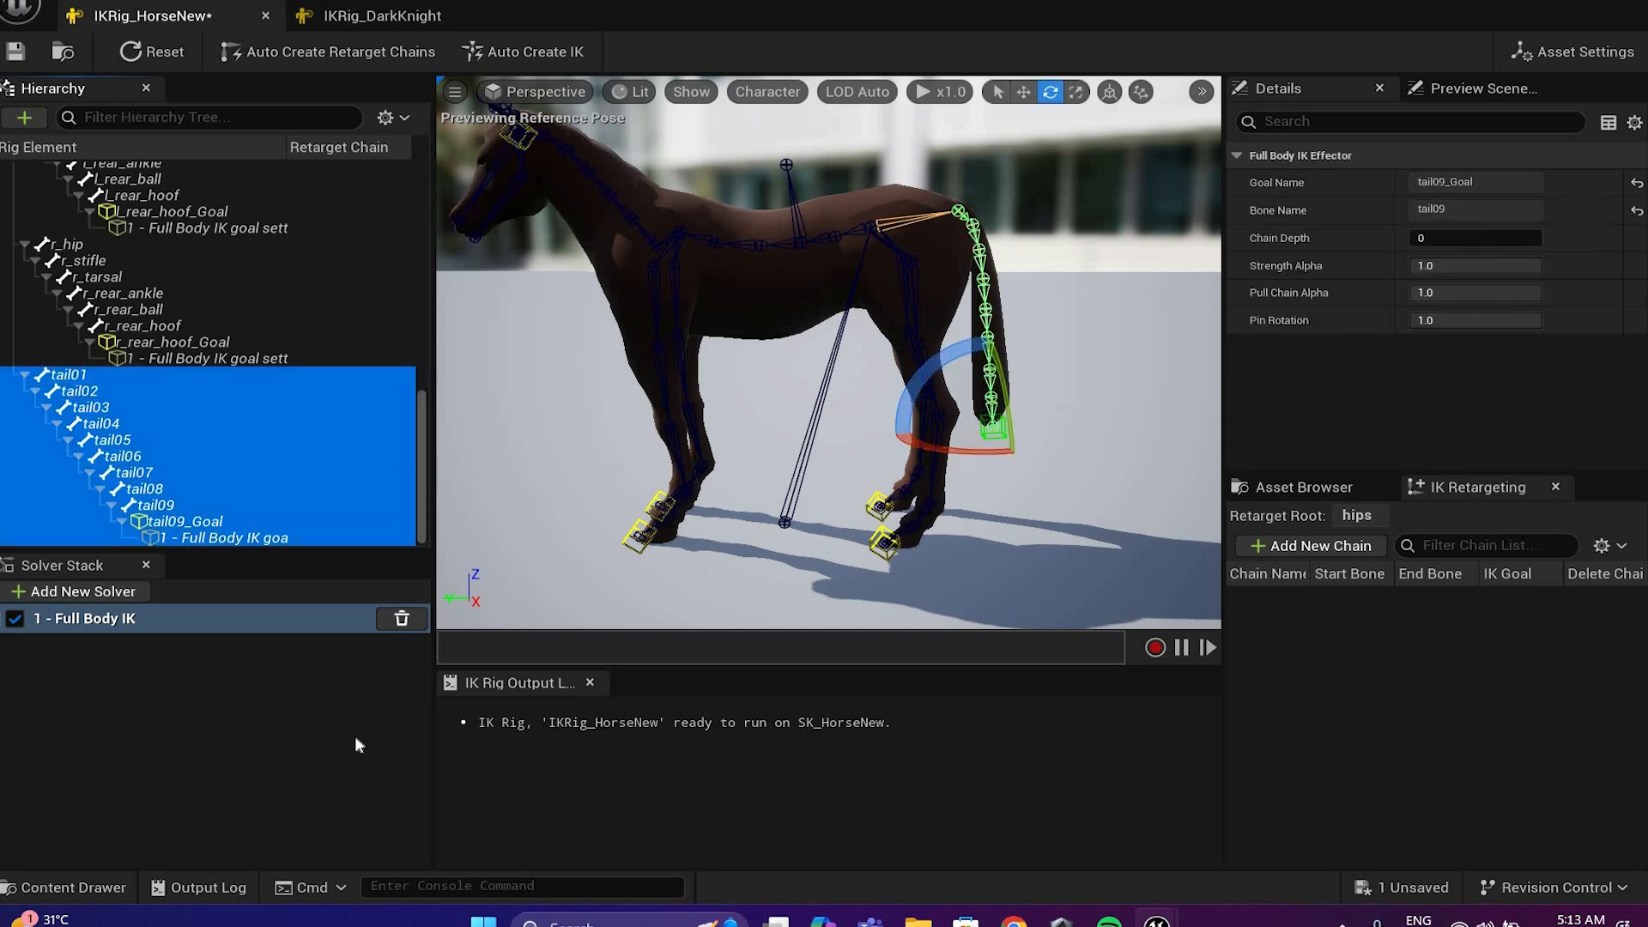
right_click(134, 447)
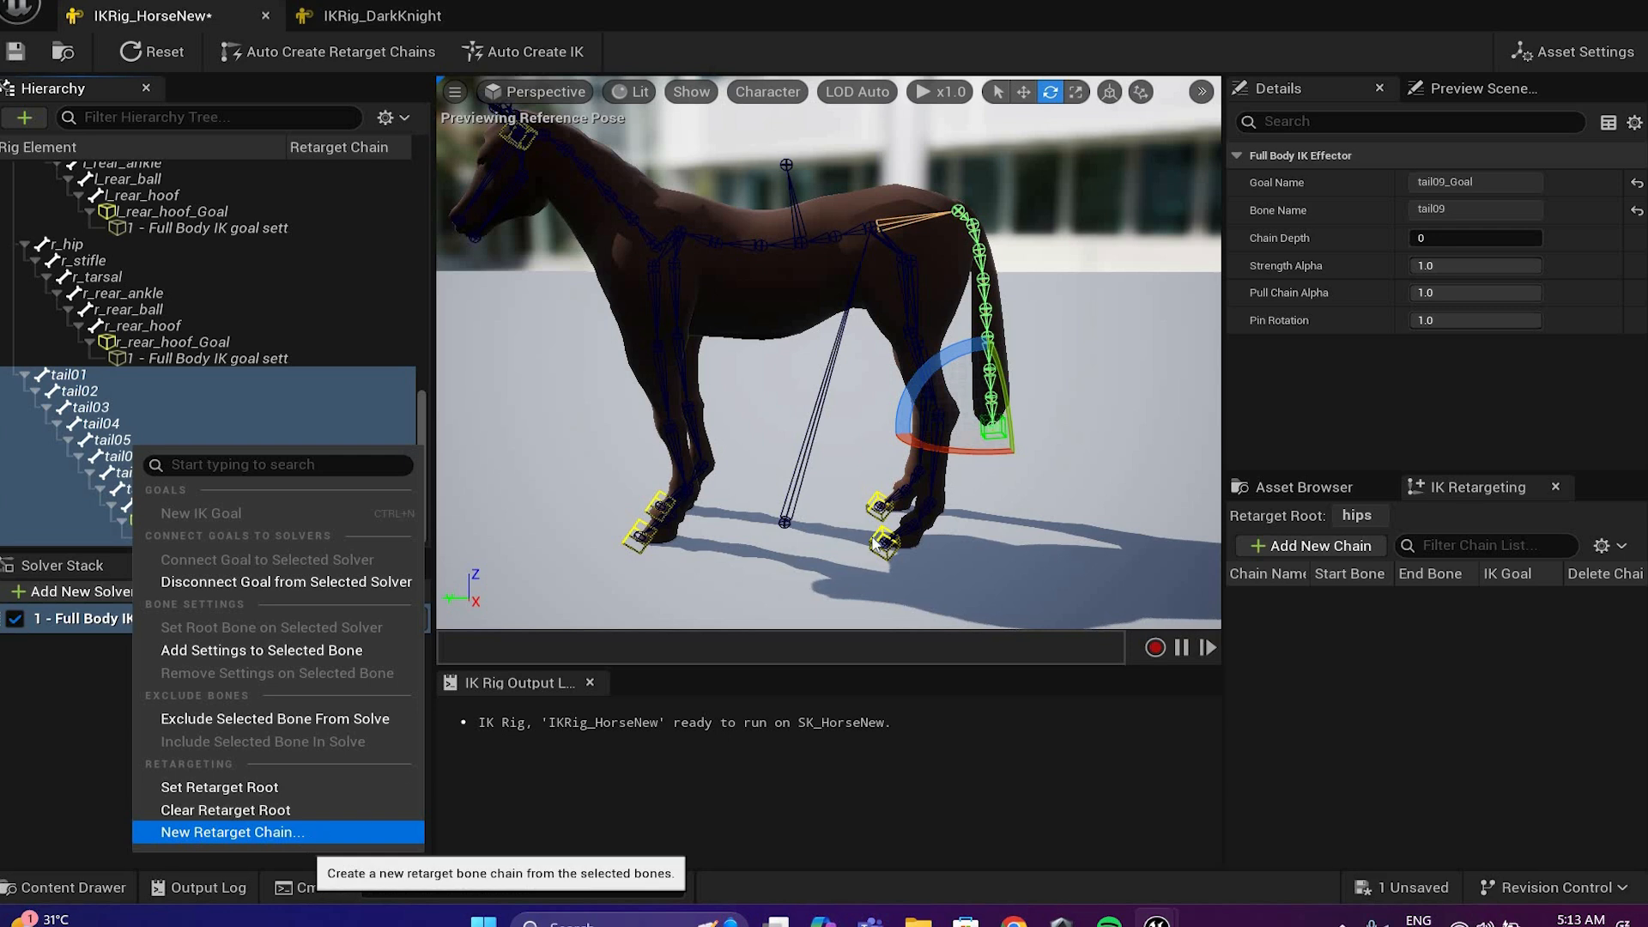
click(258, 832)
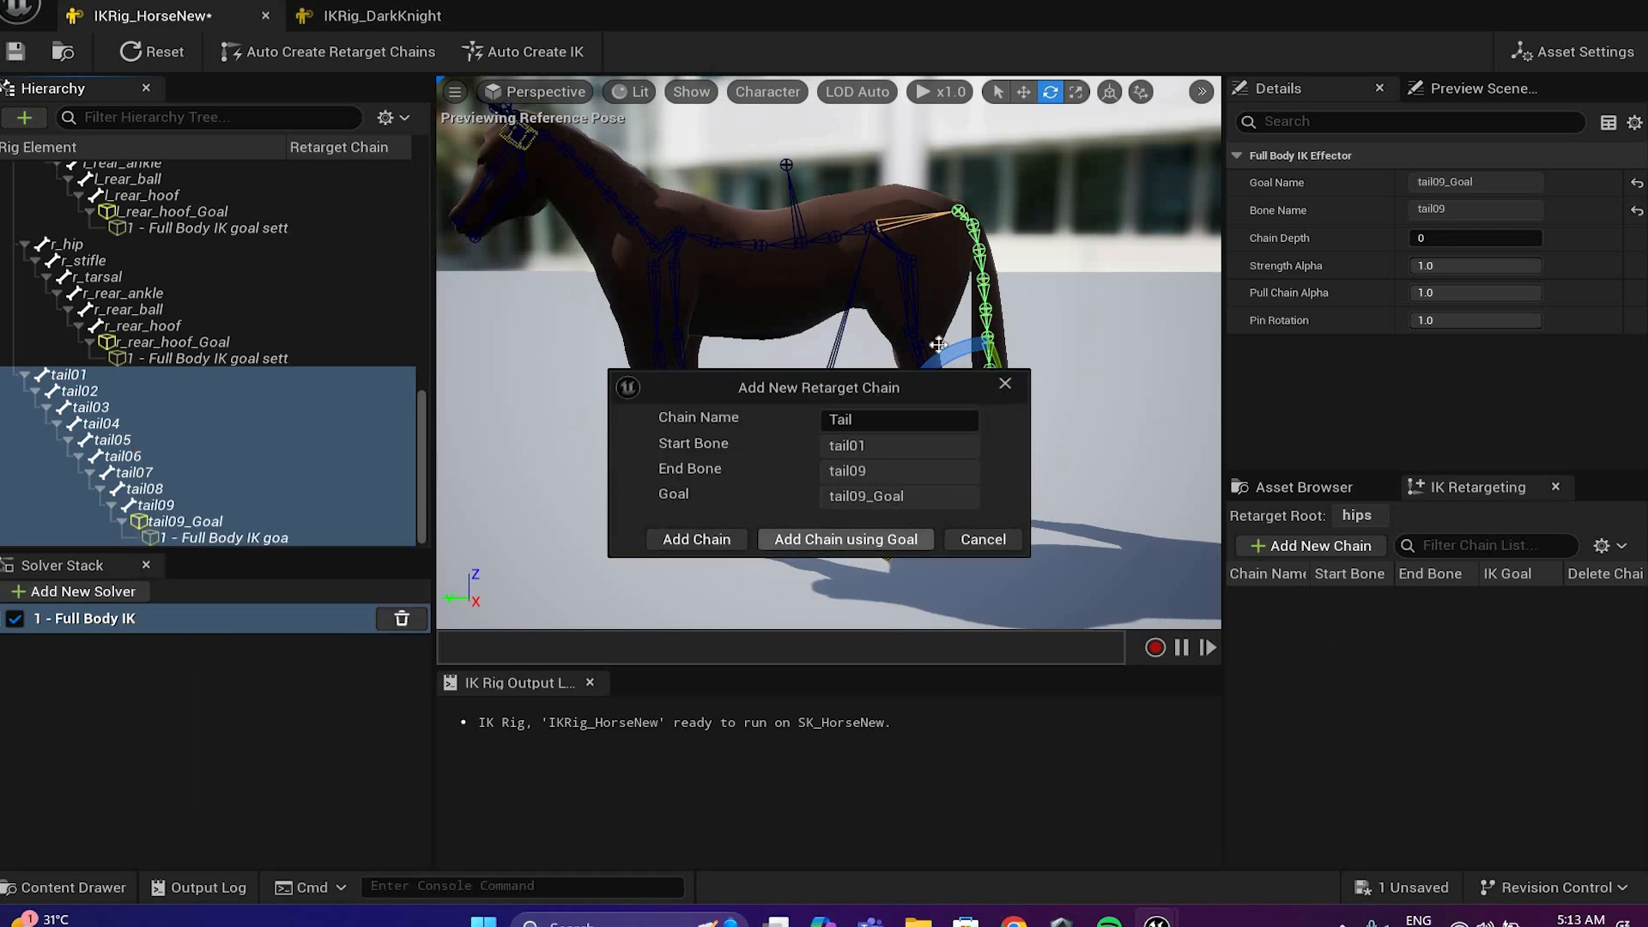
click(846, 539)
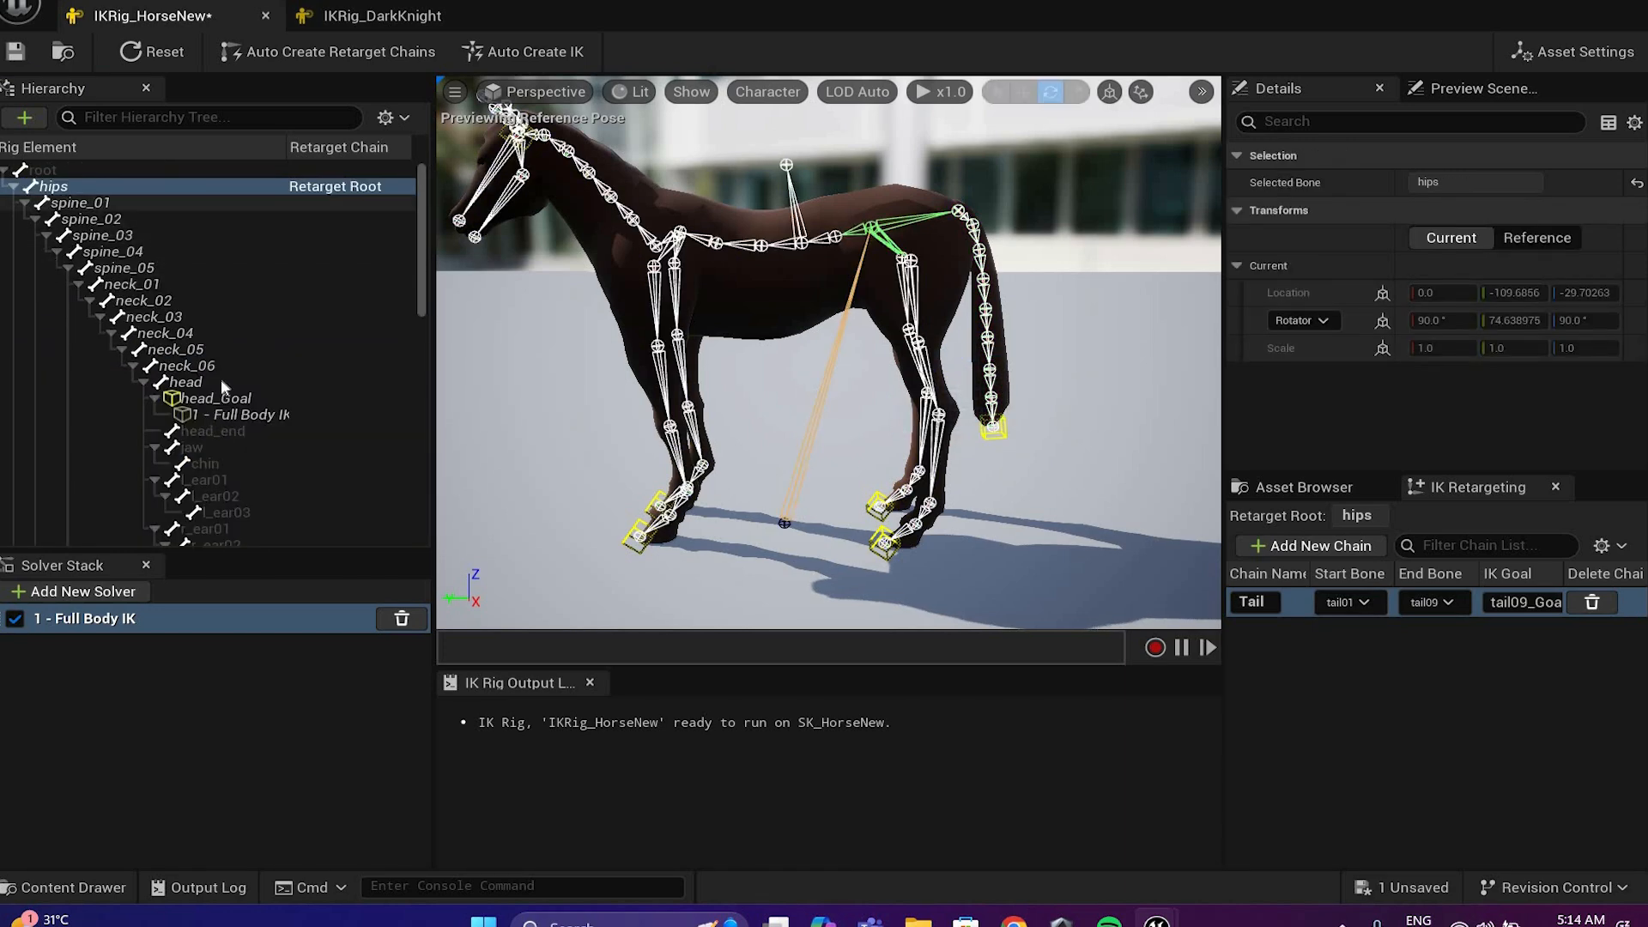
Step: Create a retarget chain from hips to head using head_Goal, rename it Spine, and save the rig
shift+click(251, 418)
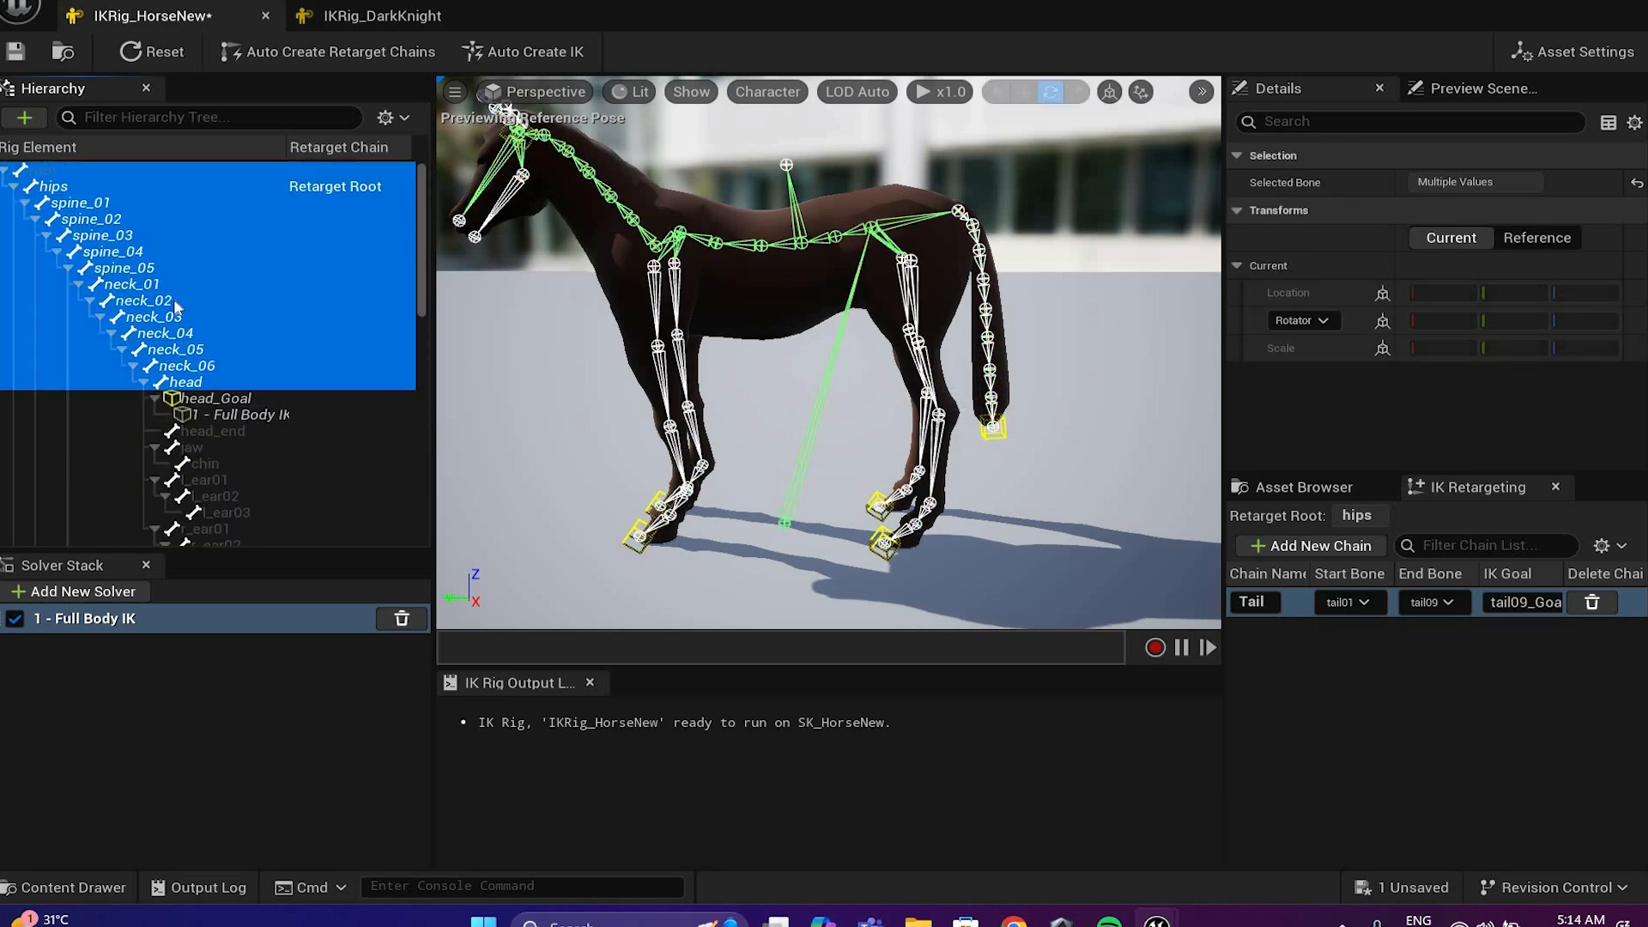
shift+click(249, 418)
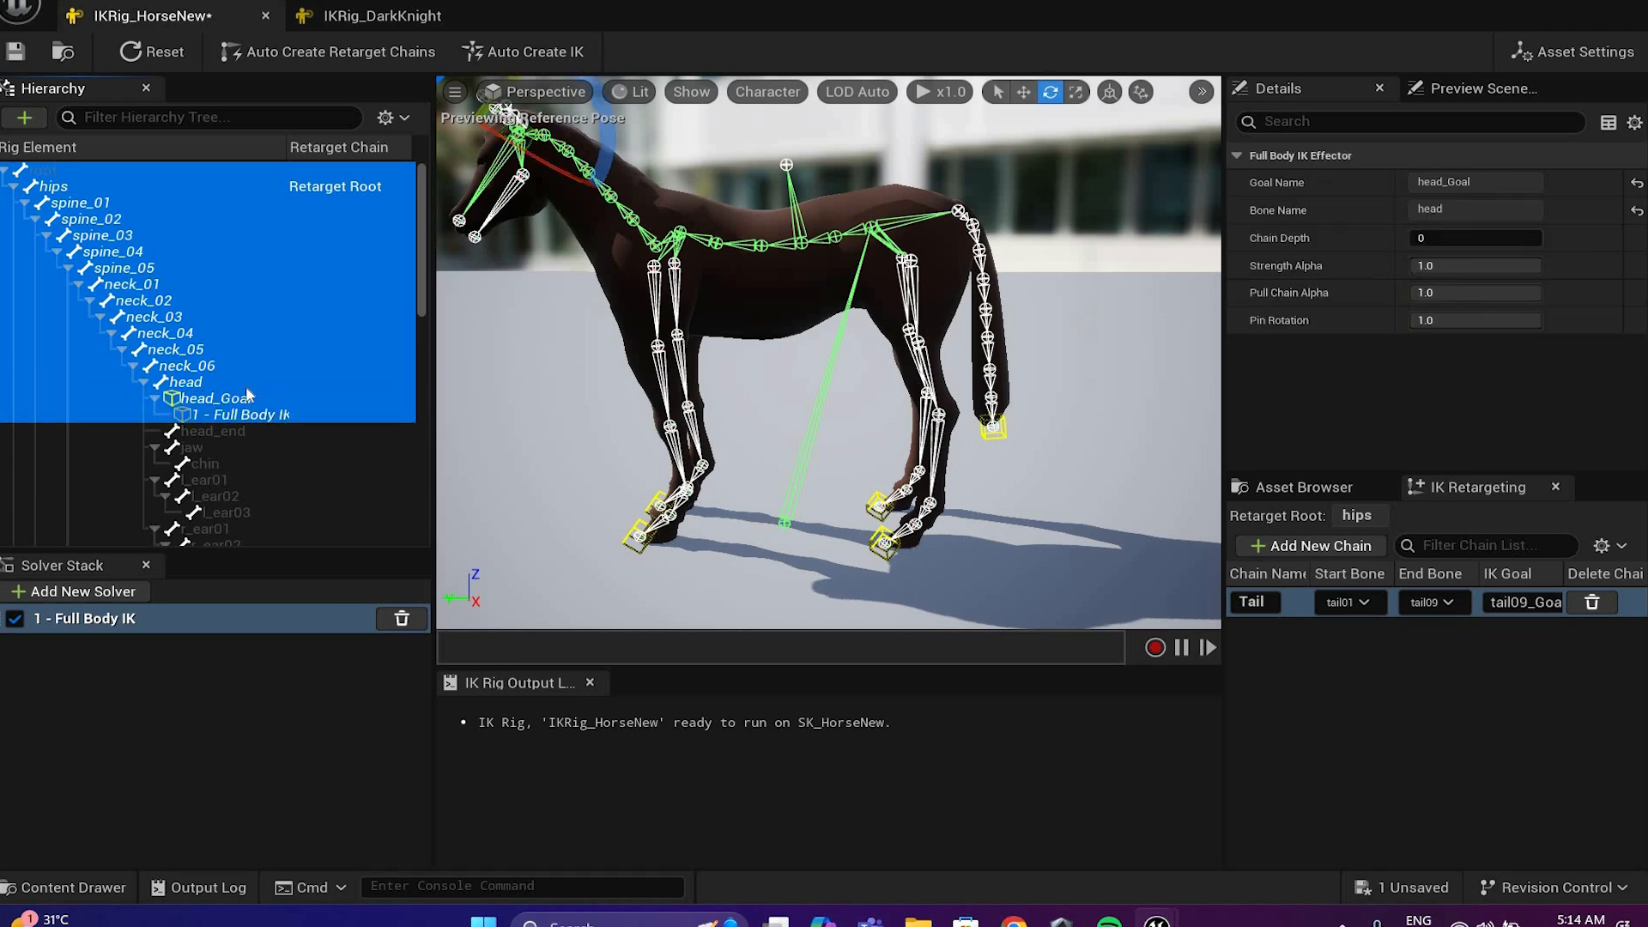
click(57, 188)
shift+click(245, 416)
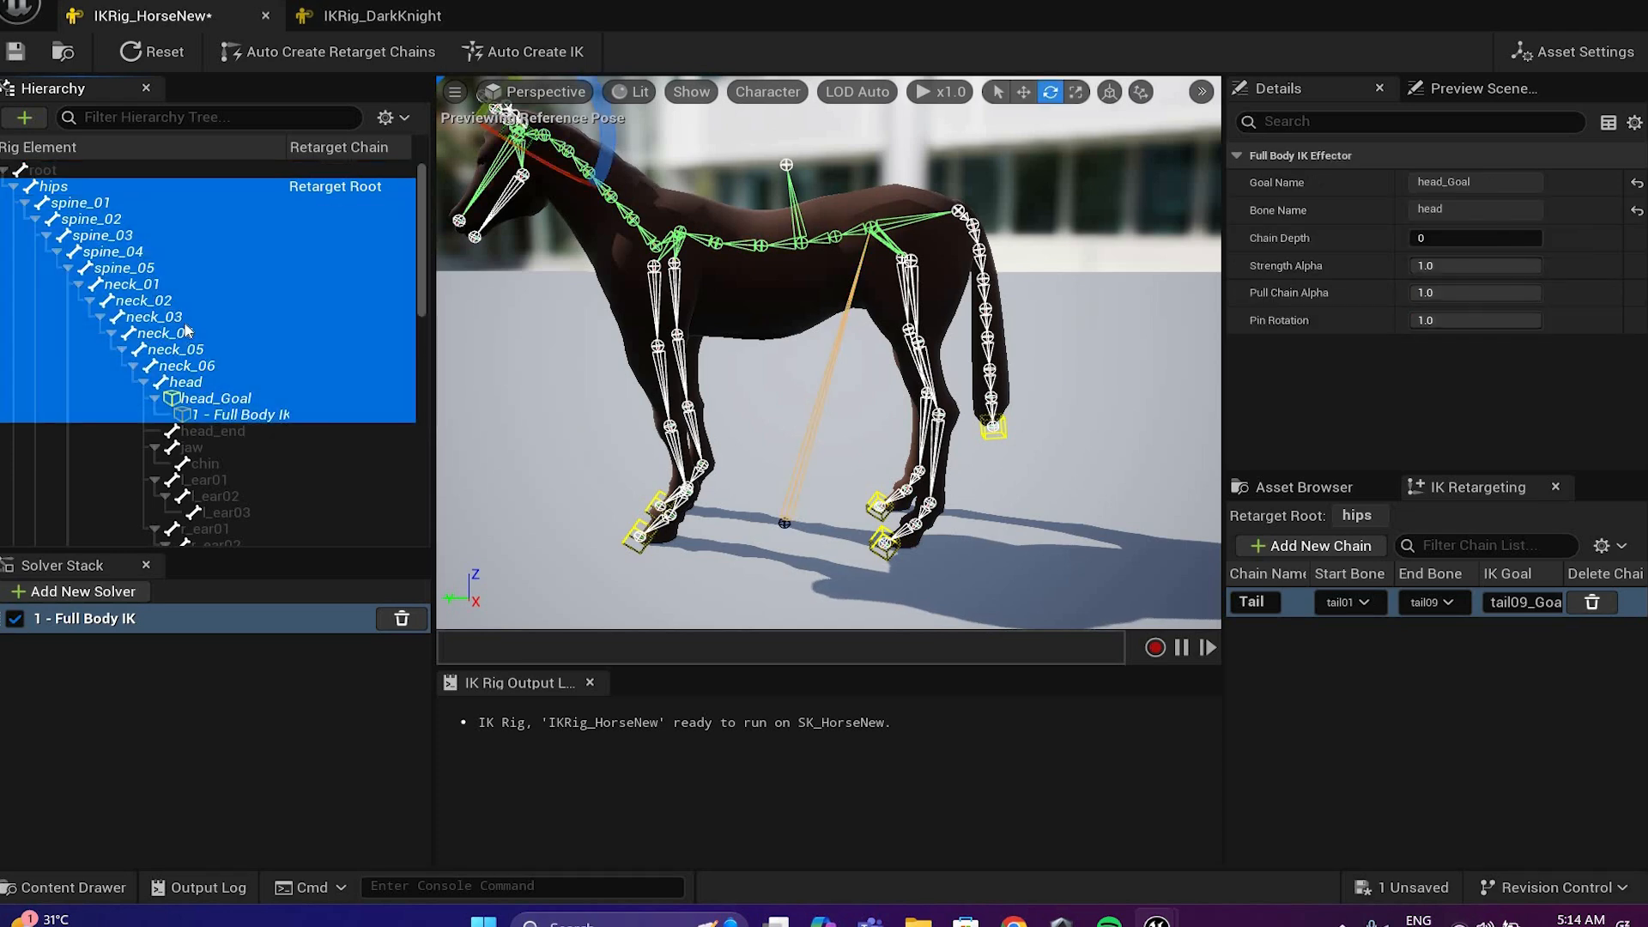
right_click(330, 697)
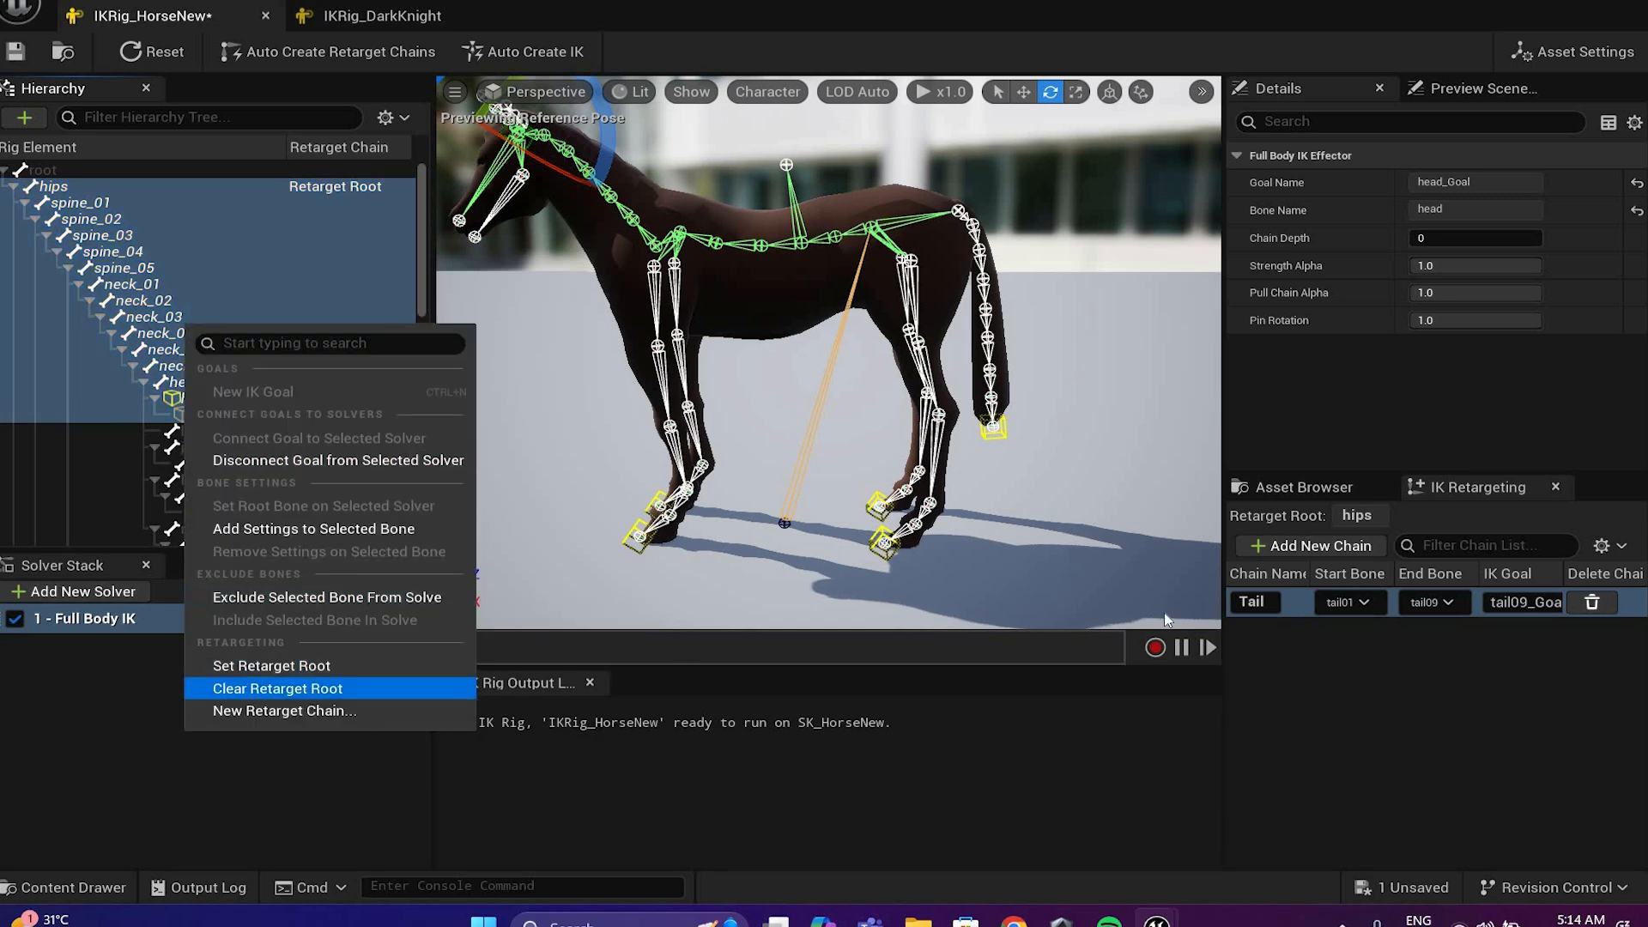
click(356, 711)
click(846, 538)
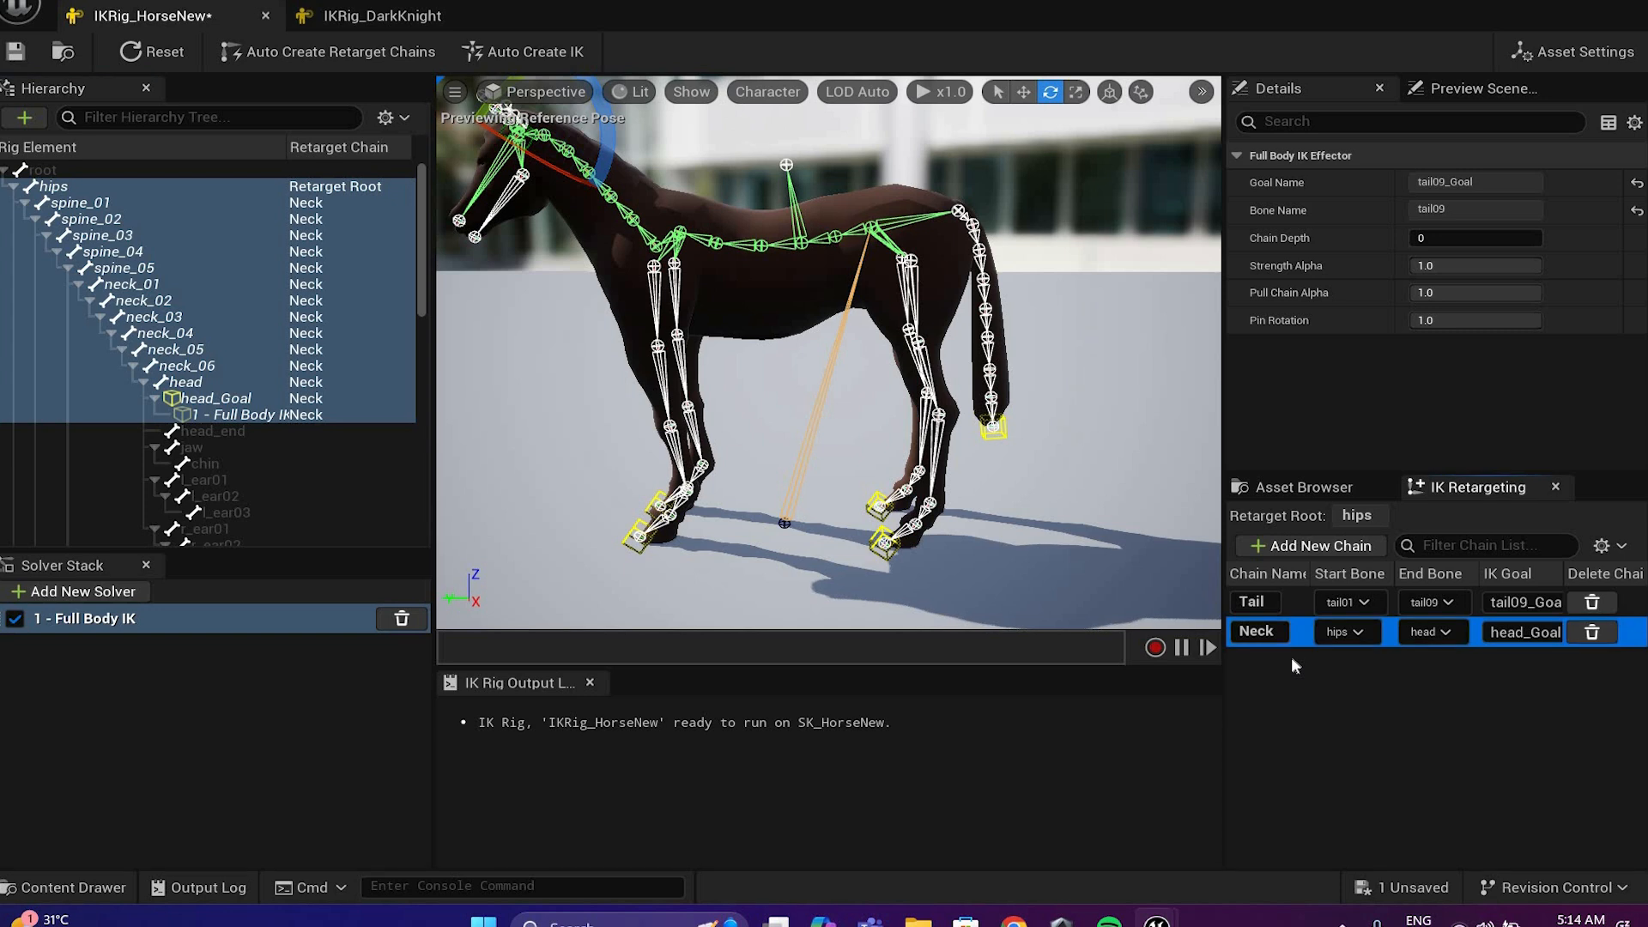
text(Spine)
key(Return)
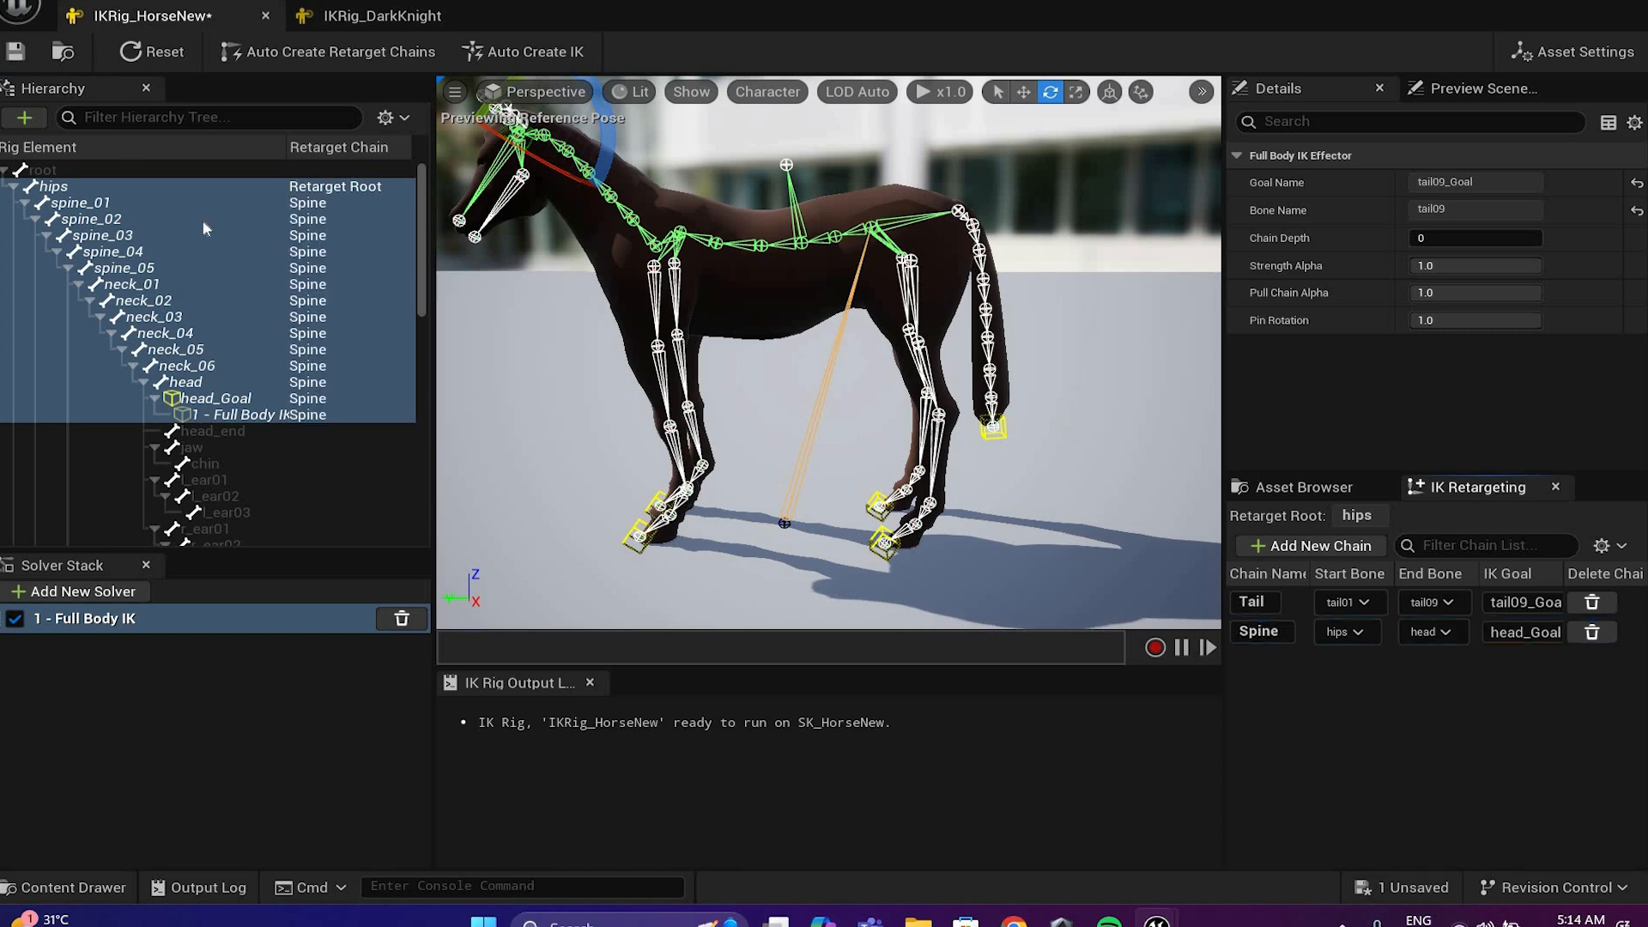
click(16, 52)
Step: Create a retarget chain named LeftBackLeg from l_hip to l_rear_hoof, using l_rear_hoof_Goal
click(83, 365)
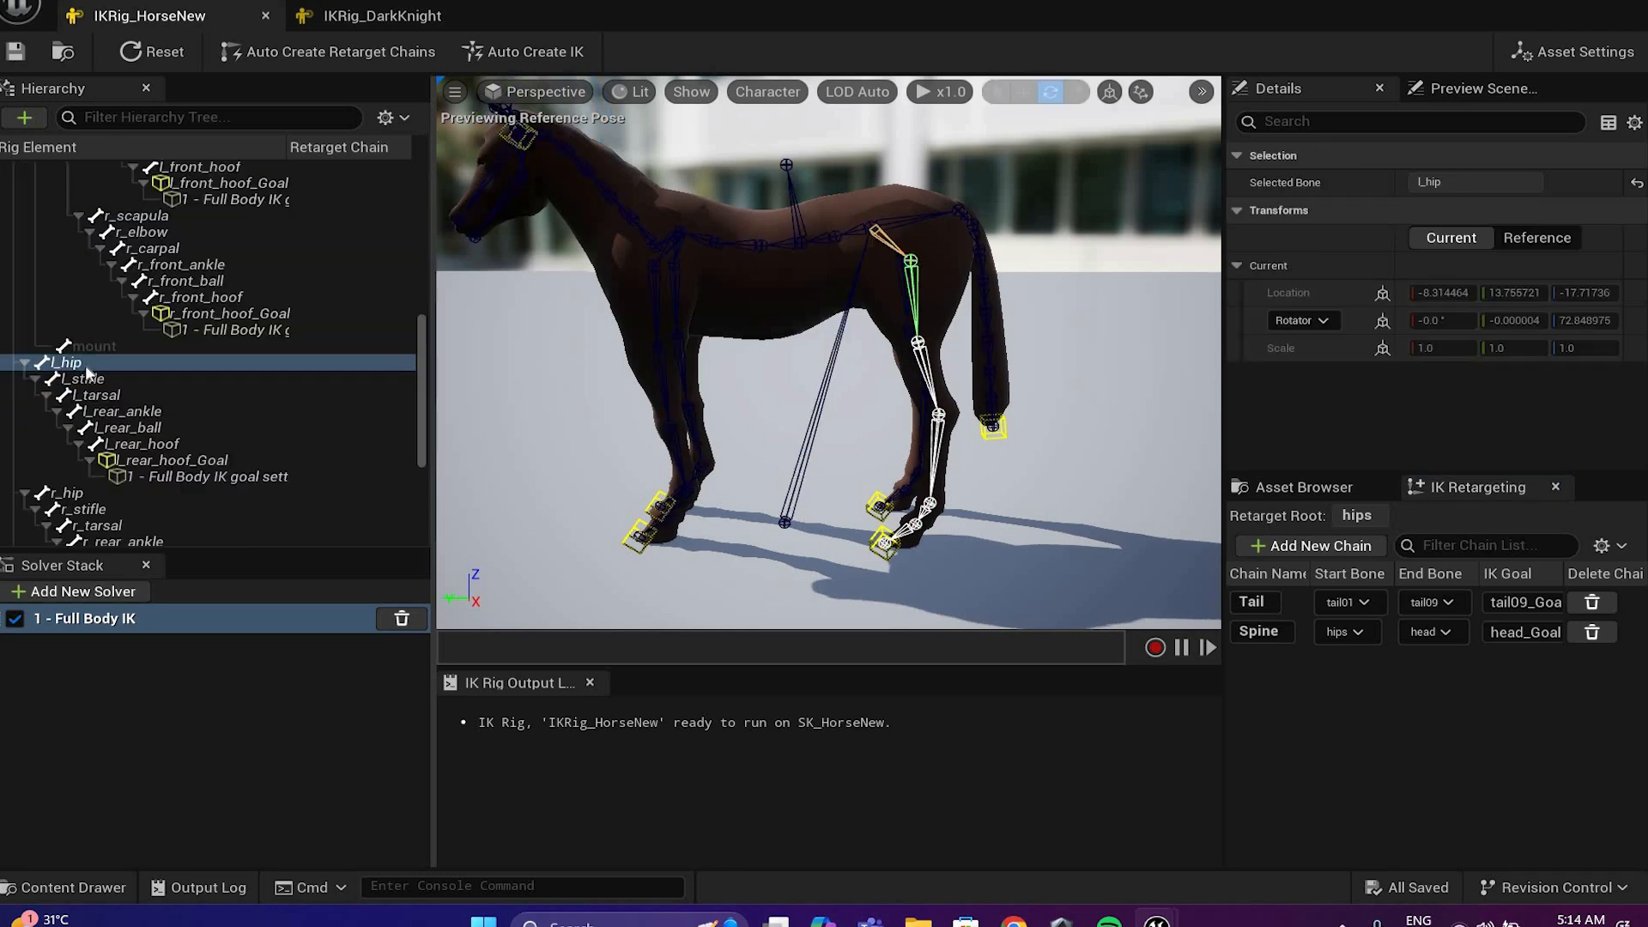
click(195, 475)
click(82, 363)
shift+click(196, 475)
right_click(194, 453)
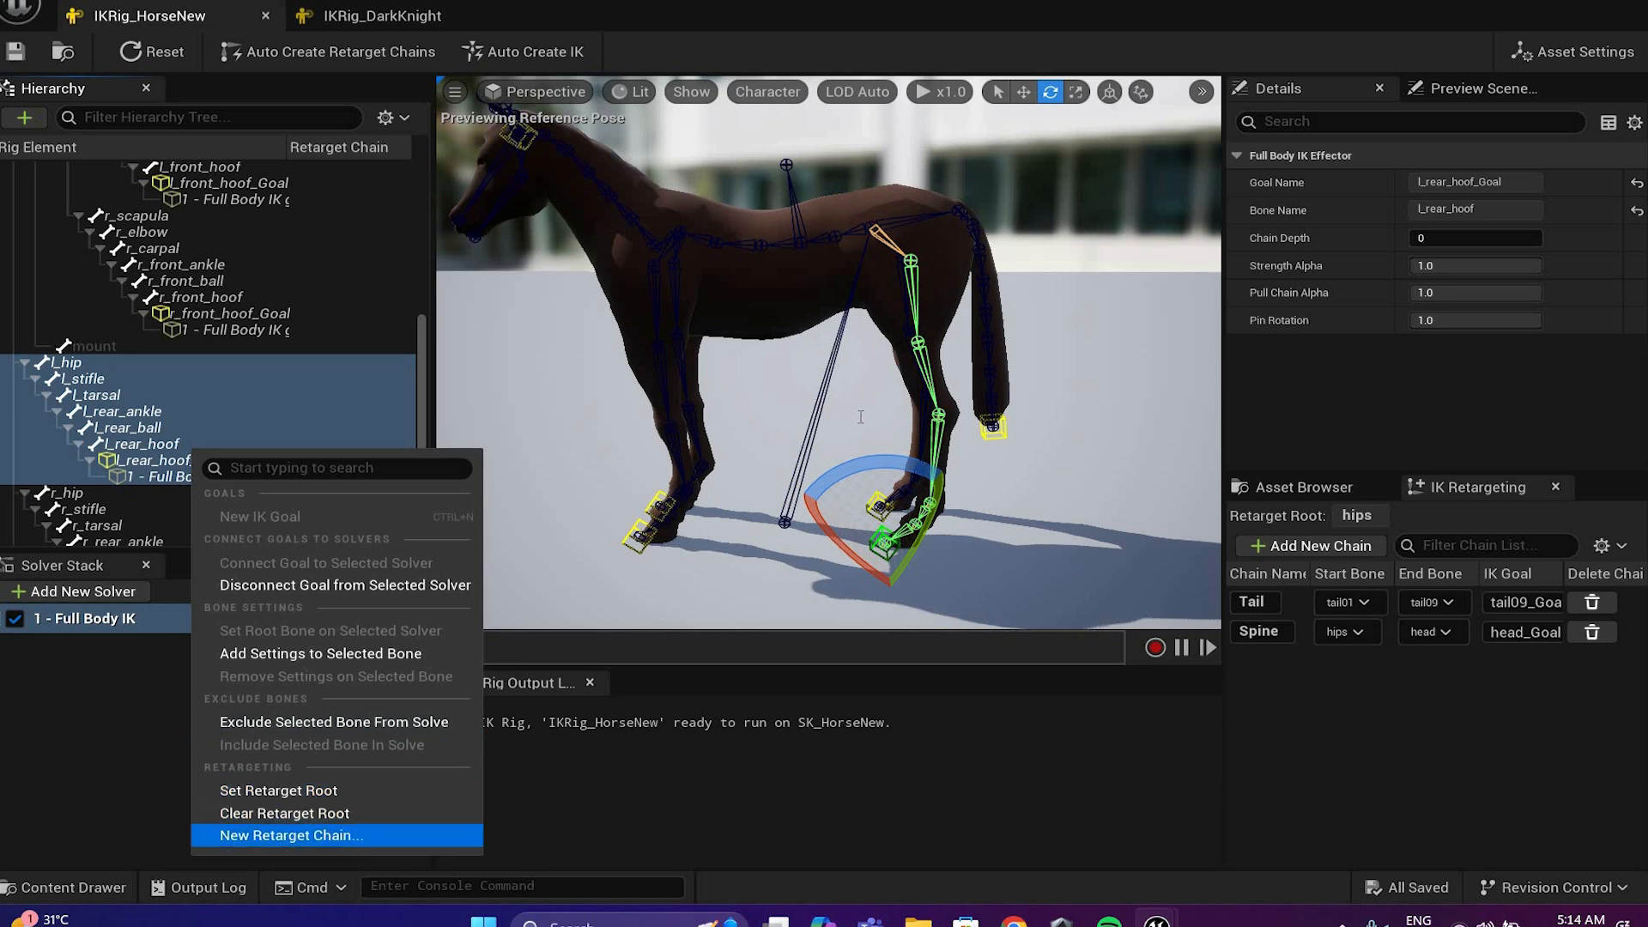
click(292, 835)
key(BackSpace)
text(BackLeg)
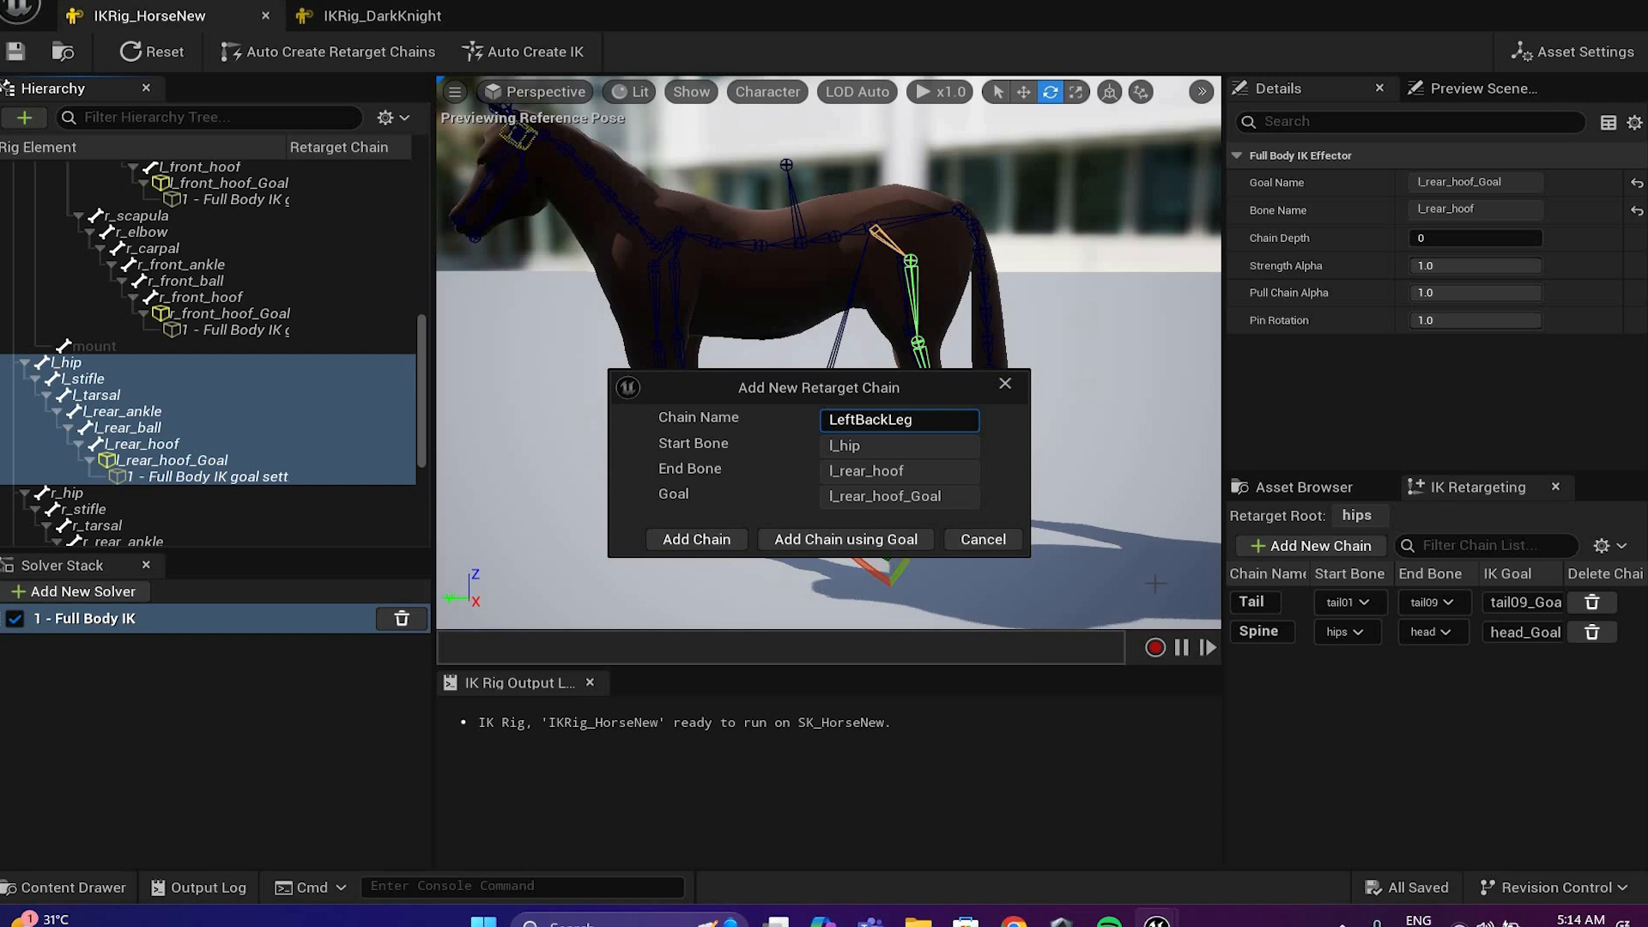
click(828, 539)
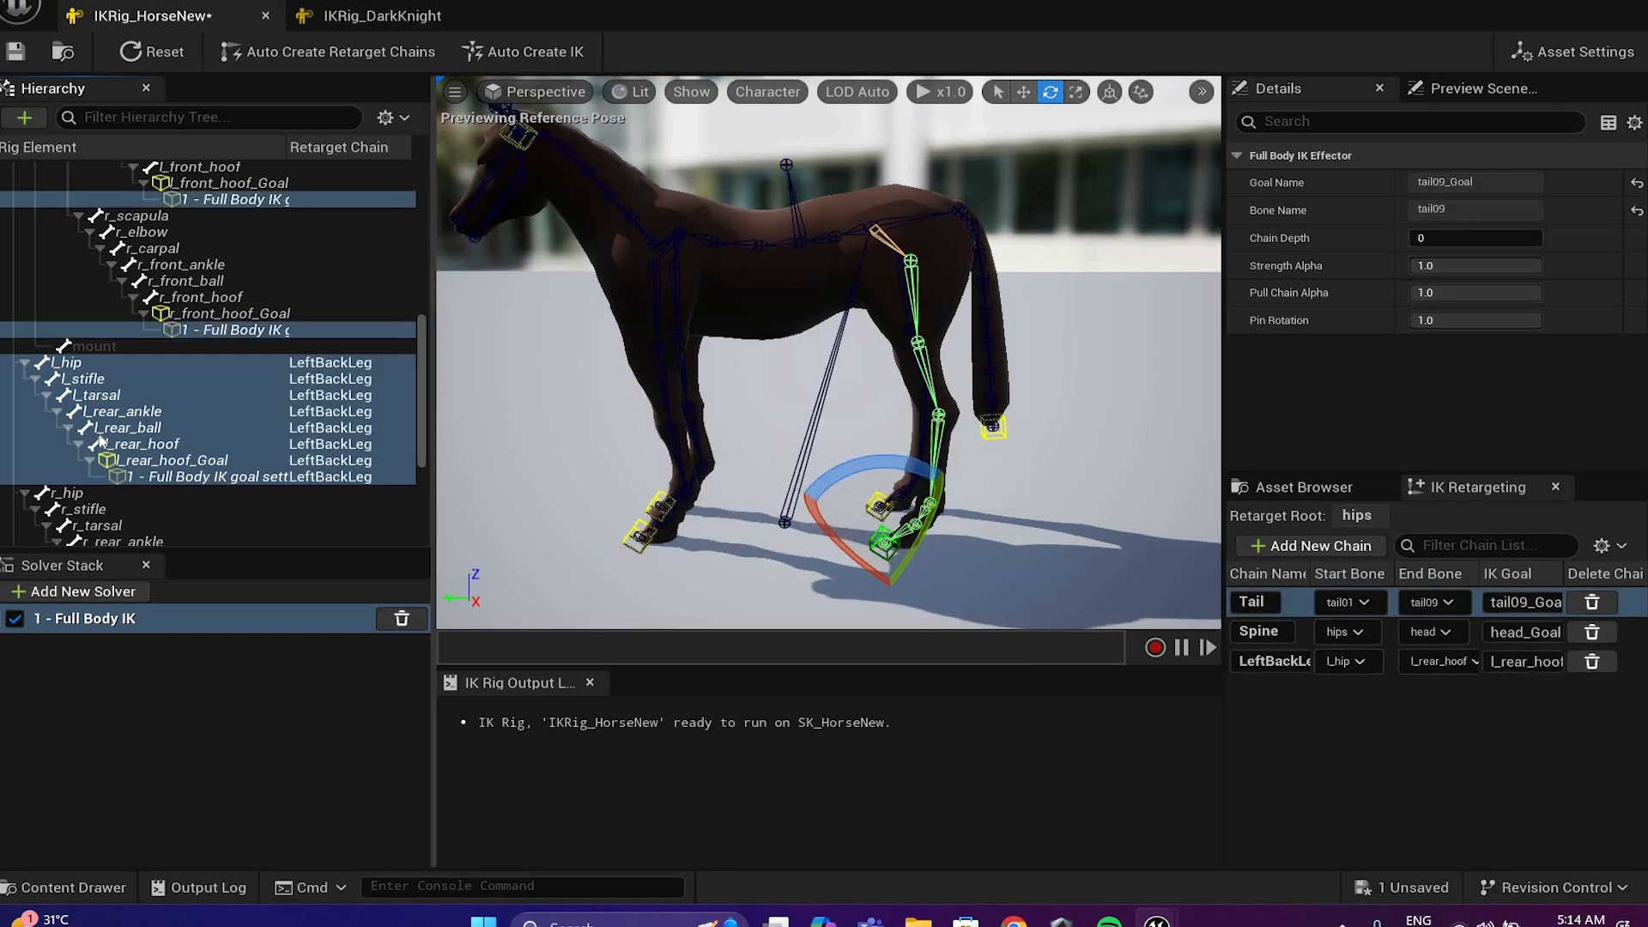
Step: Create a retarget chain named RightBackLeg from r_hip to r_rear_hoof, using r_rear_hoof_Goal
scroll(231, 510, down, 2)
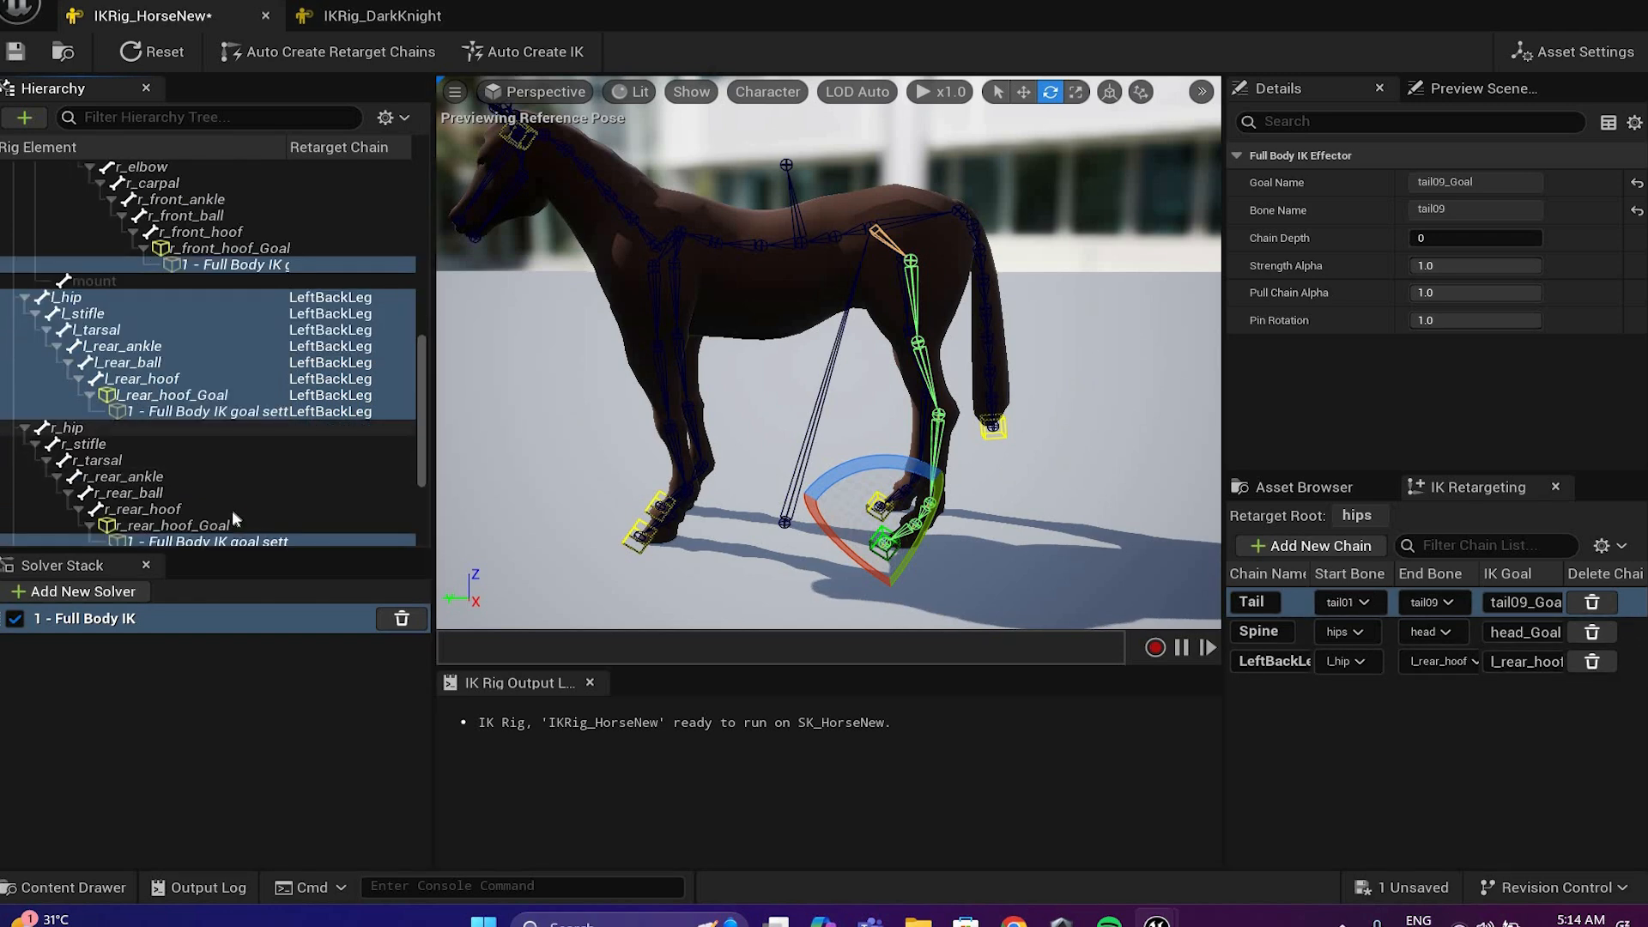
click(122, 427)
scroll(123, 427, down, 1)
click(207, 509)
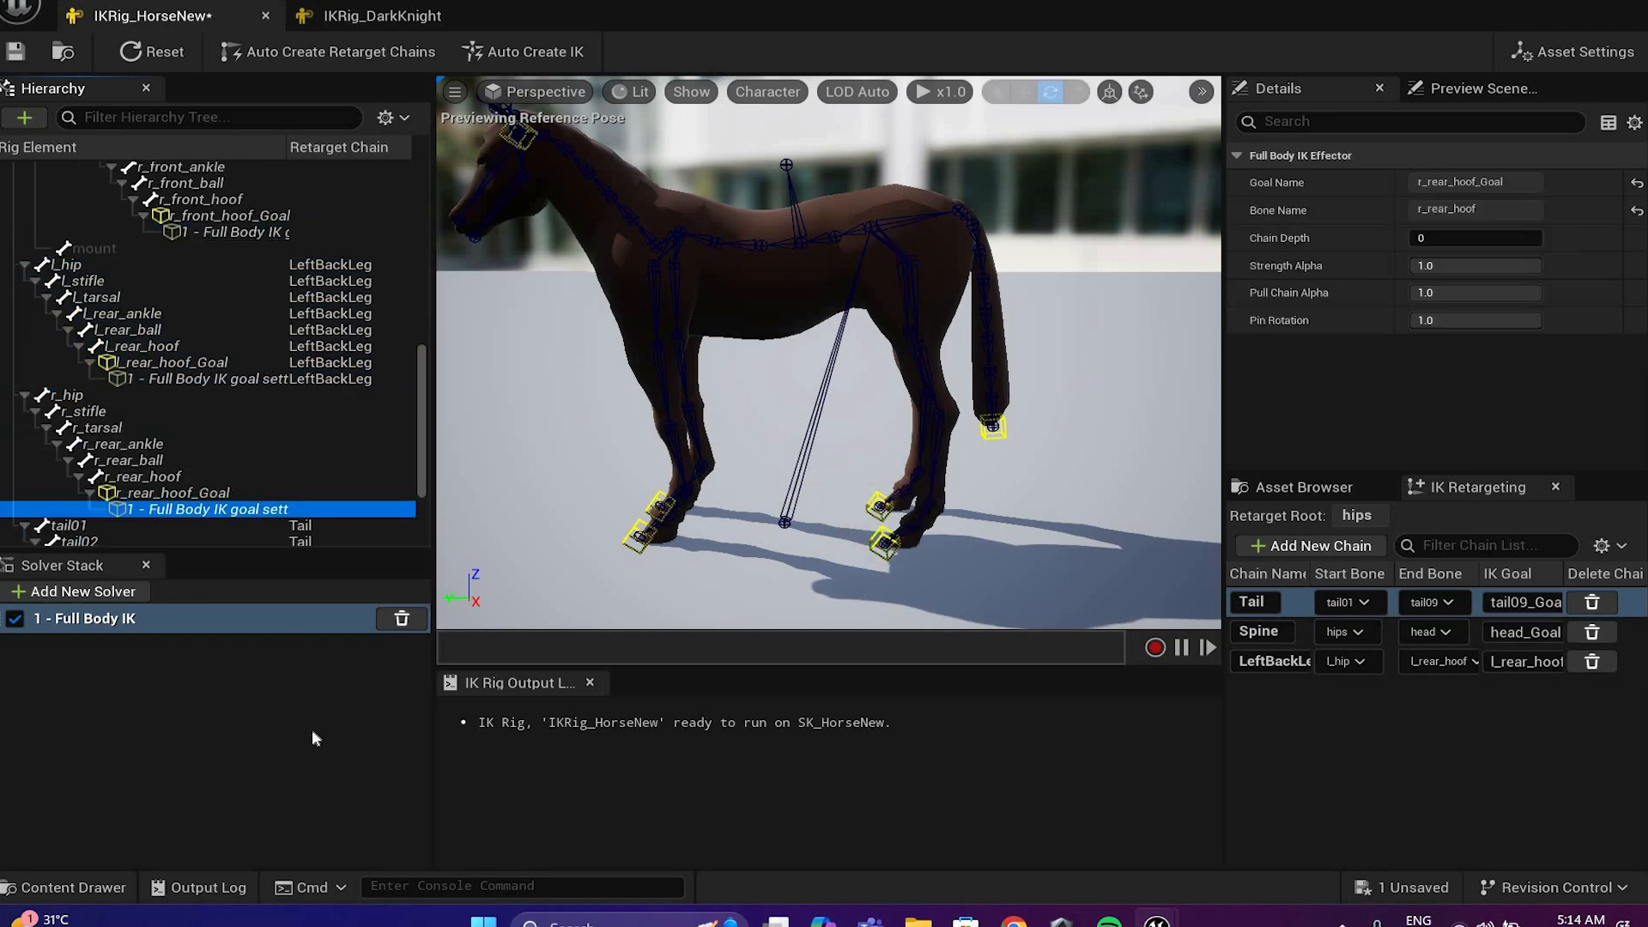
shift+click(86, 396)
right_click(314, 713)
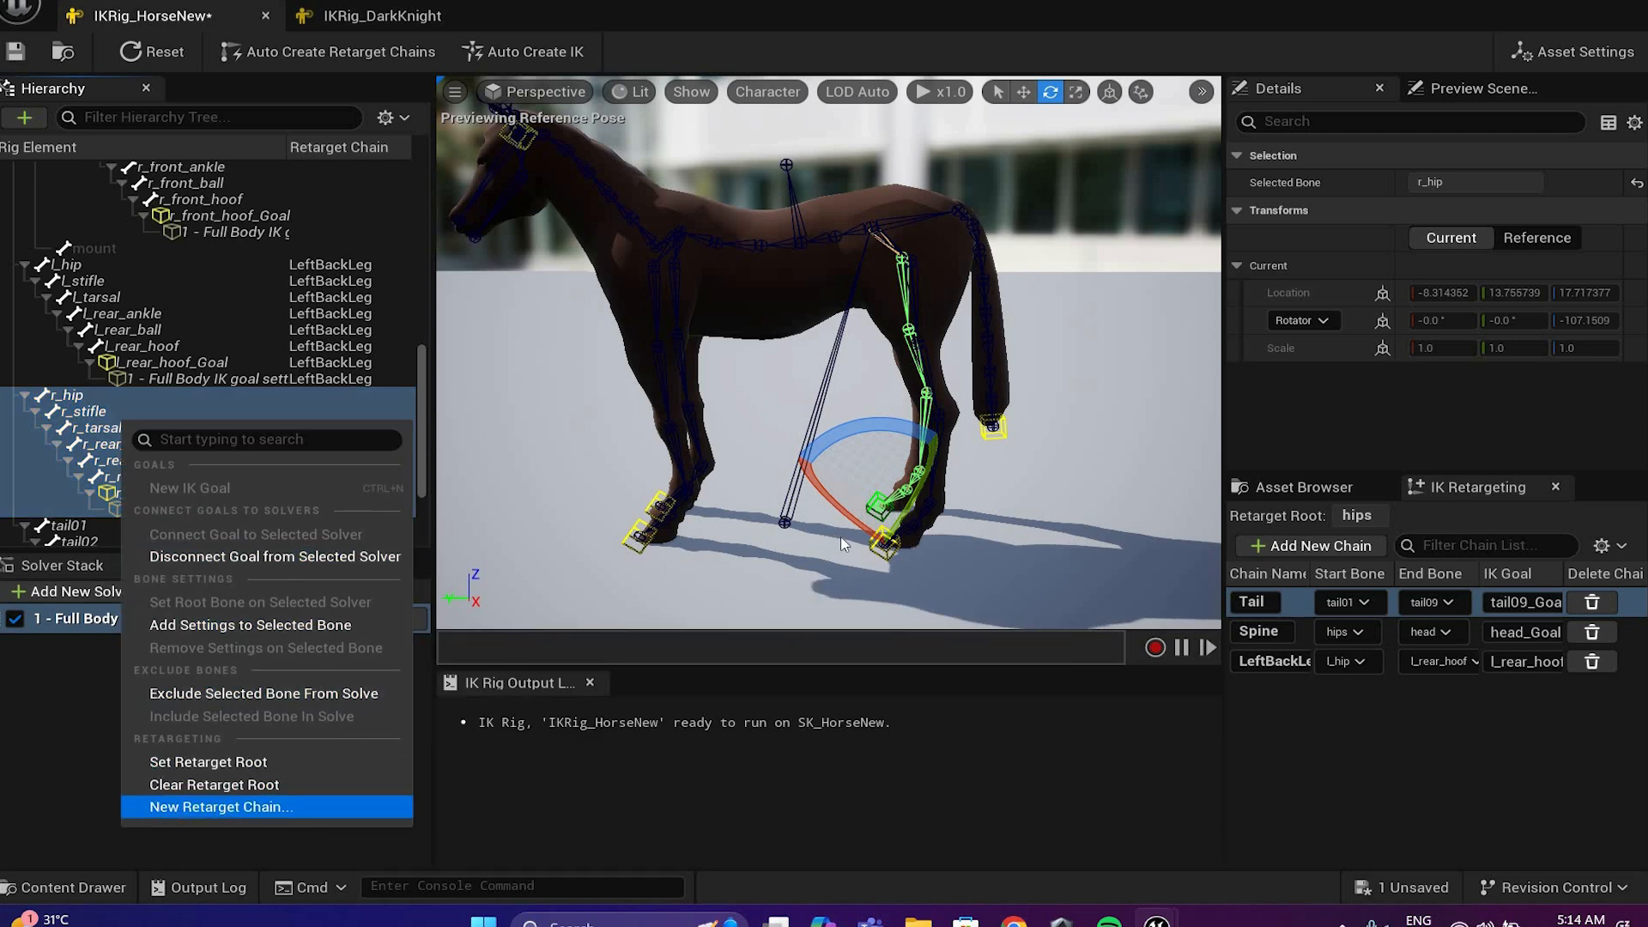
click(220, 807)
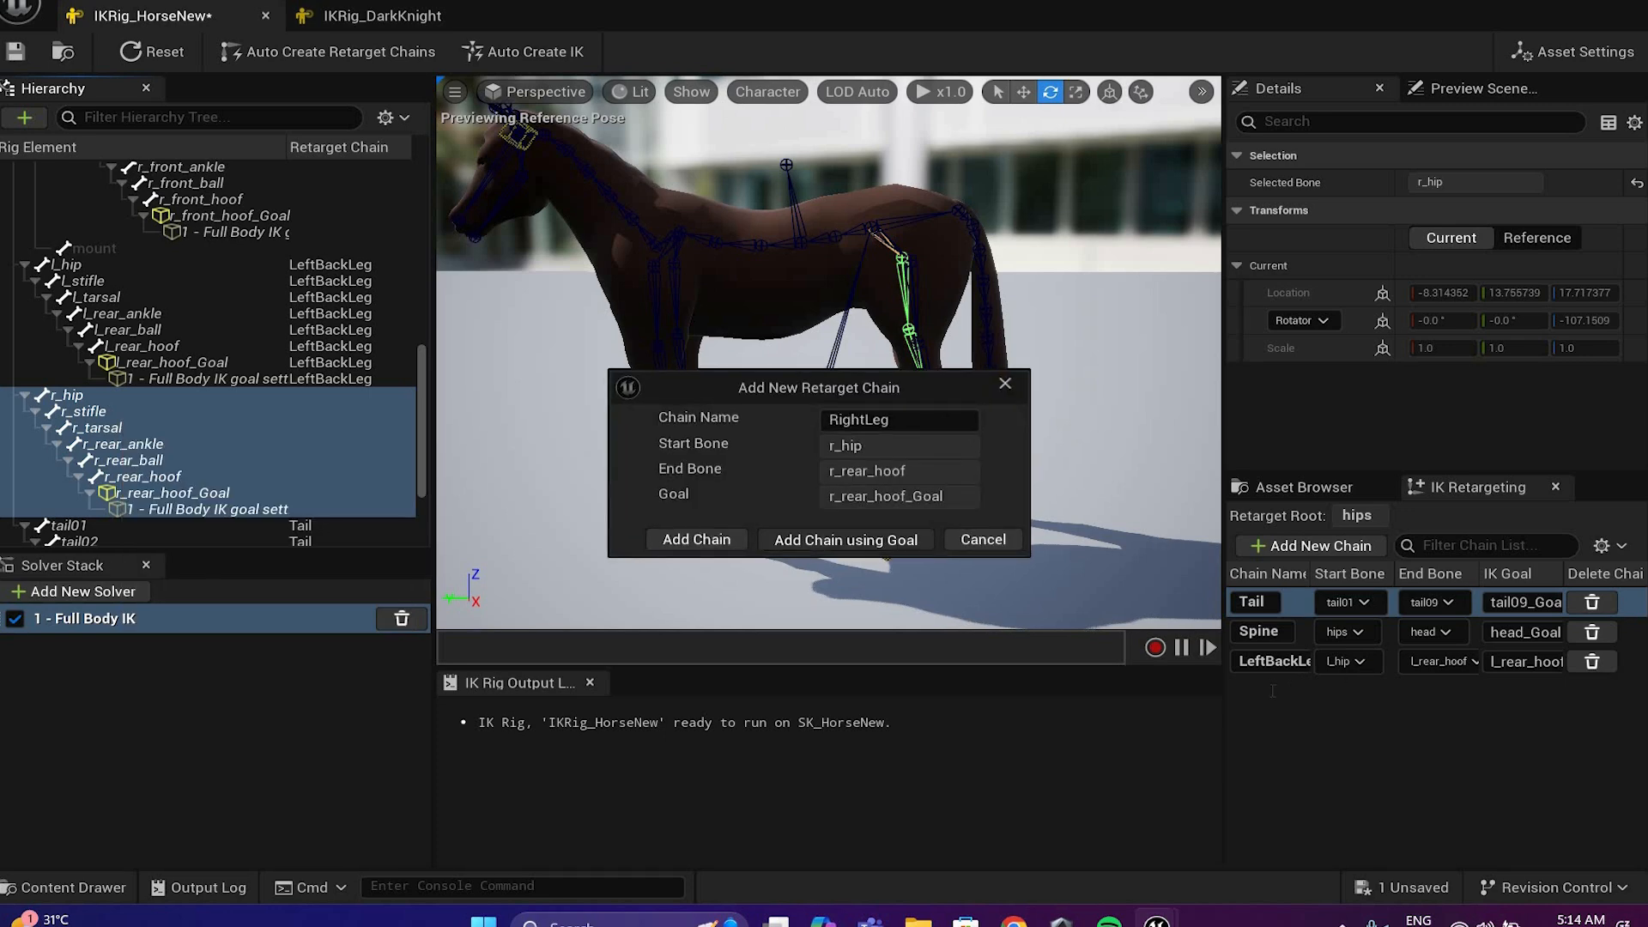
key(Return)
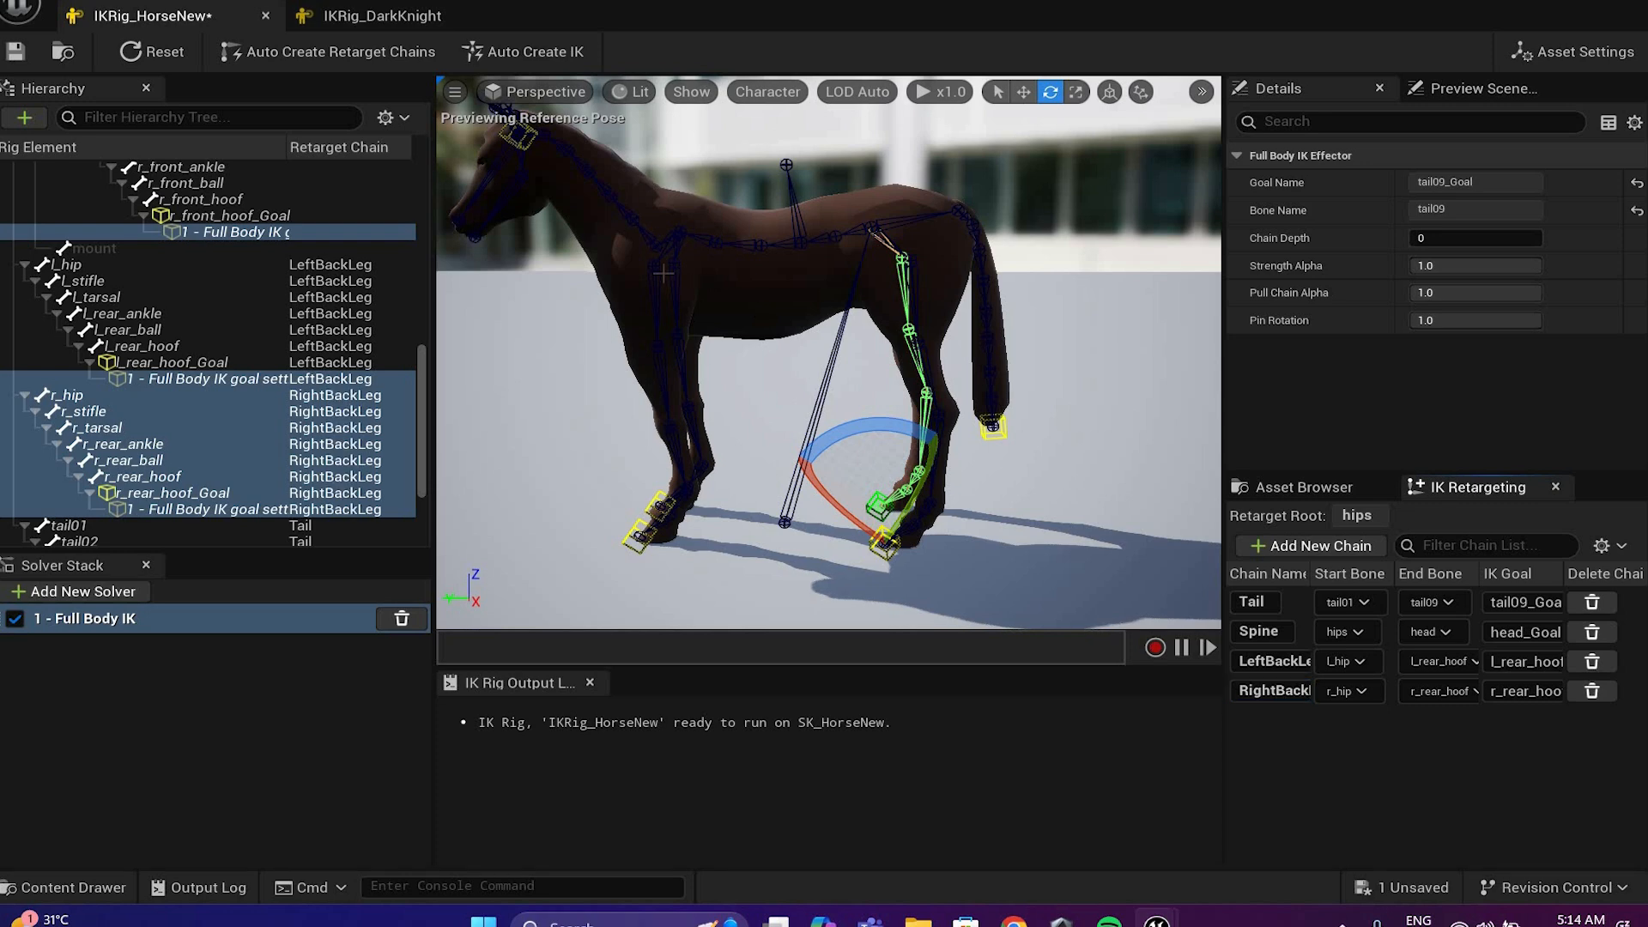
Step: Create a retarget chain named LeftLeg from l_scapula to l_front_hoof, using l_front_hoof_Goal
scroll(219, 300, up, 5)
click(185, 363)
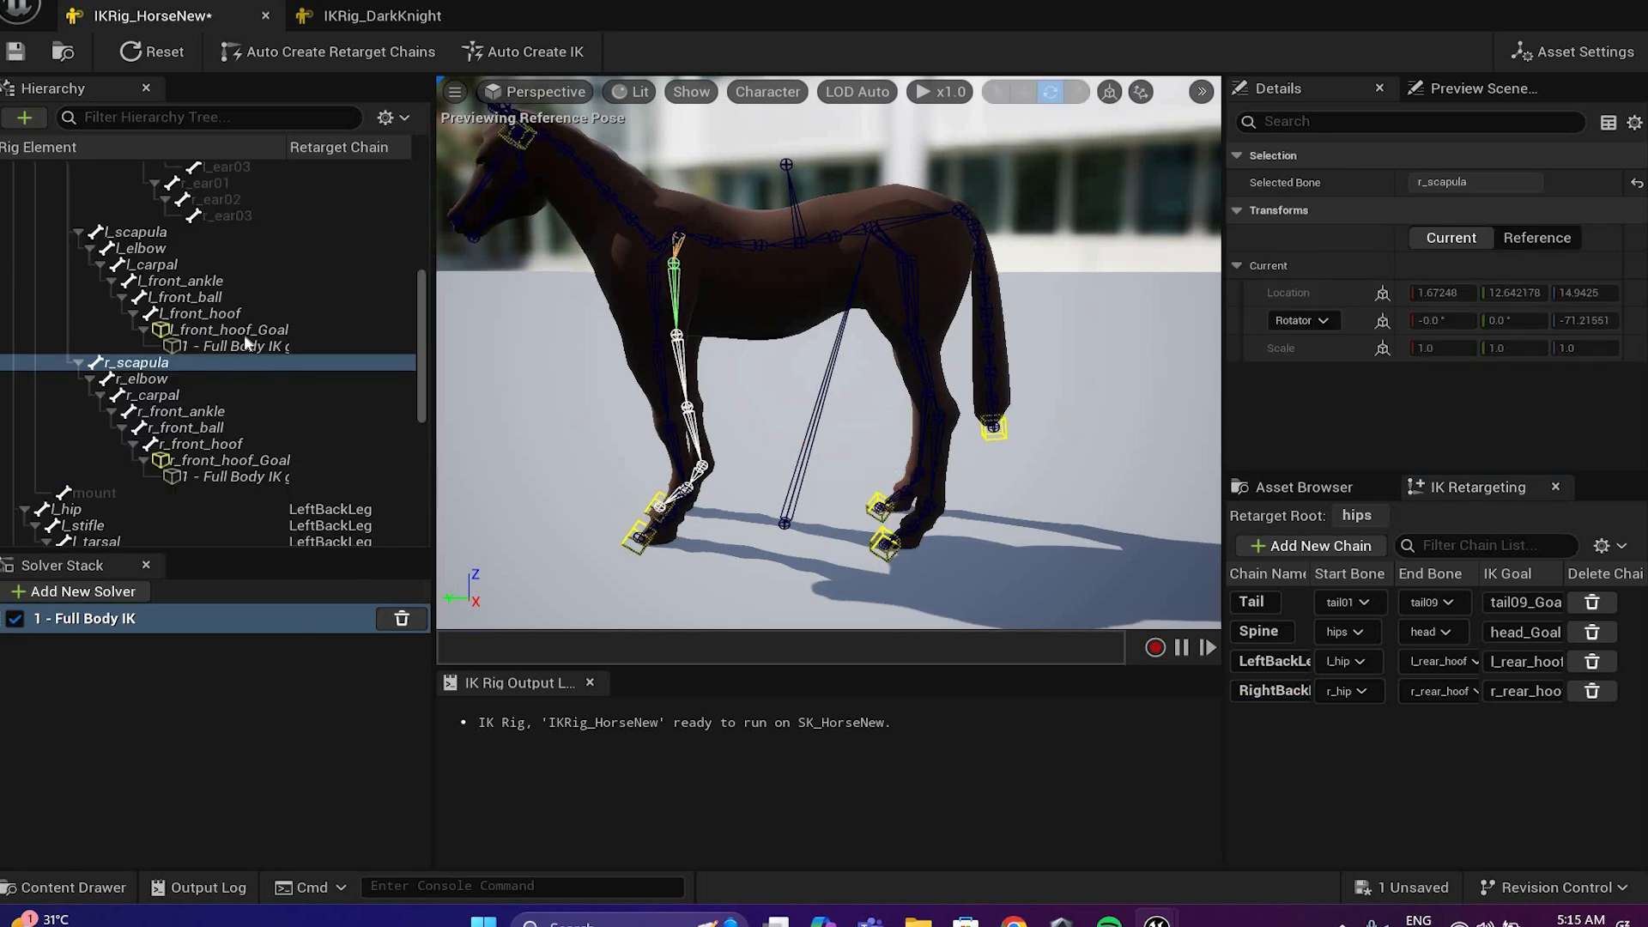
click(159, 232)
shift+click(270, 347)
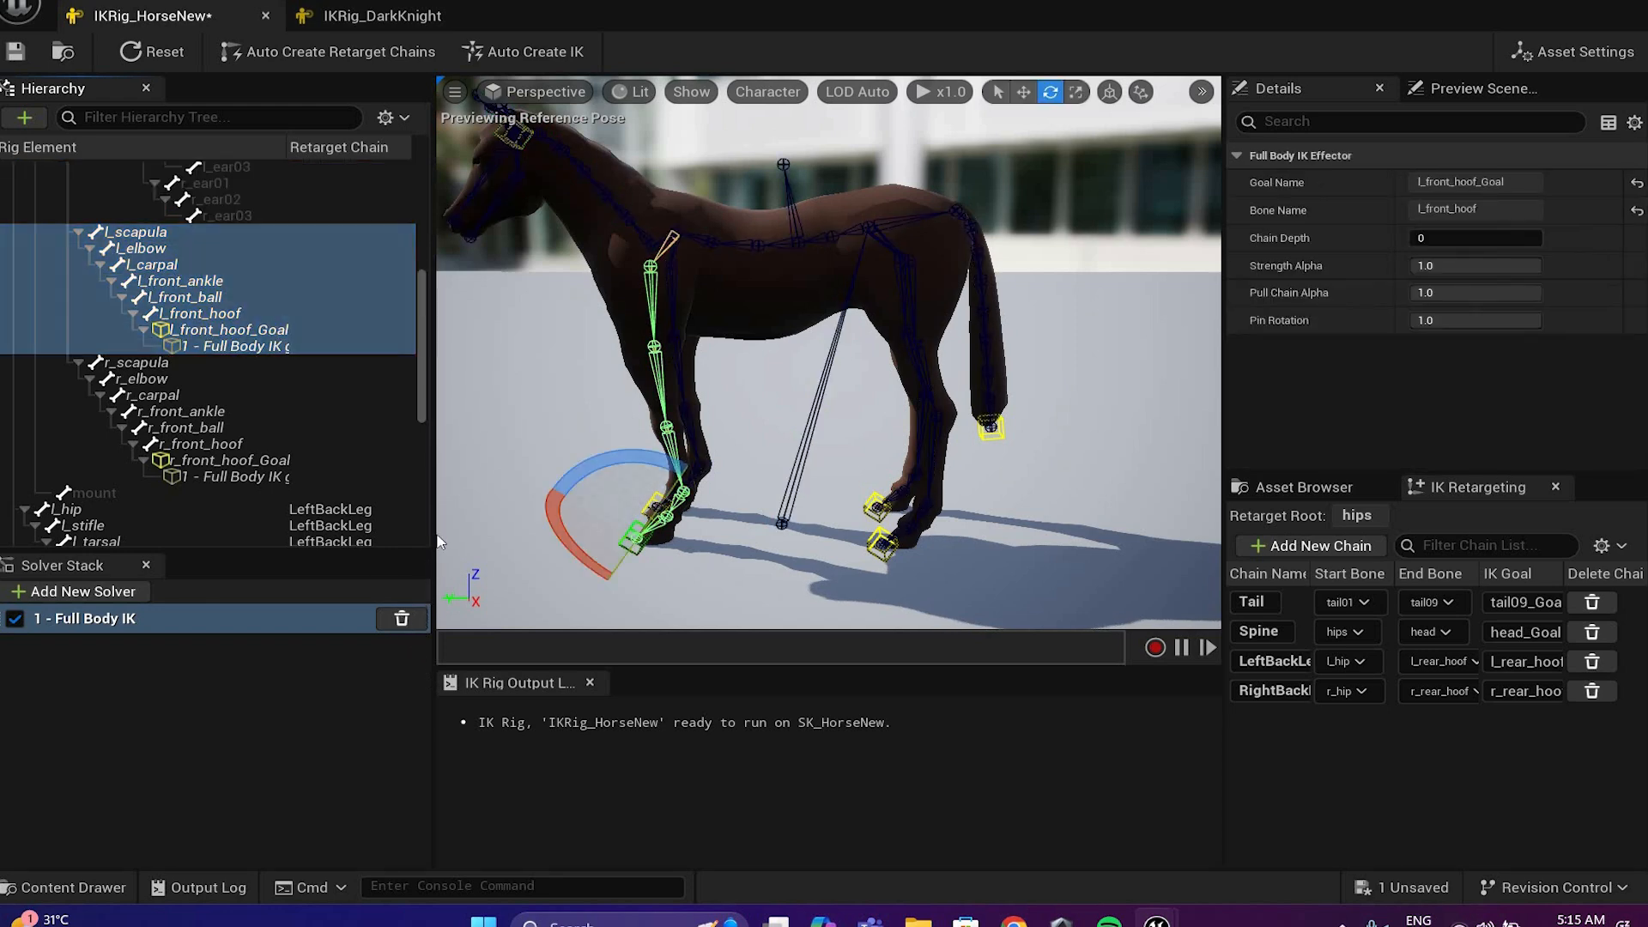
right_click(260, 335)
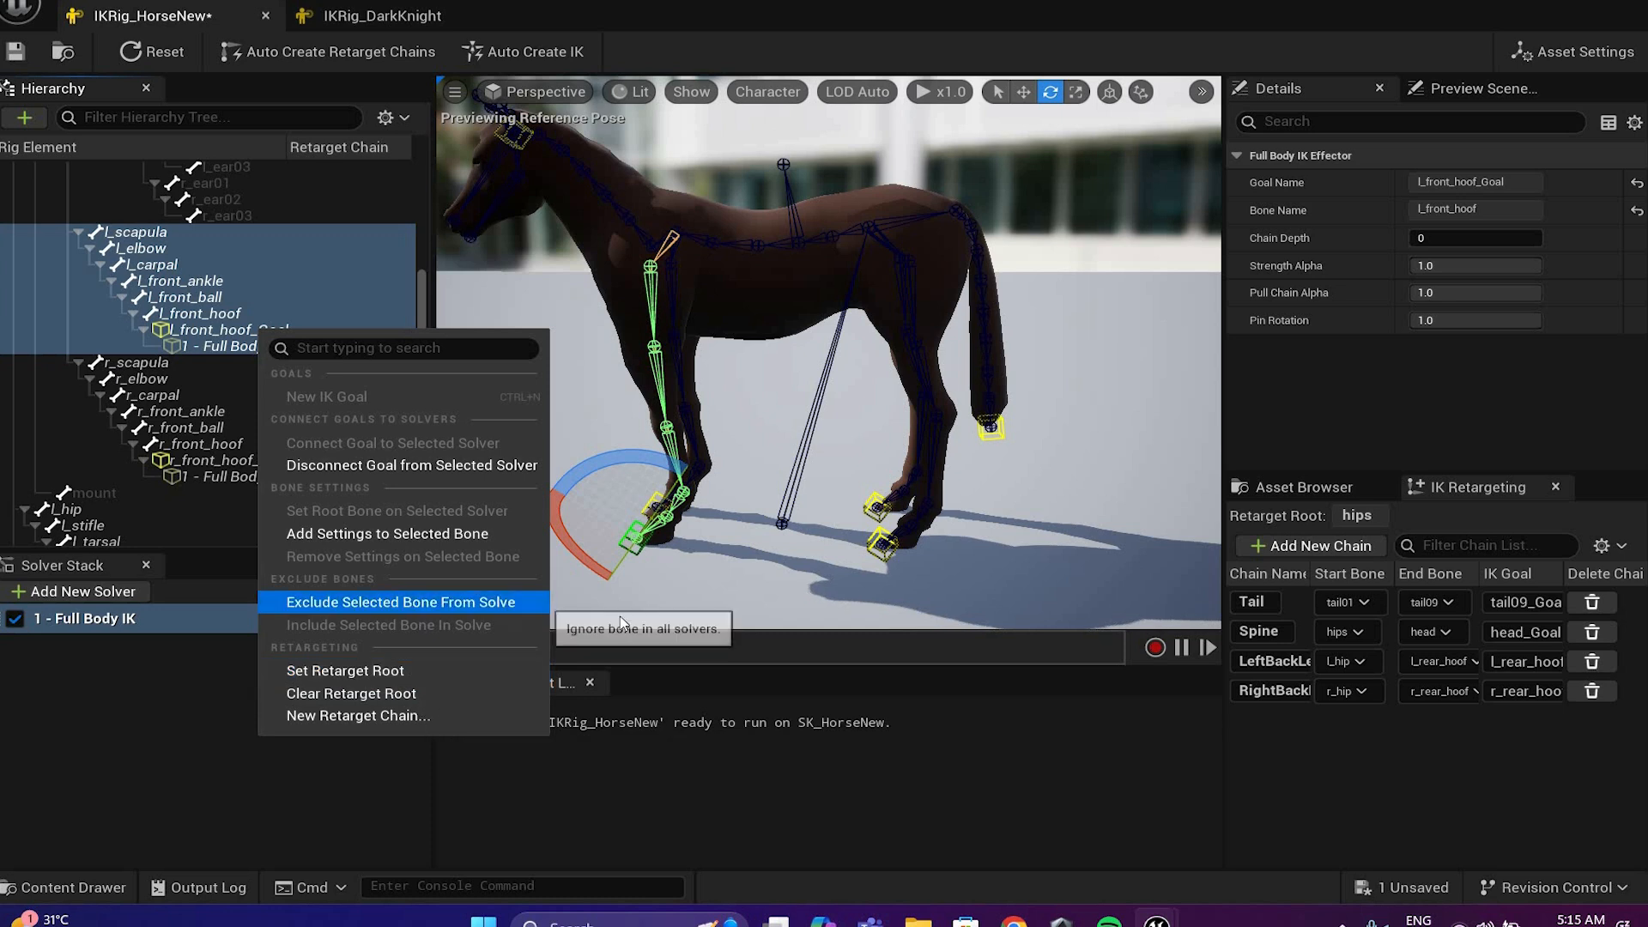
click(358, 716)
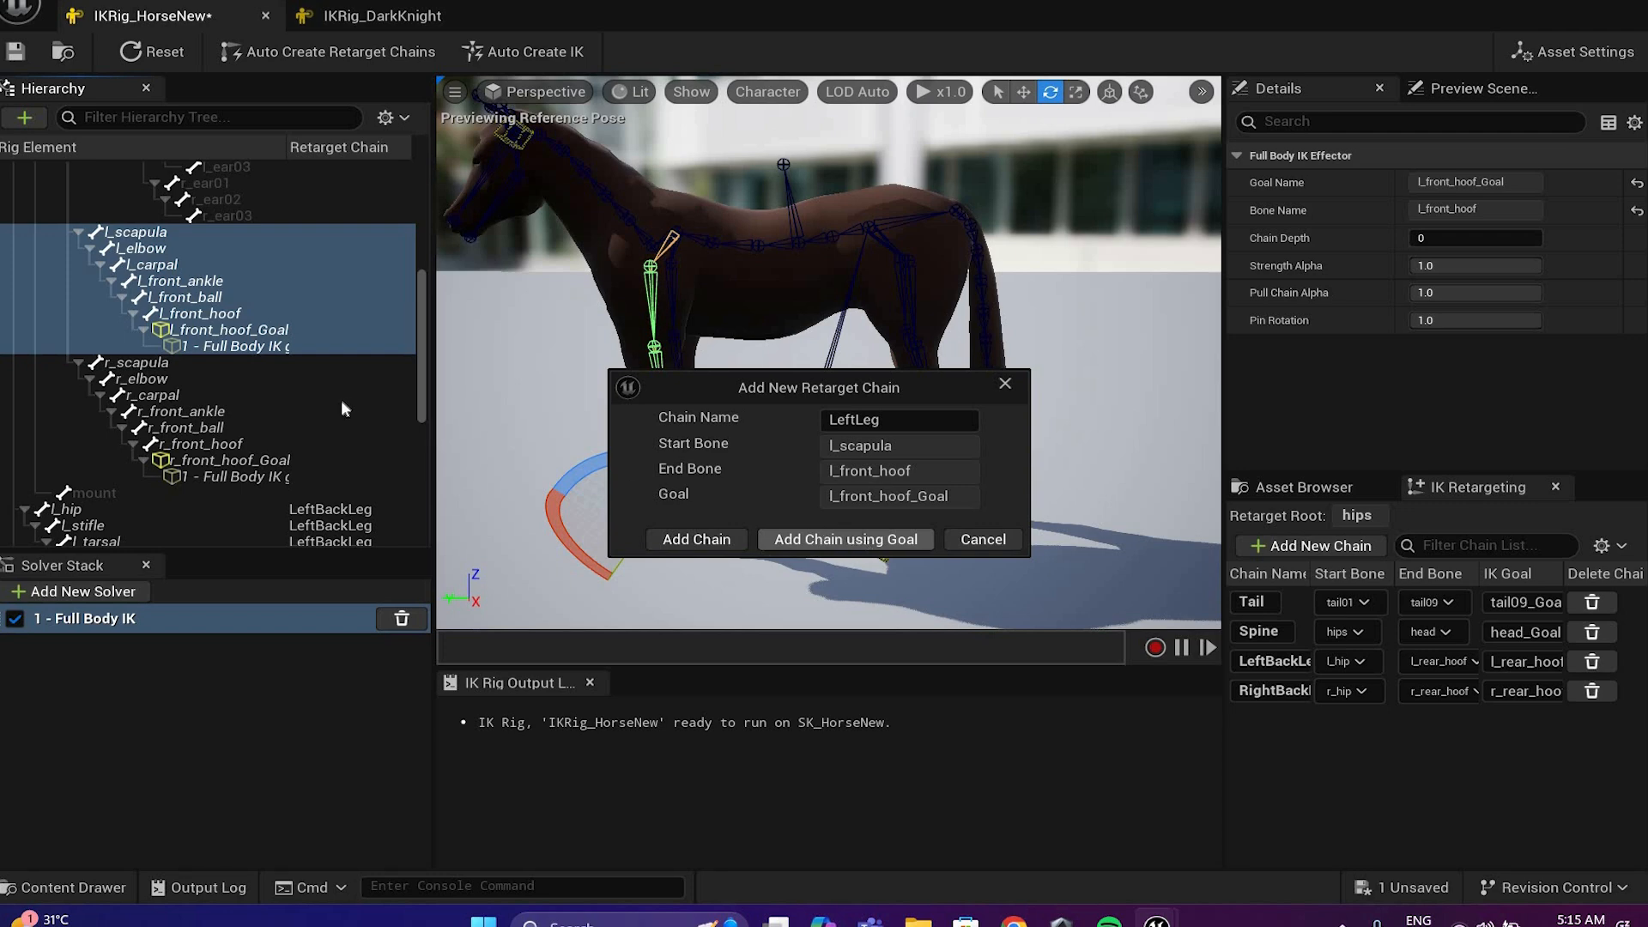
click(845, 540)
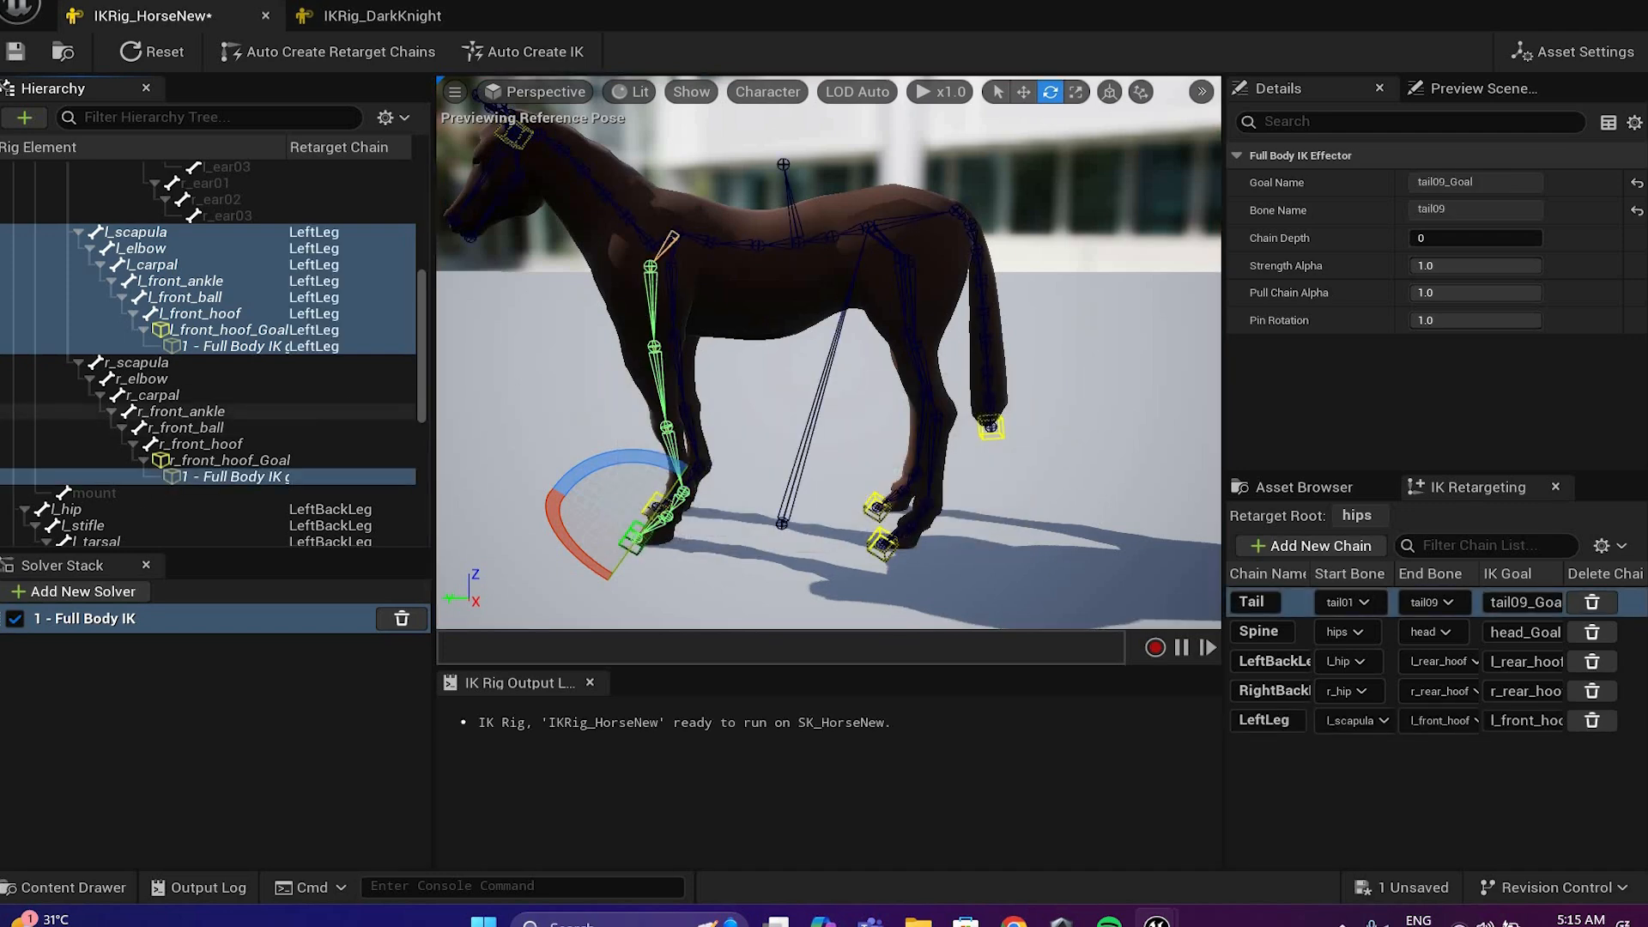
Step: Create a retarget chain named RightLeg from r_scapula to r_front_hoof, using r_front_hoof_Goal
alt+drag(592, 369, 712, 377)
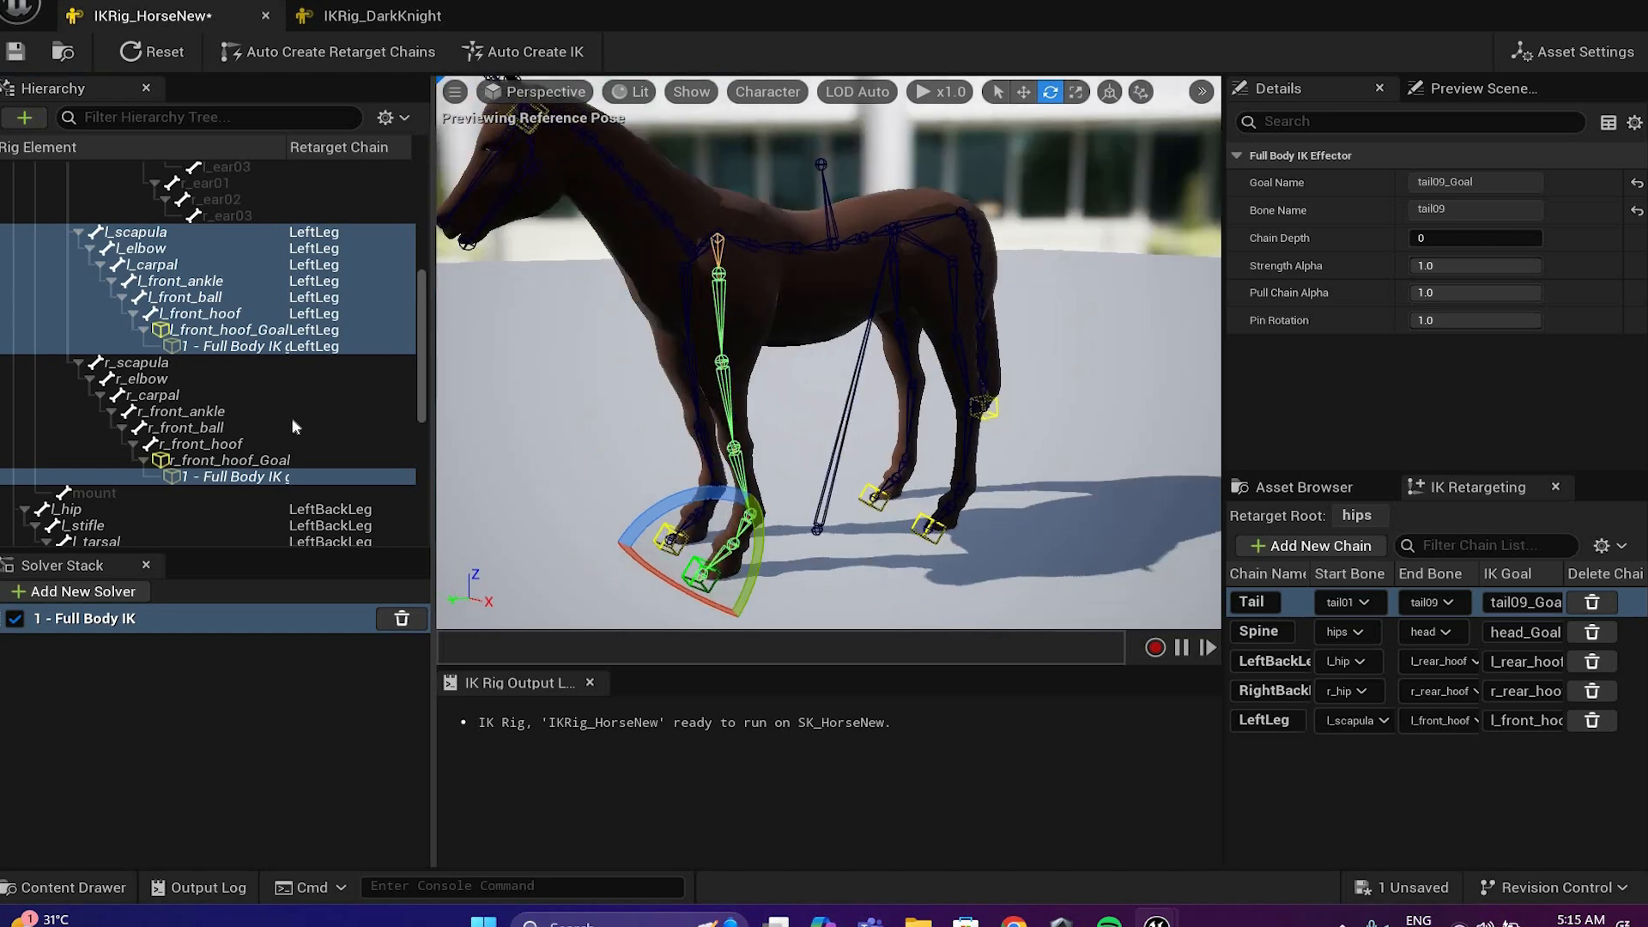
click(147, 364)
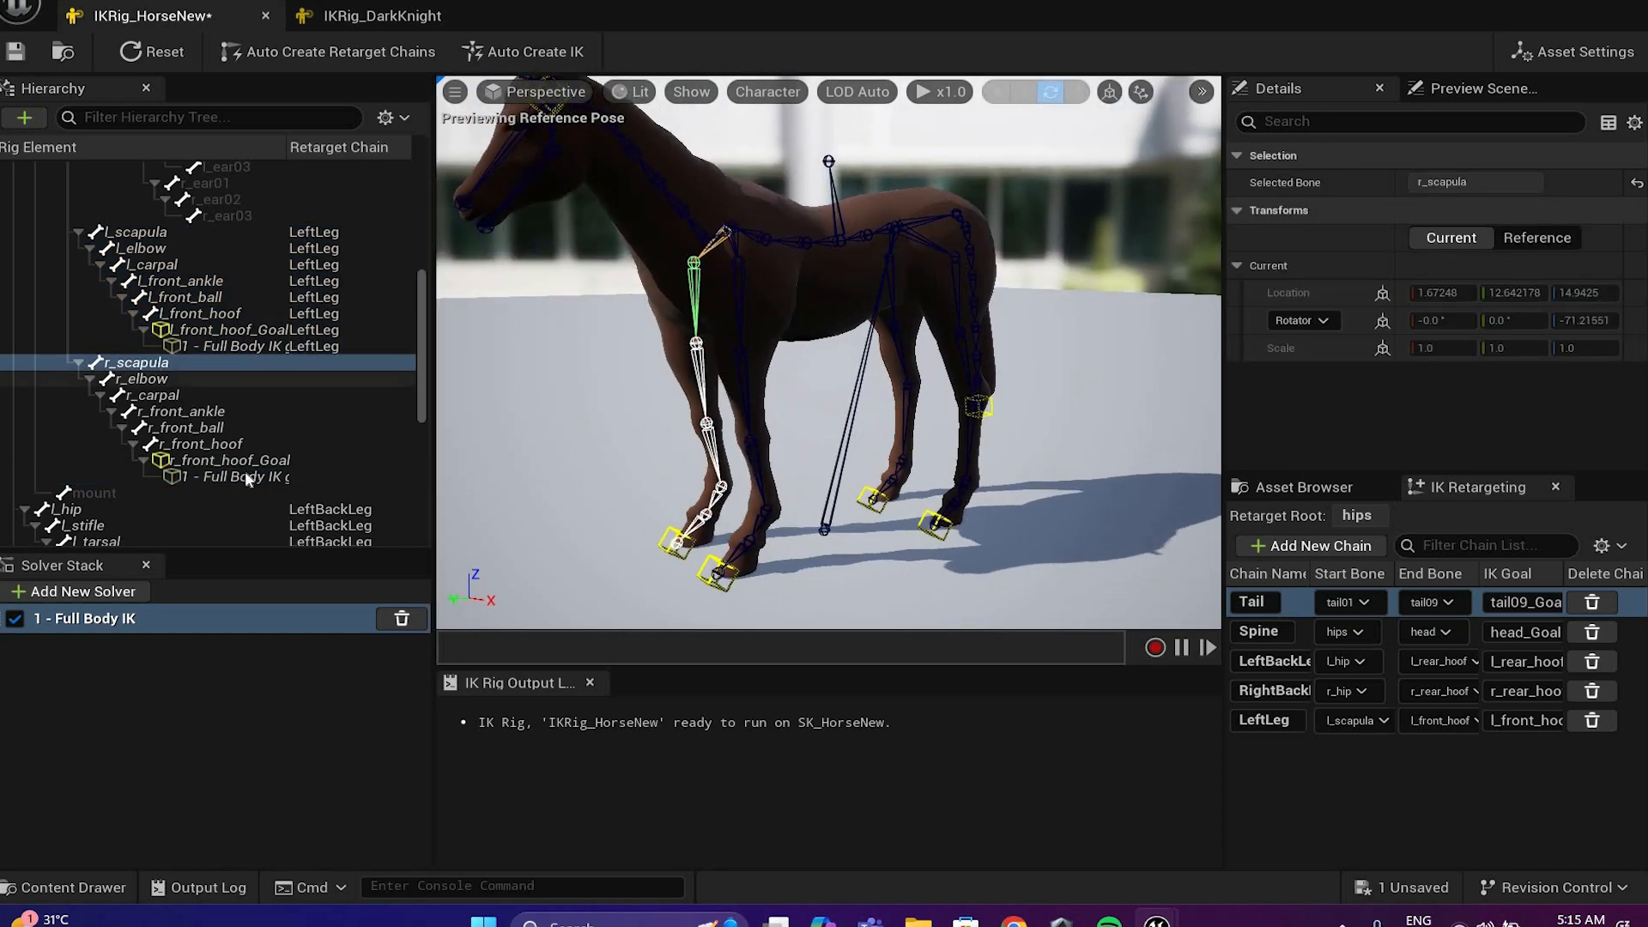
shift+click(256, 478)
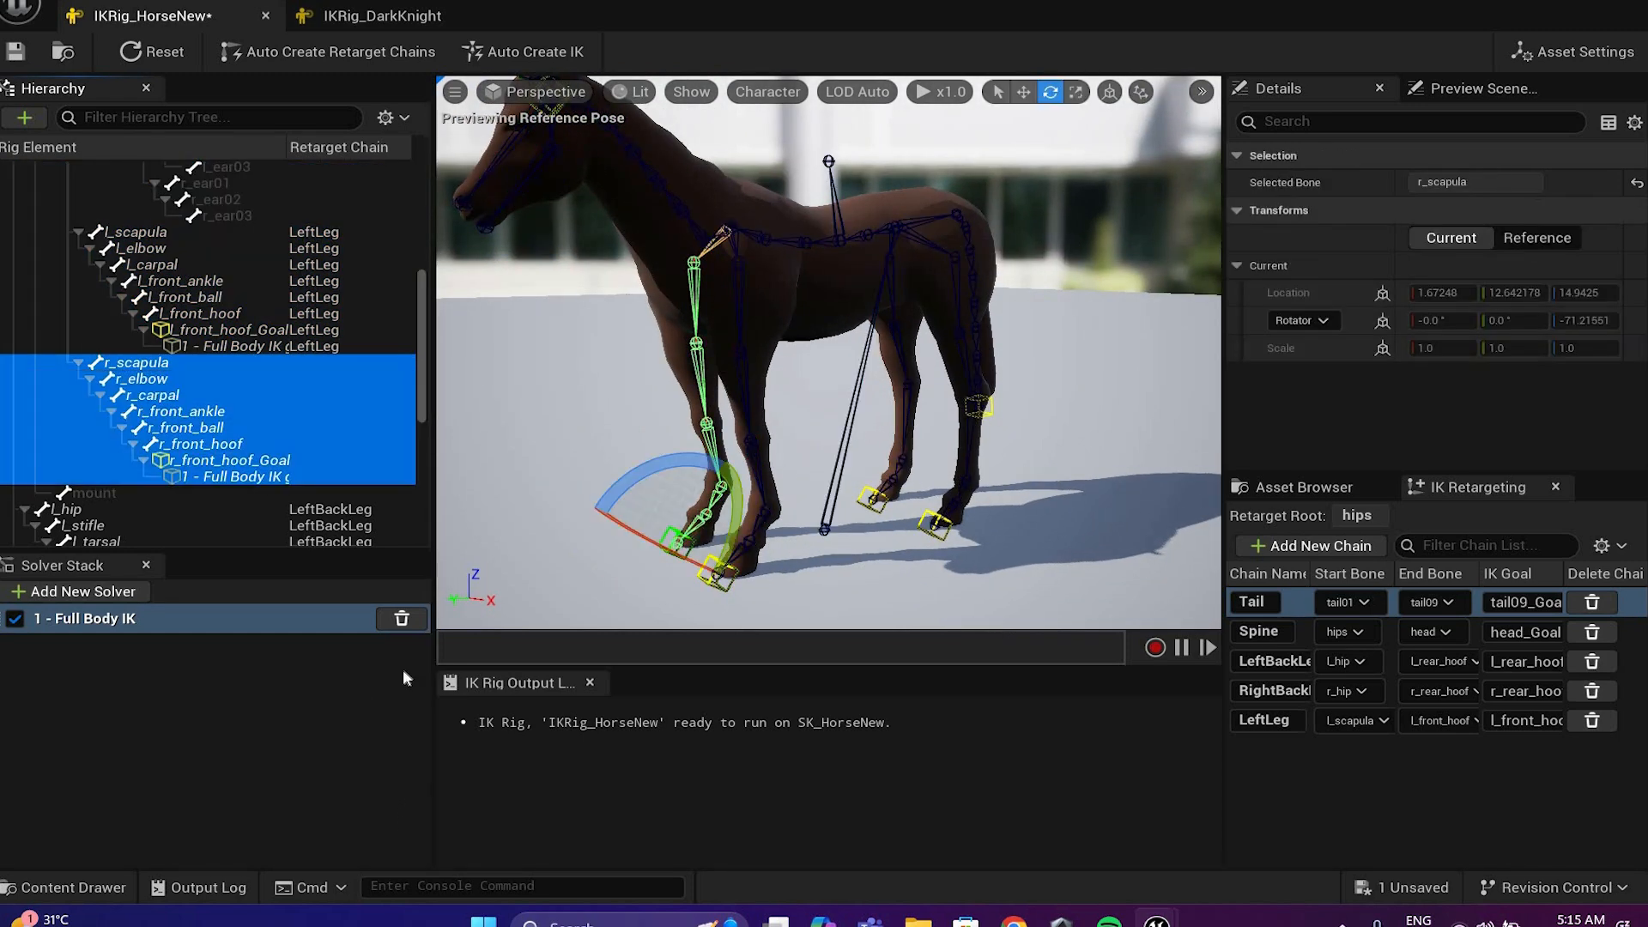
right_click(251, 477)
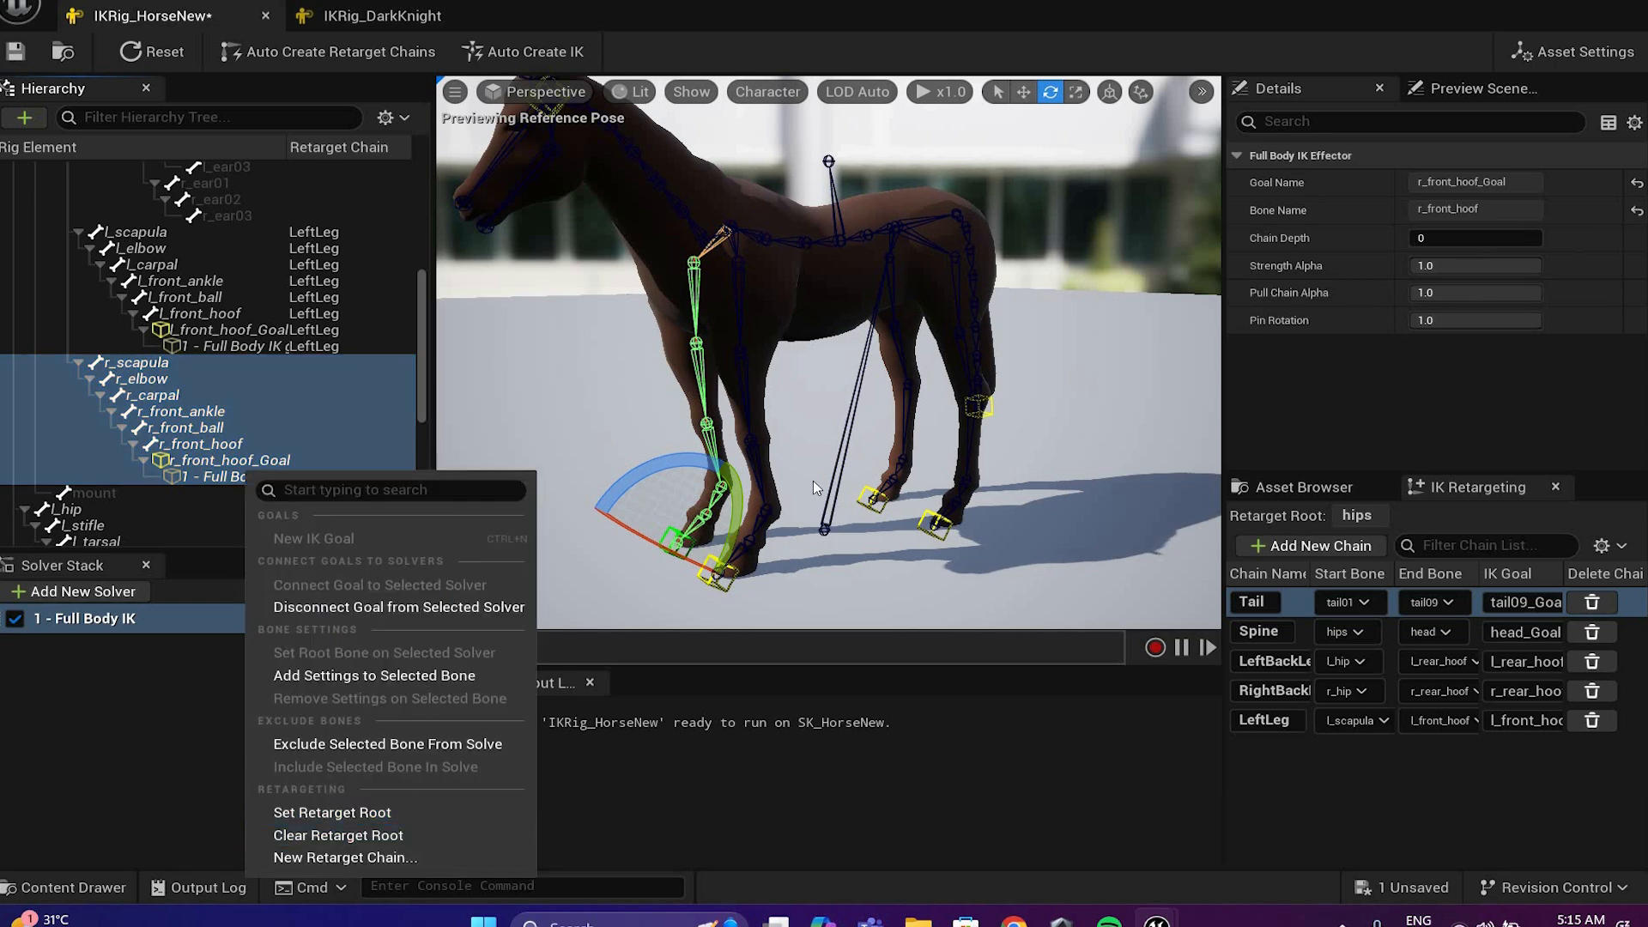
key(Down)
key(Return)
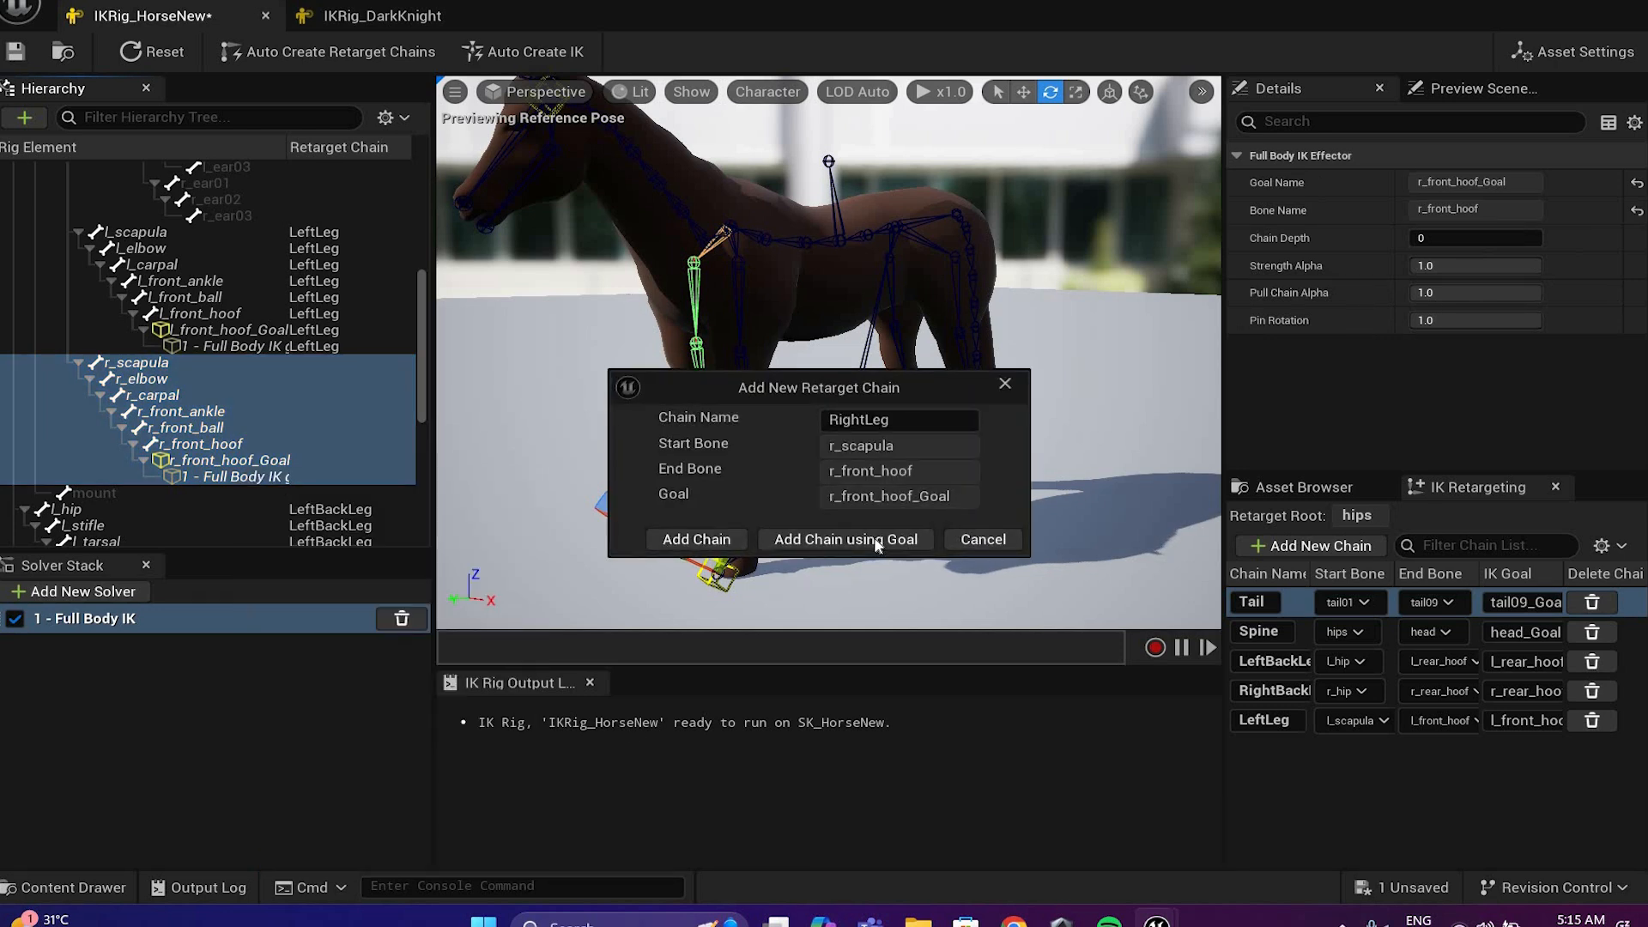
click(846, 539)
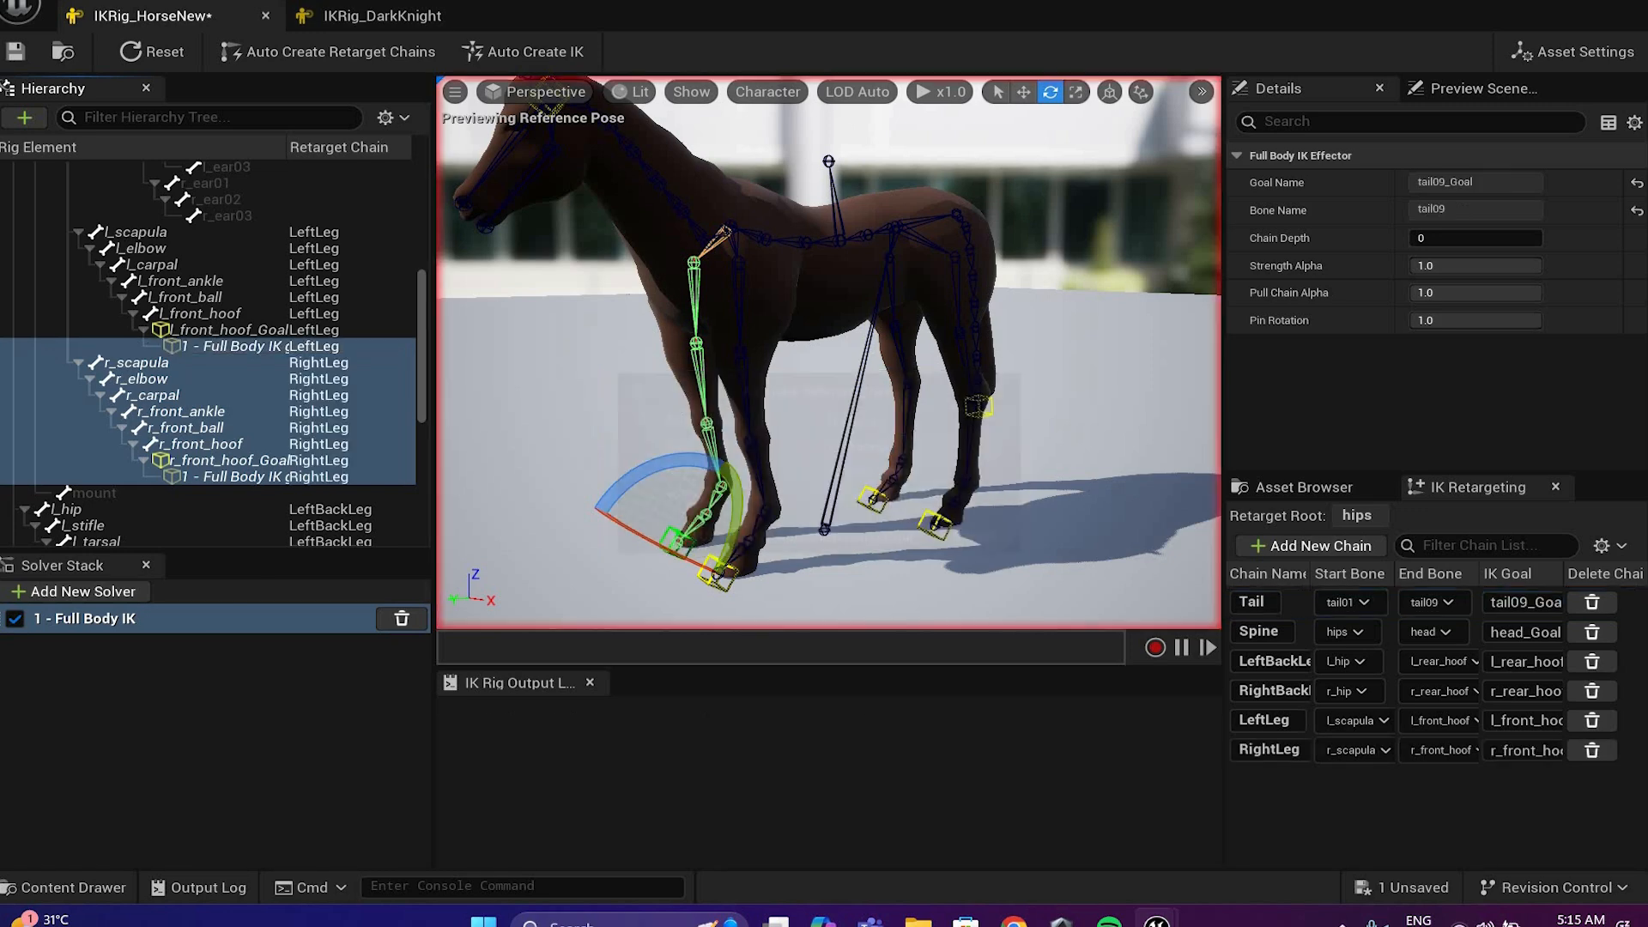
Step: Save the new horse's IK Rig and open the IK_Retargeter asset from the HorseNew folder
scroll(828, 352, down, 4)
right_drag(687, 343, 282, 97)
alt+drag(282, 97, 192, 606)
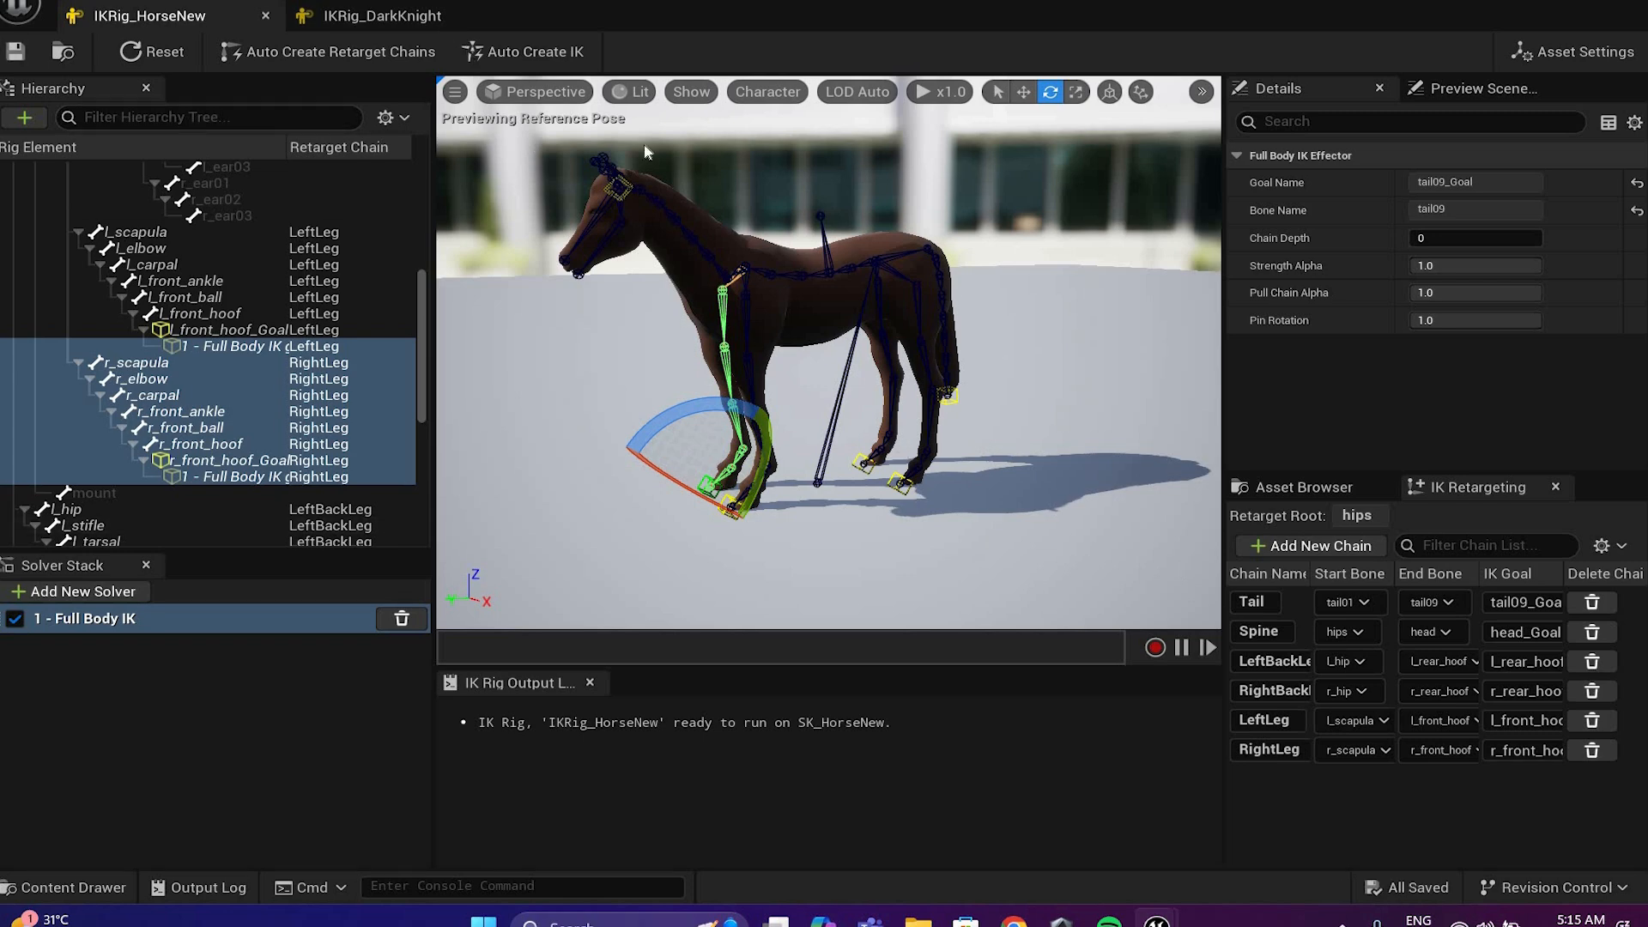
click(309, 16)
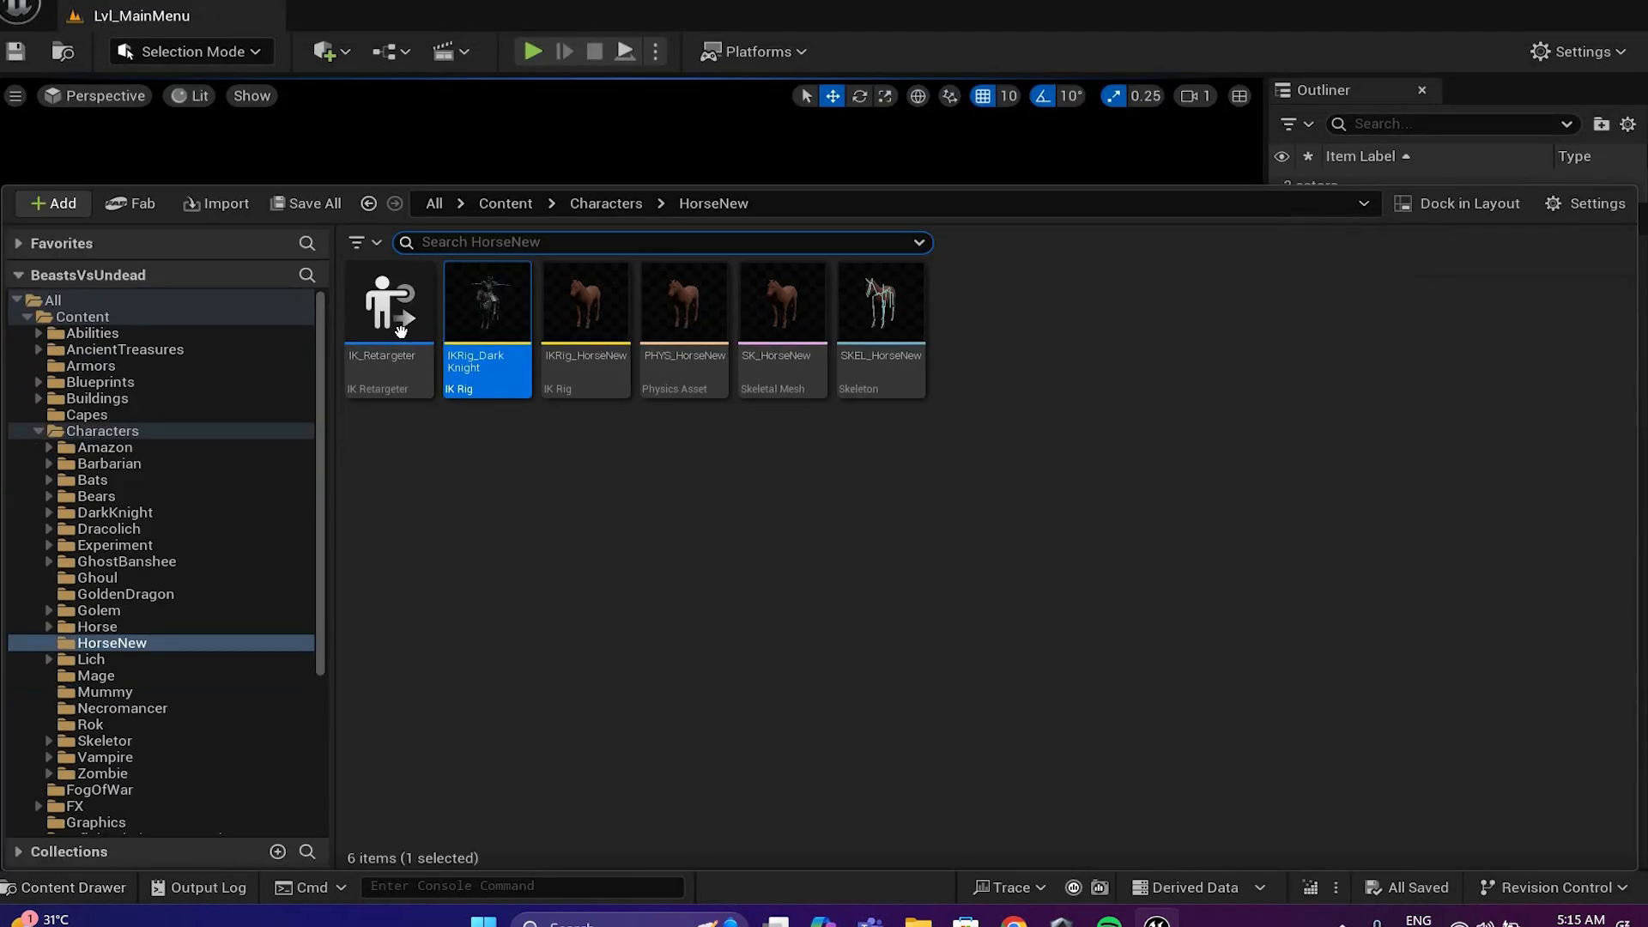
click(397, 334)
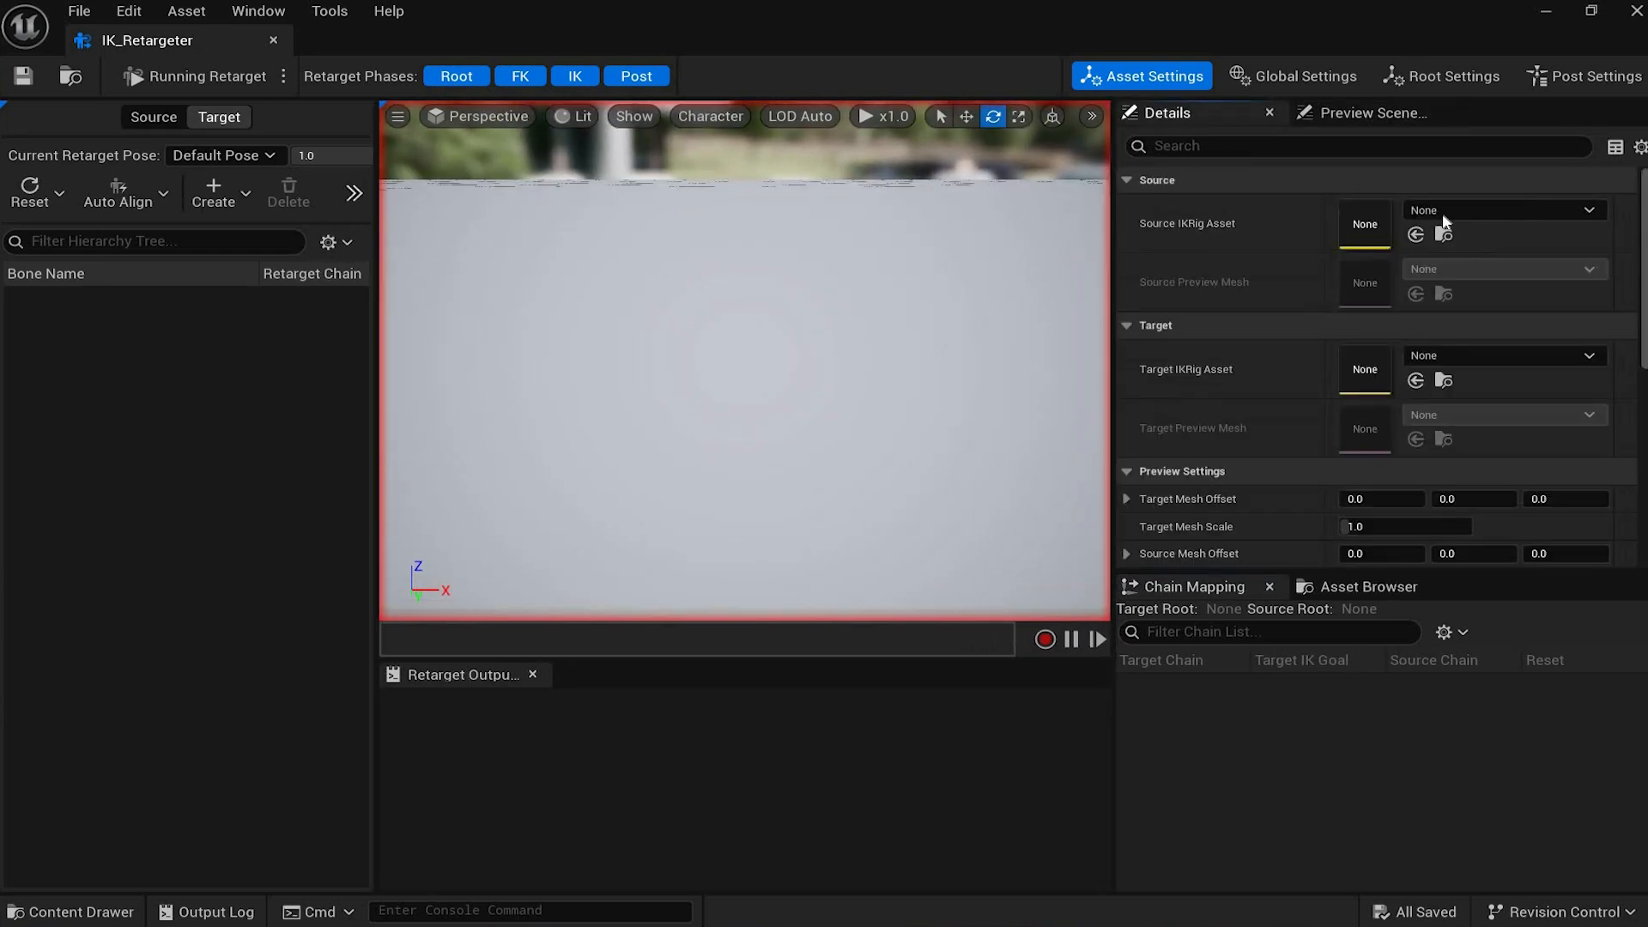
Step: Assign IKRig_DarkKnight as the retargeter's source IK Rig and IKRig_HorseNew as its target IK Rig
click(1459, 211)
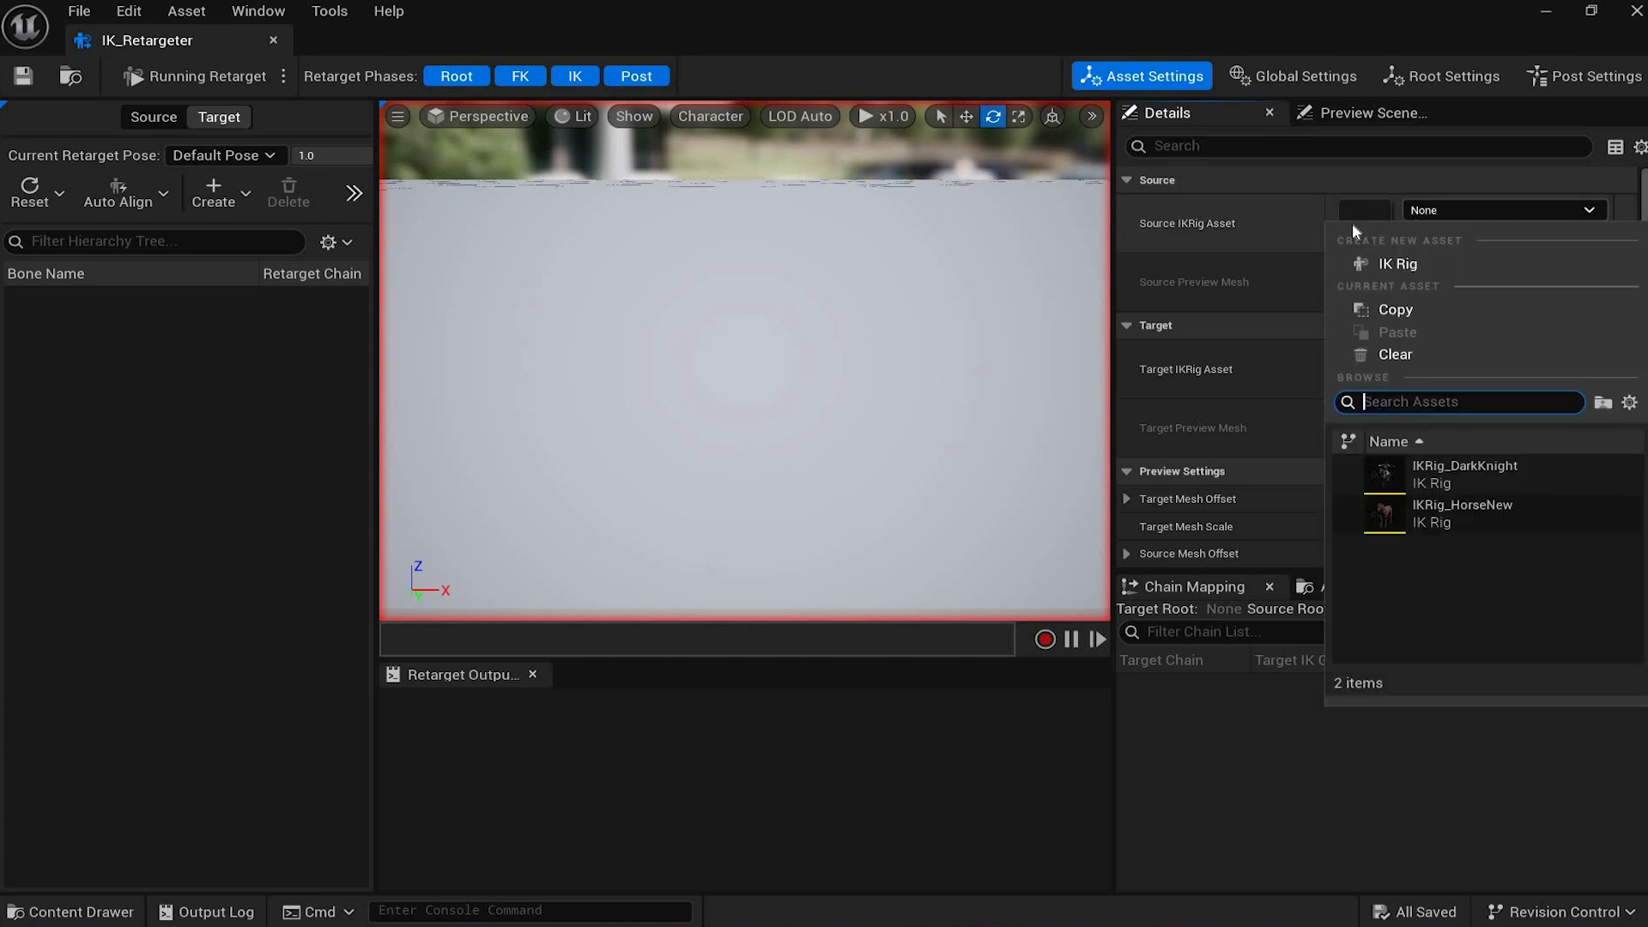
click(1464, 474)
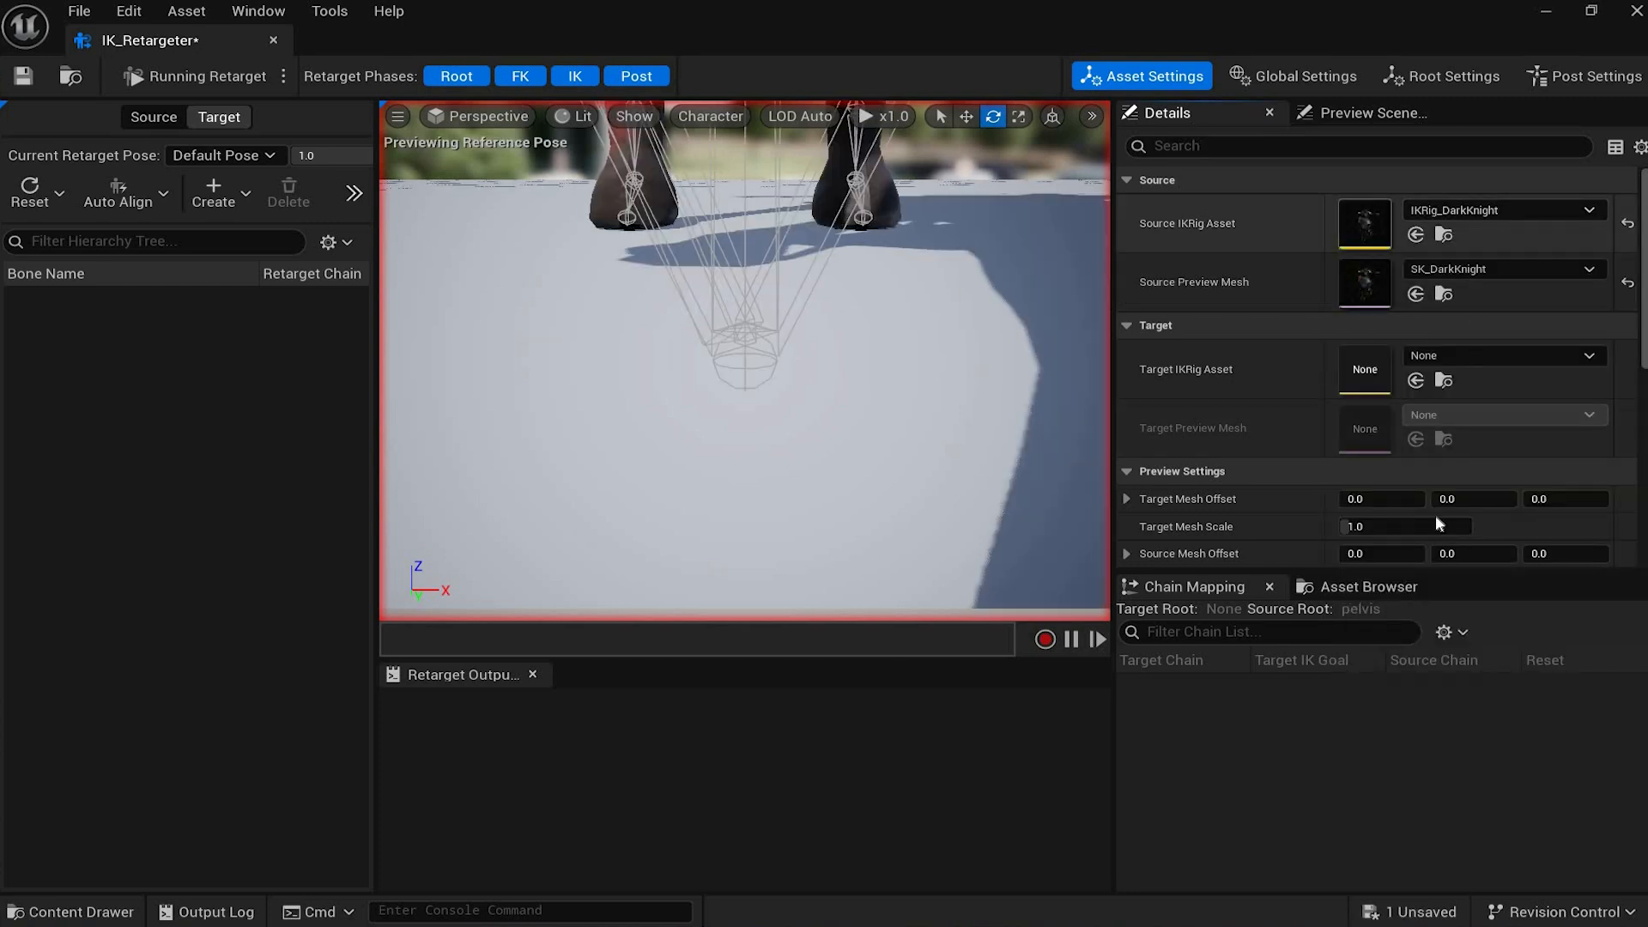
click(1502, 355)
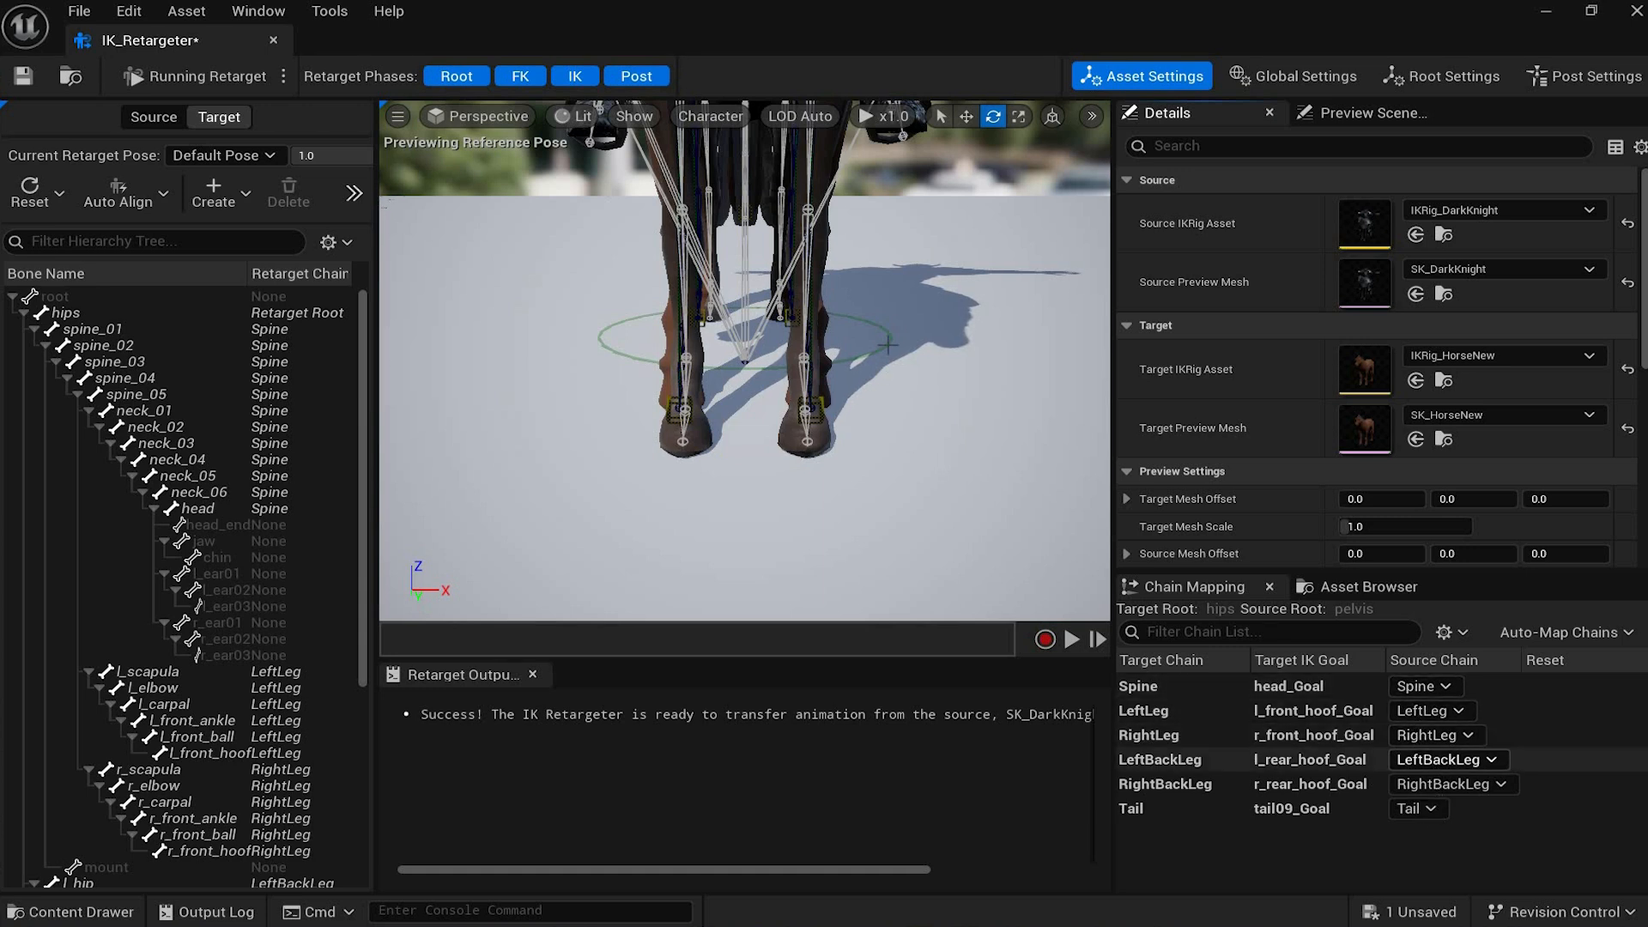
Step: Set the target mesh's X offset to 100 to separate it from the source mesh, and save the retargeter
alt+drag(773, 369, 670, 365)
middle_drag(745, 361, 745, 258)
scroll(1012, 287, down, 6)
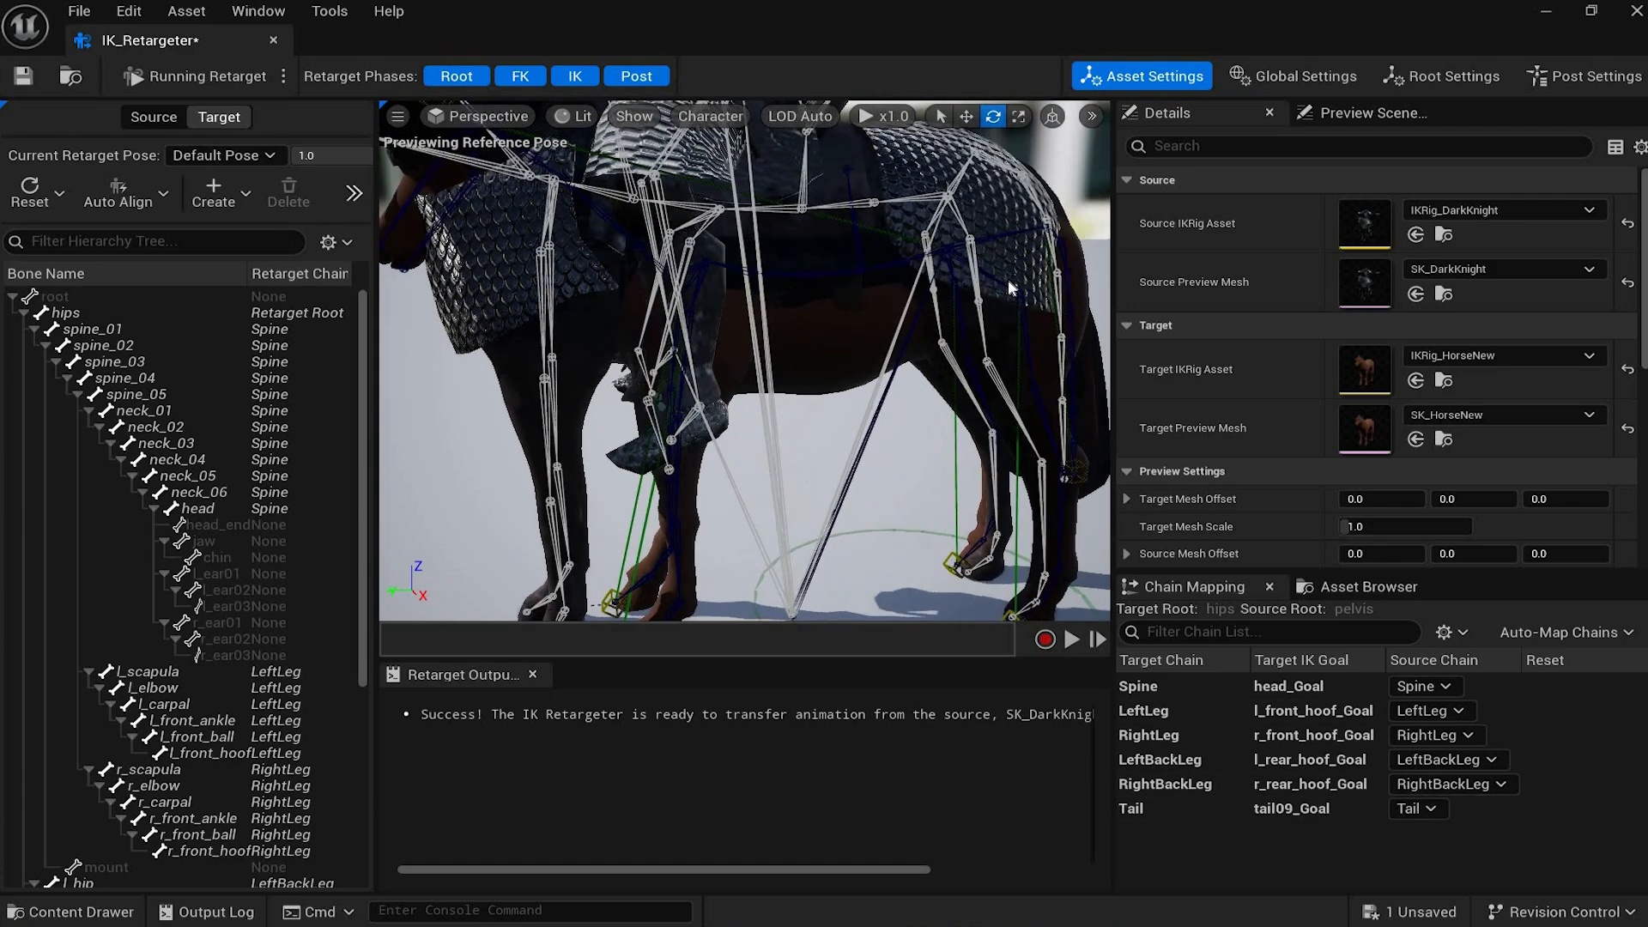
alt+drag(944, 343, 919, 356)
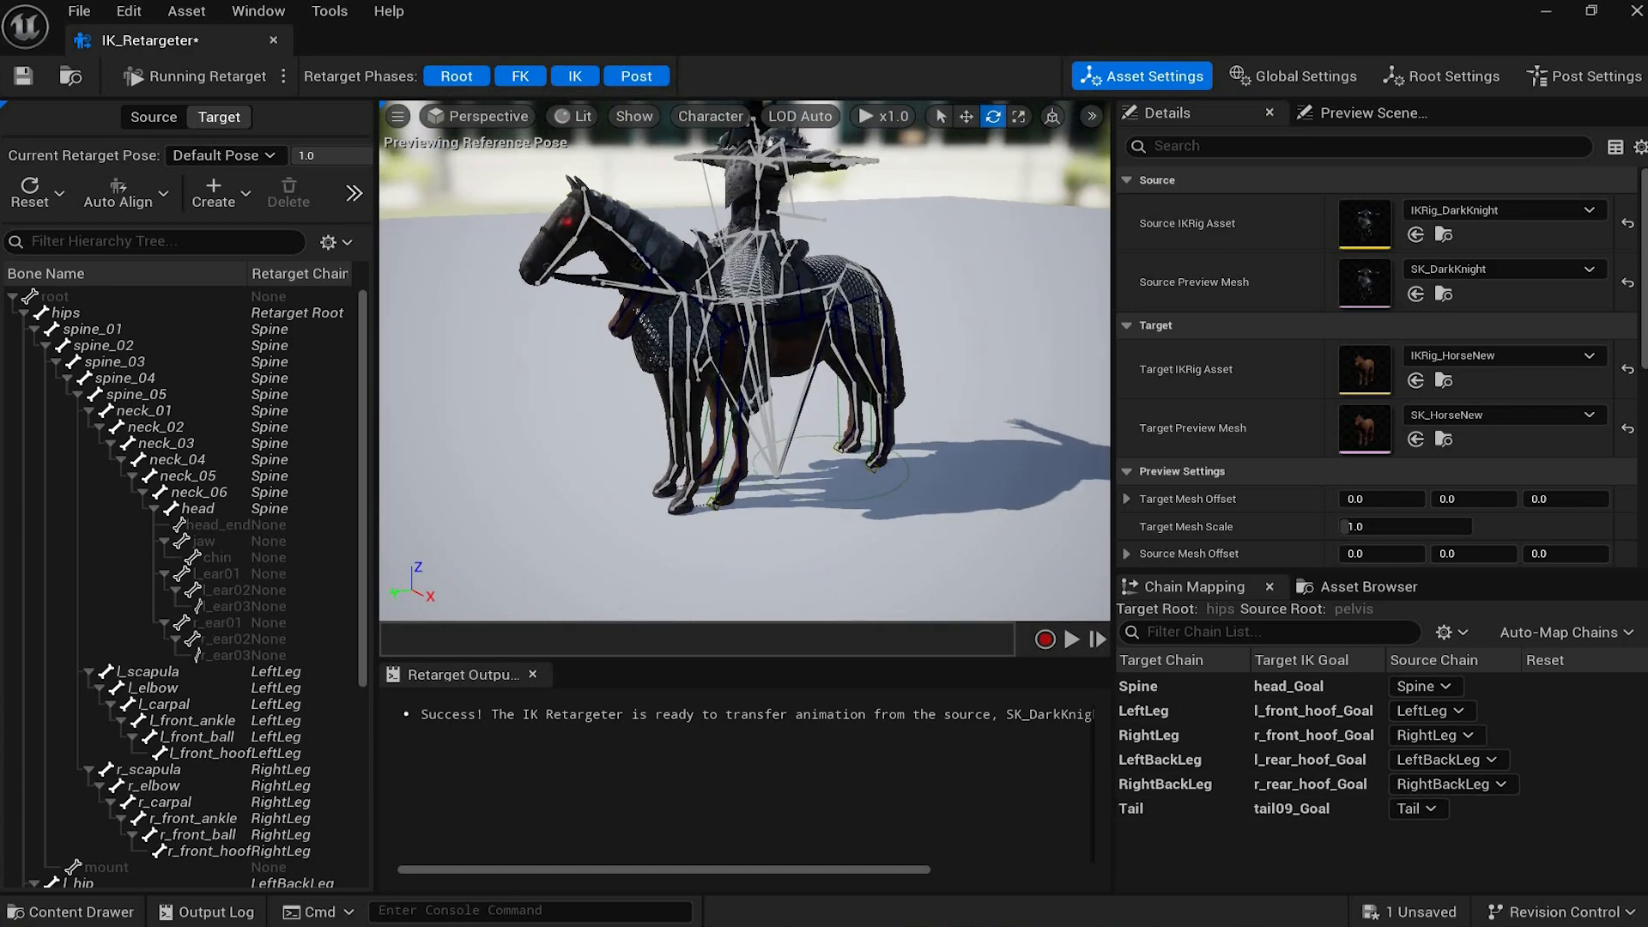
alt+right_drag(772, 307, 782, 311)
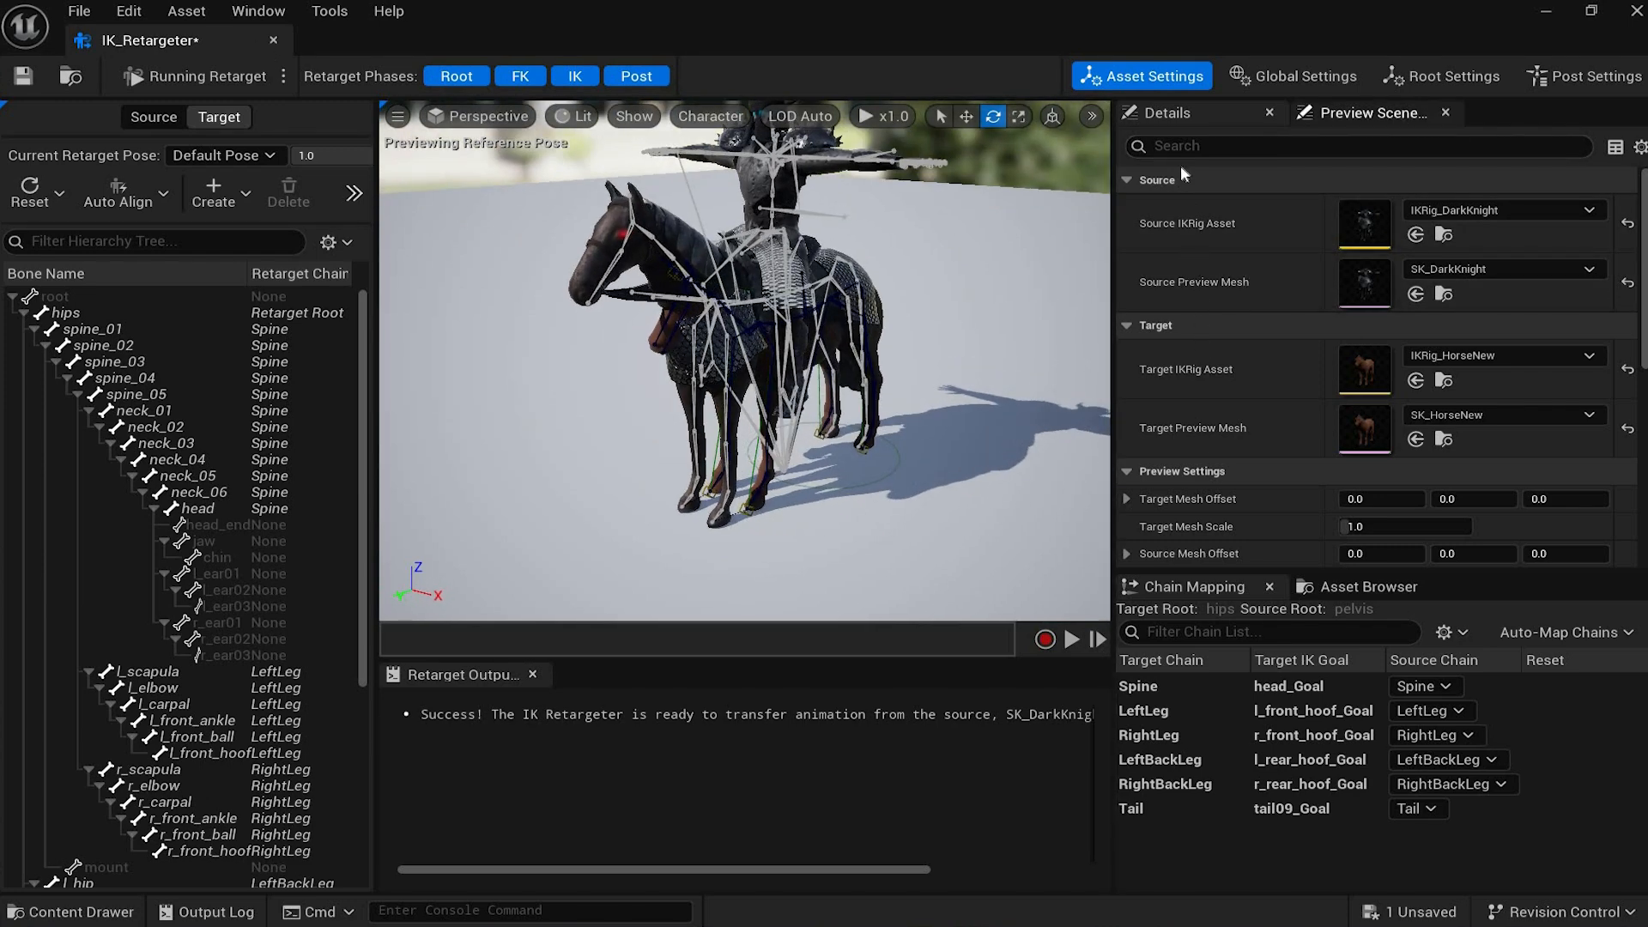
click(1371, 112)
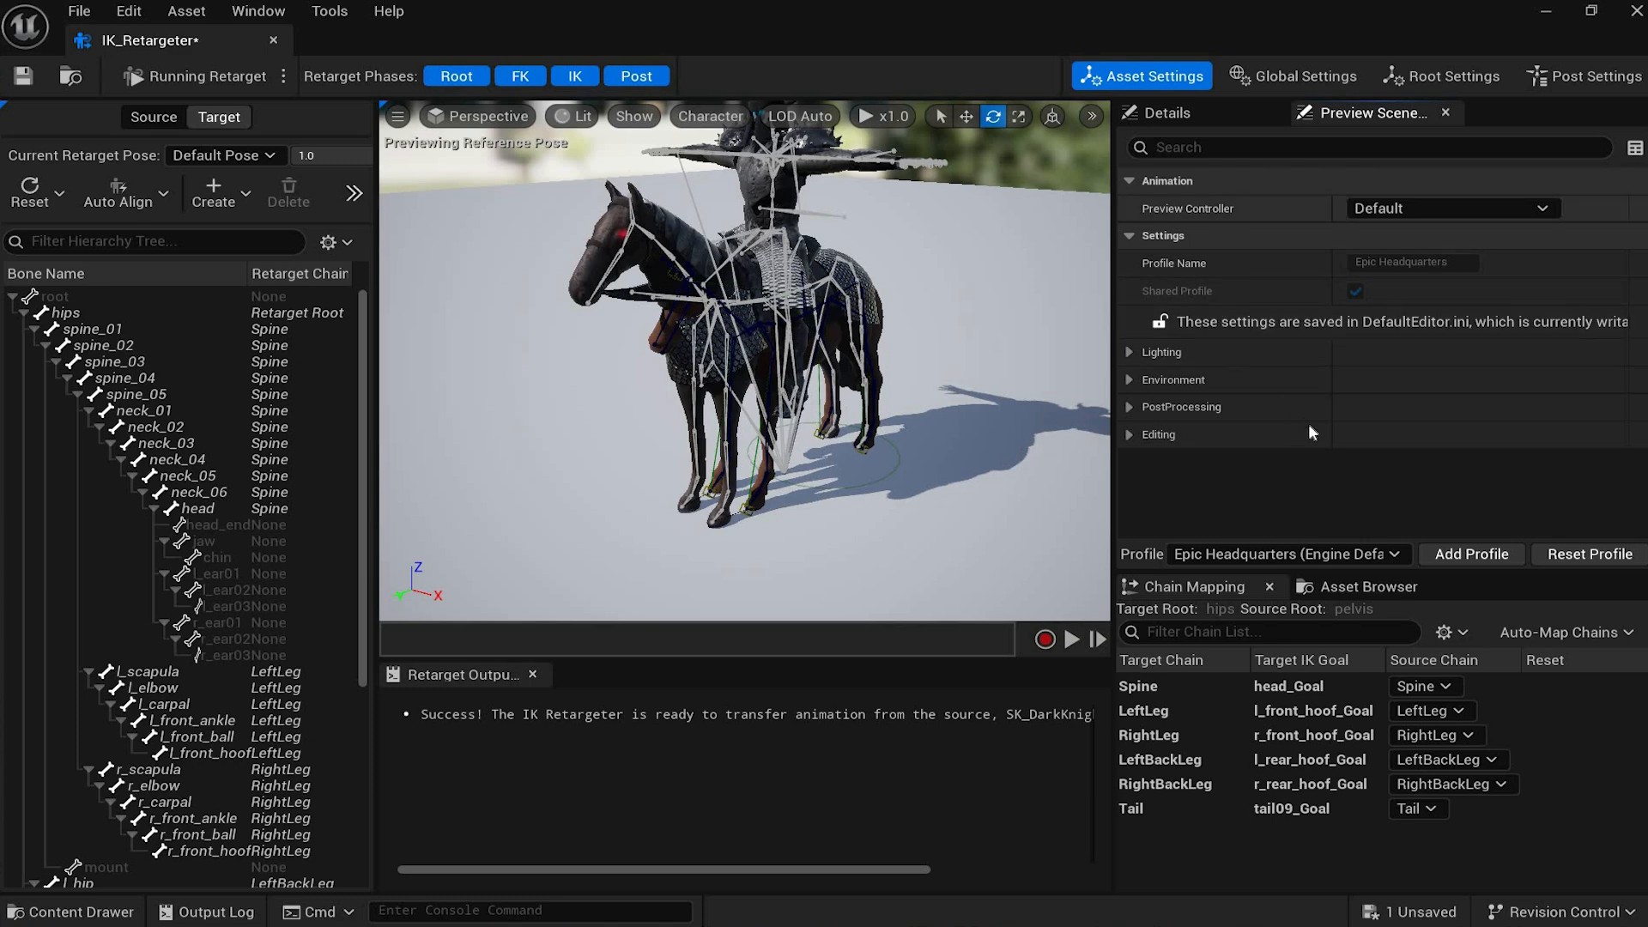
click(1154, 112)
scroll(1373, 386, down, 3)
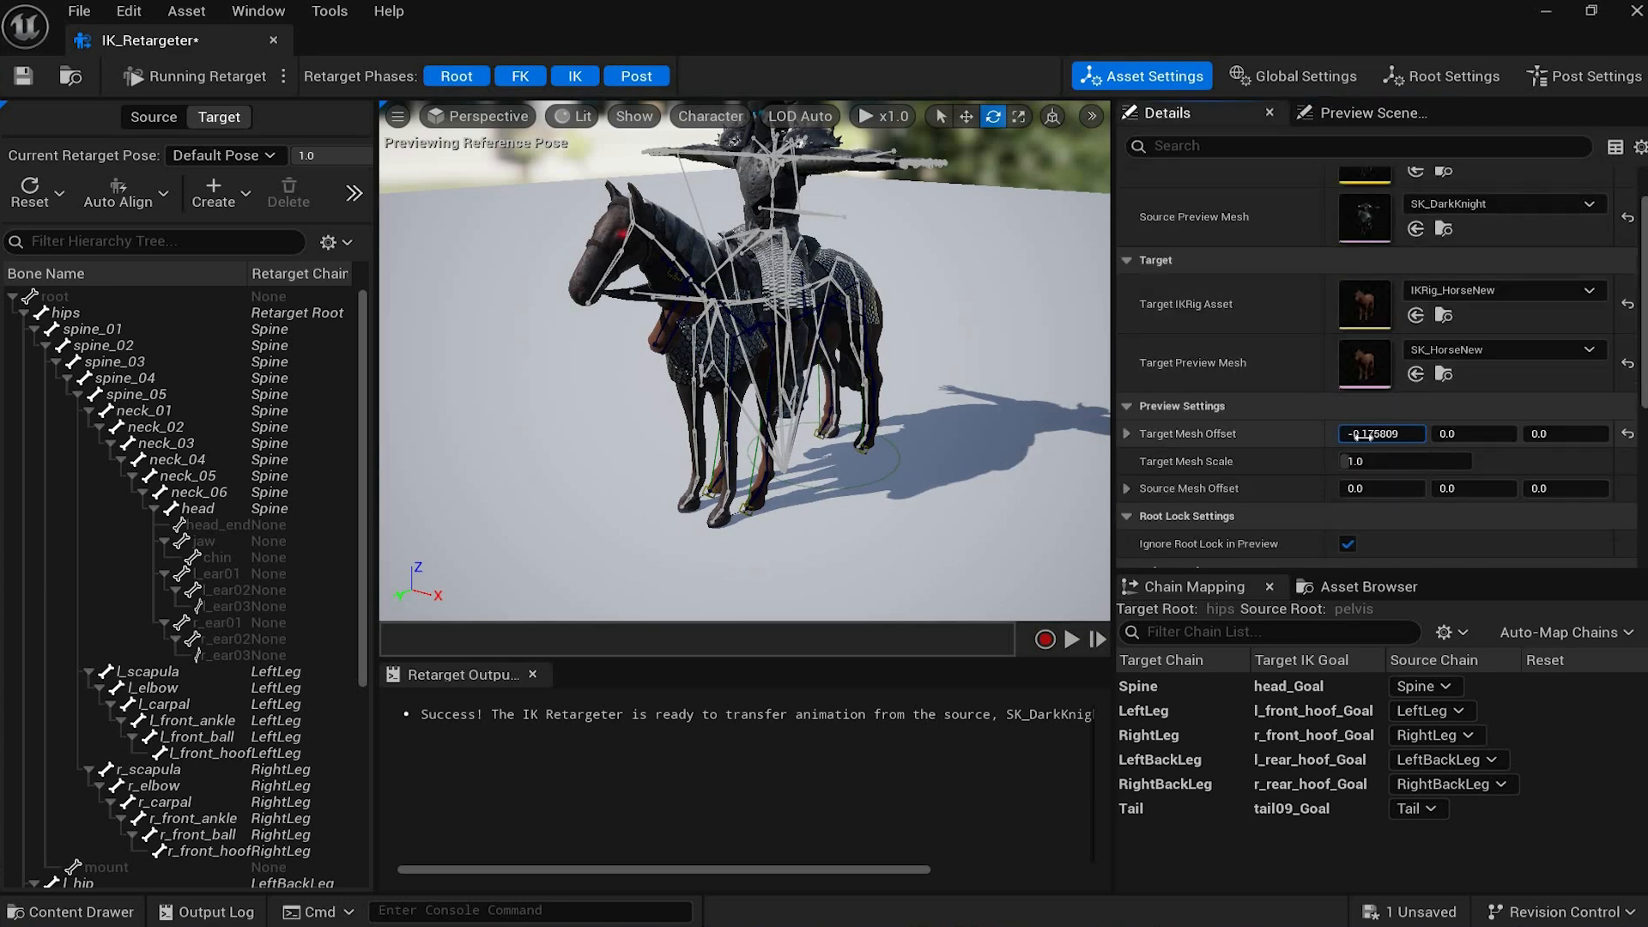
drag(1382, 433, 1410, 492)
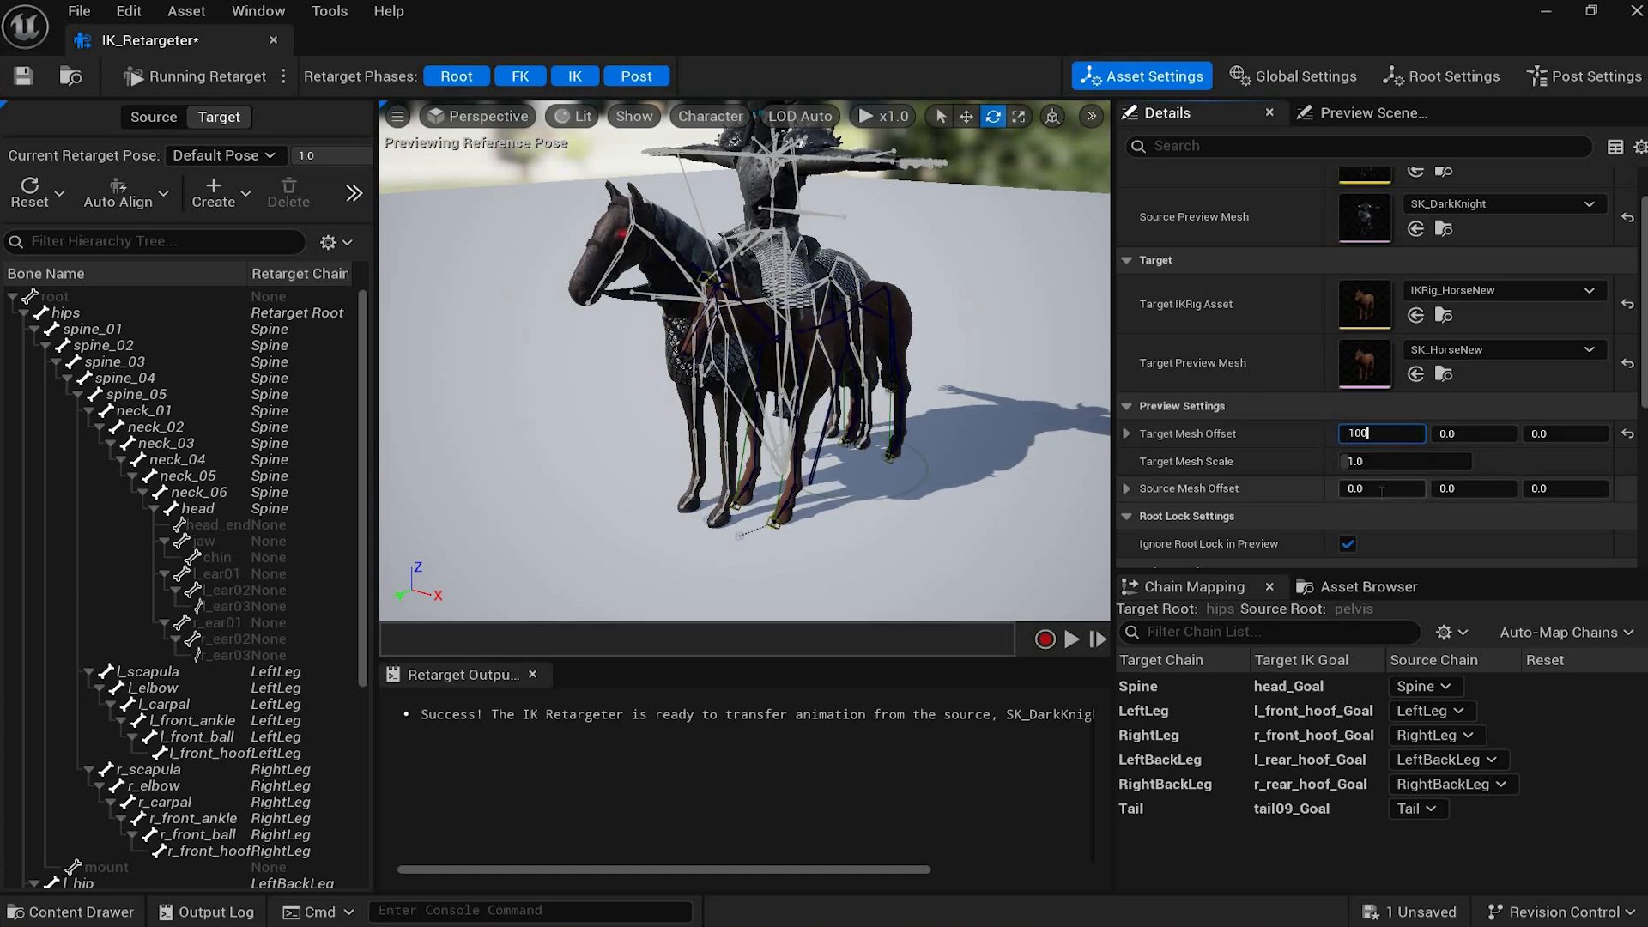
key(Return)
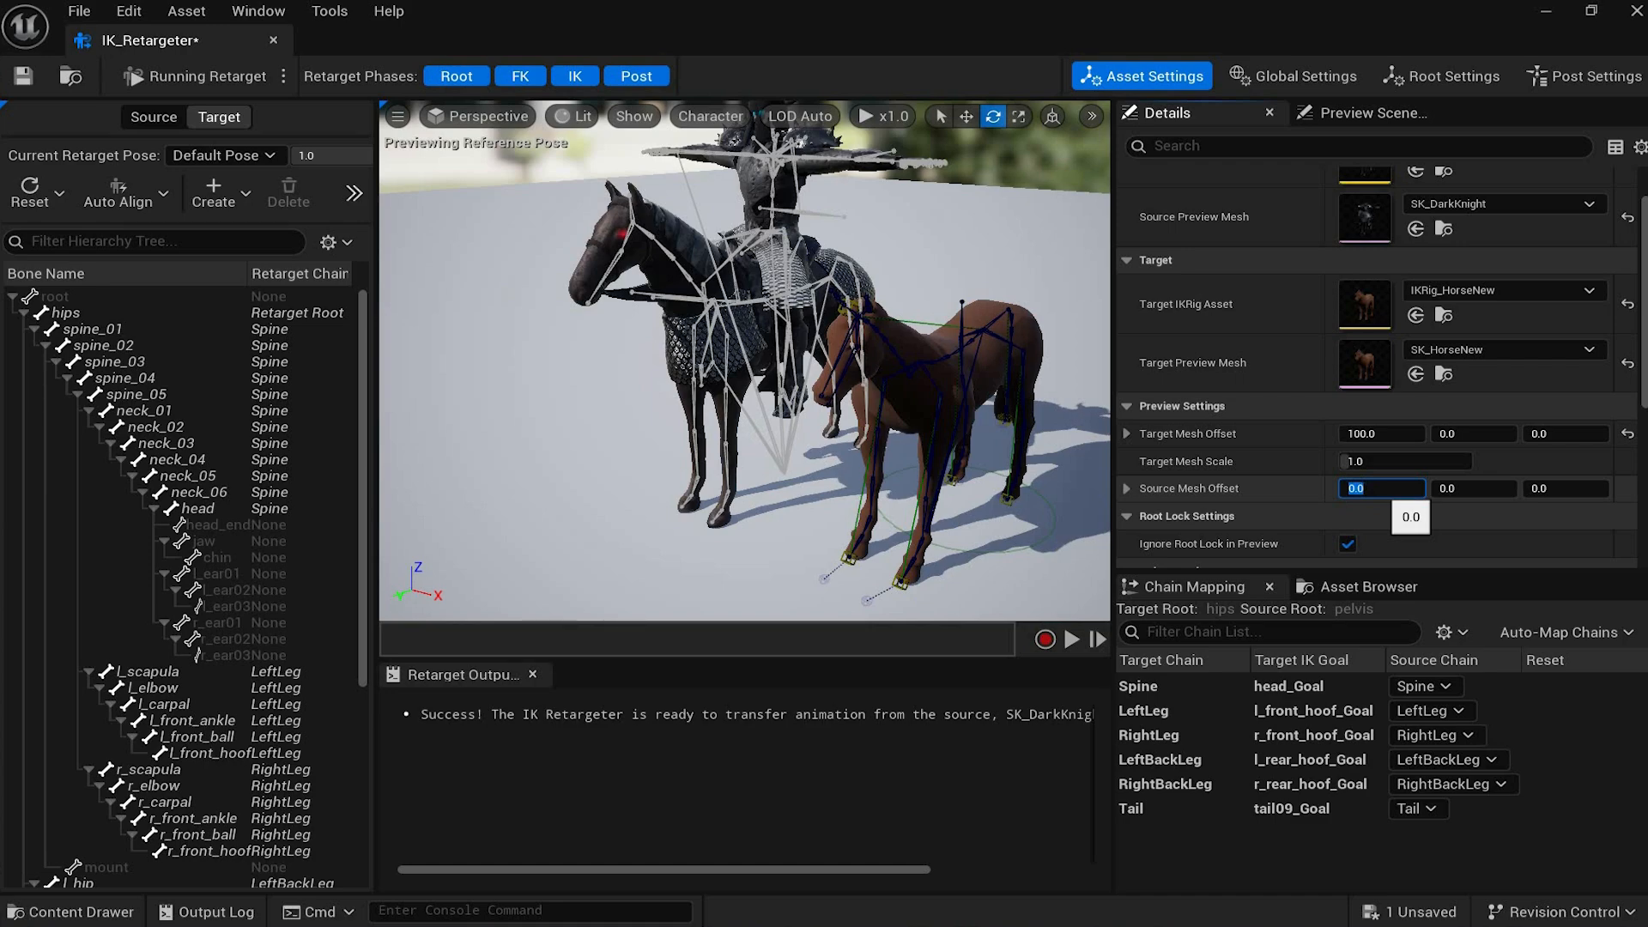
alt+drag(756, 377, 729, 347)
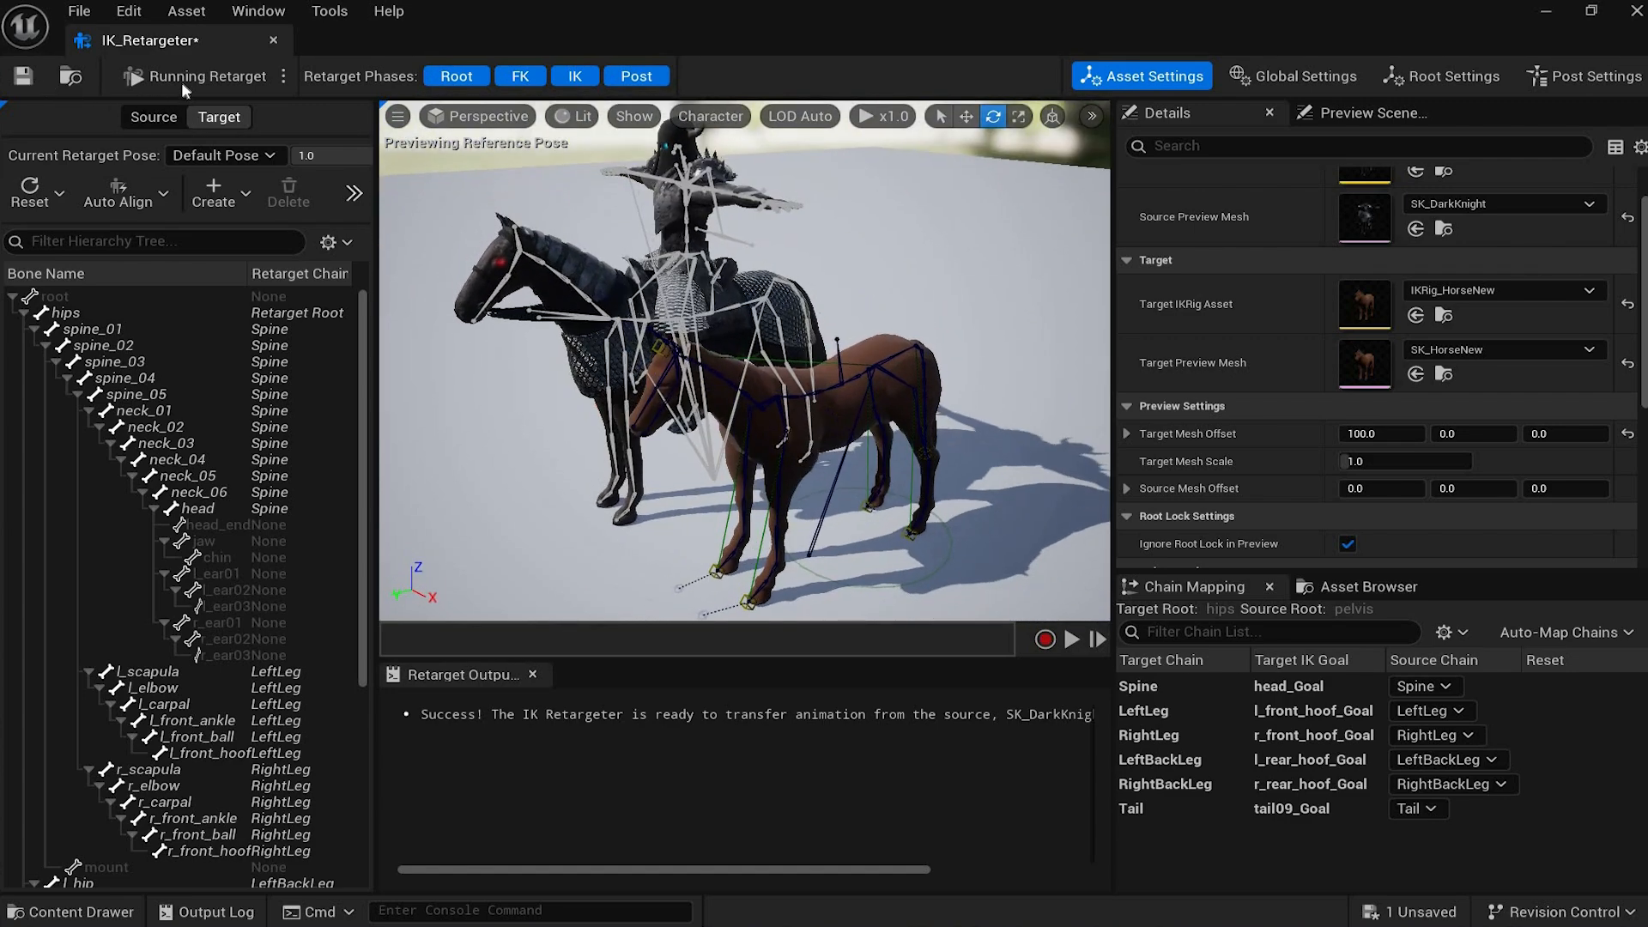
key(ctrl+s)
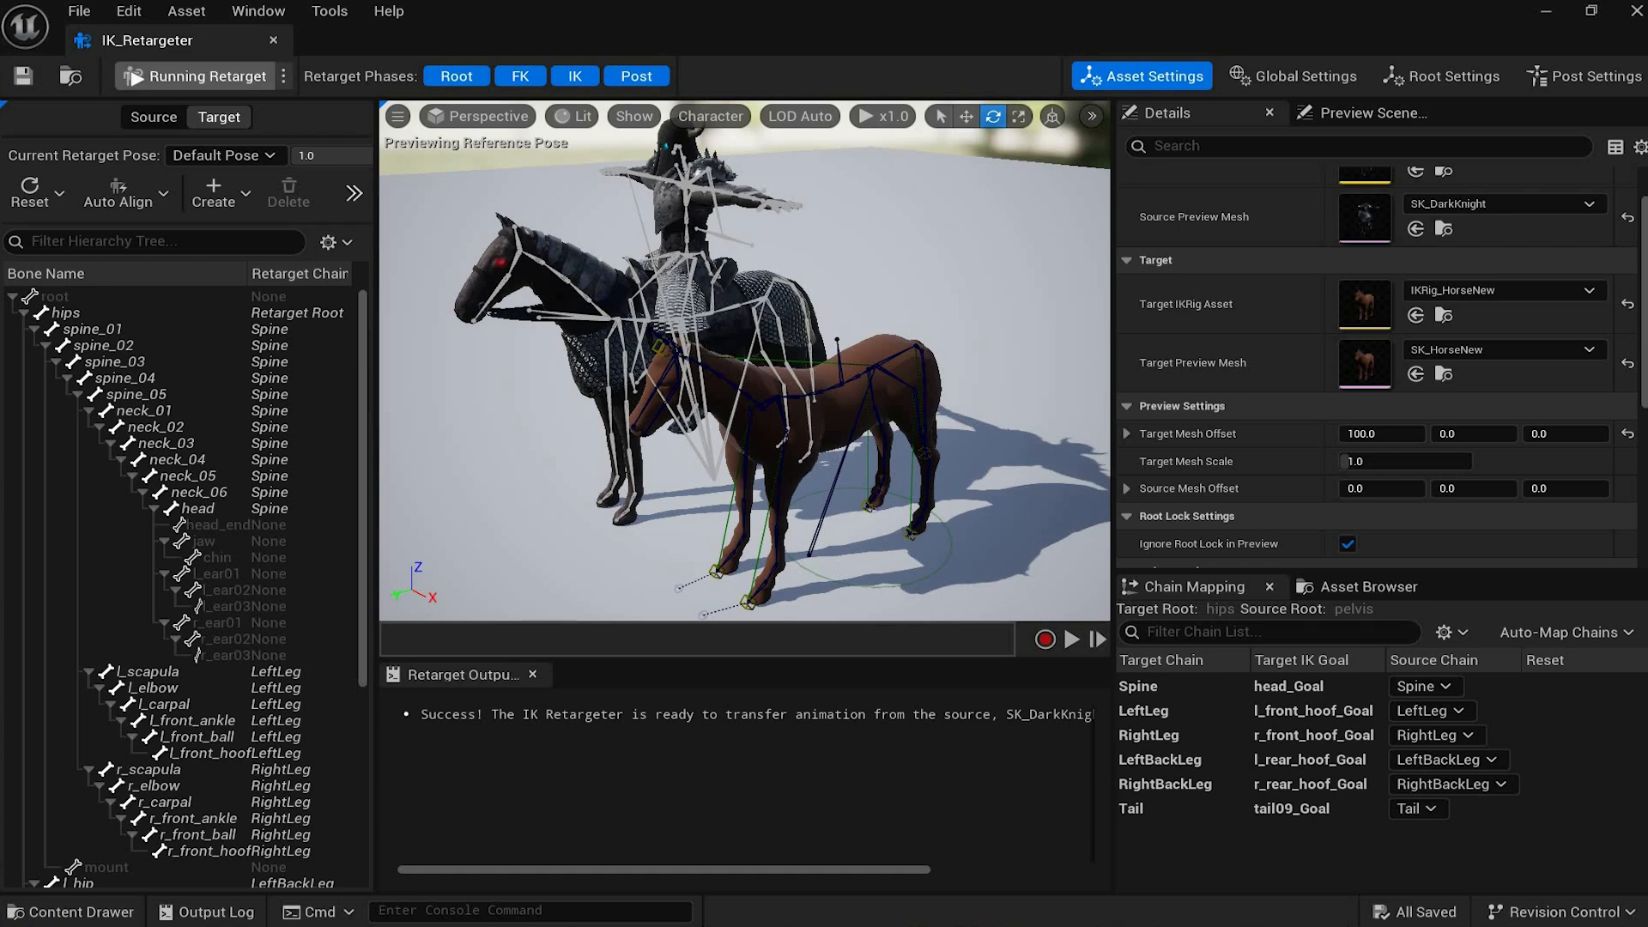
Step: Set the preview controller to Use Specific Animation and preview the A_DarkKnight_Run_NoWeapons animation
alt+drag(756, 343, 708, 339)
alt+drag(1322, 184, 1405, 199)
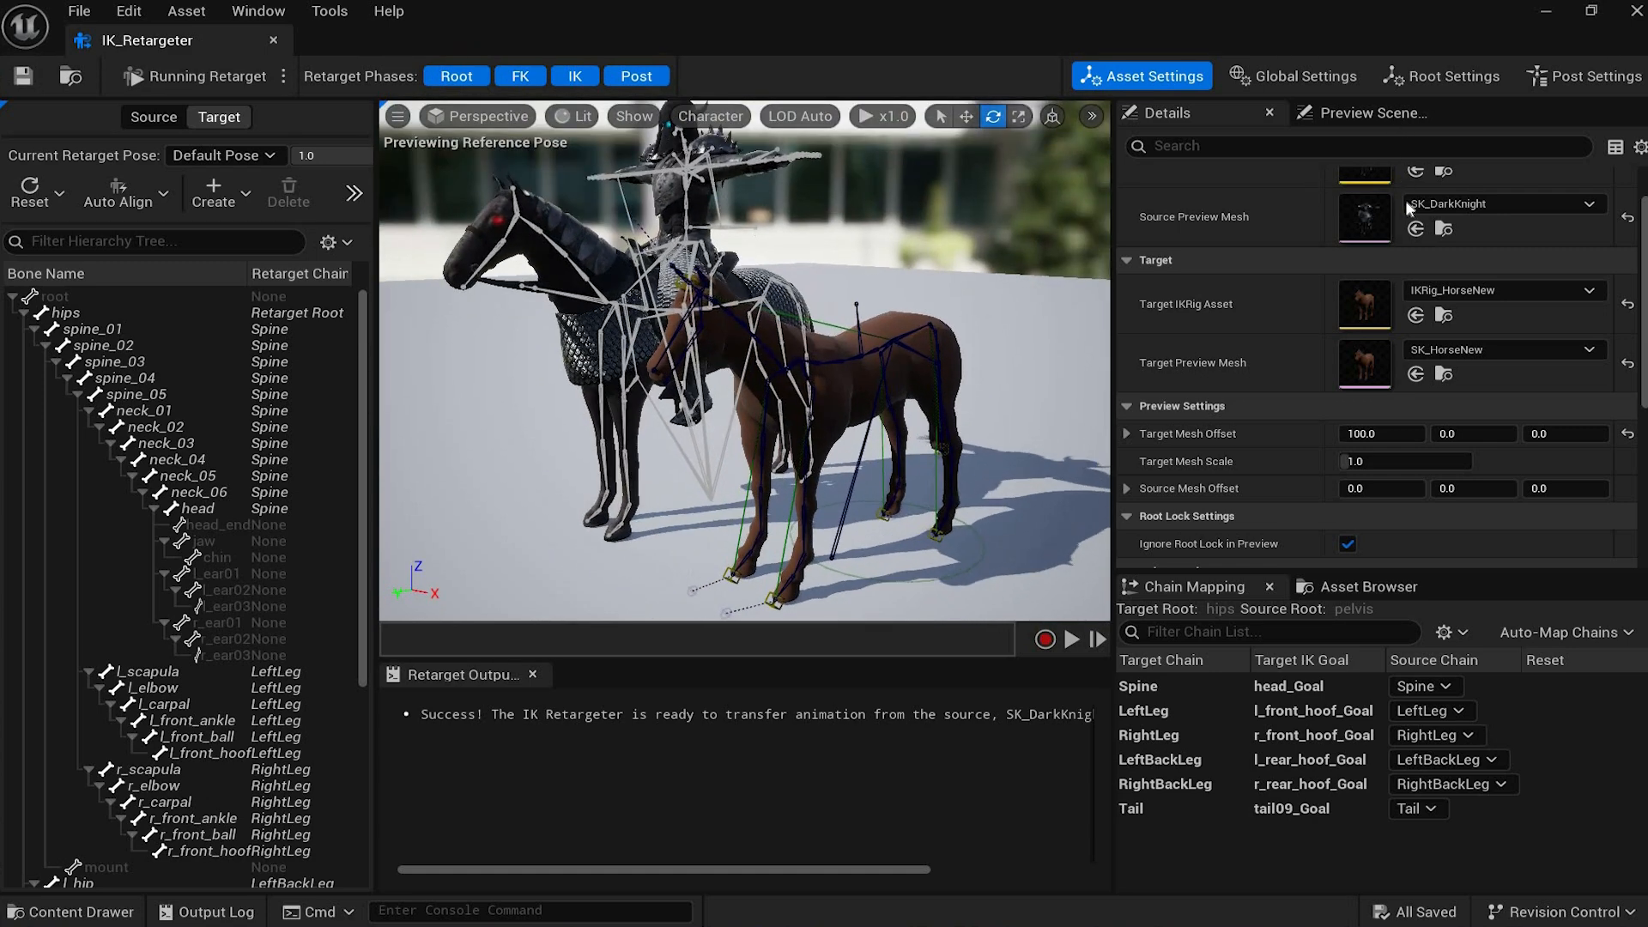
click(1373, 113)
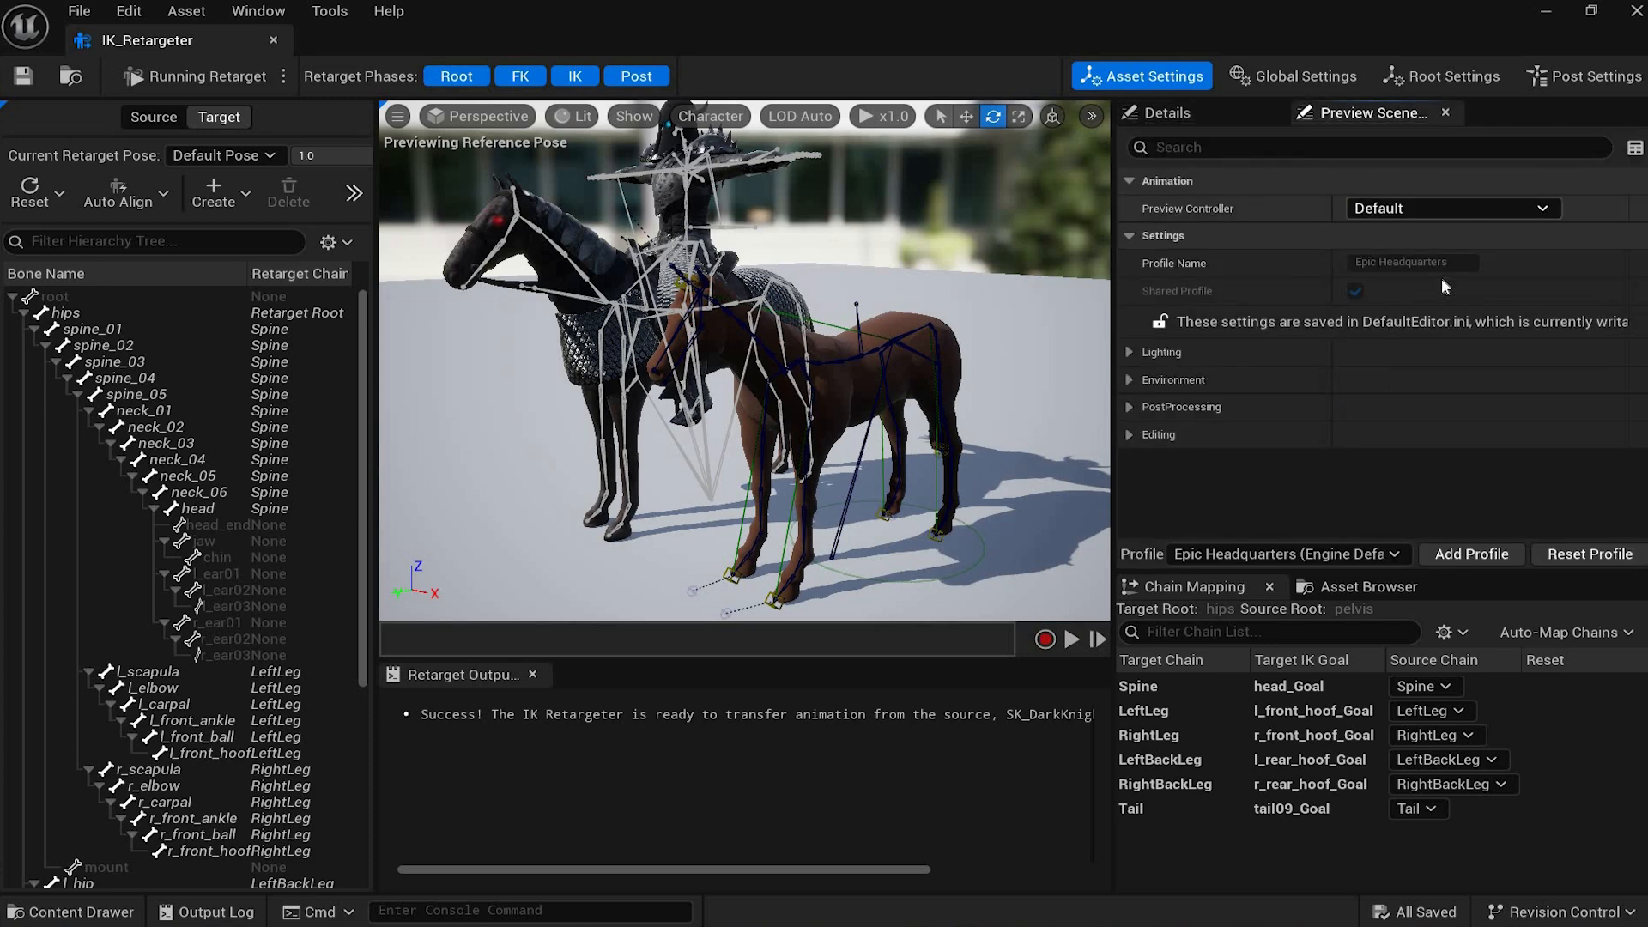
click(1451, 208)
click(1459, 275)
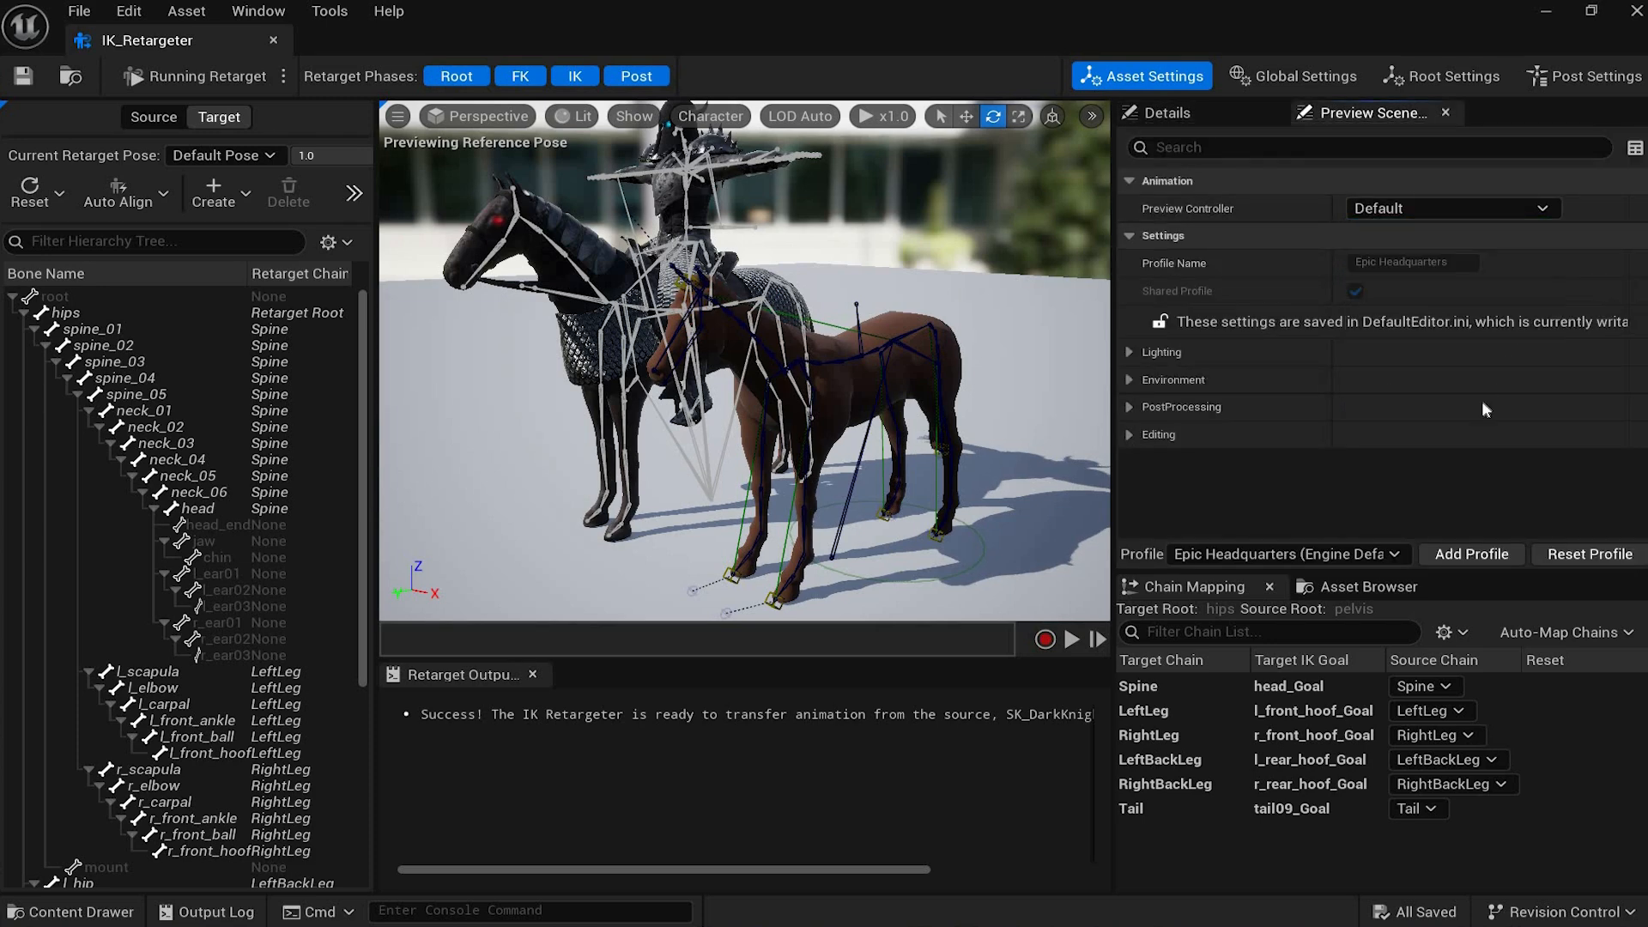
click(1502, 239)
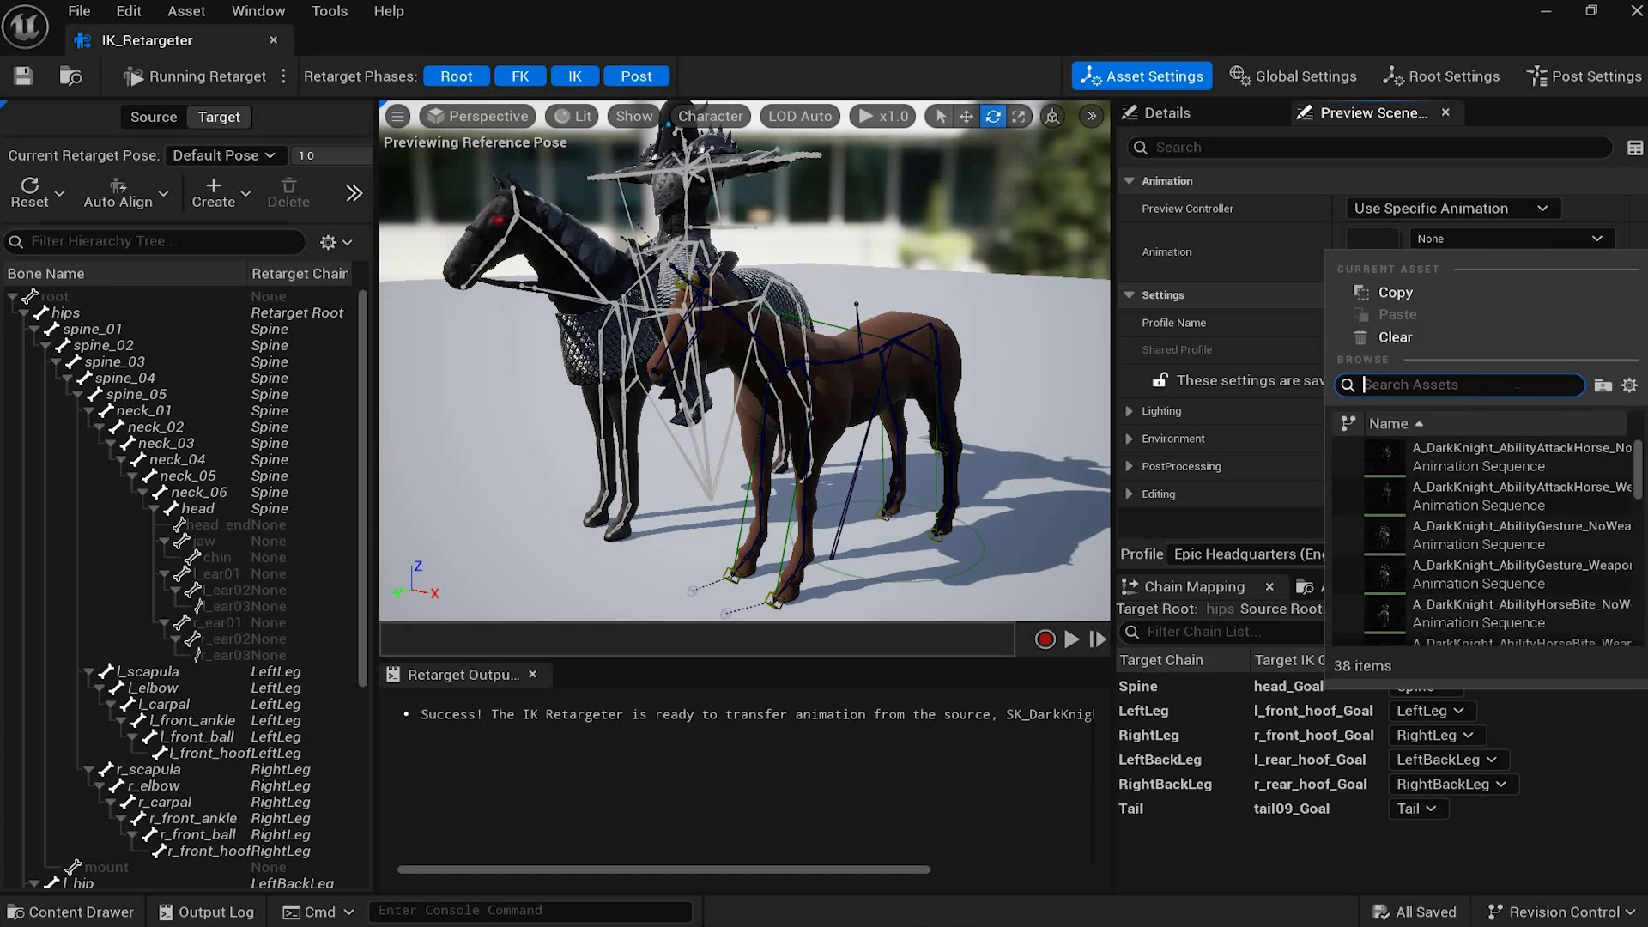
text(Run)
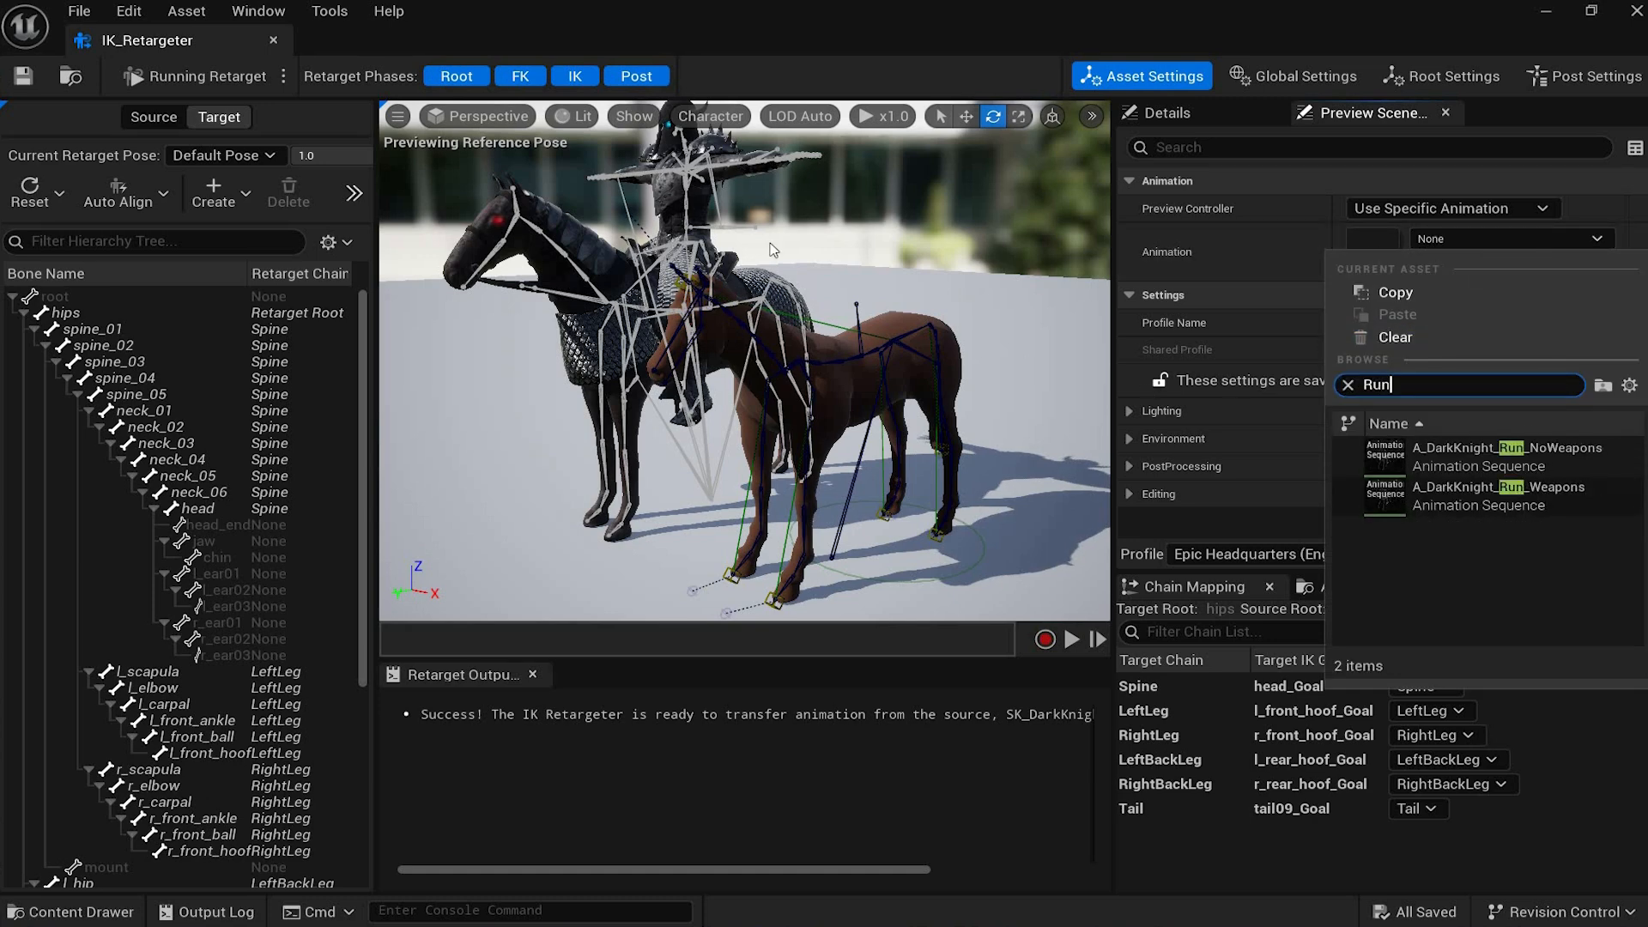
click(1506, 448)
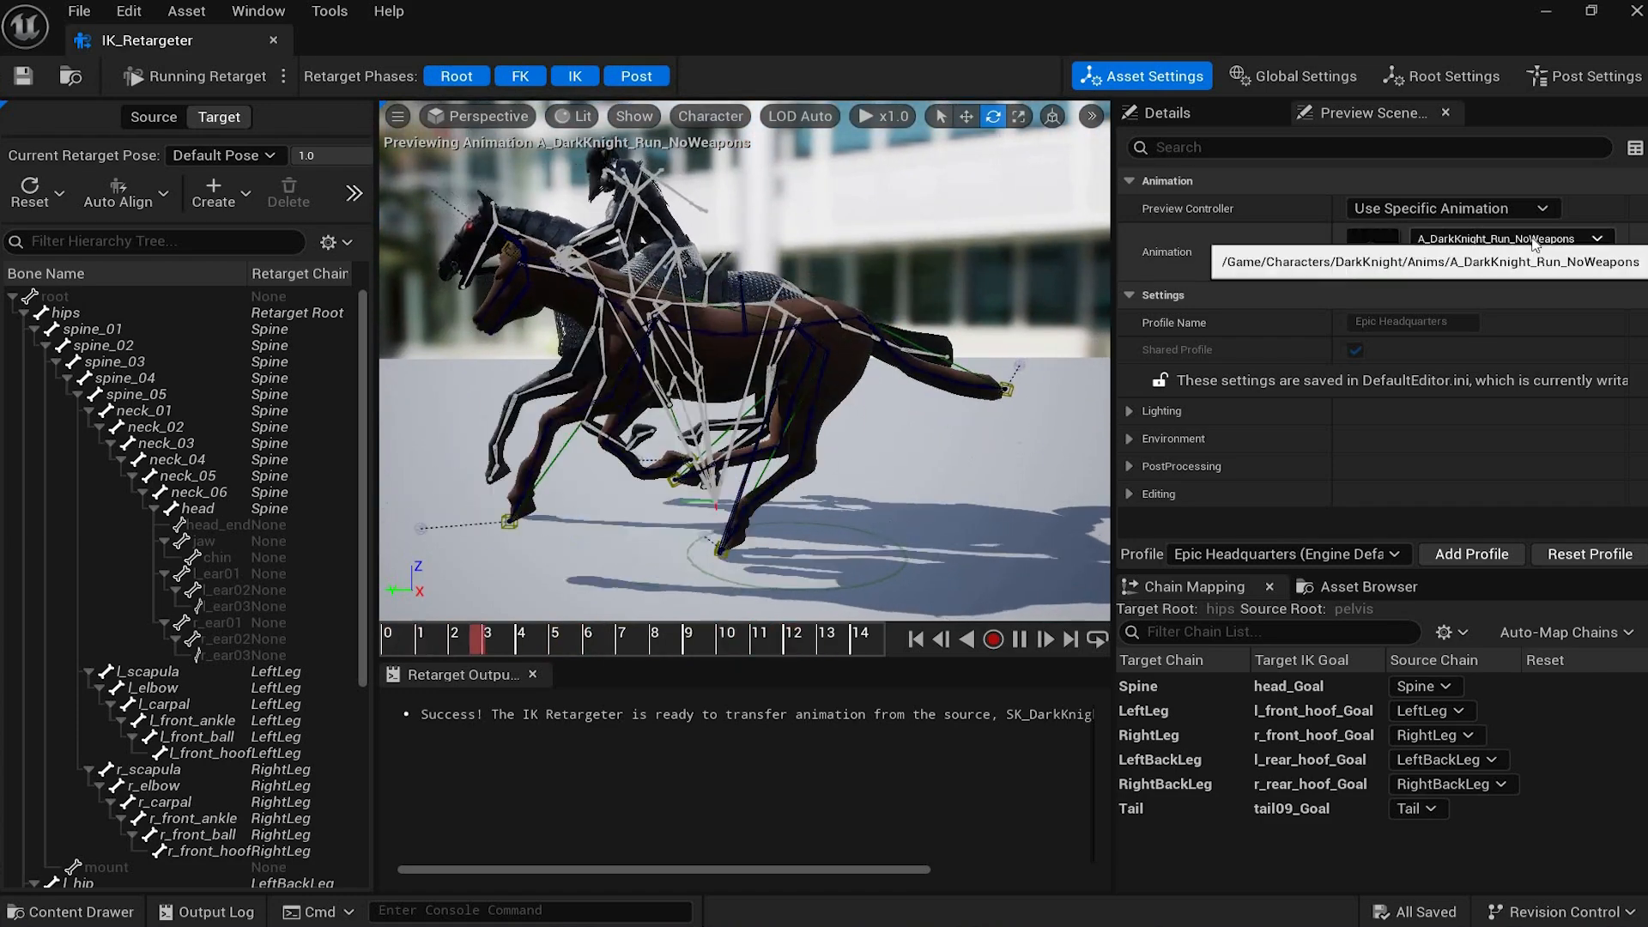
Step: Switch the preview animation to A_DarkKnight_Walk_NoWeapons and examine the retargeted walk on the new horse
click(1531, 235)
text(Walk)
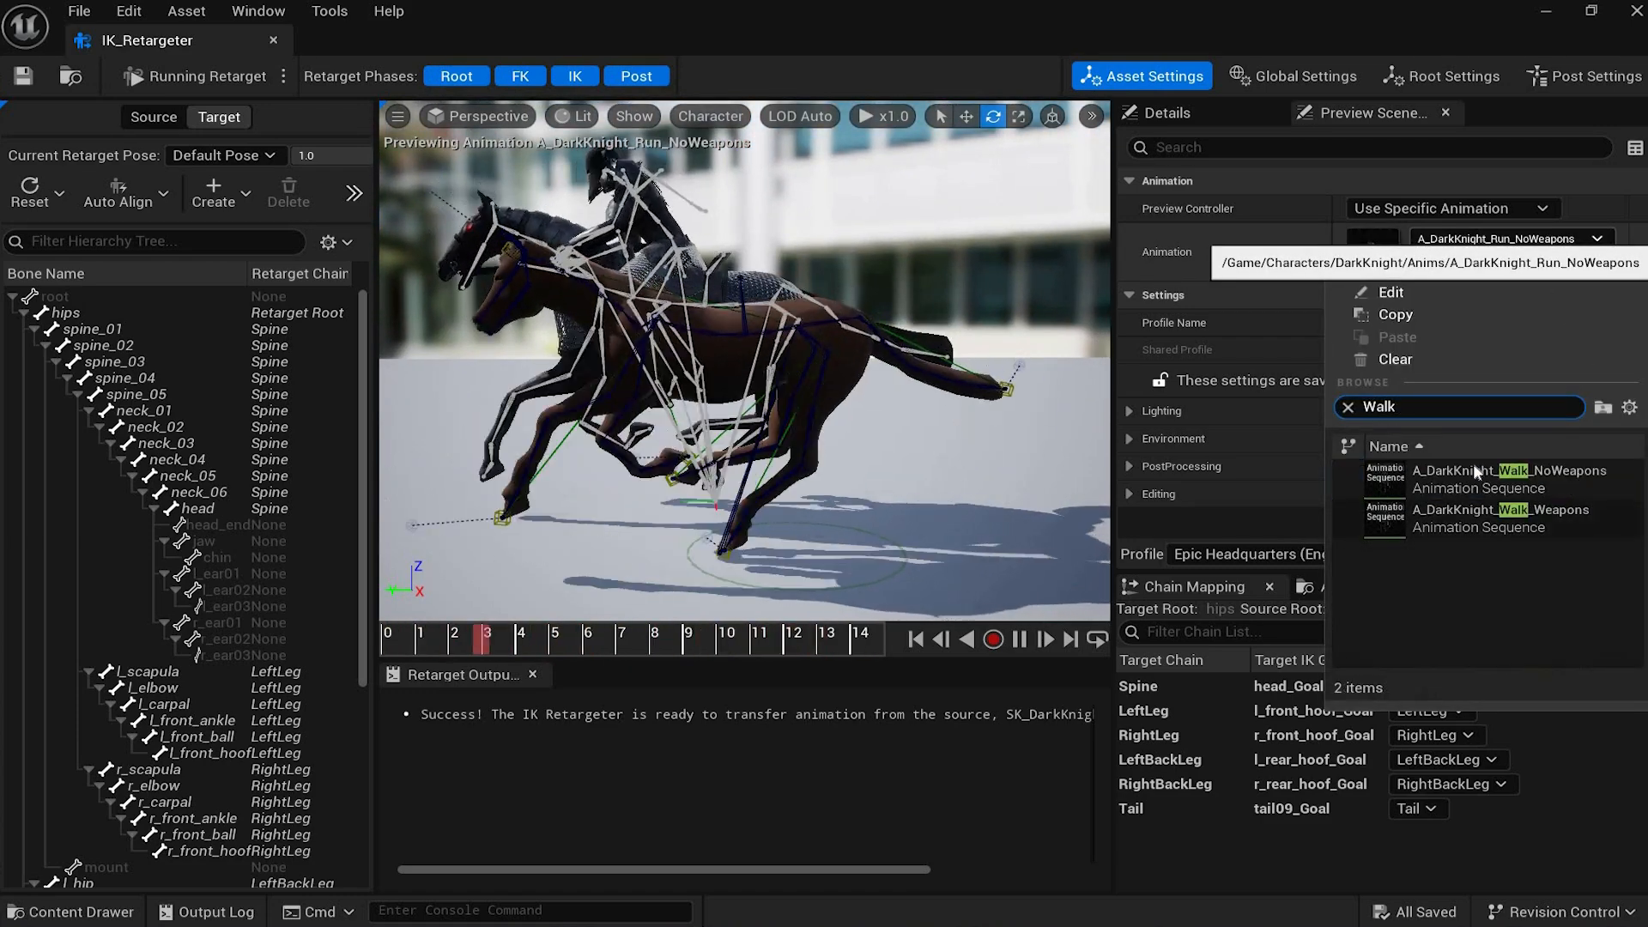
click(1476, 478)
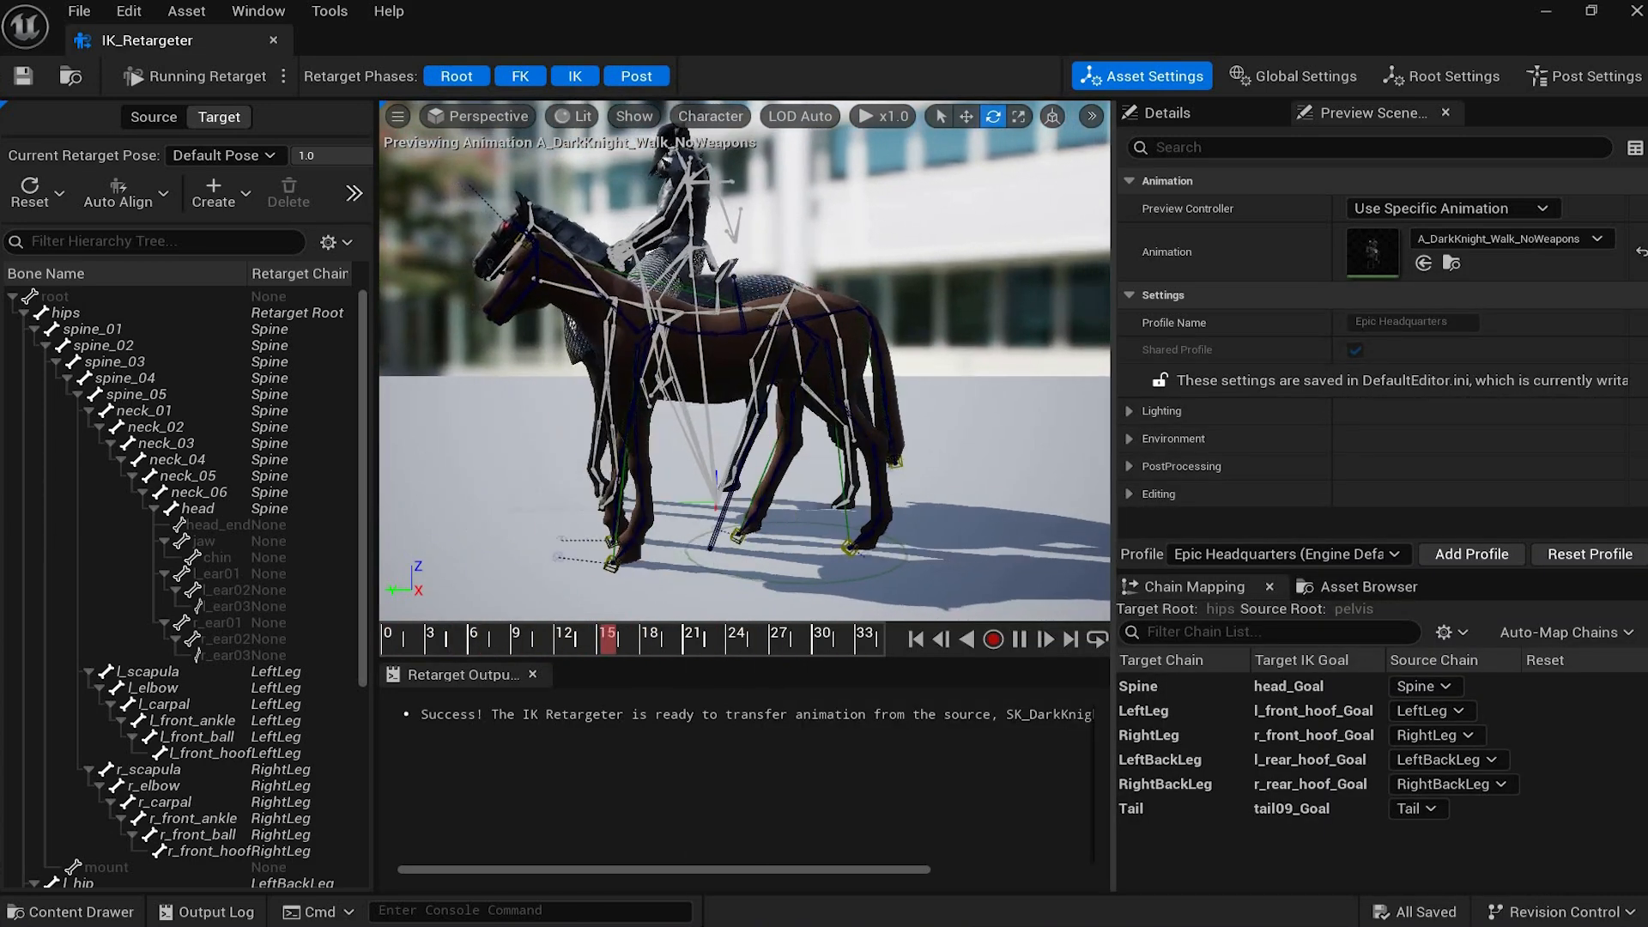
alt+drag(963, 360, 963, 298)
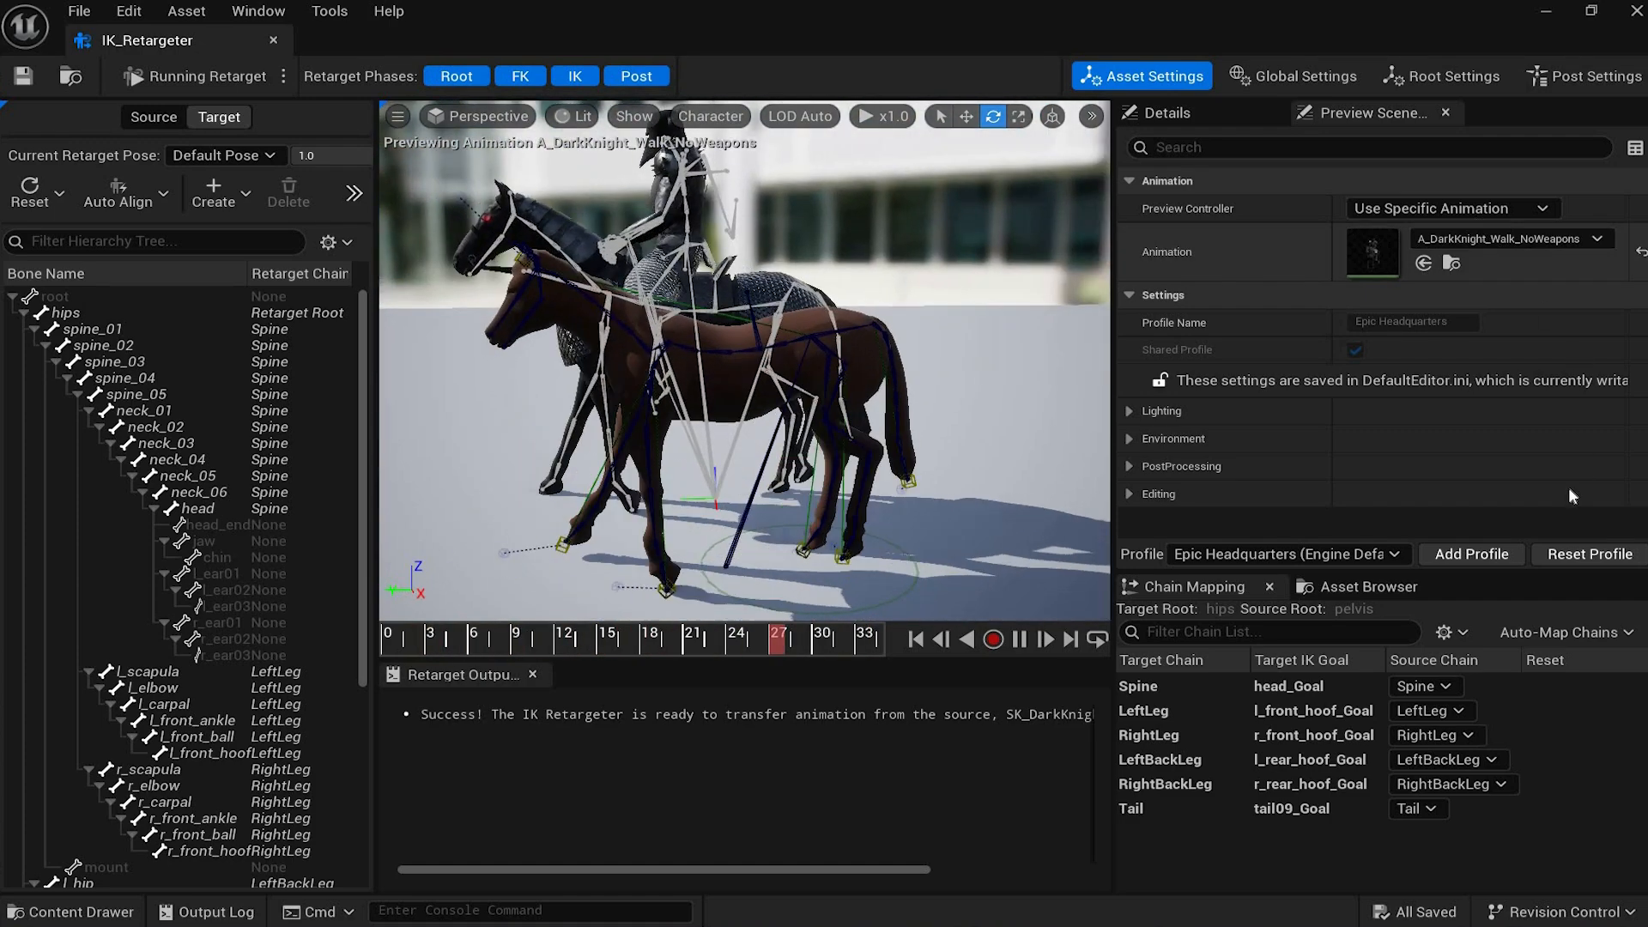
Step: Switch the preview animation to A_DarkKnight_Win_NoWeapons and examine the retargeted motion on the new horse
click(1510, 238)
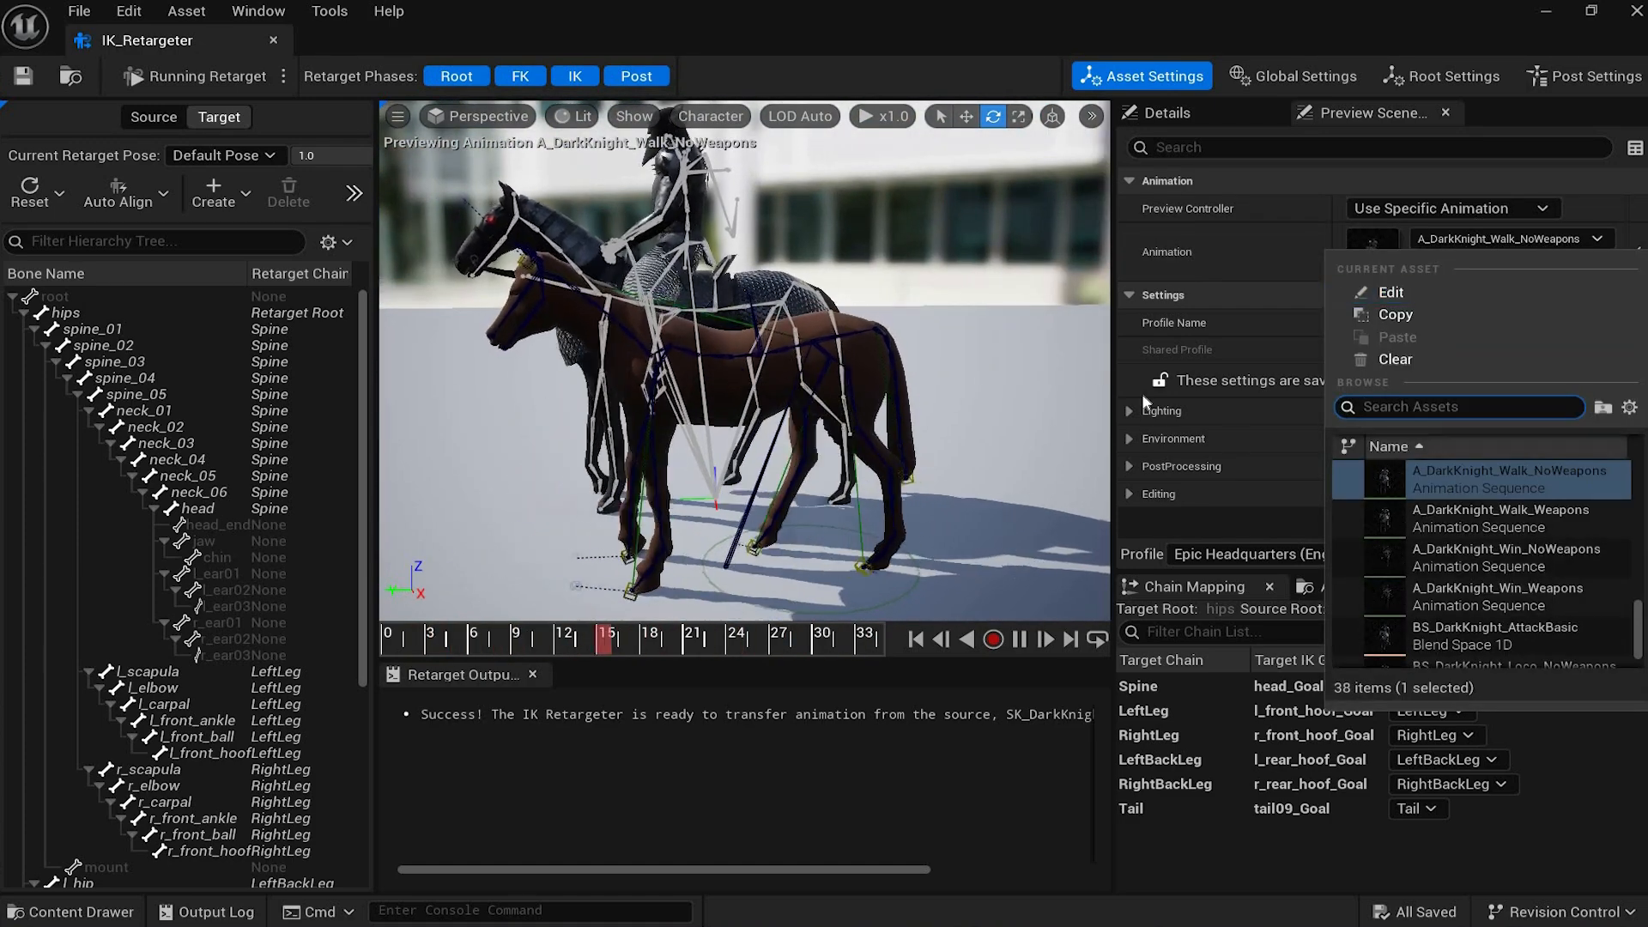
key(Down)
key(Down)
key(Return)
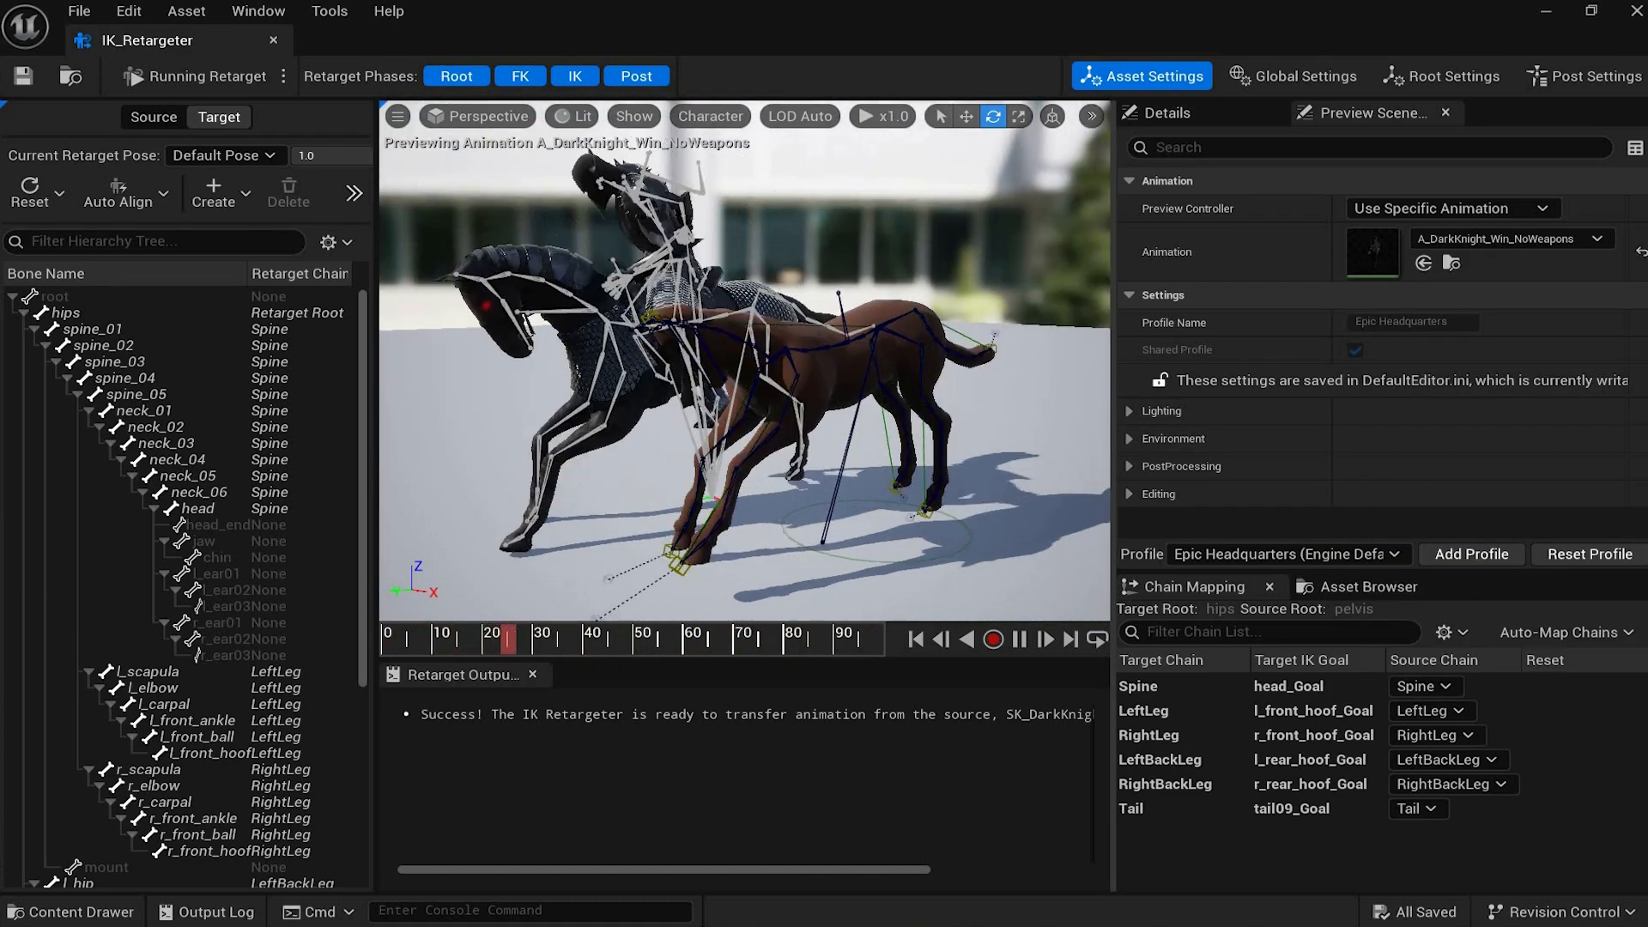
alt+drag(845, 296, 783, 284)
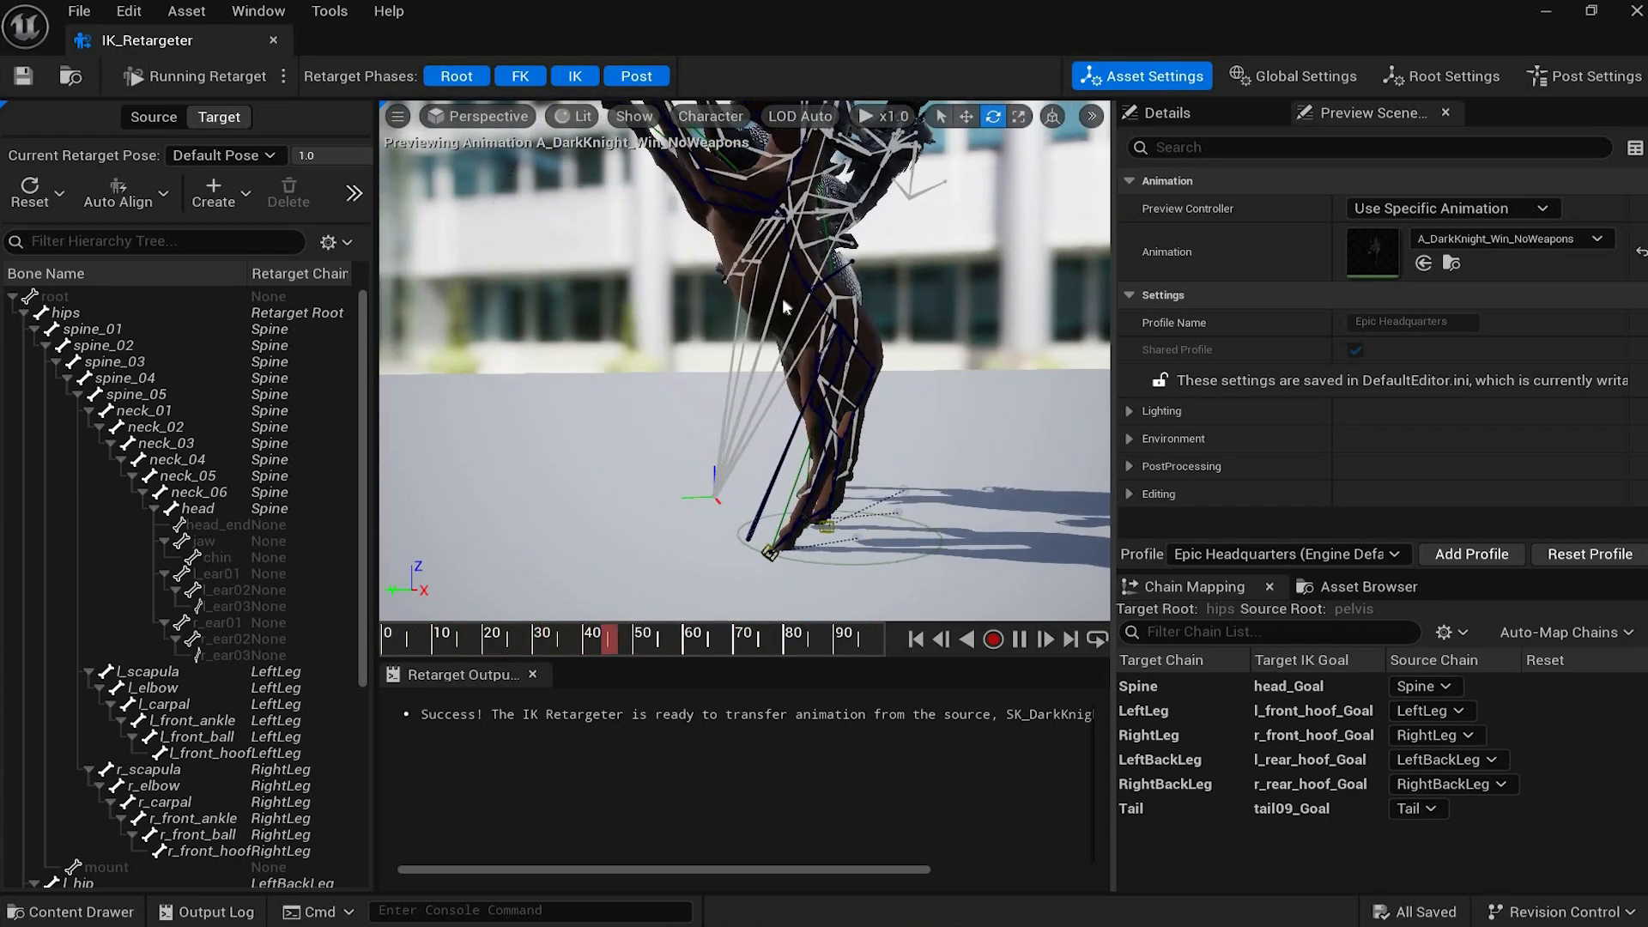